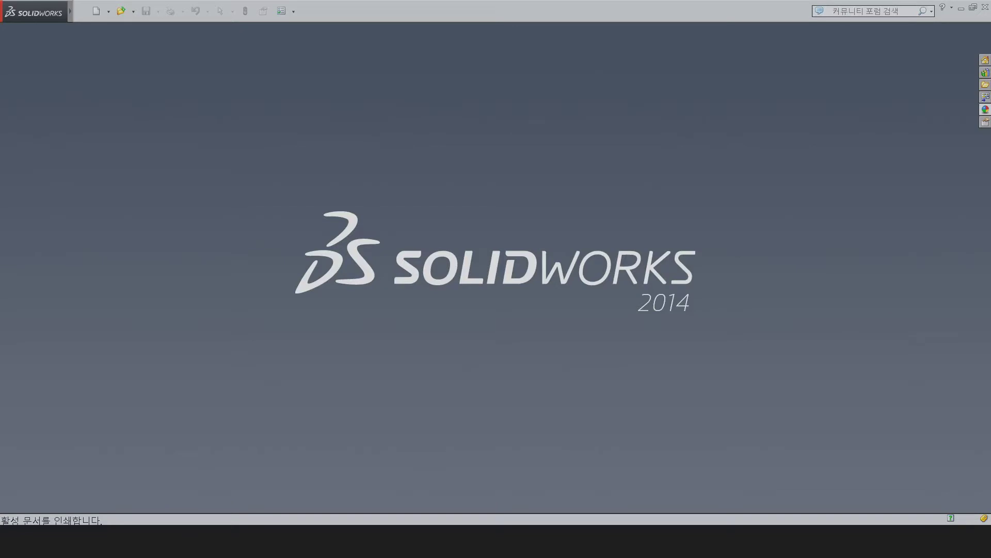
Create a new blank part document, 파트3, with Ctrl+N
key("ctrl+n")
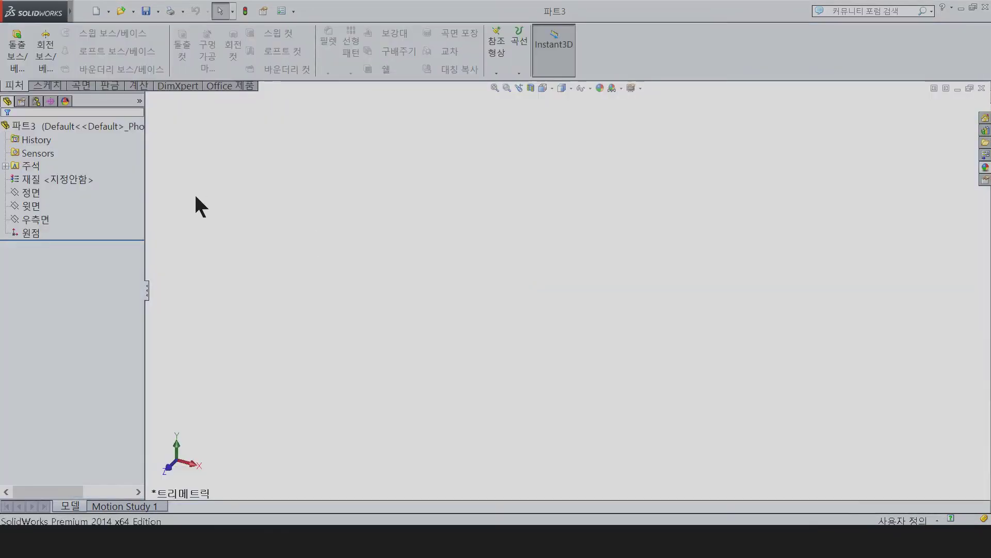
Start a sketch on the Front Plane and draw a vertical centerline up from the origin
left_click(29, 193)
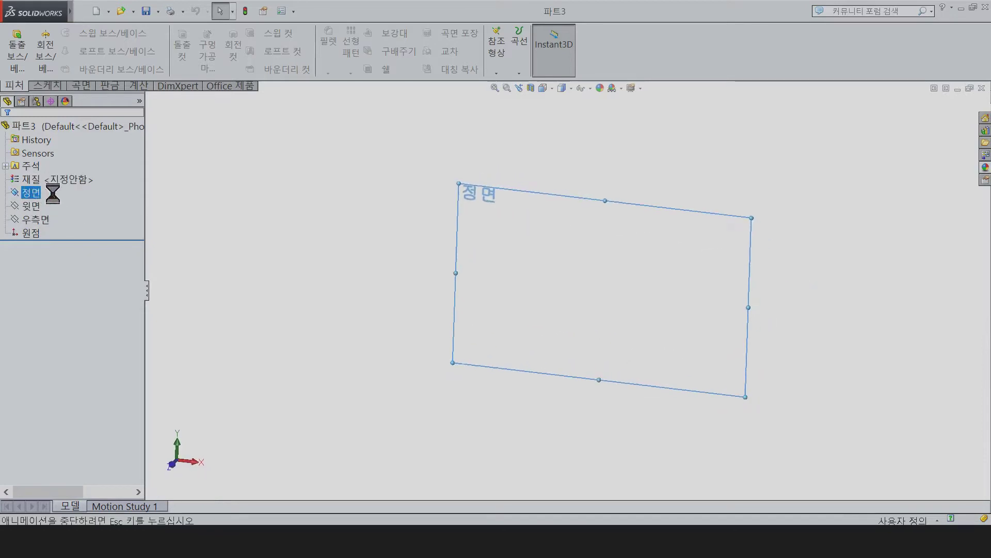
left_click(73, 32)
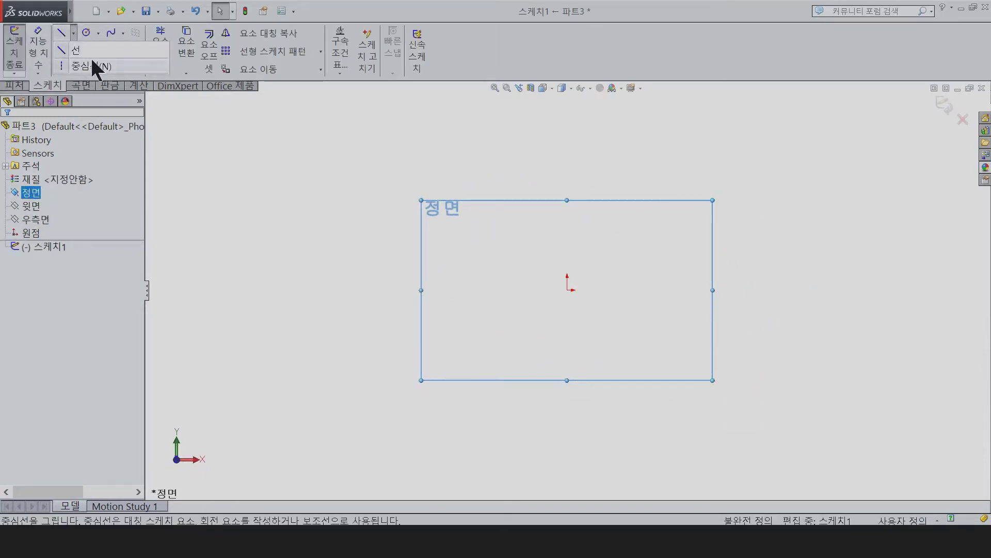
left_click(567, 289)
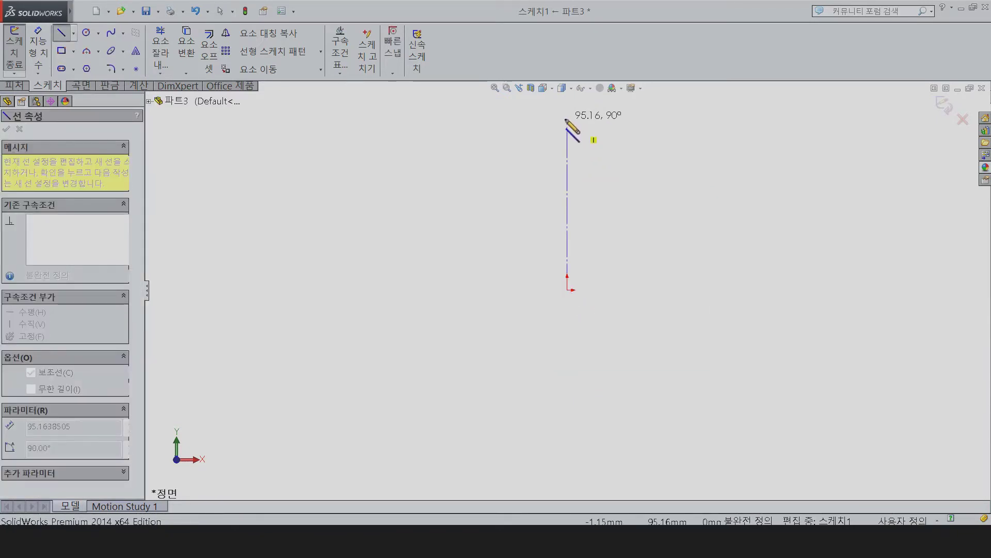
left_click(570, 119)
key("Escape")
Draw the stepped neck outline with lines starting at the centerline's top end
left_click(71, 30)
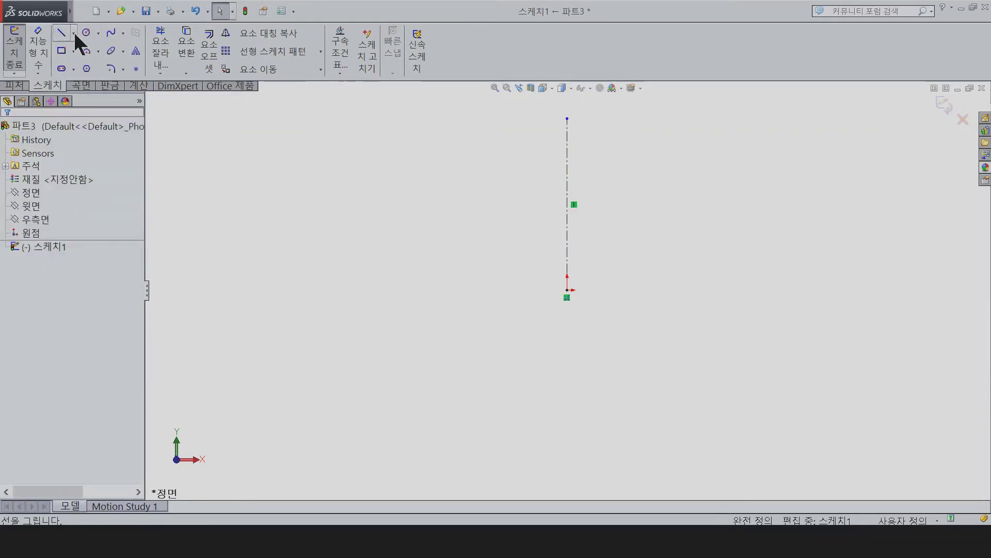
left_click(567, 119)
left_click(614, 119)
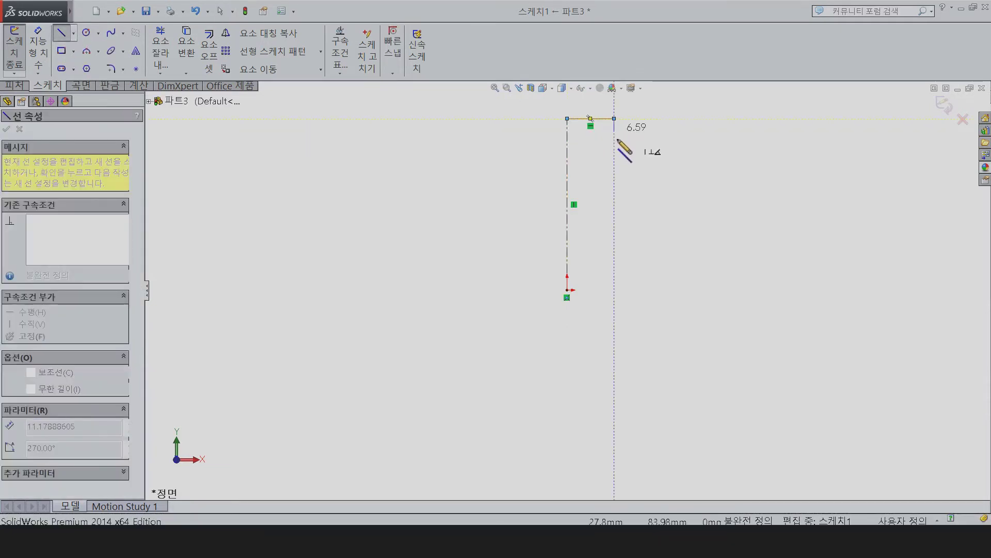
left_click(614, 138)
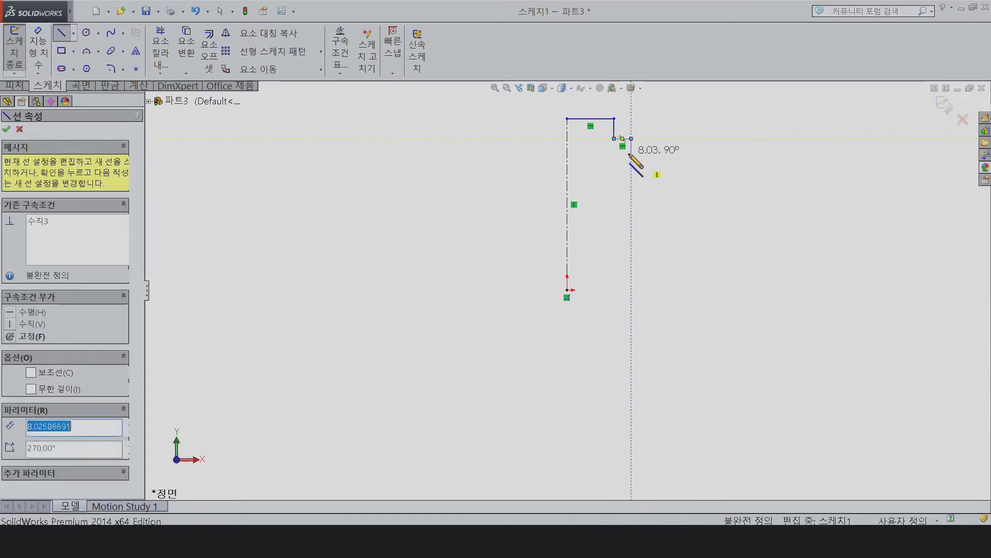
left_click(631, 152)
left_click(614, 178)
key("a")
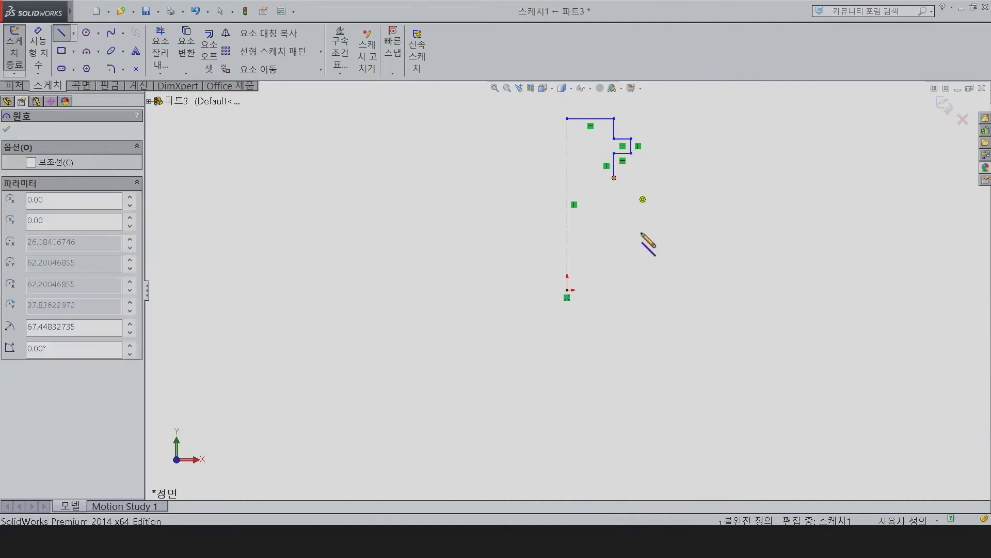
key("Escape")
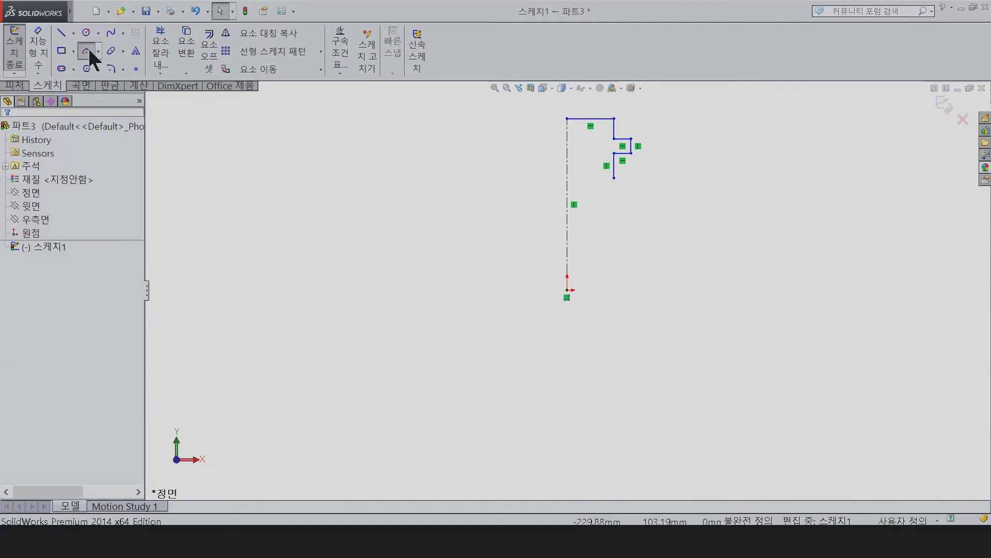
Add a curved shoulder arc below the neck, then the straight side and bottom lines
left_click(87, 49)
left_click(614, 177)
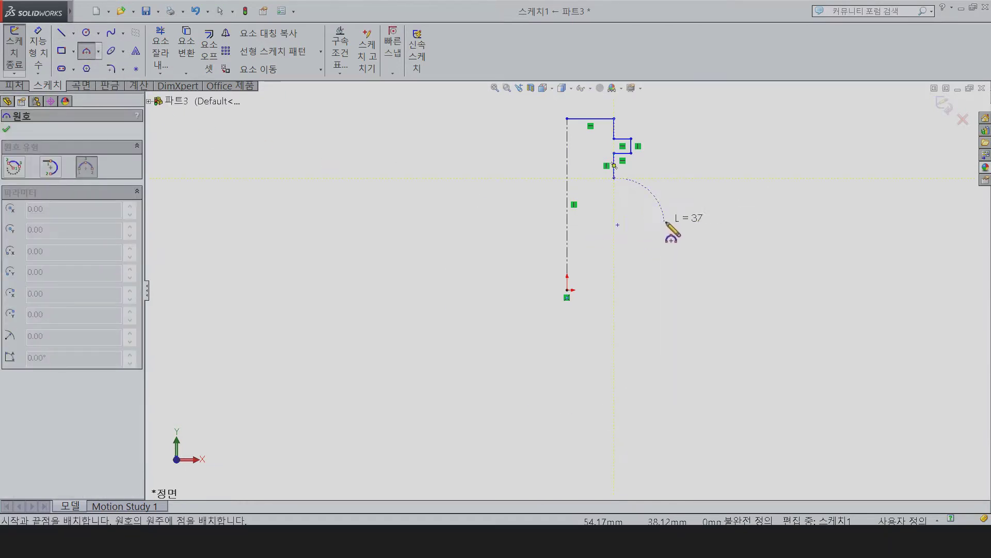
left_click(669, 218)
left_click(653, 197)
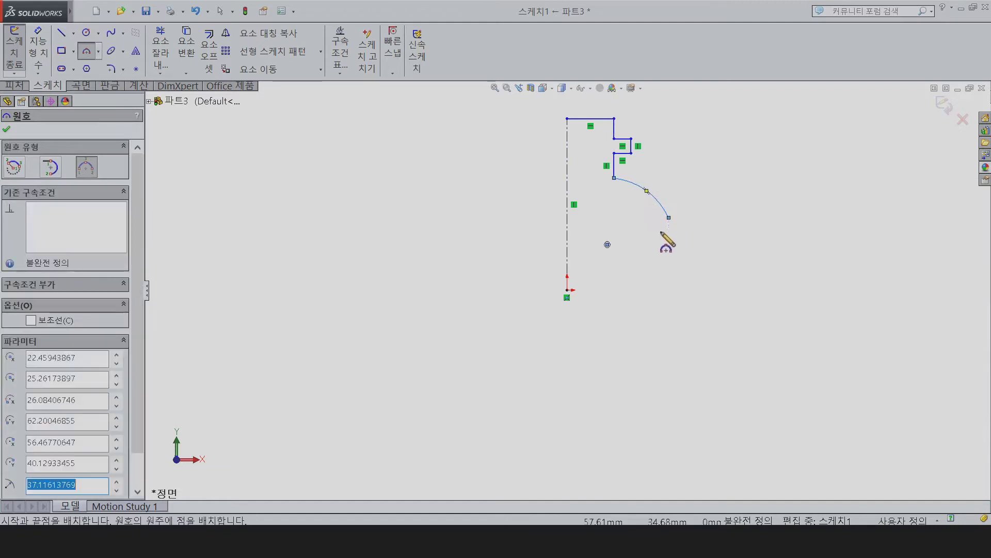
key("l")
left_click(668, 217)
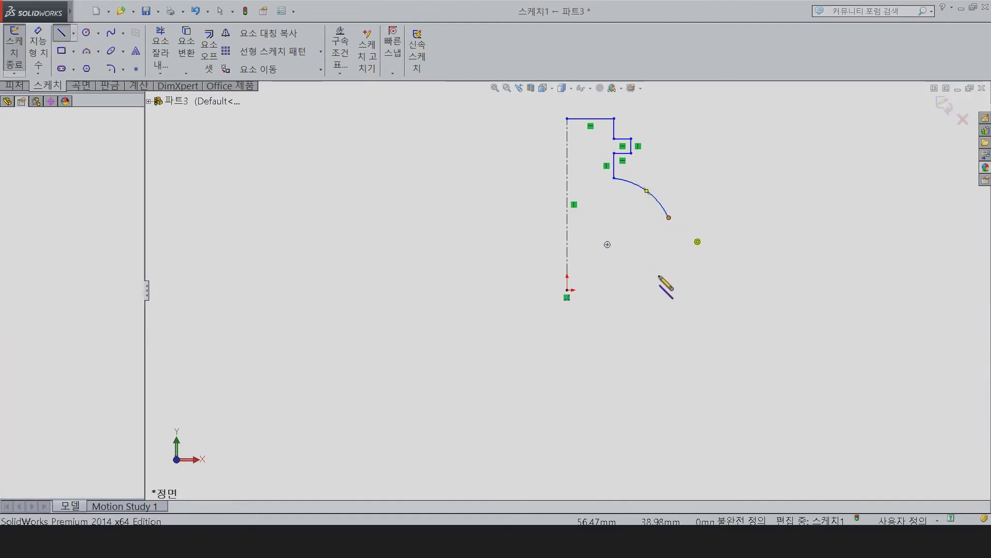
left_click(669, 290)
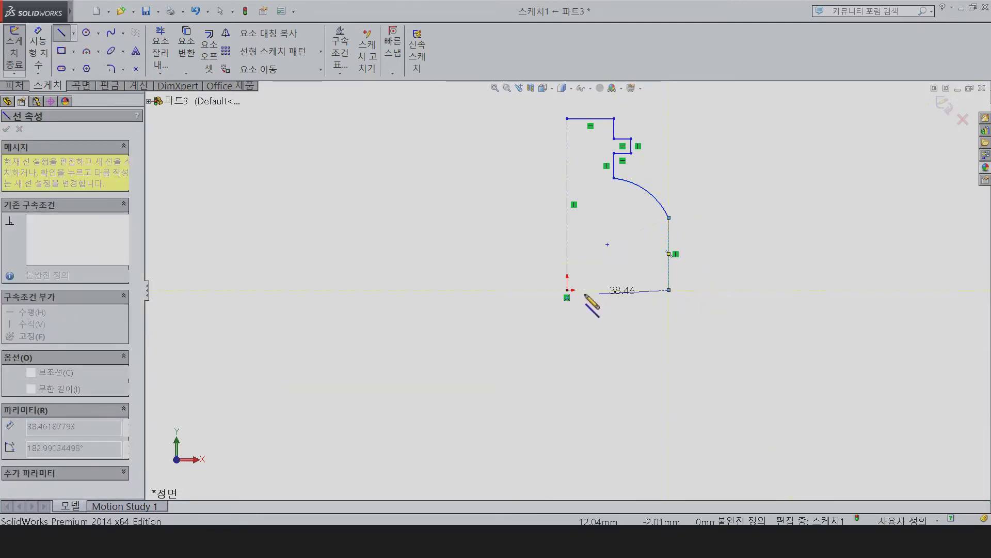
double_click(641, 290)
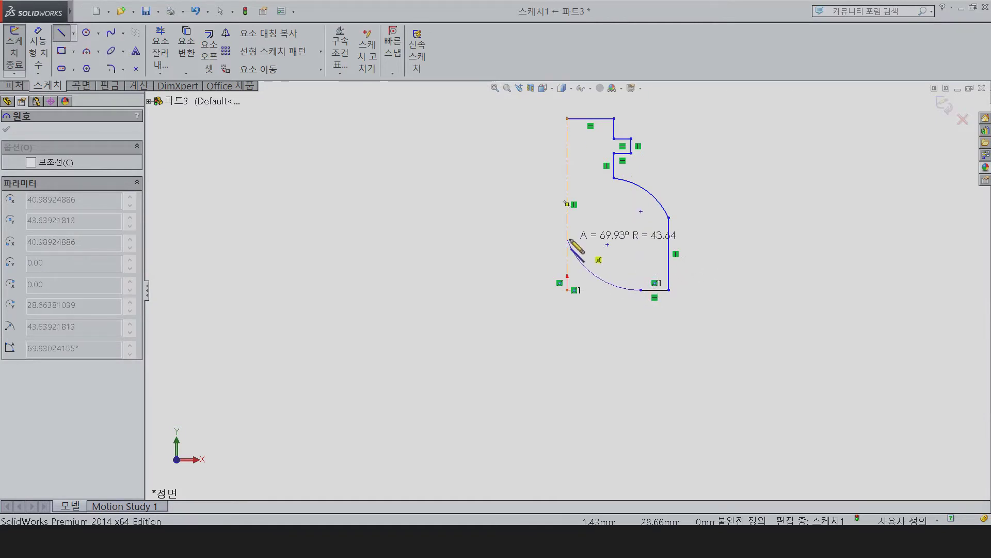
key("Escape")
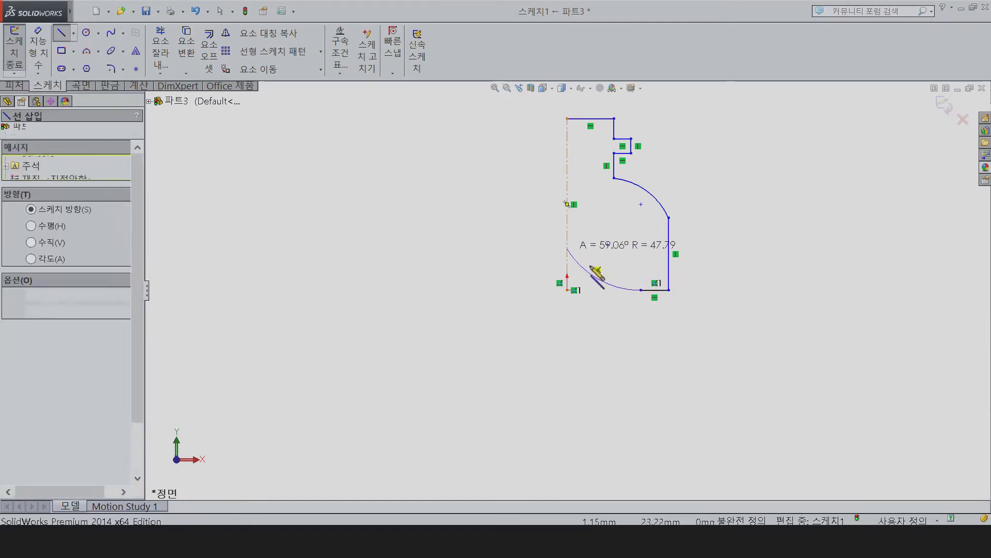
Draw a concave bottom arc from the centerline and close the profile with a line up the axis
left_click(83, 52)
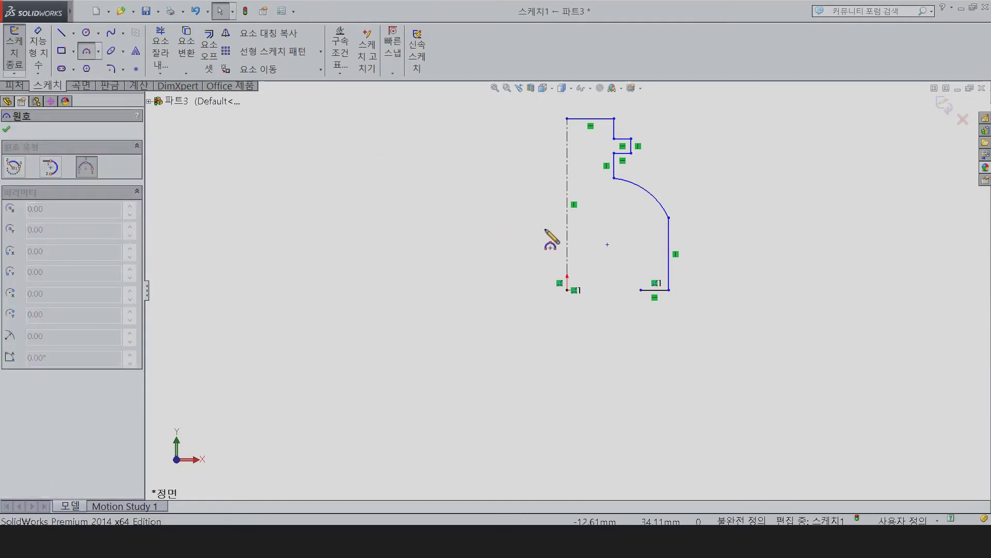
left_click(567, 257)
left_click(641, 290)
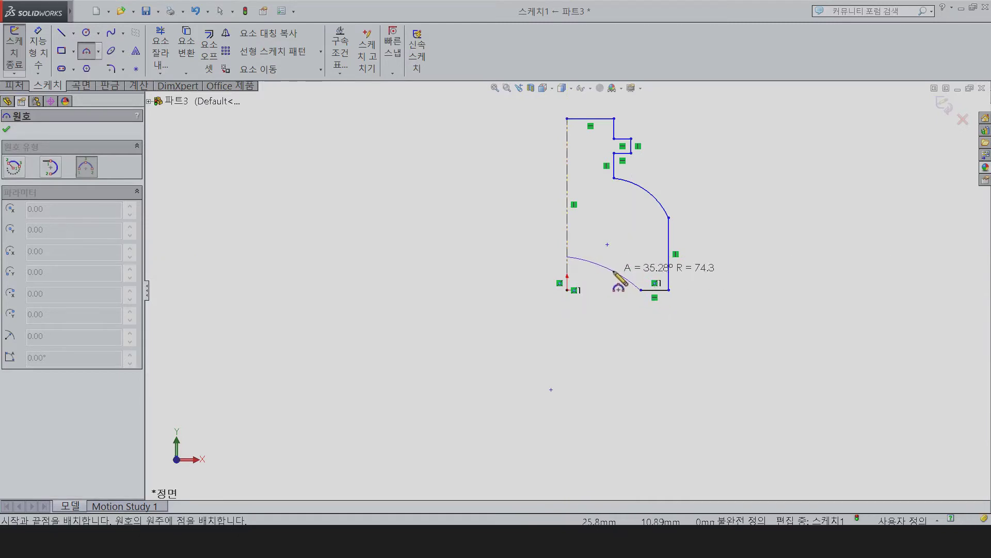
left_click(614, 273)
key("Escape")
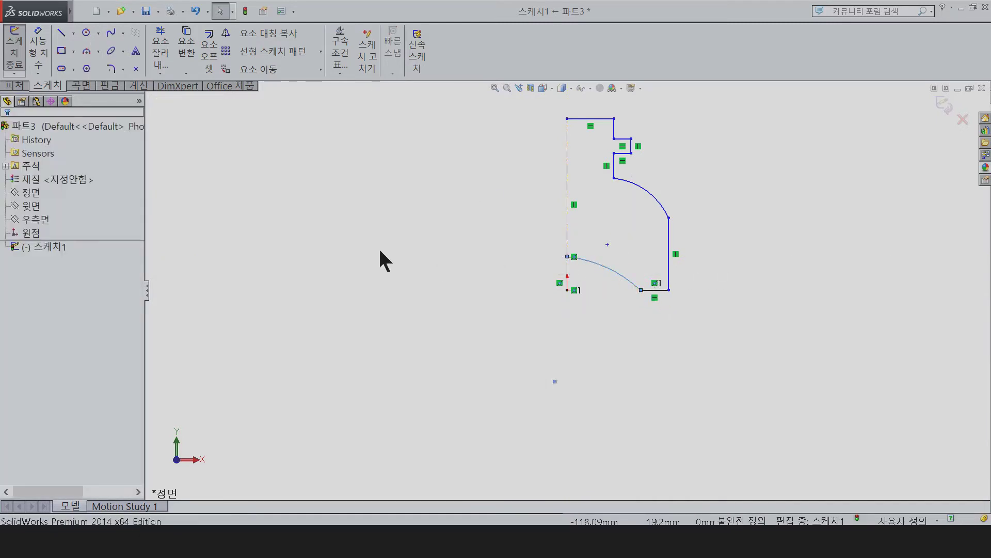
key("l")
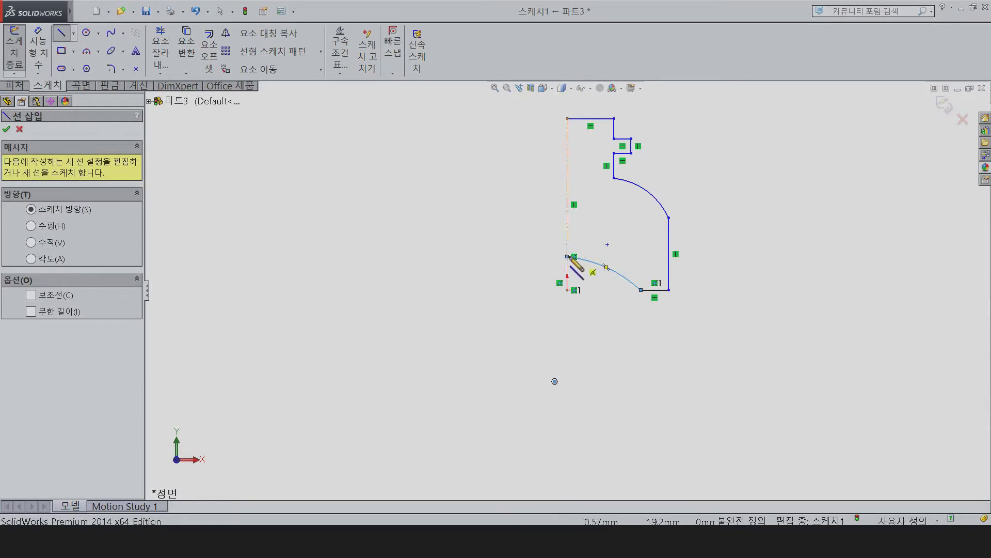
left_click(568, 256)
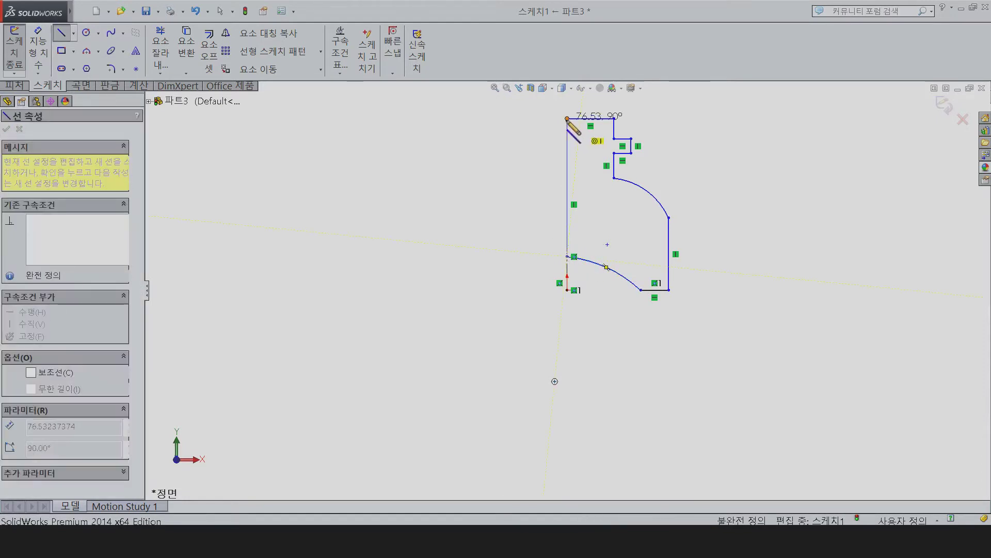
left_click(568, 119)
Round the lower-right corner with a small arc between the side and bottom lines
left_click(86, 52)
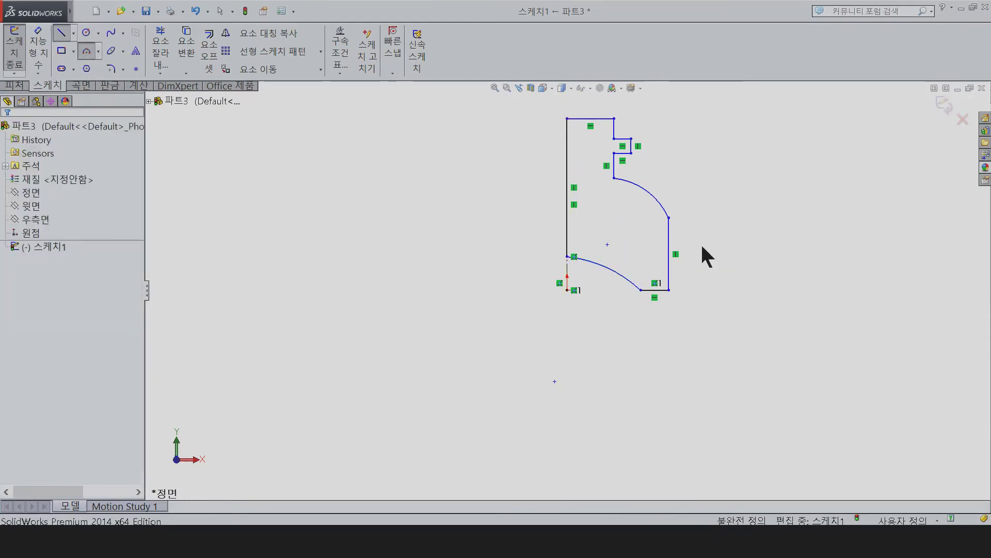
scroll(630, 291, "down", 2)
scroll(593, 284, "down", 3)
scroll(556, 253, "down", 2)
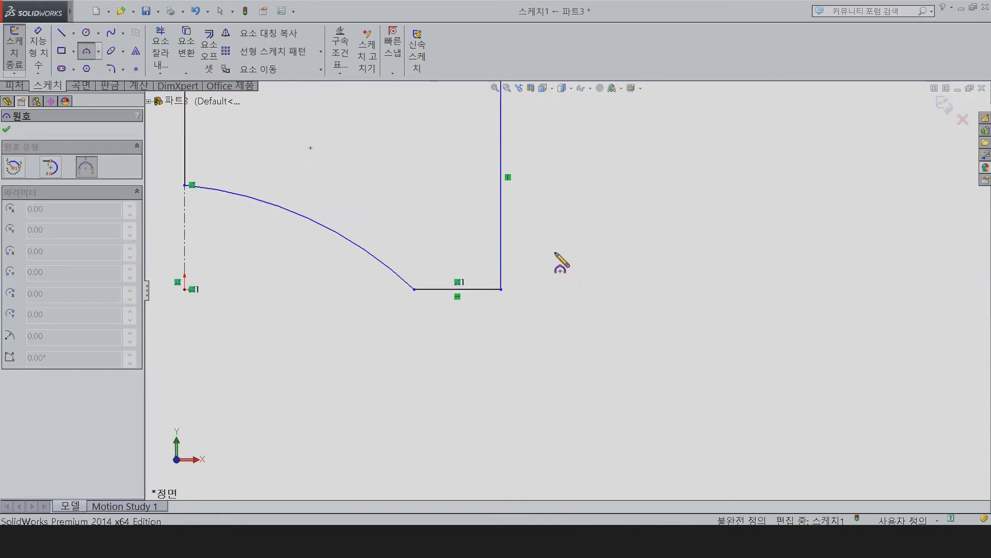
left_click(501, 241)
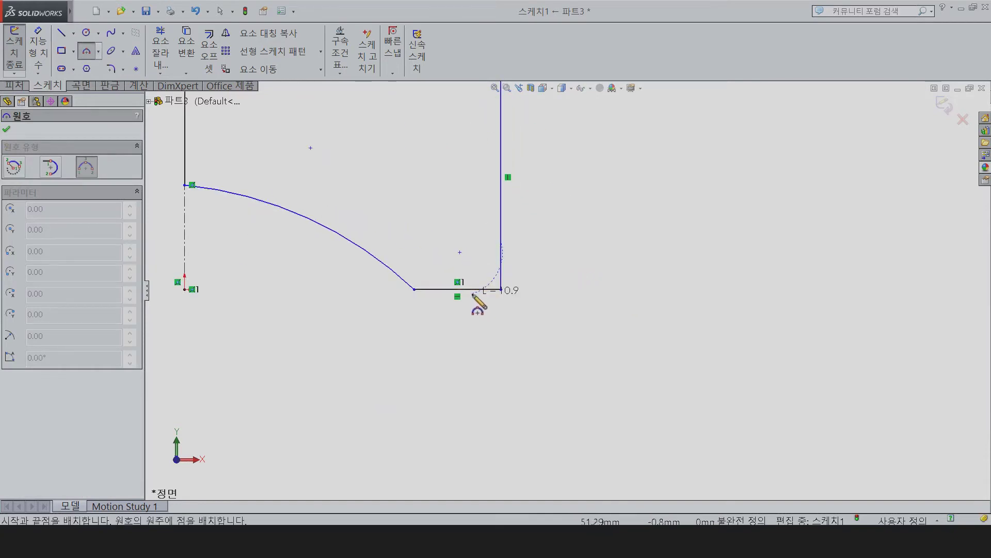
left_click(469, 289)
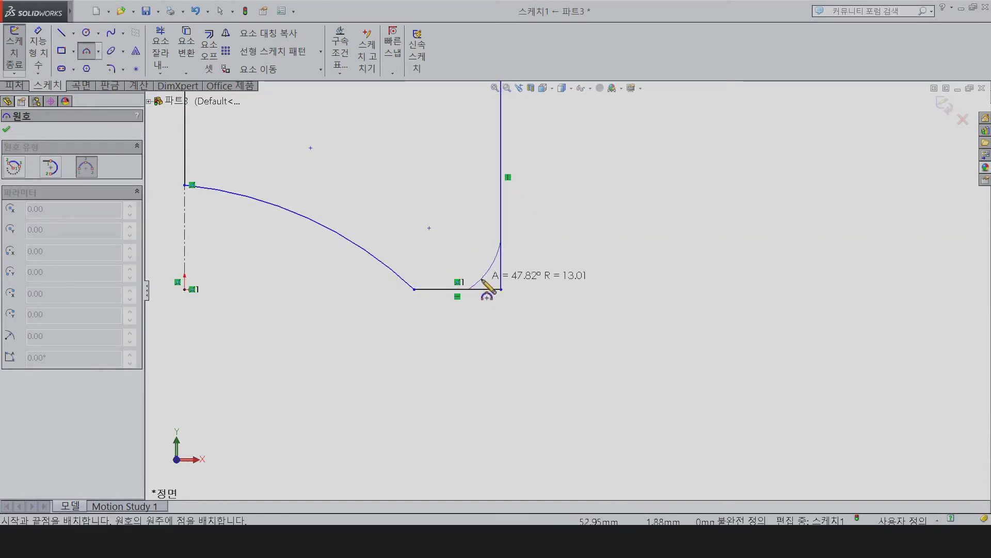
left_click(483, 280)
key("Escape")
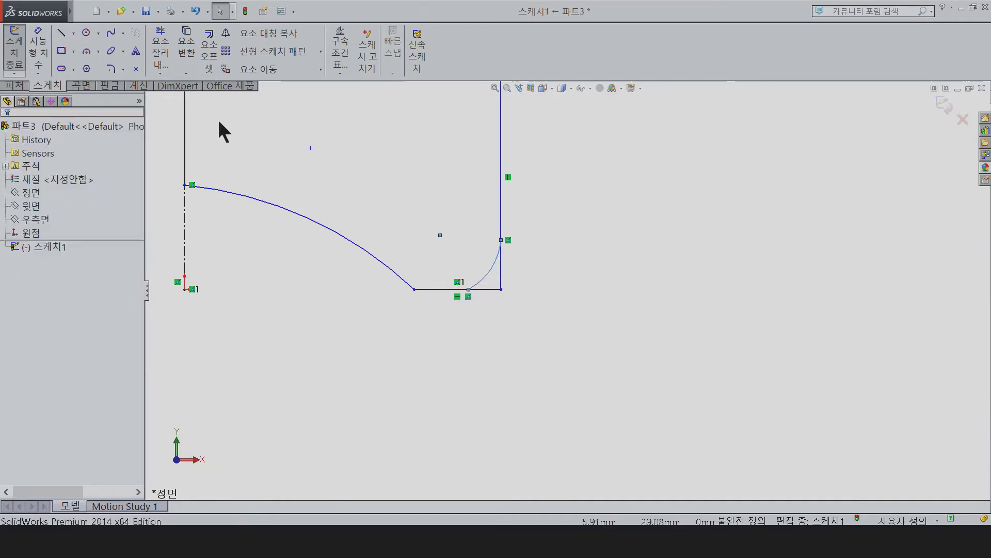
left_click(164, 52)
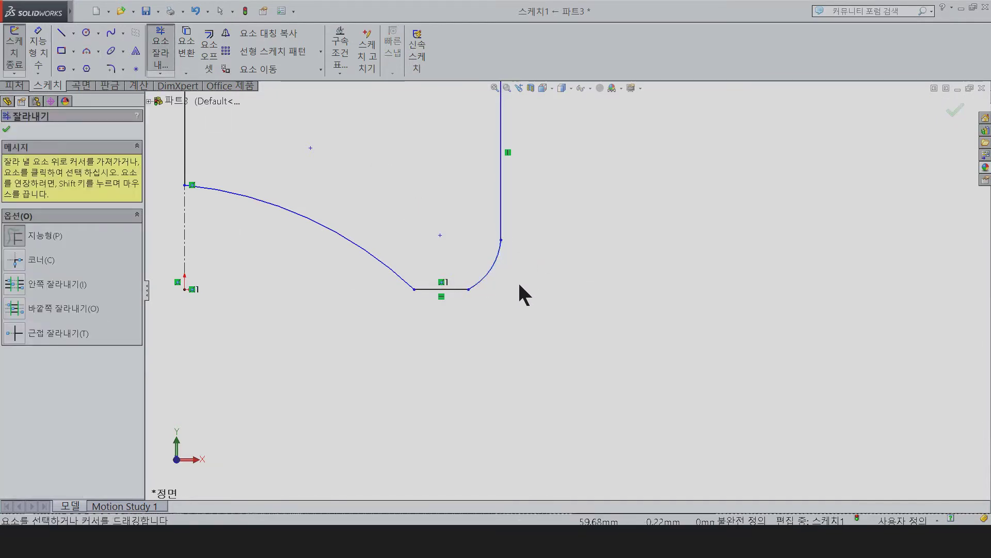
Make the lower-corner arc tangent to the straight side line
key("Escape")
left_click_drag(522, 266, 477, 220)
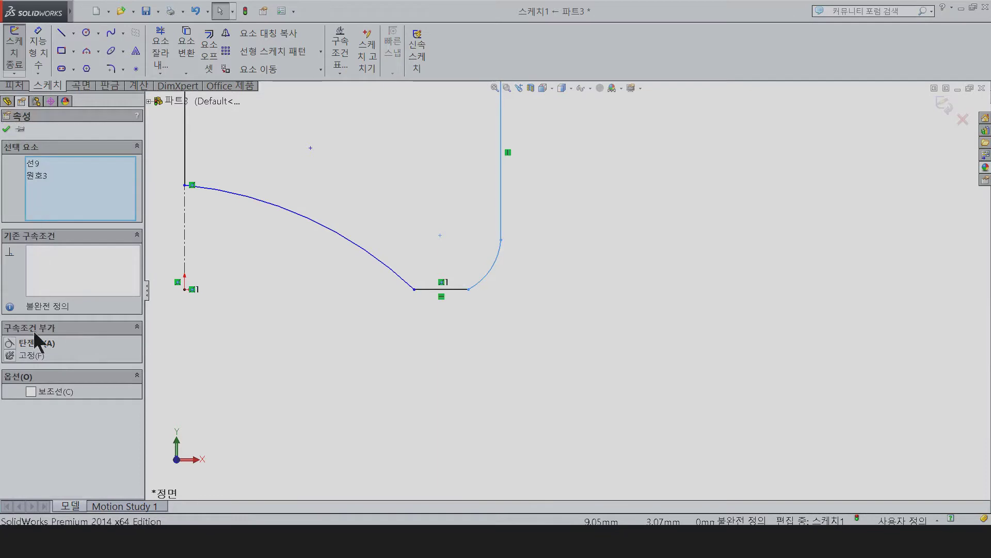
left_click(37, 342)
left_click(516, 278)
Make the shoulder arc tangent to the straight side line
scroll(549, 230, "down", 3)
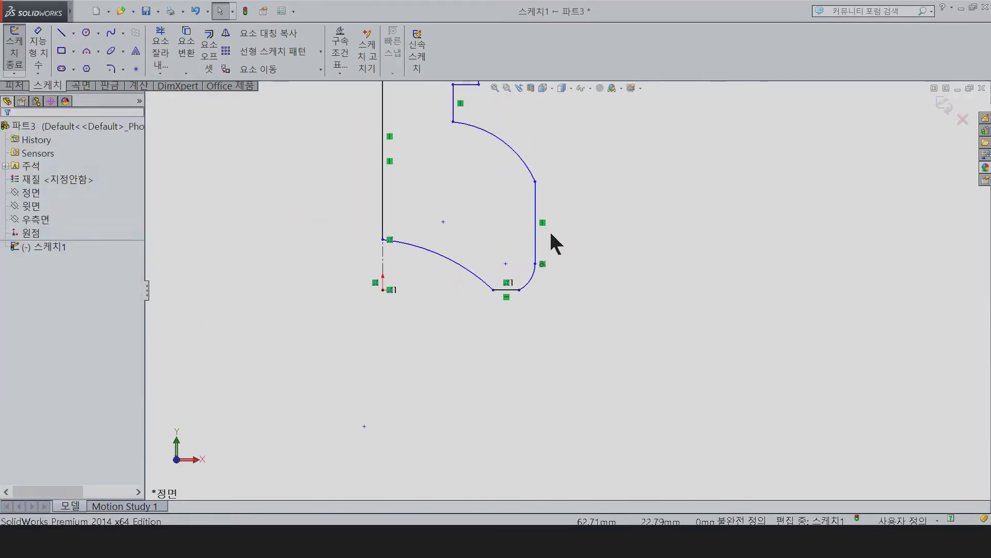
scroll(535, 313, "up", 2)
scroll(544, 279, "up", 2)
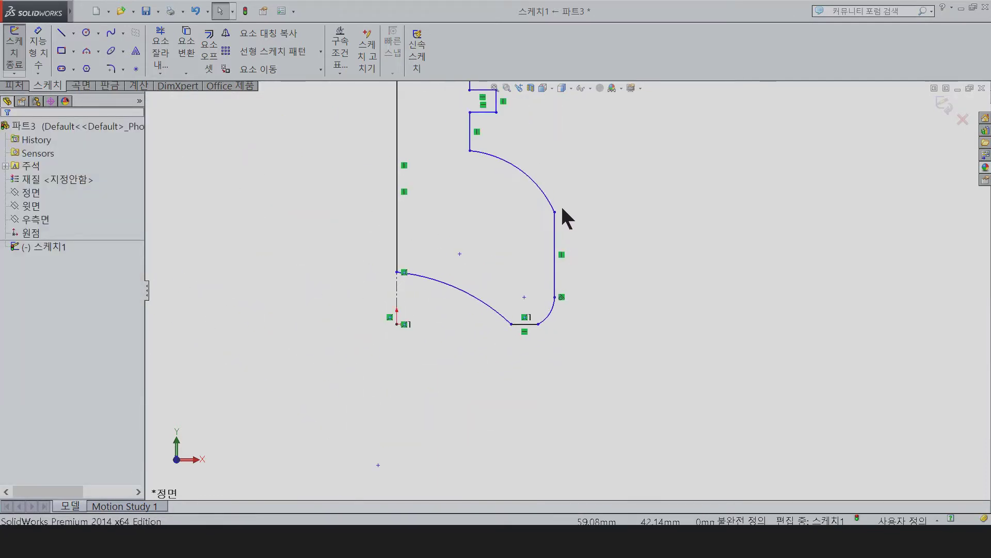
left_click_drag(579, 220, 546, 209)
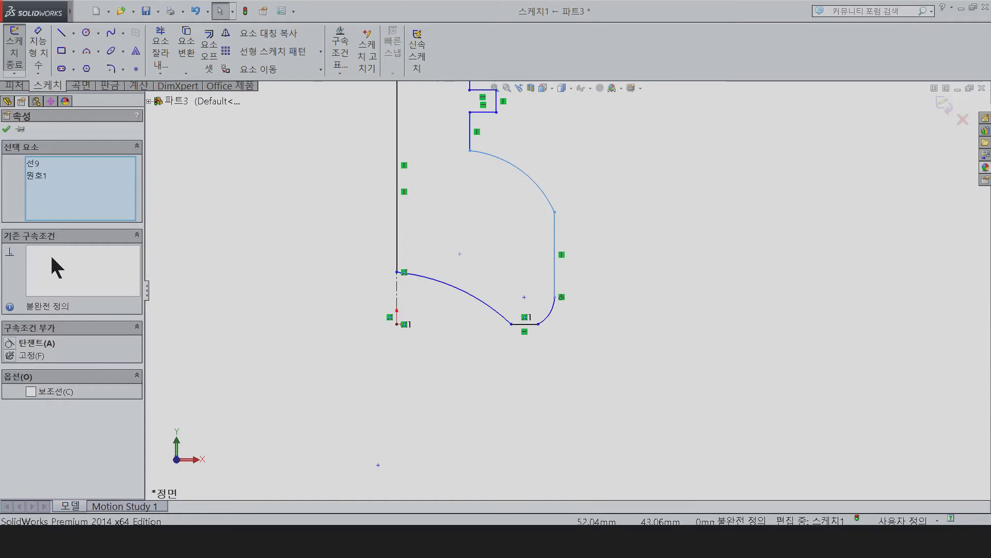
left_click(38, 344)
left_click(432, 360)
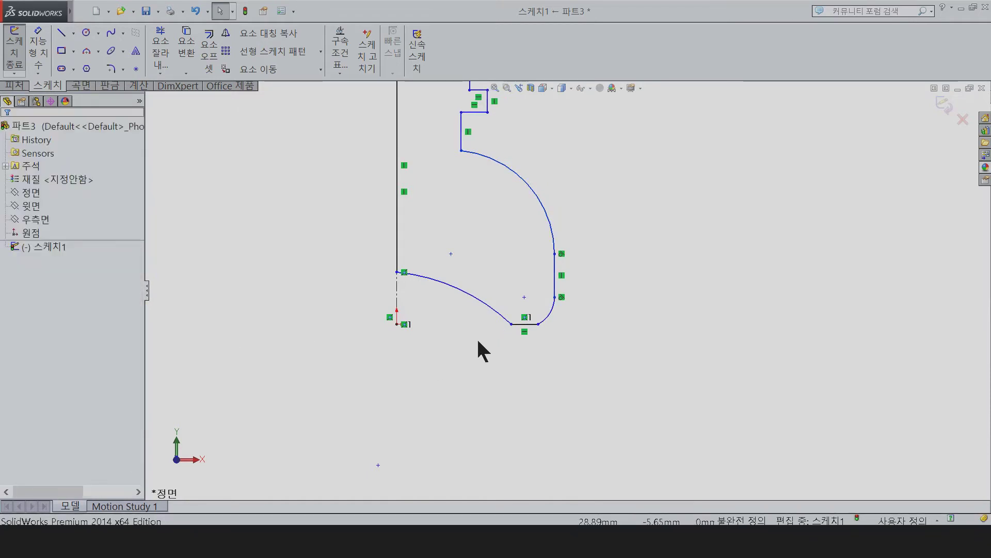
Dimension the top line as 17.5 and the neck height as 15
key("d")
scroll(532, 339, "up", 4)
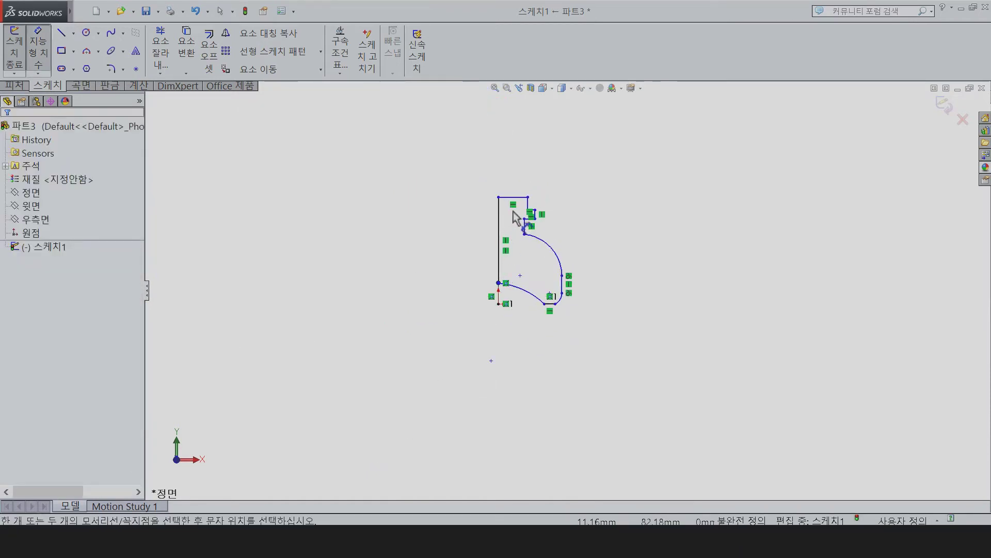
left_click(518, 197)
left_click(427, 195)
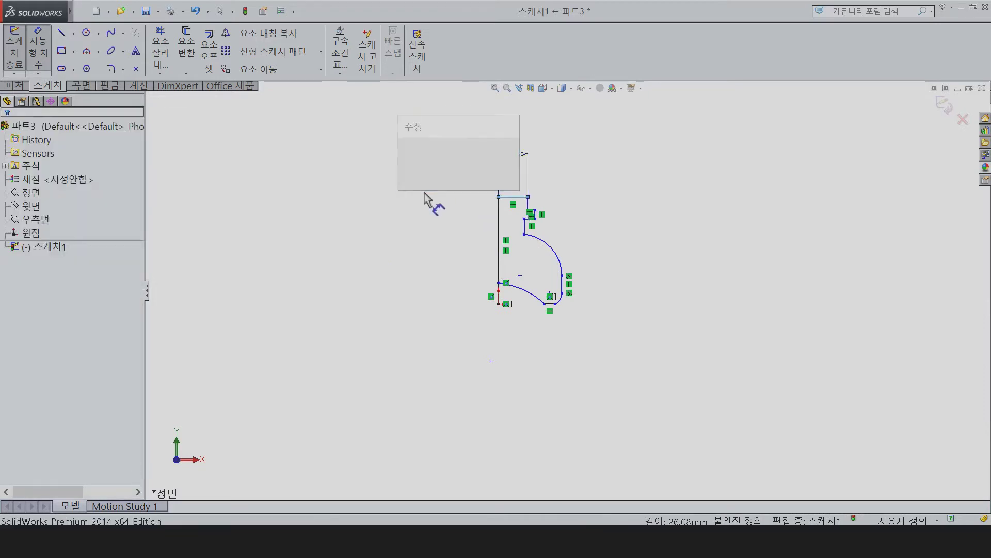
type("17.5")
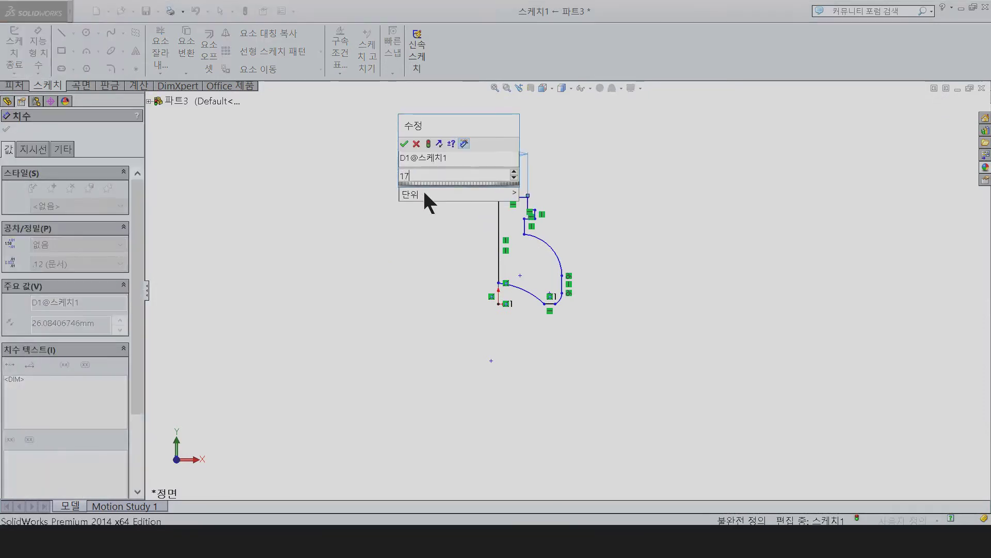
key("Return")
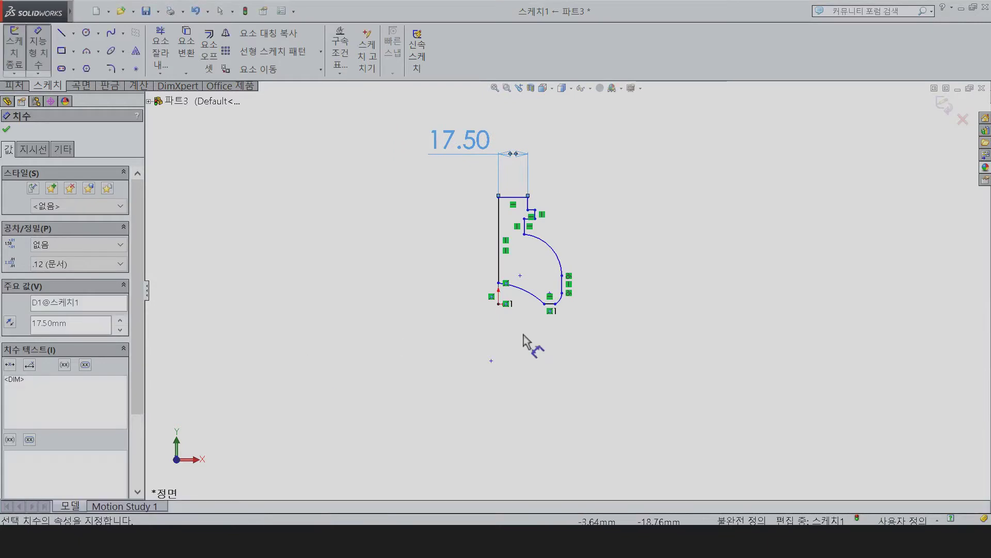
scroll(504, 215, "down", 5)
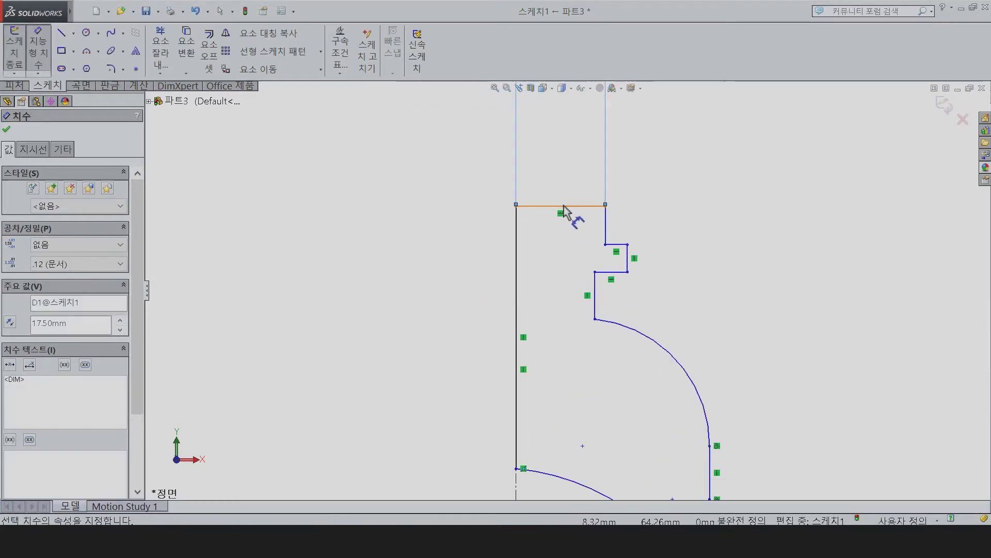
left_click(606, 219)
left_click(786, 150)
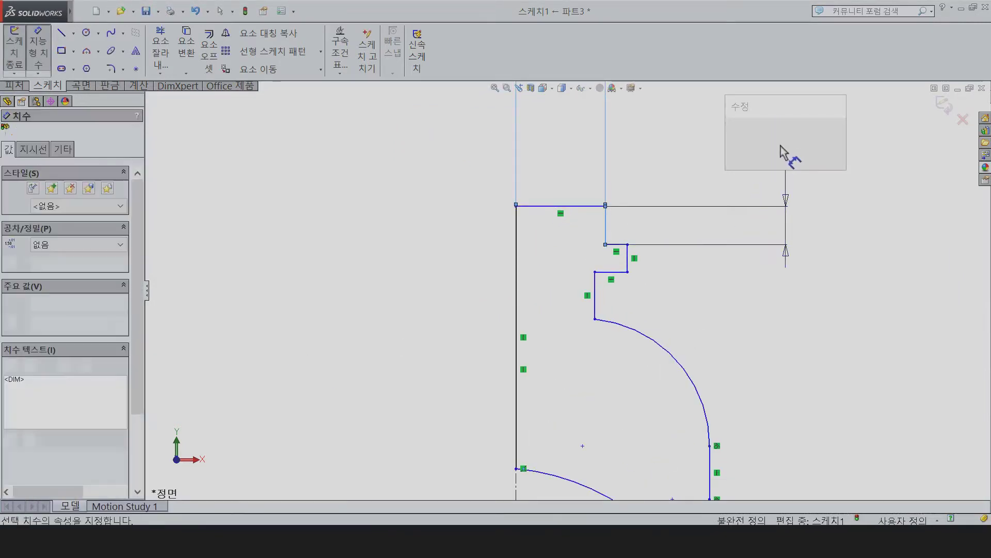
type("15")
key("Return")
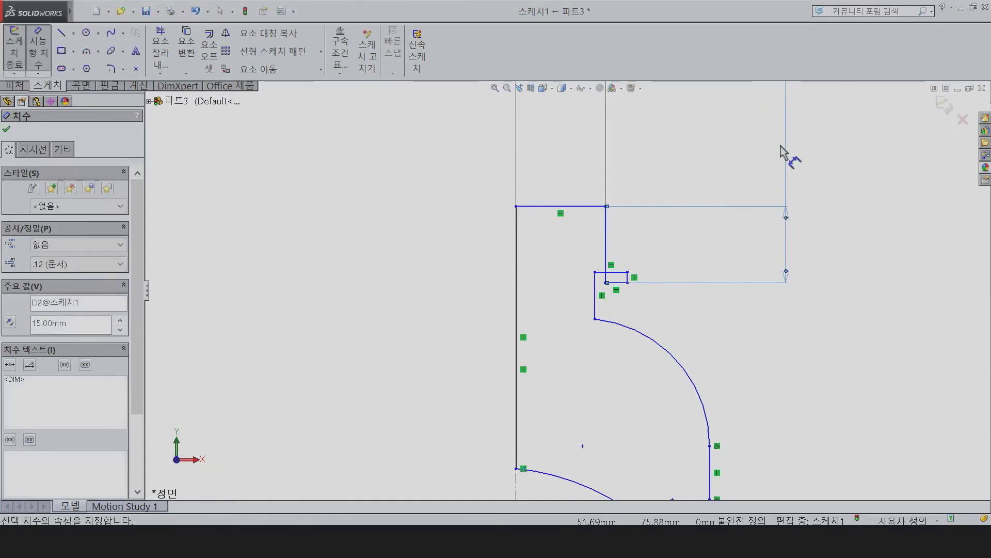
Pull the neck step corner down and dimension the short neck step as 2
key("Escape")
left_click_drag(596, 272, 597, 298)
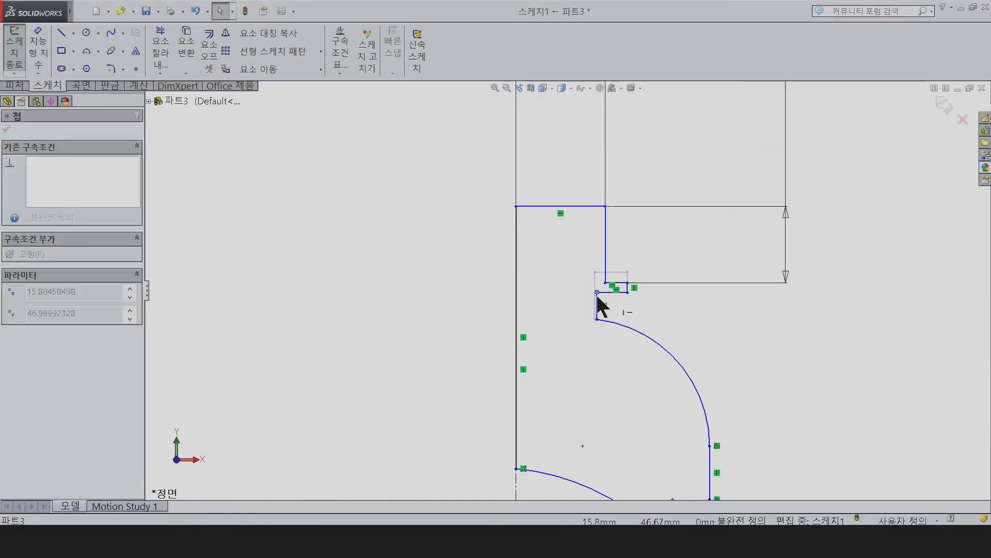
left_click(654, 314)
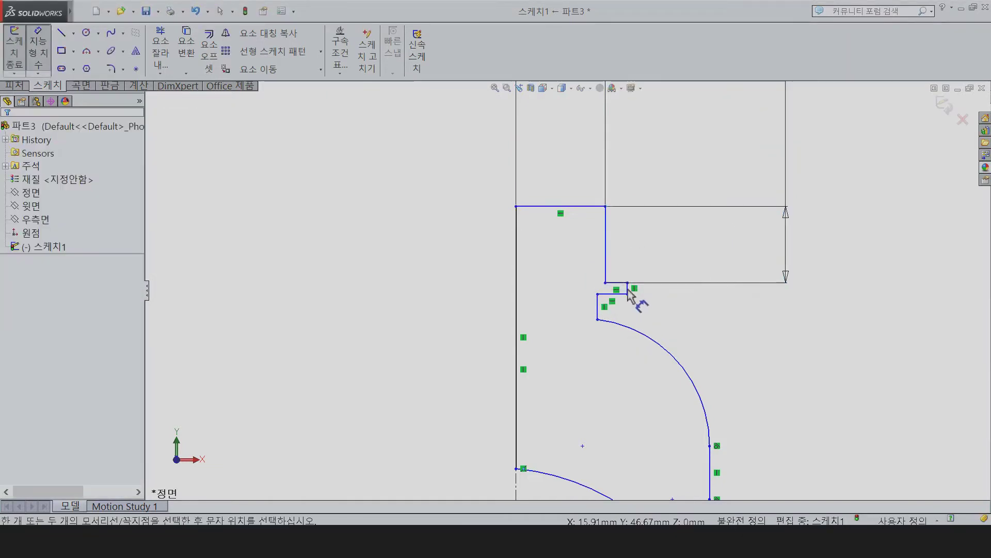
left_click(844, 293)
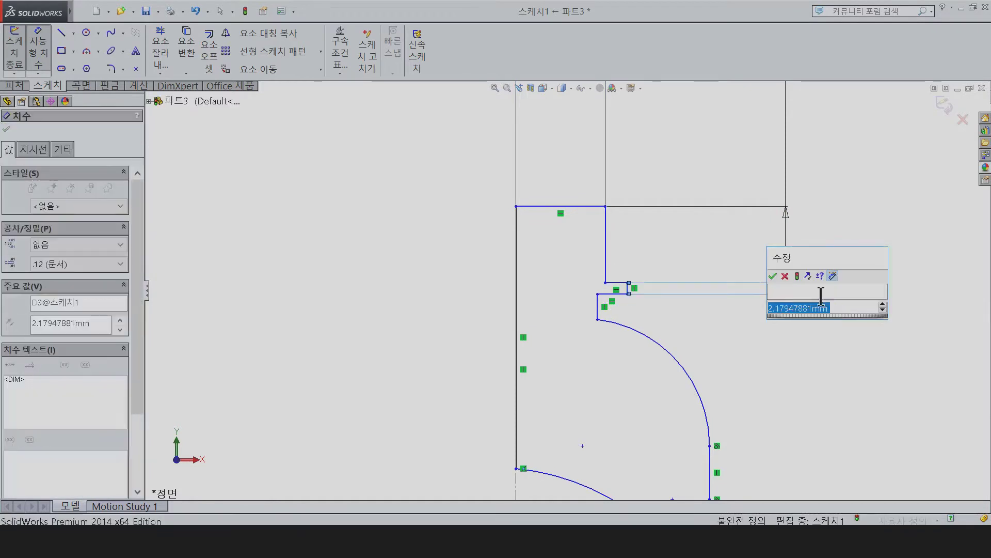
type("2")
key("Return")
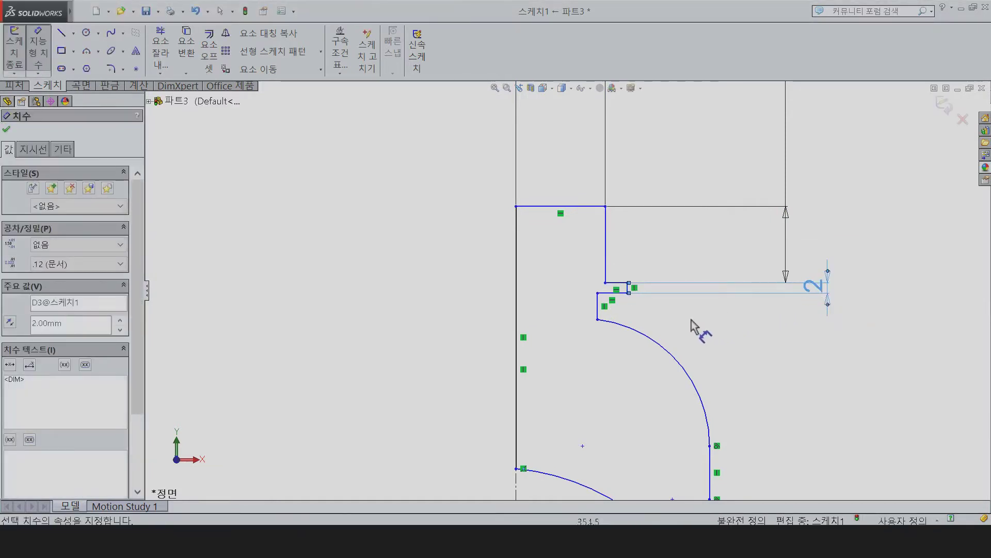
Dimension the overall bottle height from top line to bottom line as 235
left_click(540, 206)
scroll(622, 411, "up", 3)
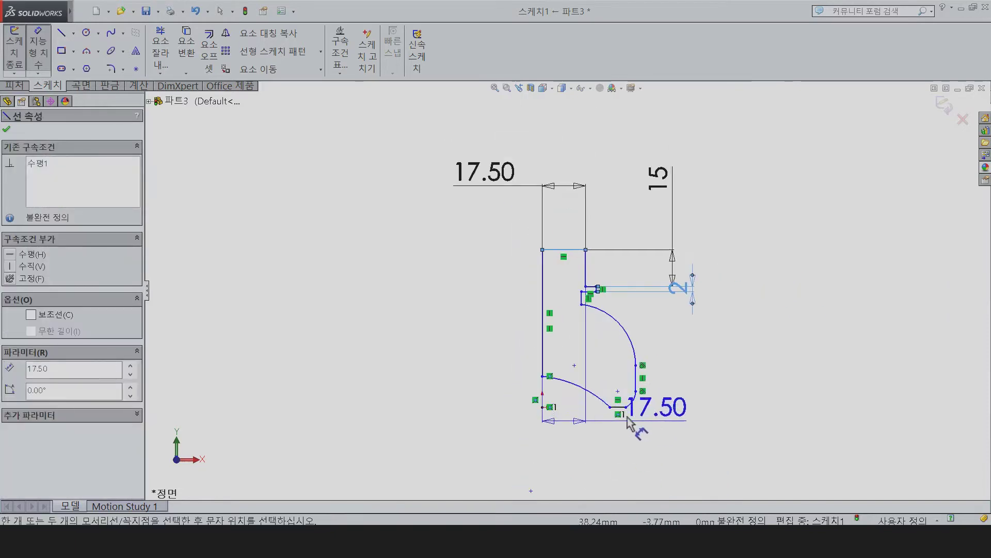
left_click(604, 407)
left_click(322, 353)
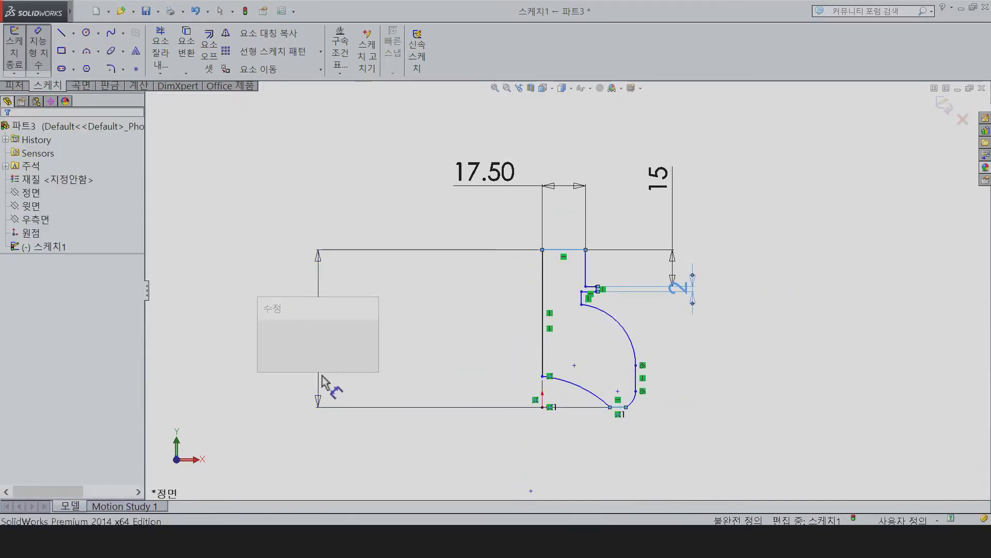
type("235")
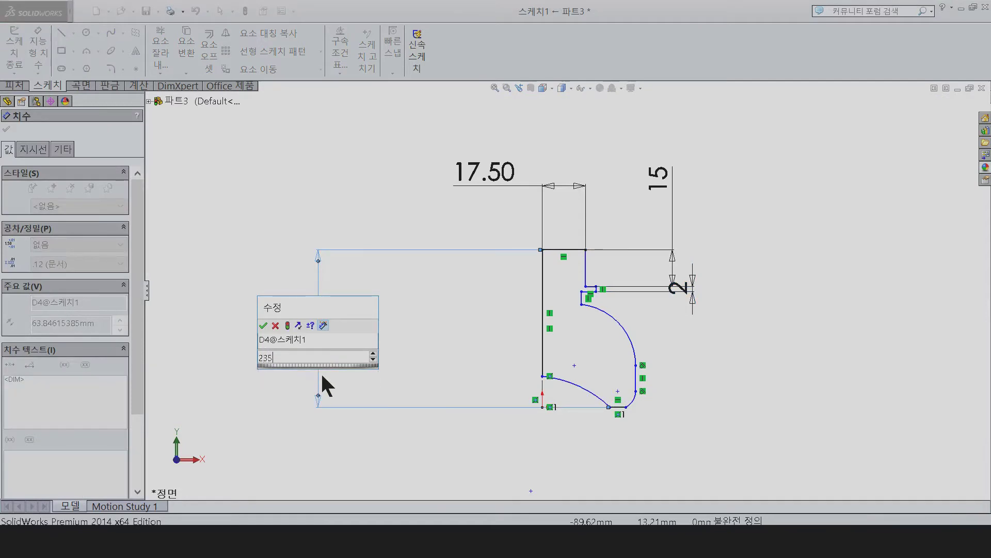
key("Return")
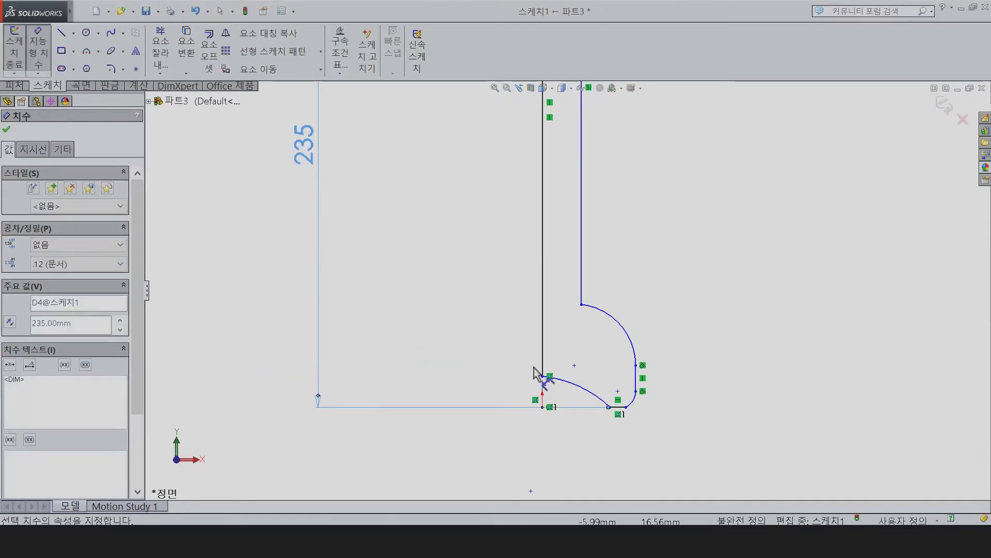
key("Escape")
key("z")
key("z")
key("z")
Dimension the upper neck ledge width as 3
scroll(615, 166, "down", 2)
scroll(580, 166, "down", 3)
right_click_drag(480, 245, 473, 204)
left_click(429, 269)
left_click(548, 244)
type("37047")
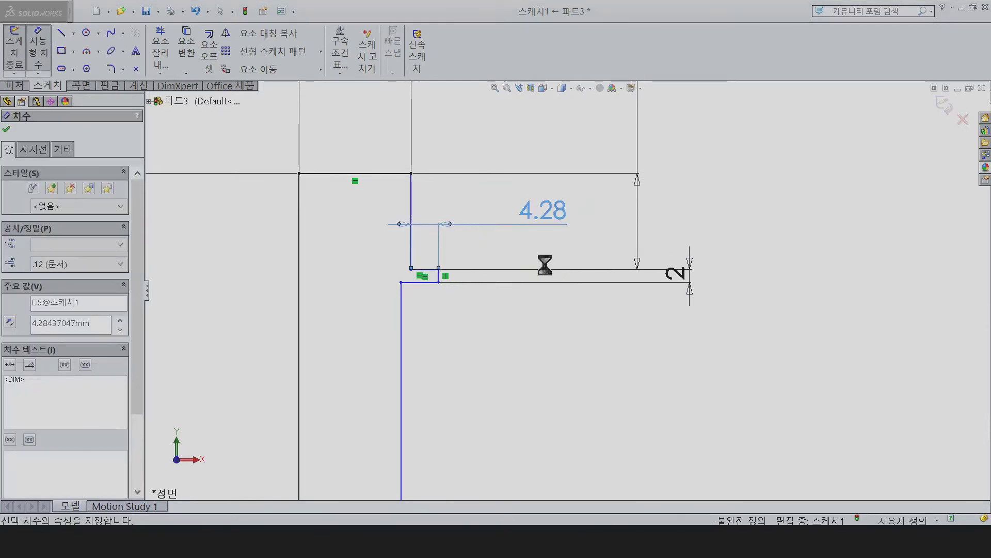
key("Return")
Dimension the lower ledge width as 3 and the lower neck height as 7
left_click(412, 283)
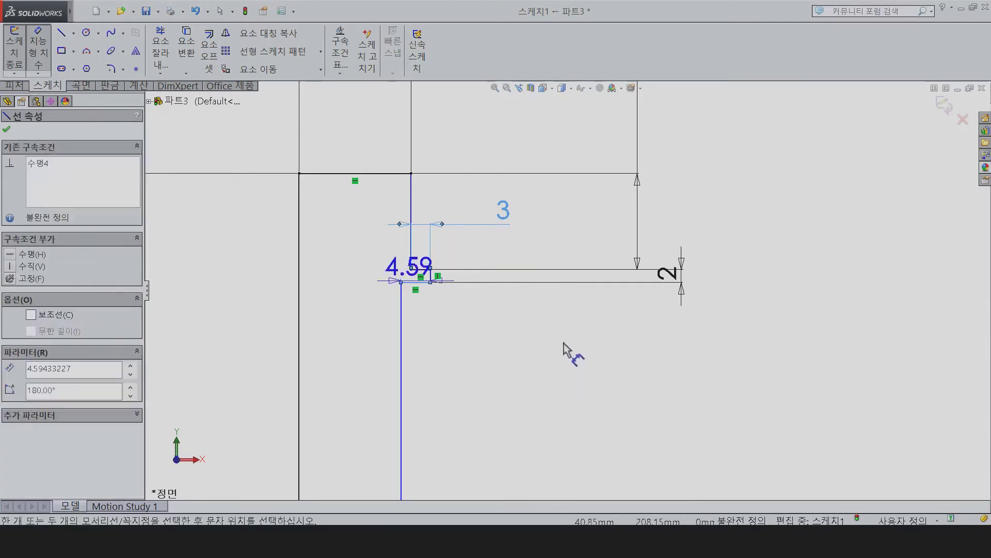
left_click(600, 340)
type("3.00mm")
key("Return")
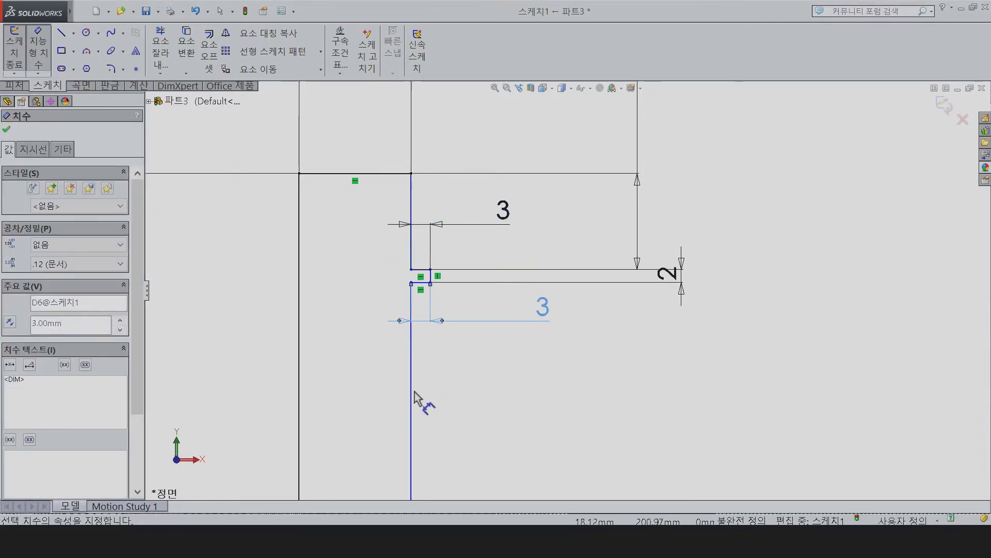
left_click(411, 390)
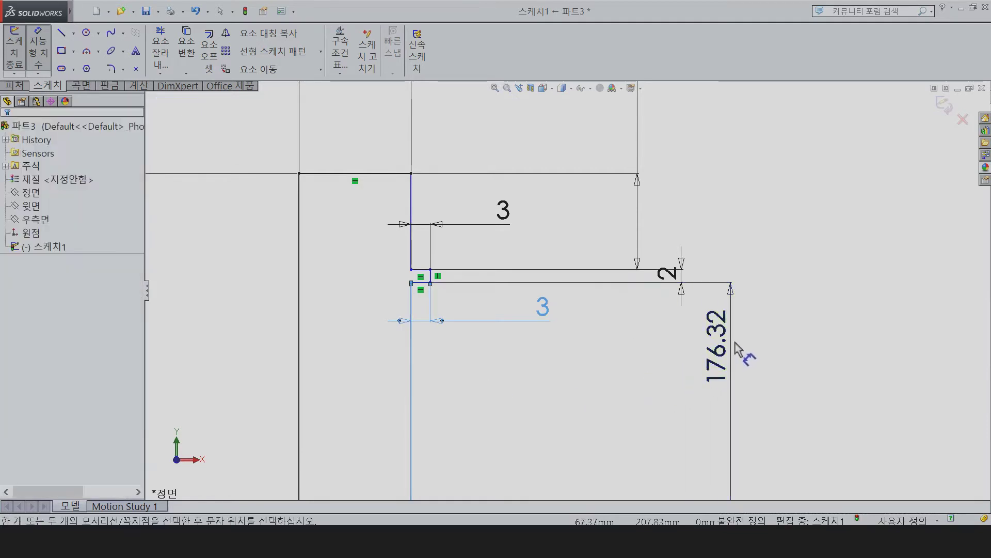
left_click(744, 371)
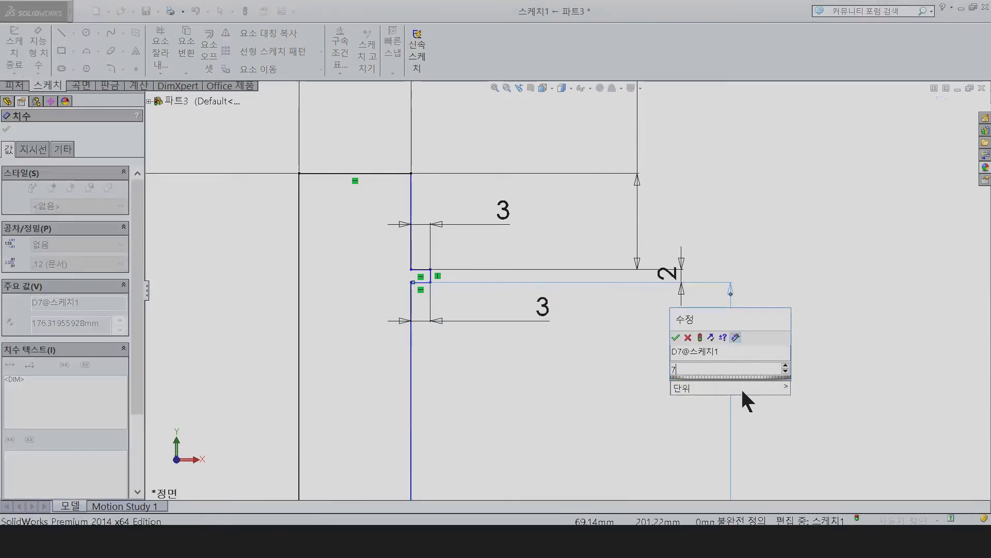
key("Escape")
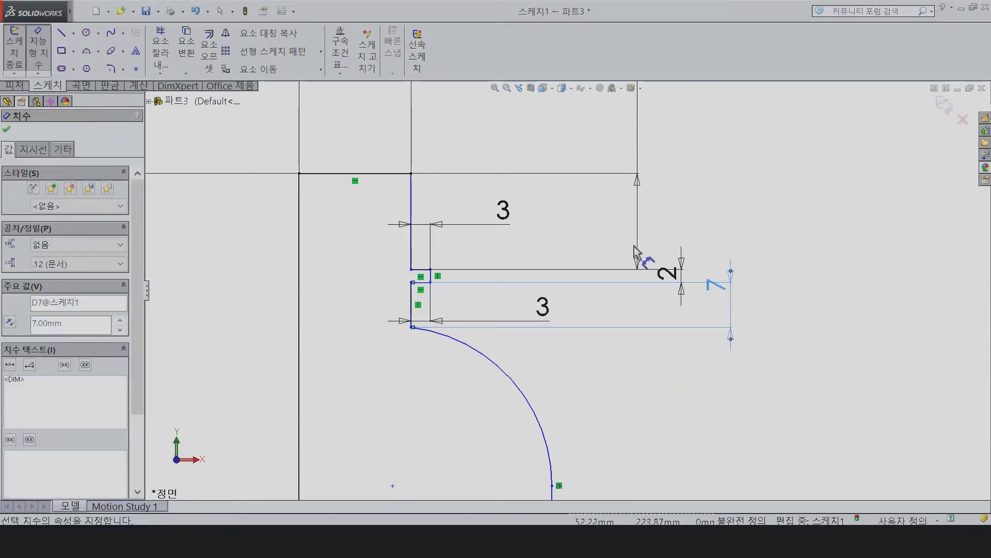
Set the shoulder arc radius to 50
left_click(516, 385)
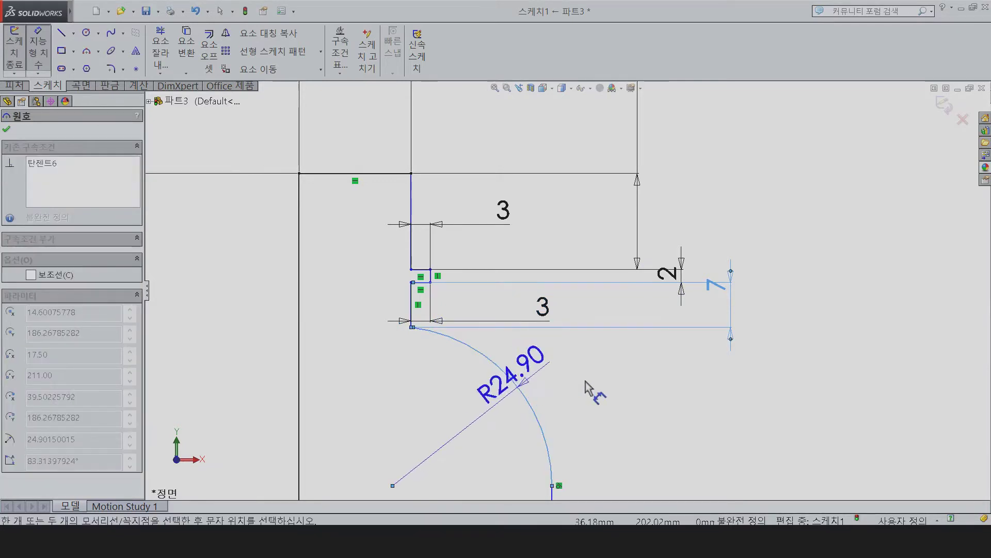
left_click(624, 395)
type("50")
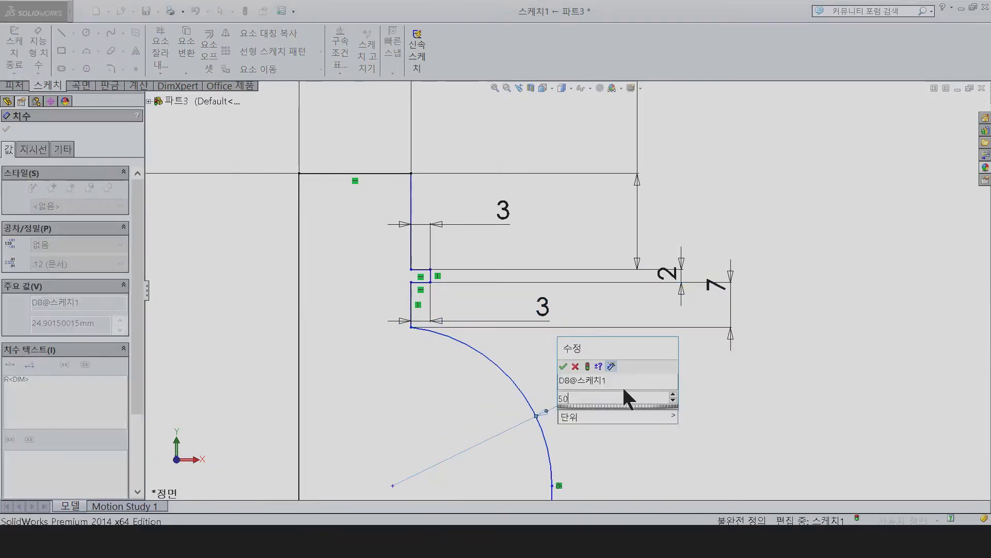
key("Return")
scroll(742, 402, "up", 2)
Box-select and delete the rounded base arc
scroll(646, 434, "up", 2)
scroll(643, 432, "up", 2)
scroll(643, 433, "up", 1)
scroll(593, 471, "down", 2)
scroll(568, 443, "down", 2)
scroll(525, 347, "down", 1)
key("Escape")
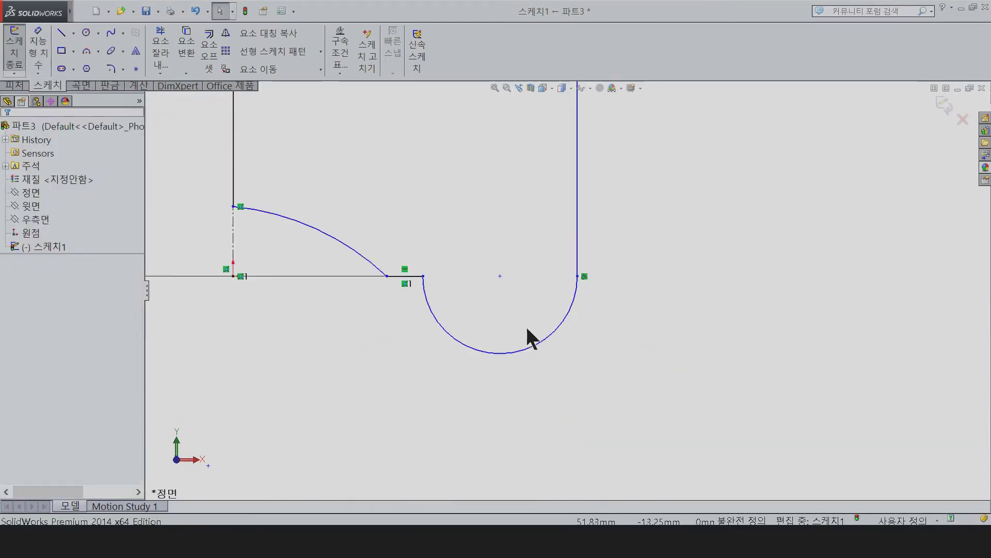
left_click(526, 346)
left_click_drag(584, 402, 478, 318)
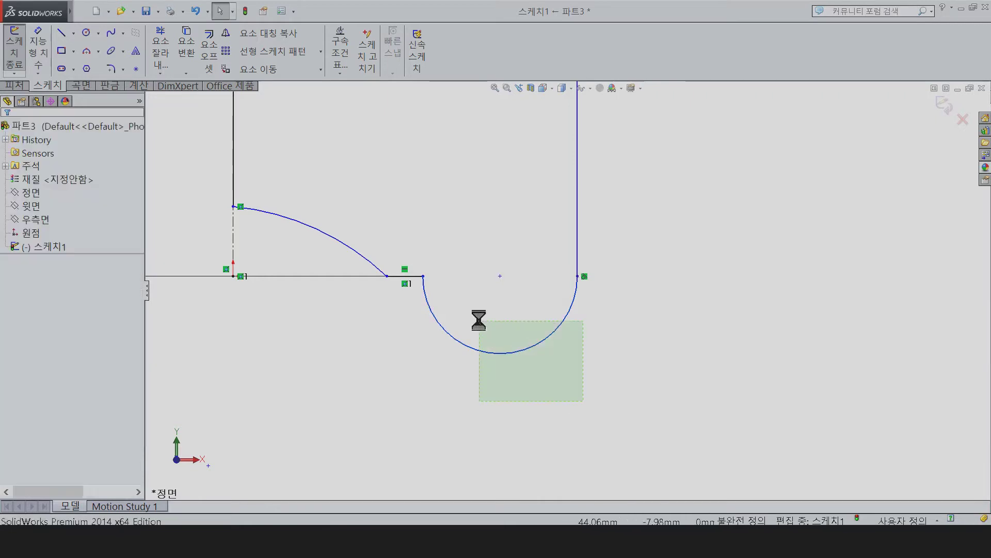
key("Delete")
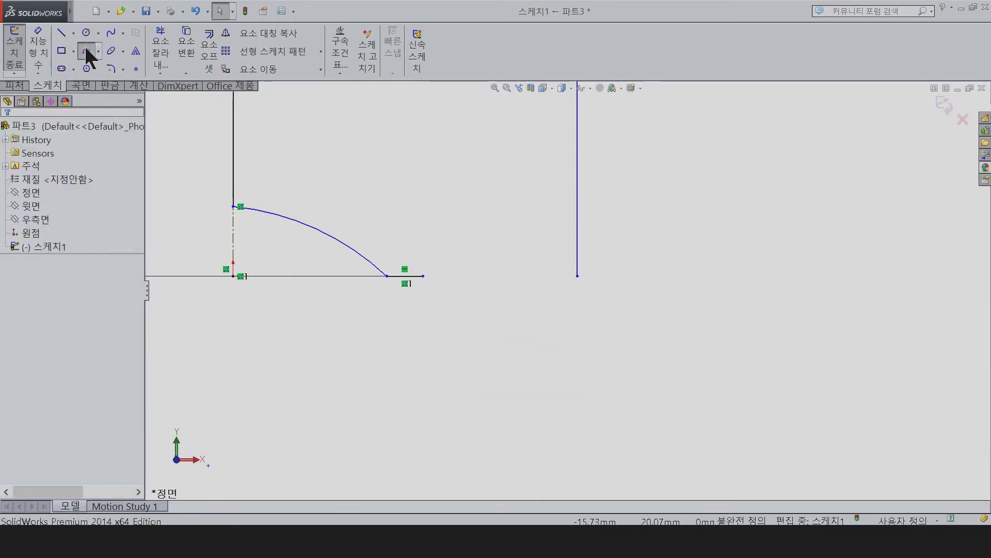
Draw a wide three-point arc from the bottom line to the side wall, tangent to the wall
left_click(90, 58)
left_click(423, 275)
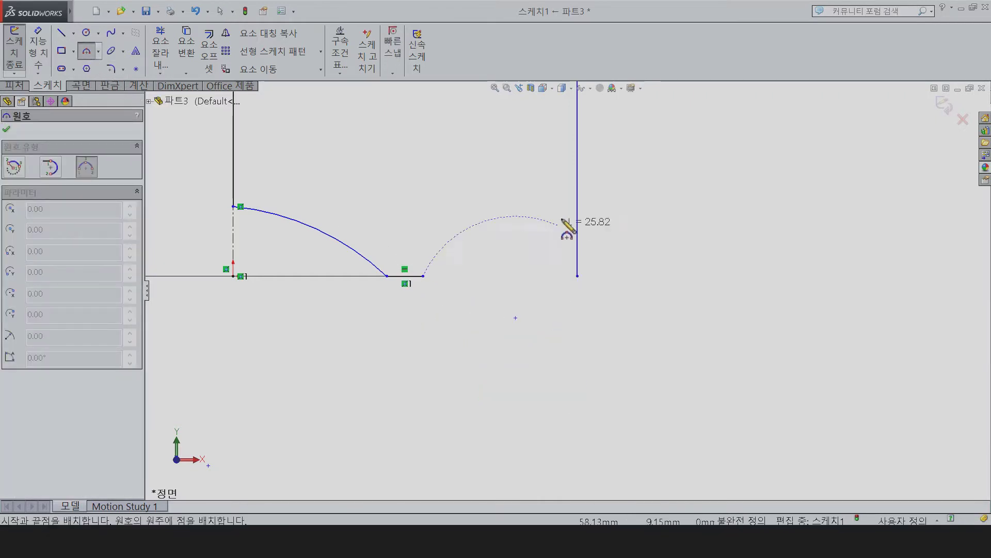
left_click(577, 149)
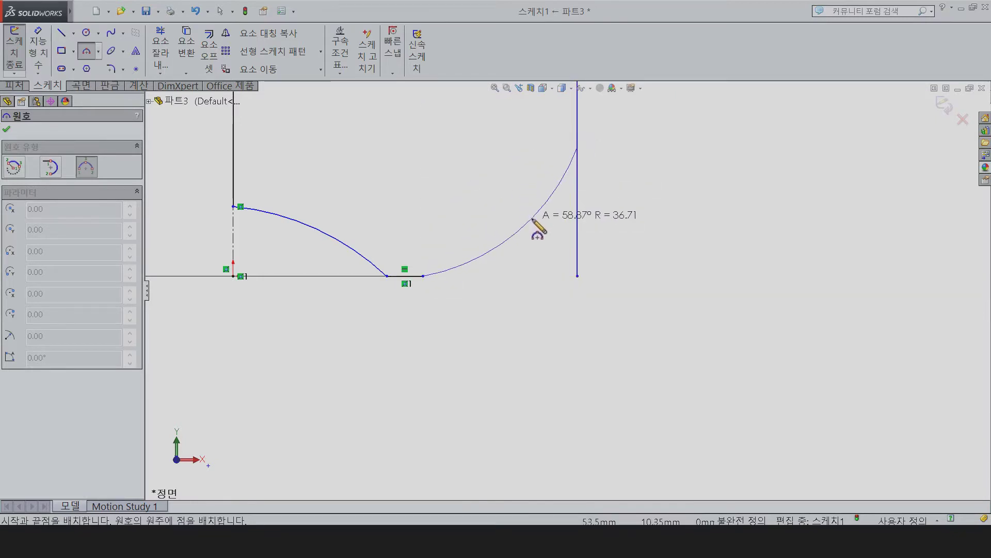
left_click(533, 219)
left_click(161, 52)
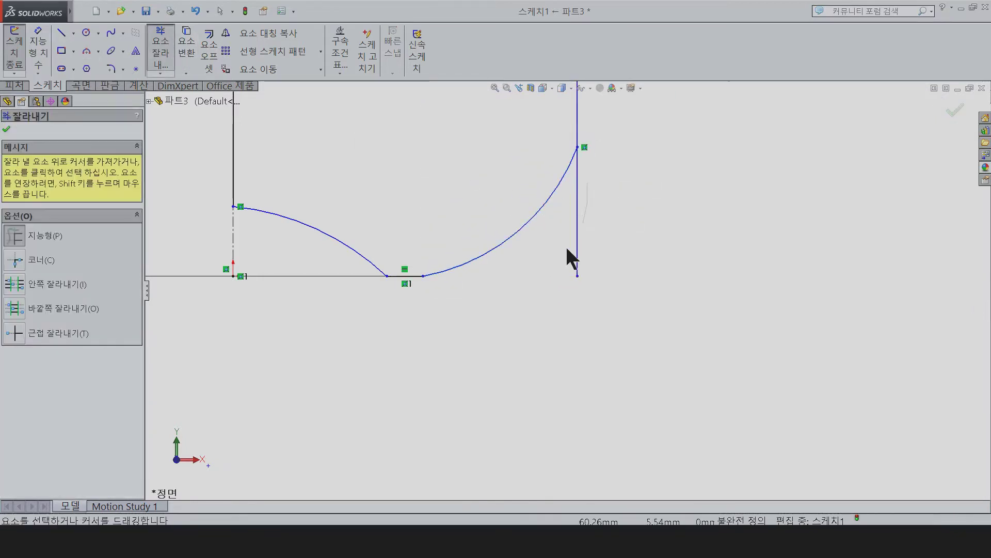
key("Escape")
left_click_drag(593, 168, 545, 121)
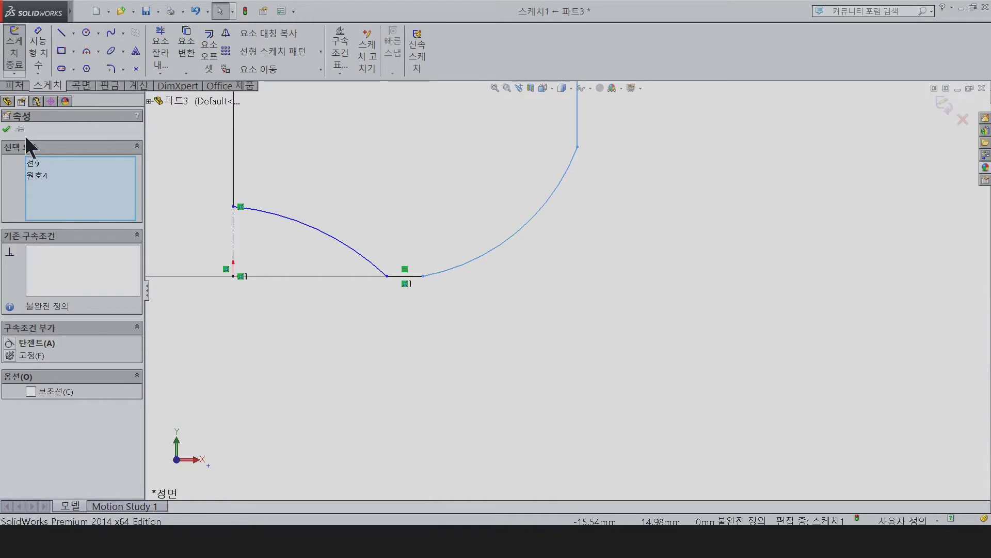
left_click(45, 343)
left_click(611, 233)
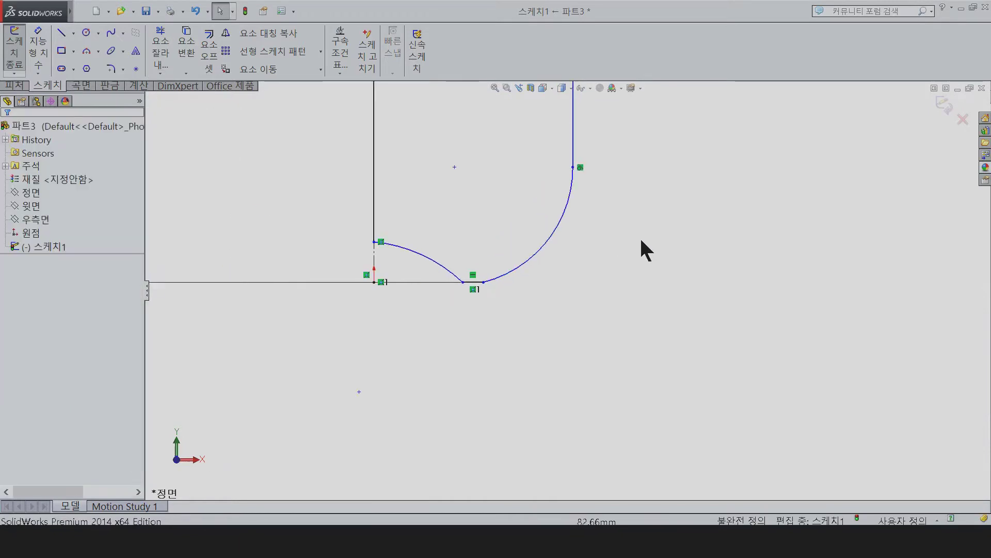
Dimension the bottom width between the two vertical lines
right_click_drag(620, 281, 596, 232)
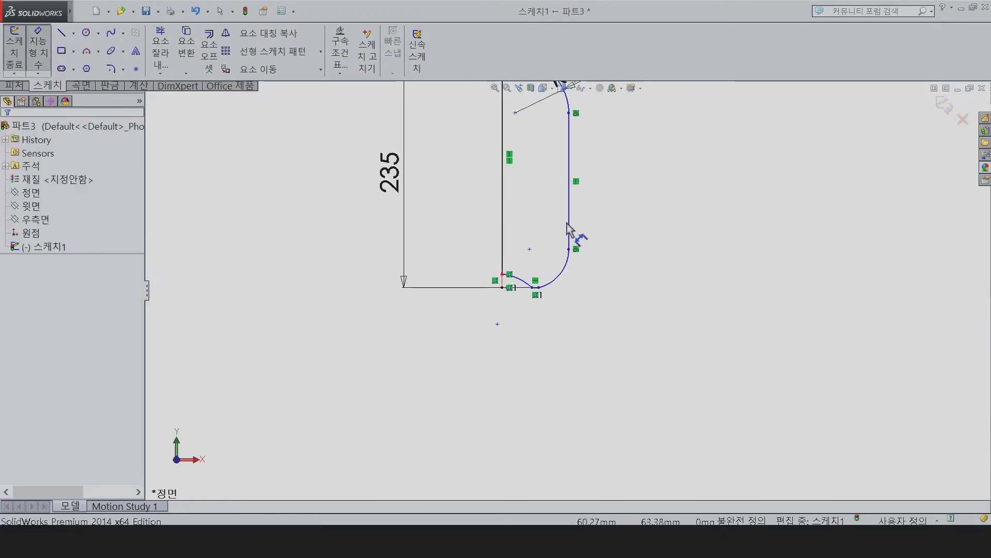
left_click(569, 229)
left_click(501, 247)
left_click(370, 362)
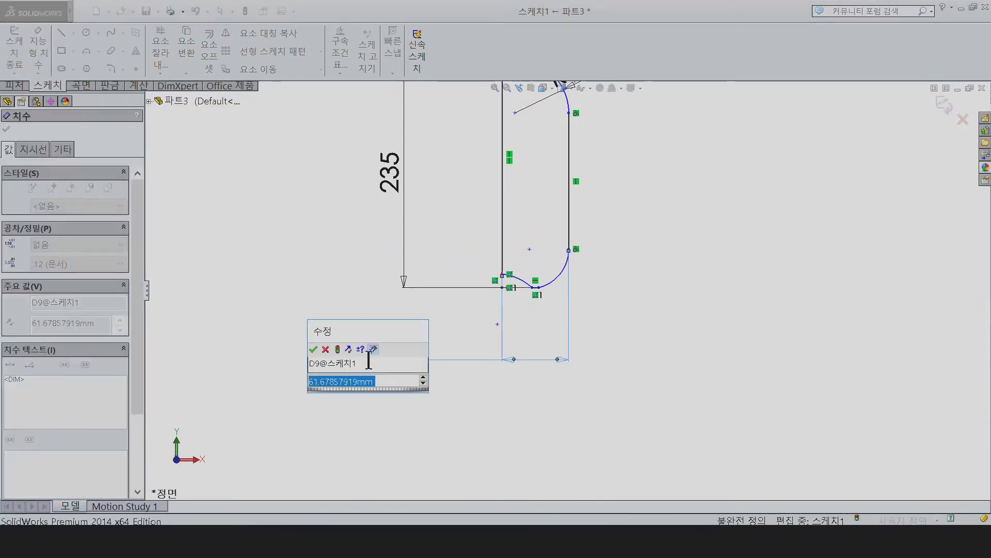
key("Return")
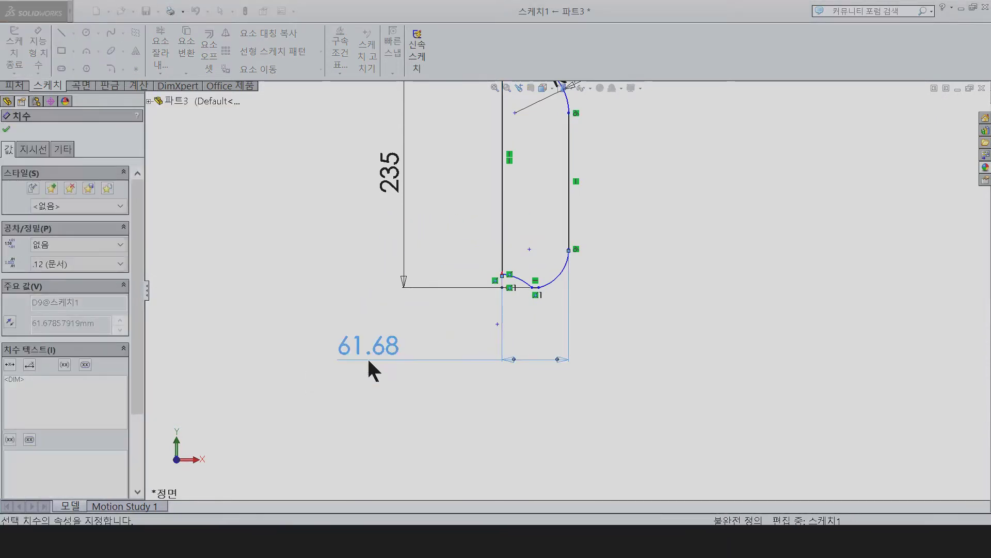
scroll(565, 277, "down", 5)
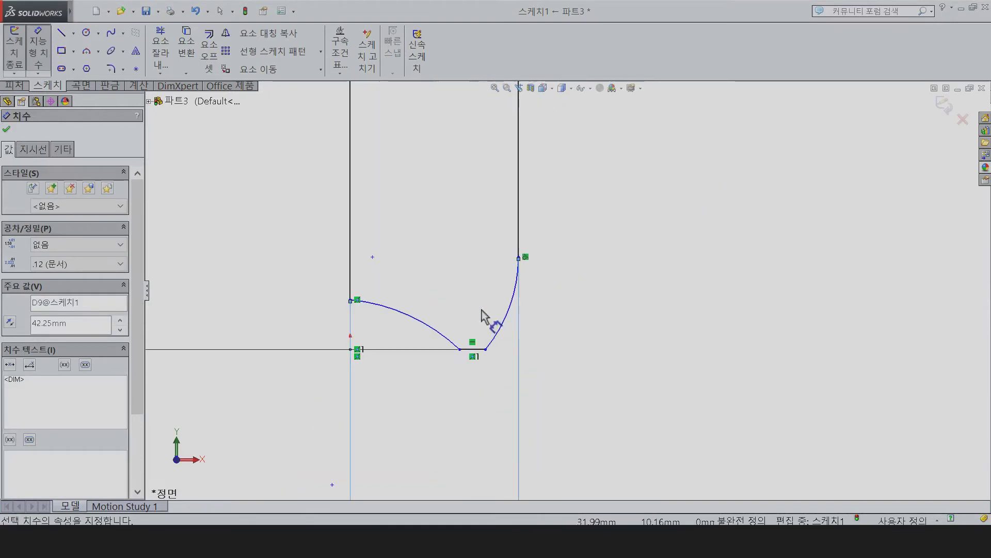
scroll(326, 313, "down", 2)
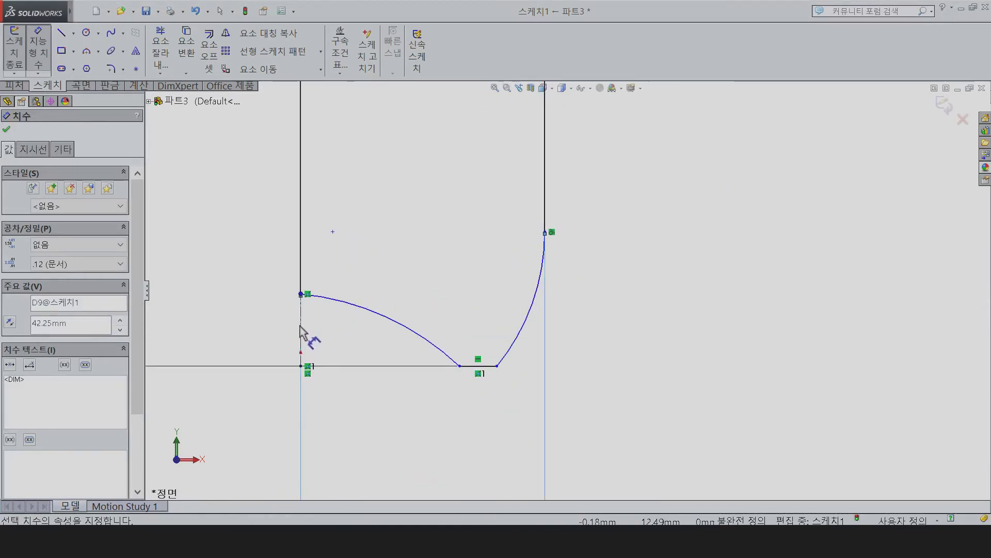
key("Escape")
Dimension the bottom arc's left endpoint 9 mm above the origin
left_click(300, 365)
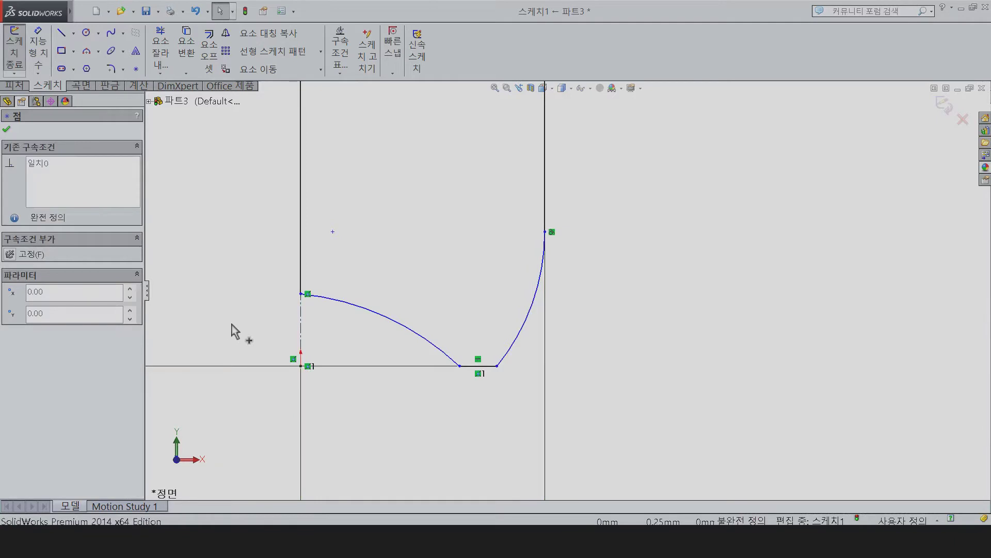
left_click(295, 300)
key("d")
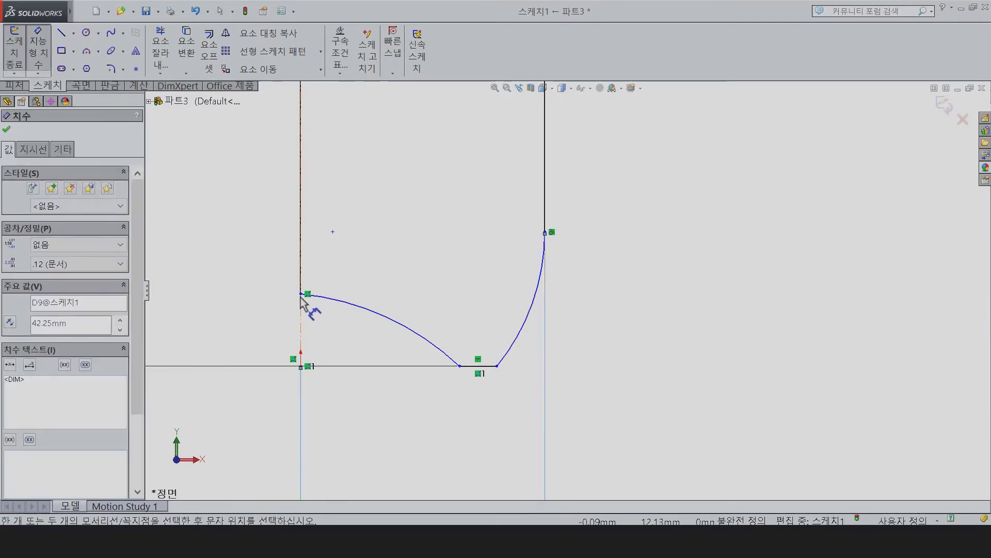
left_click(301, 293)
left_click(301, 366)
left_click(221, 351)
type("9")
key("Return")
key("Escape")
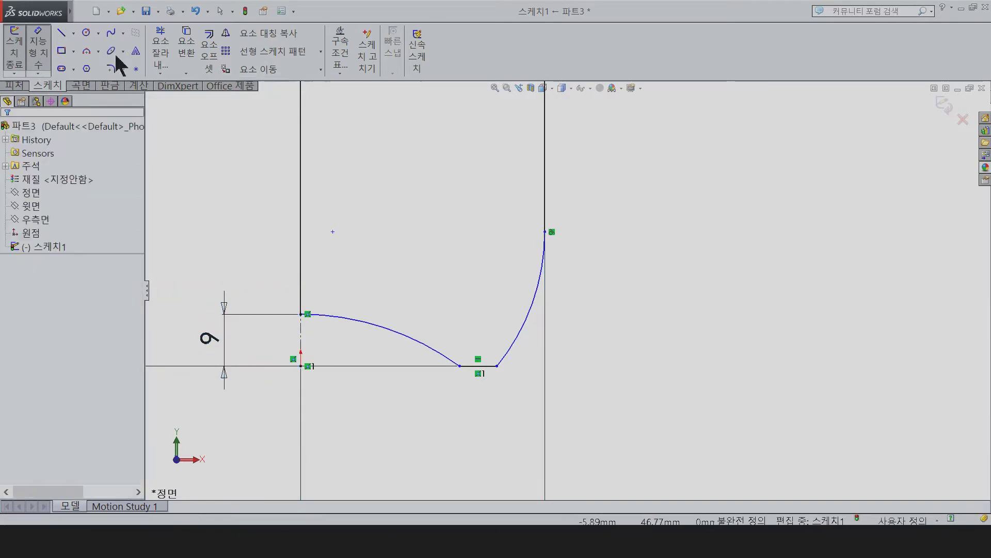
Draw a horizontal construction line from the arc's endpoint and make it tangent to the bottom arc
key("l")
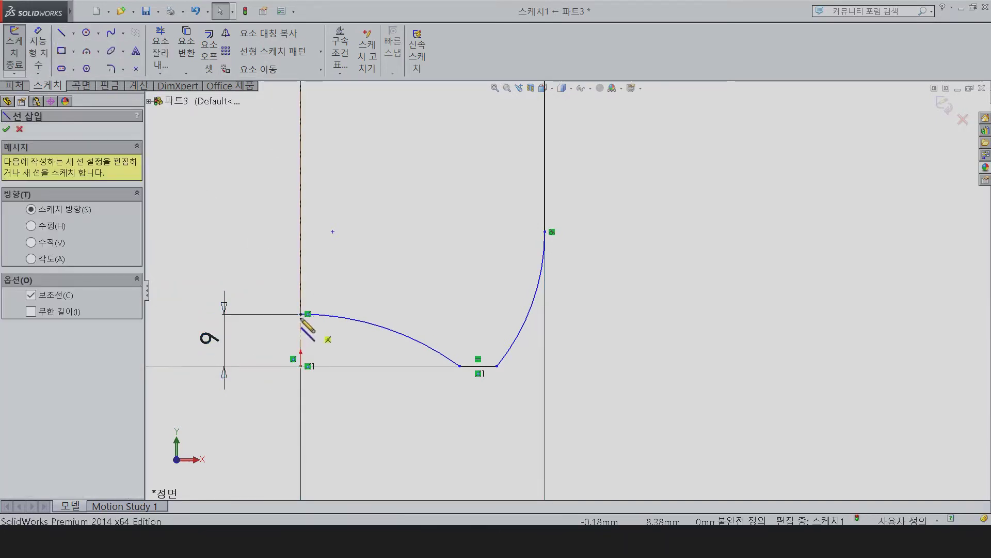
left_click(300, 313)
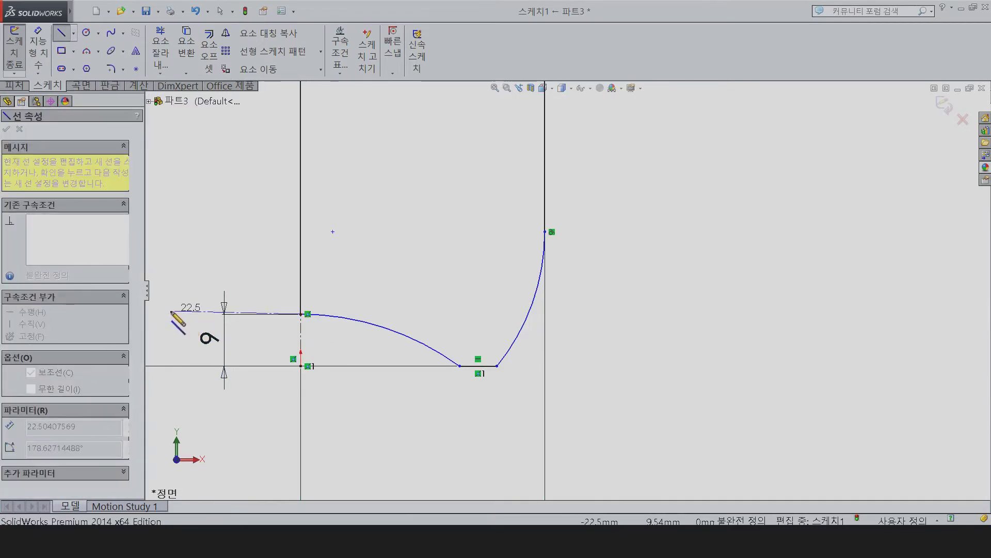
left_click(170, 314)
key("Escape")
key("Escape")
left_click_drag(171, 278, 187, 320)
left_click(362, 323, "ctrl")
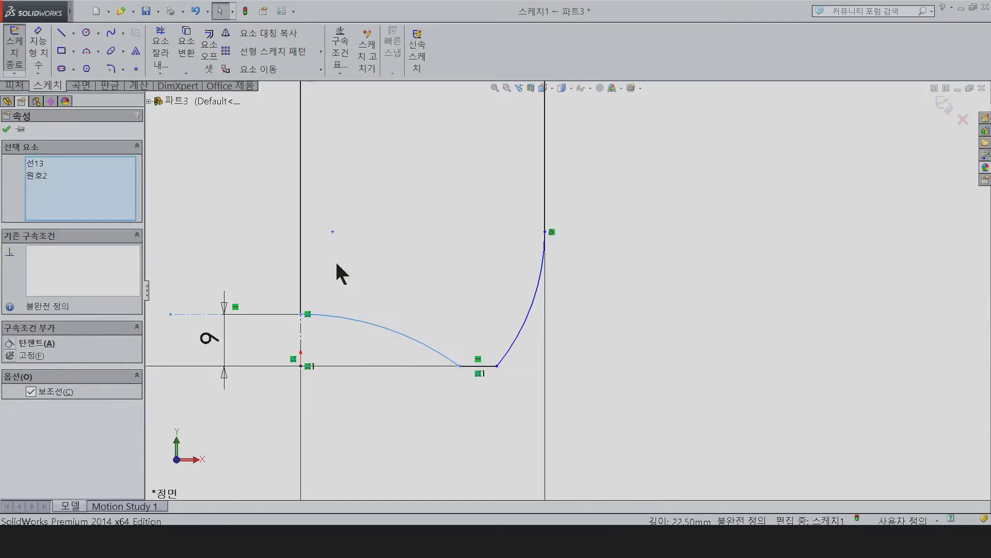
left_click(477, 390)
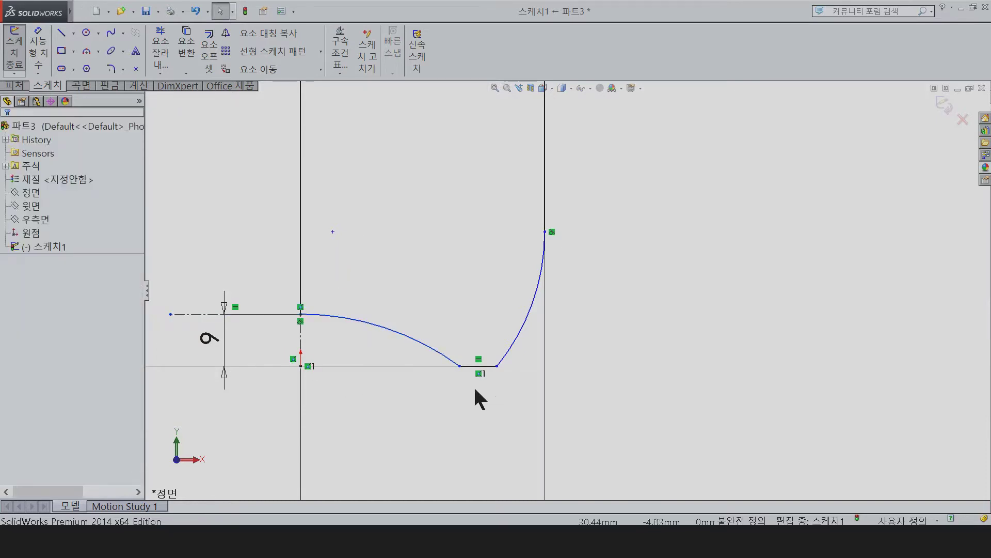
Dimension the bottom corner's horizontal offsets from the right vertical line as 6 and 10 mm
right_click_drag(497, 400, 504, 365)
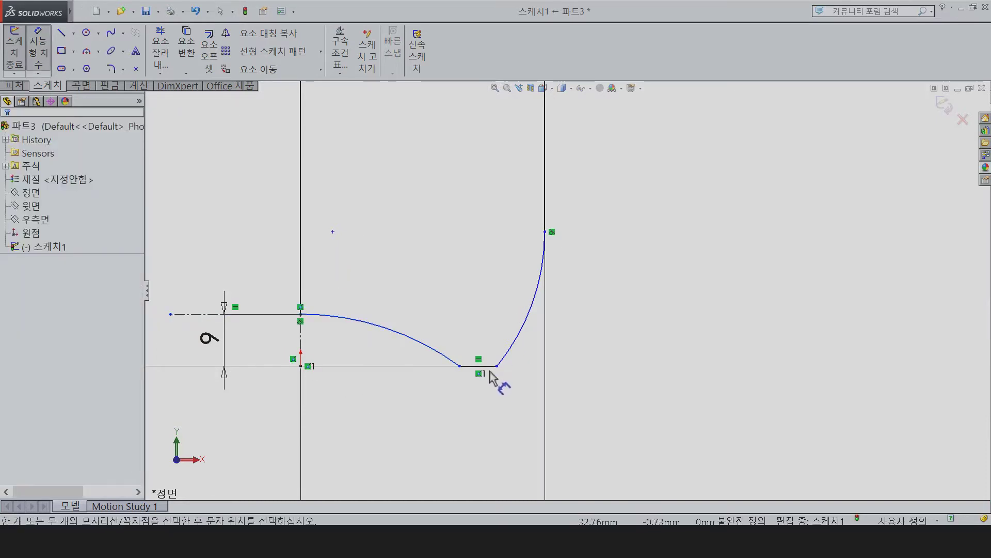
left_click(497, 366)
left_click(546, 223)
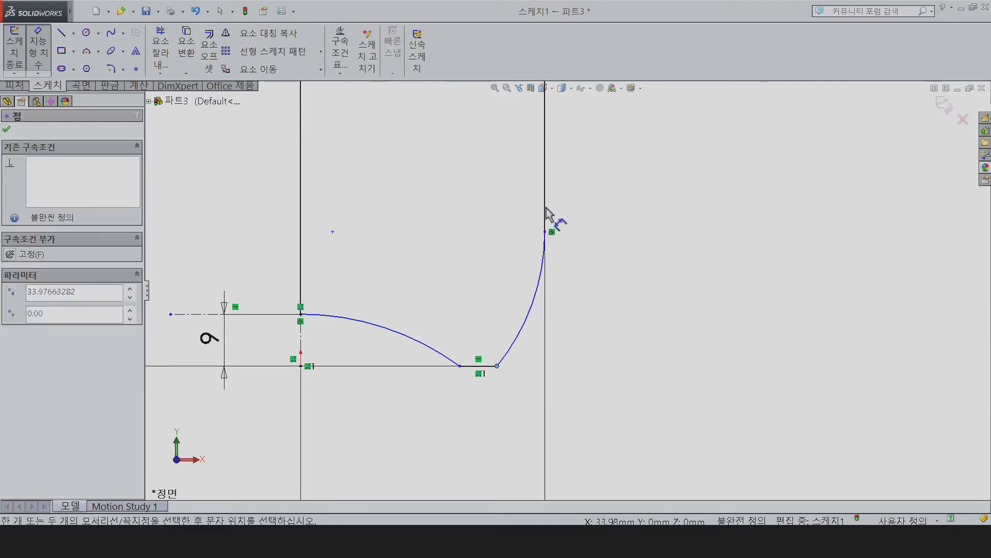
left_click(640, 217)
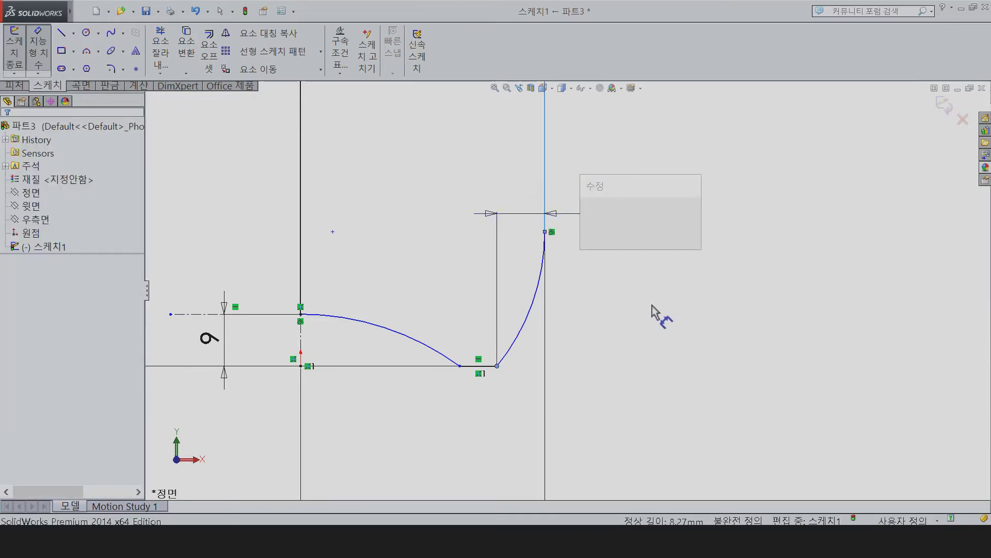
type("6")
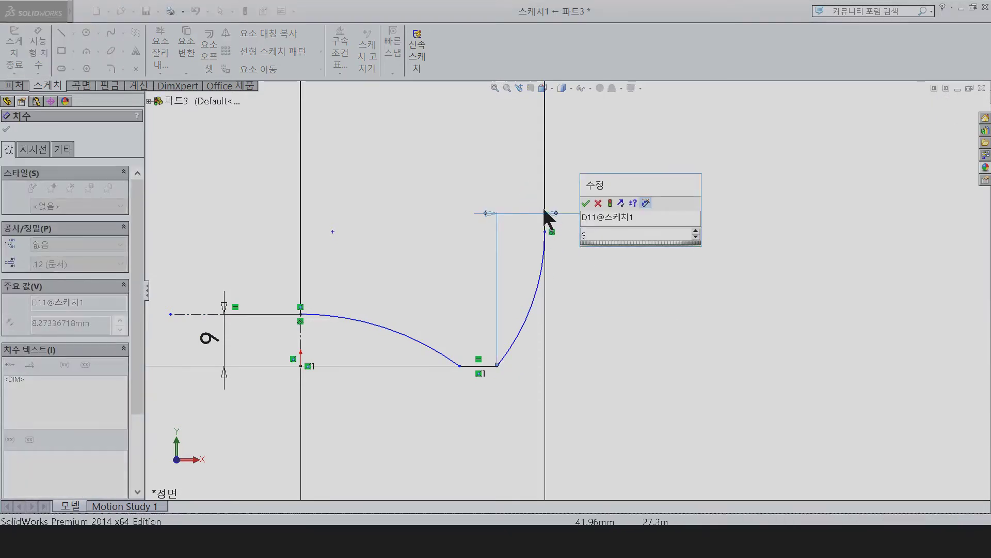
key("Return")
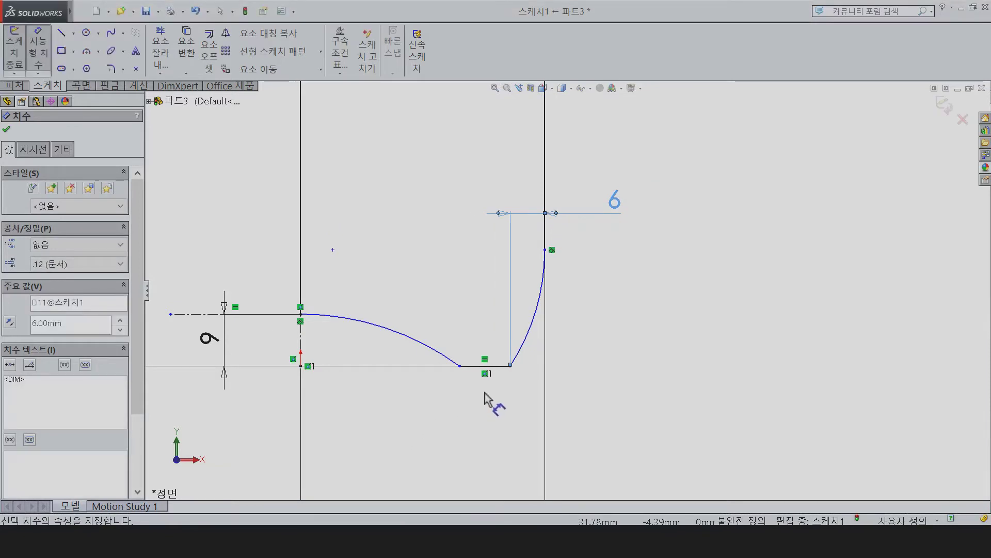
left_click(459, 366)
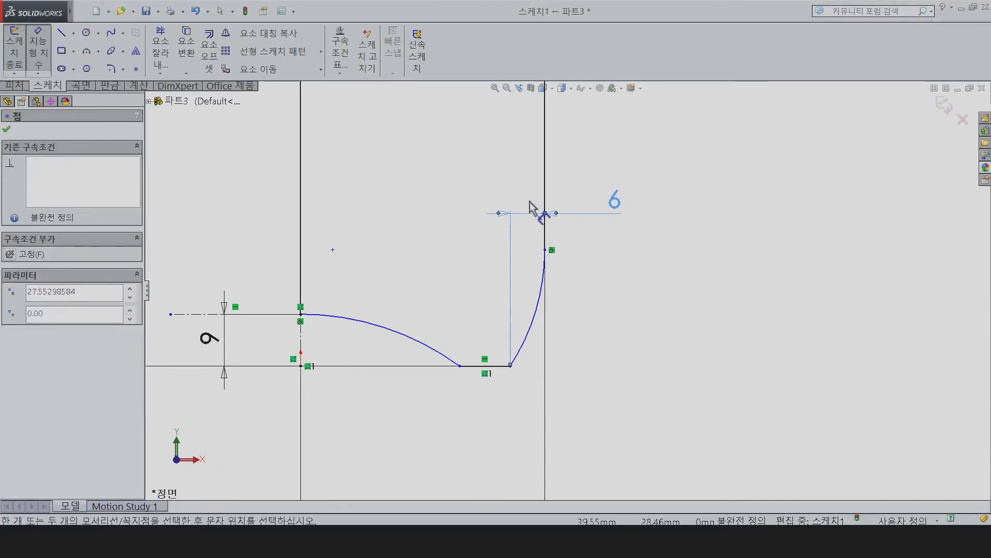
left_click(545, 192)
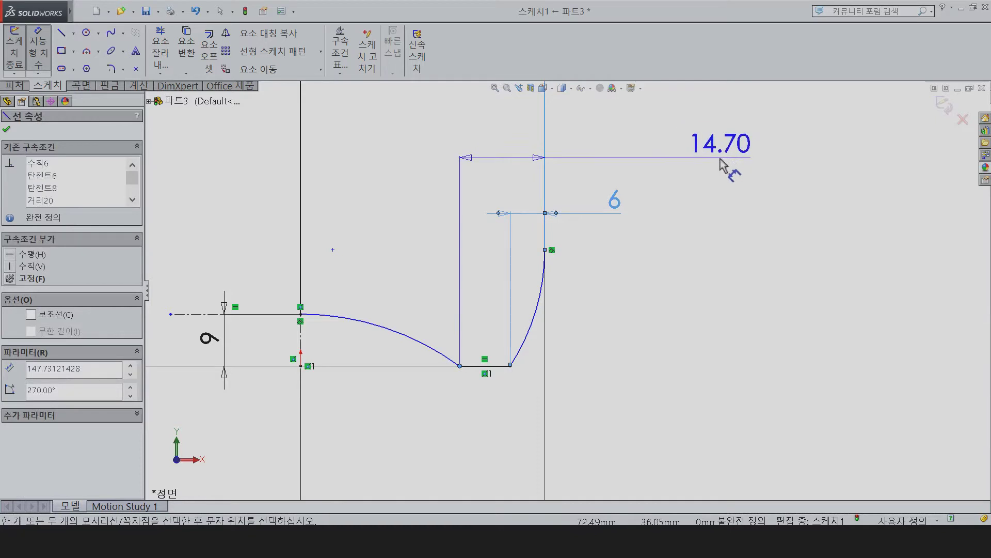
left_click(731, 166)
type("10")
key("Return")
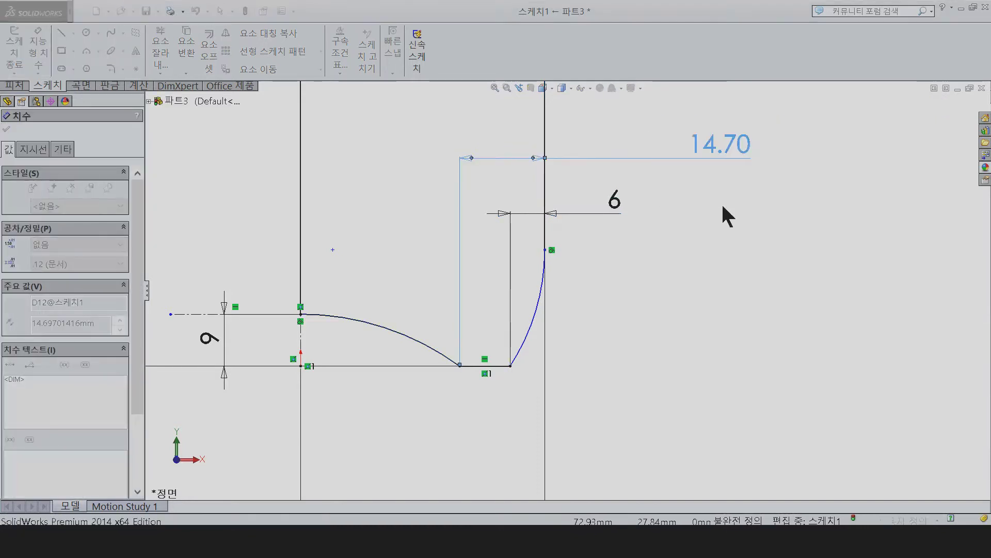
Add an R8 radius dimension to the bottom corner arc
left_click(538, 326)
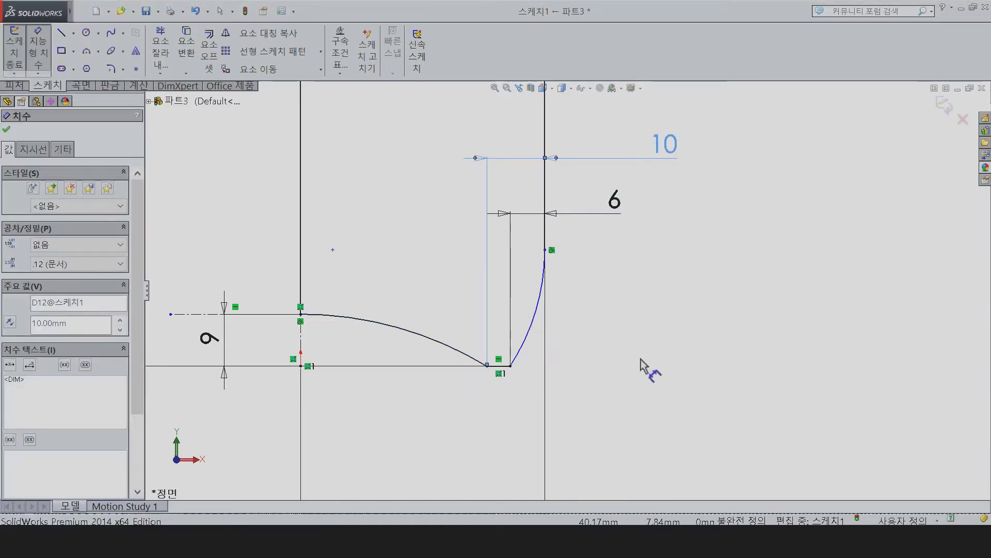
left_click(698, 382)
key("Return")
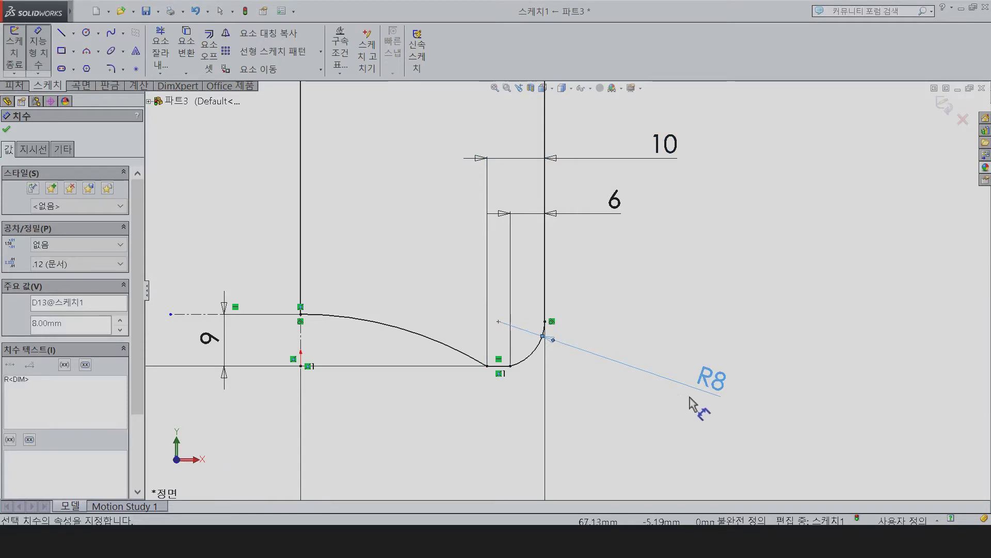
scroll(586, 222, "up", 2)
Make the upper and lower short vertical neck lines collinear
scroll(586, 222, "up", 1)
scroll(581, 186, "up", 3)
scroll(579, 155, "up", 2)
scroll(574, 135, "up", 1)
scroll(568, 155, "down", 5)
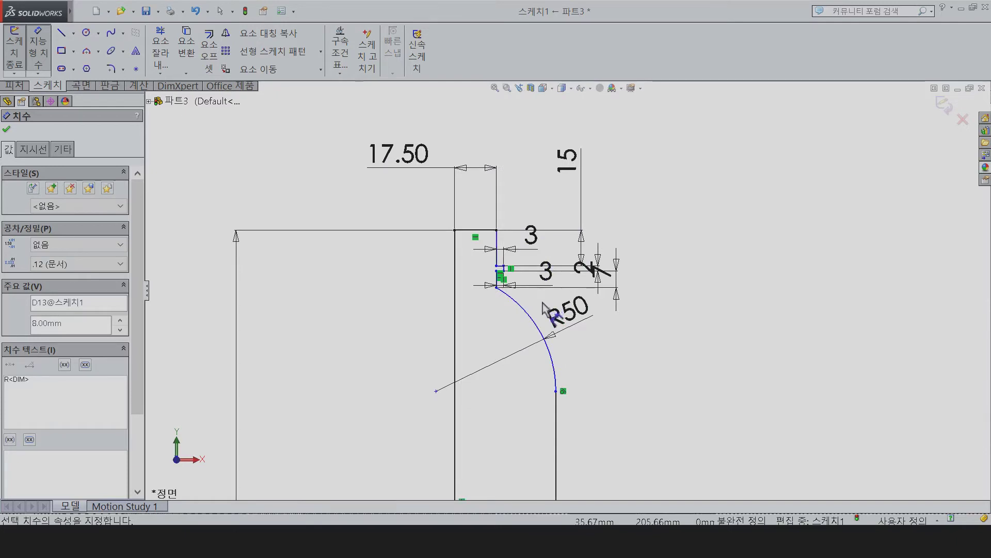
scroll(541, 310, "down", 2)
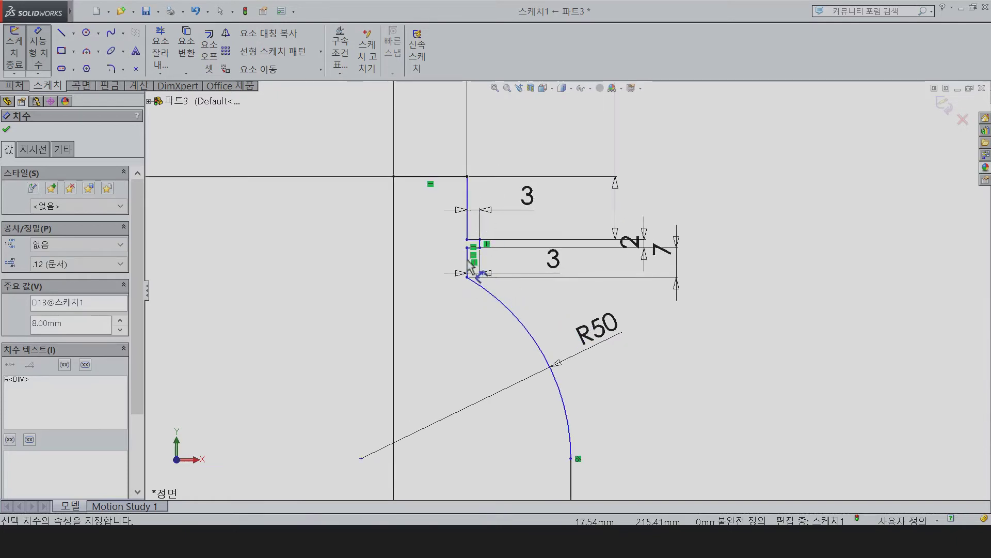
key("Escape")
left_click(468, 222)
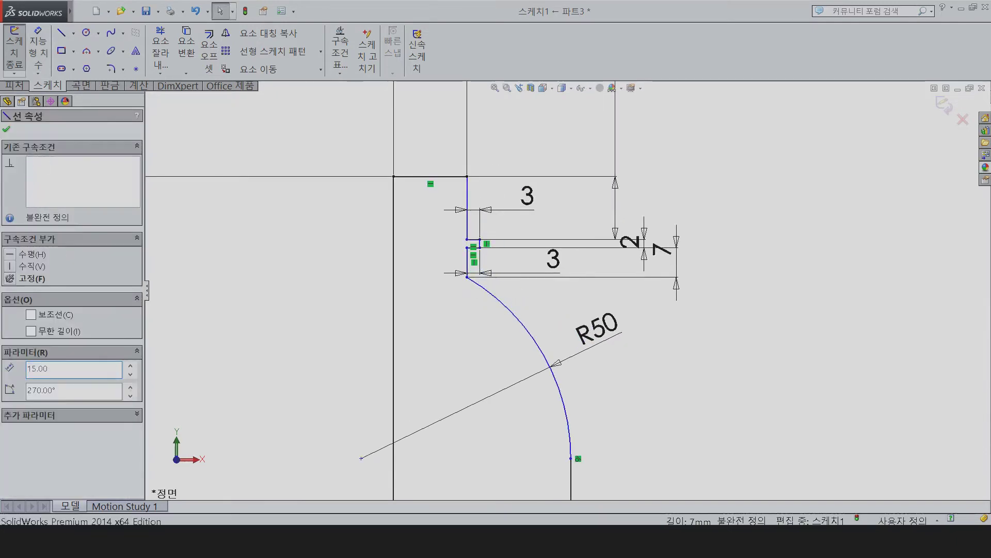
left_click(468, 263, "ctrl")
left_click(63, 367)
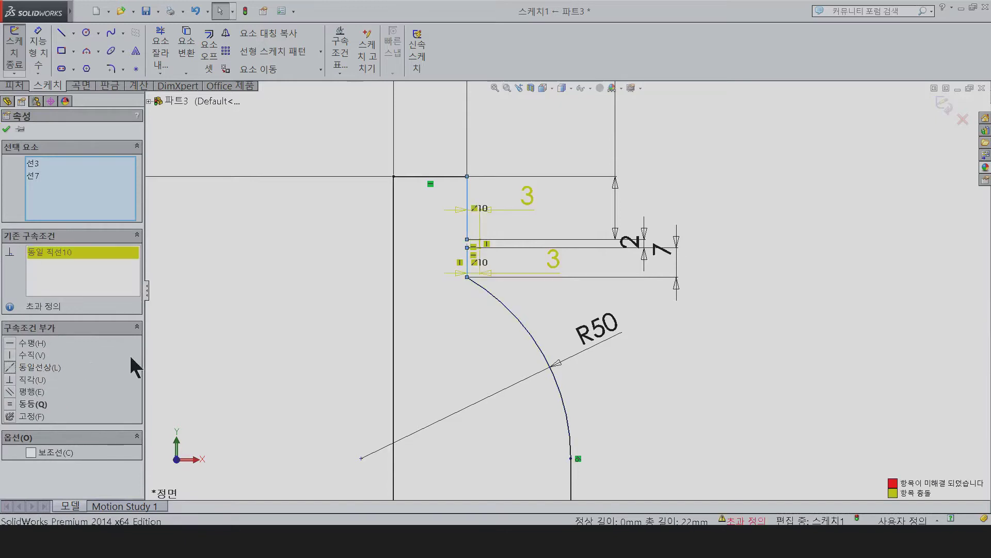
Delete the redundant lower 3 mm dimension to fully define the sketch
left_click(290, 336)
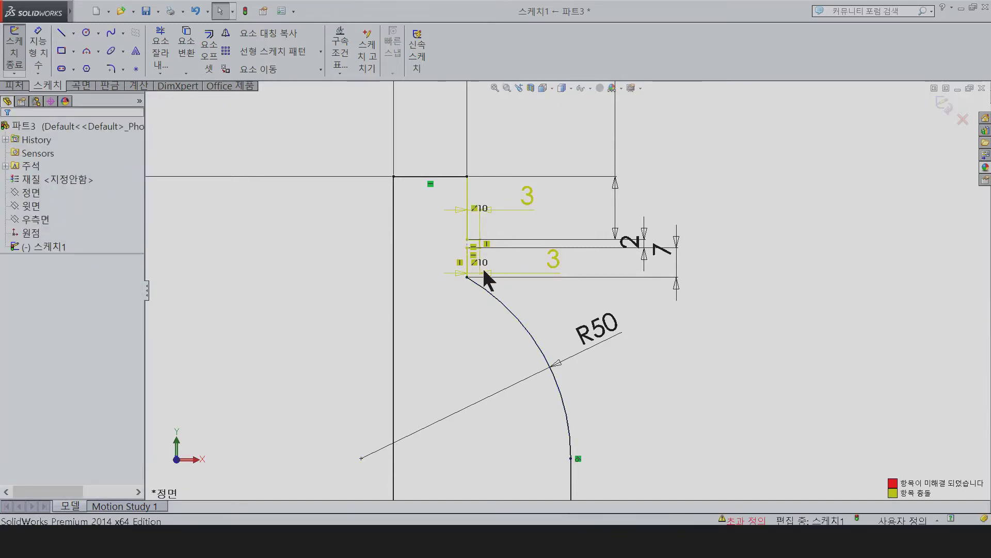
left_click(552, 259)
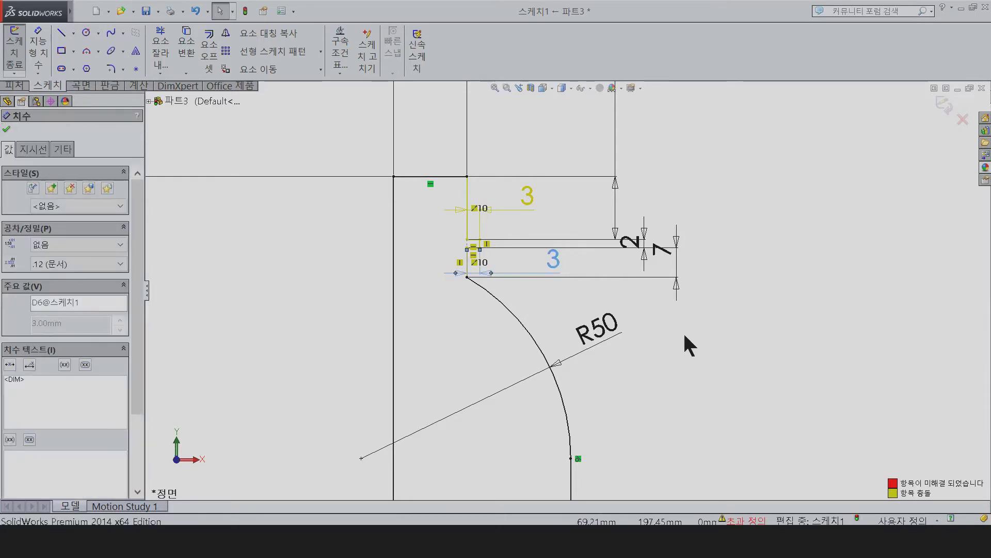
key("Delete")
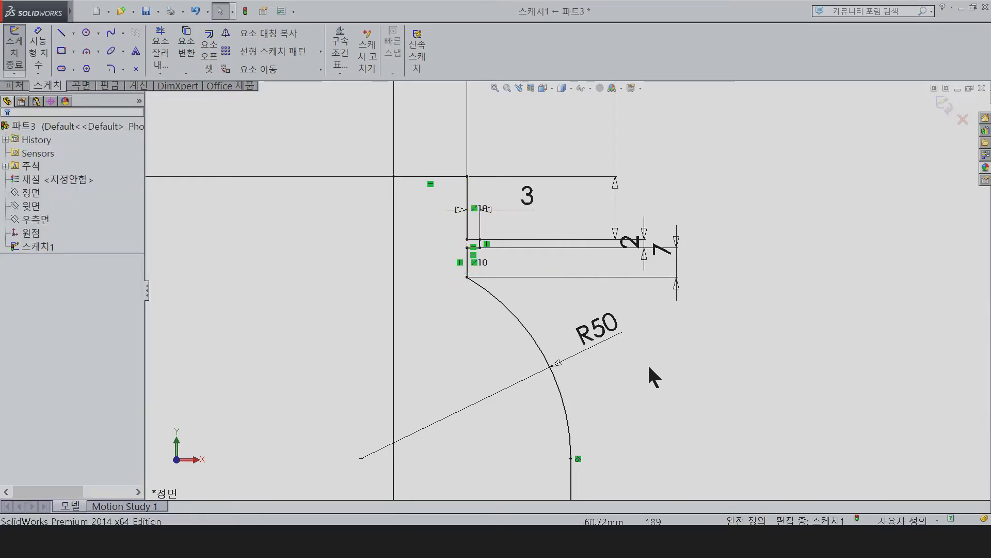
Revolve the profile 360° about the vertical centreline into the solid bottle 회전1
scroll(647, 364, "up", 1)
scroll(648, 371, "up", 1)
scroll(644, 365, "up", 2)
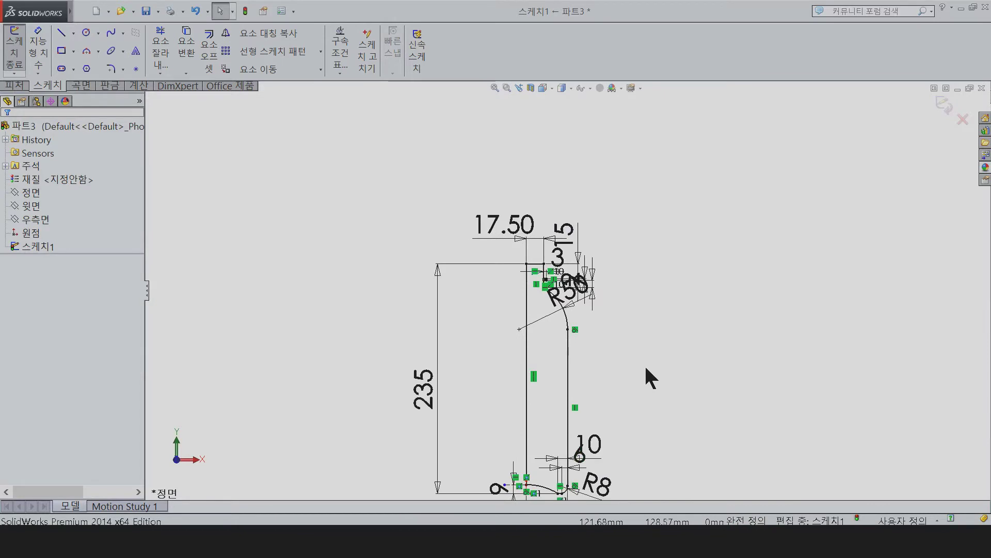
left_click(14, 86)
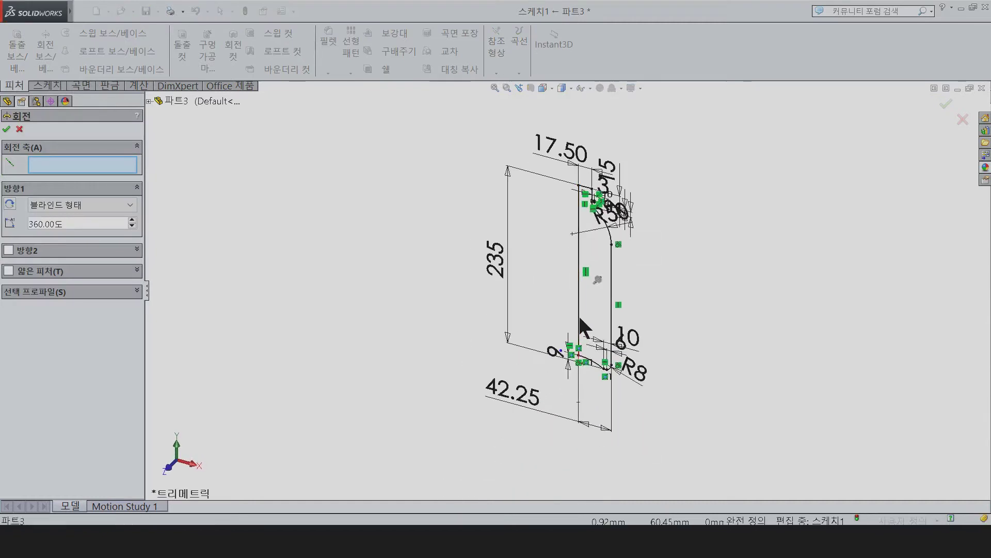
left_click(578, 314)
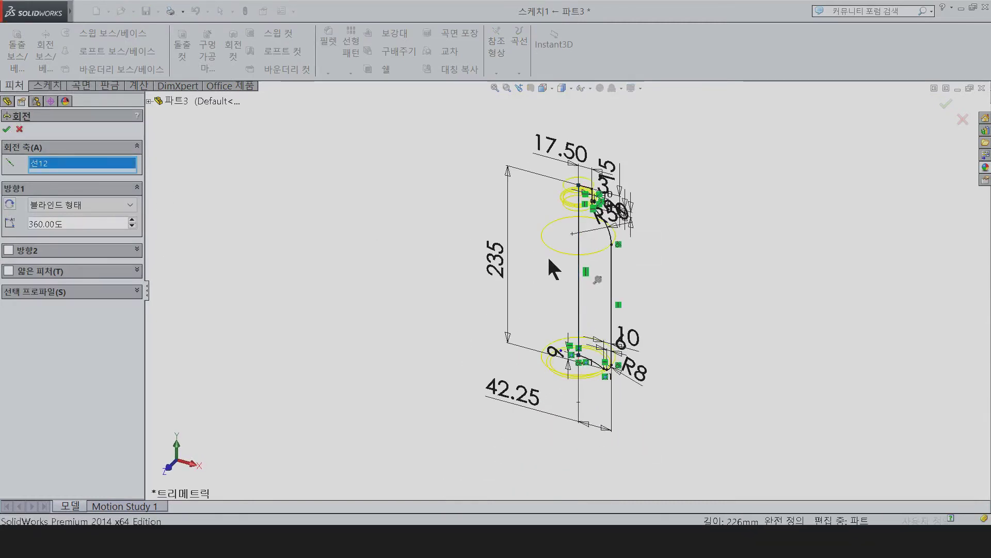
mouse_move(644, 276)
middle_mouse_down()
mouse_move(653, 181)
mouse_move(646, 293)
middle_mouse_up()
scroll(619, 340, "down", 5)
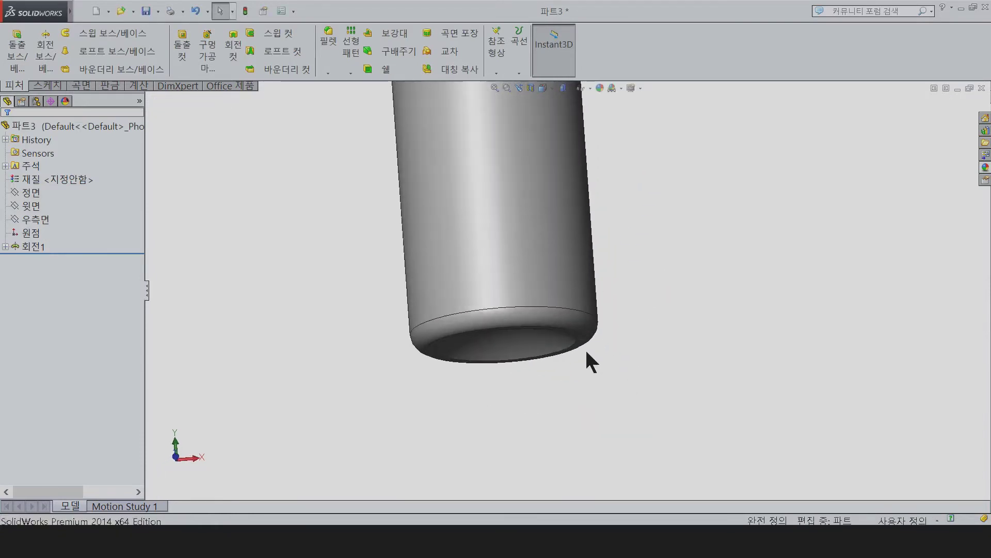
scroll(535, 345, "down", 5)
left_click(31, 205)
On the top plane, draw a small rectangle on the rim, vertically aligned with the origin
left_click(77, 195)
key("ctrl+6")
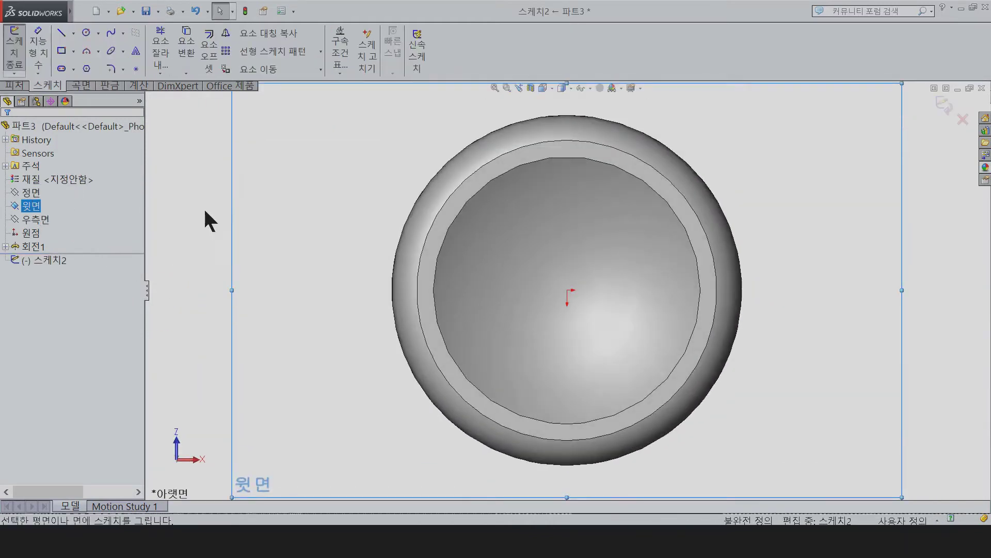
left_click(553, 151)
left_click(571, 102)
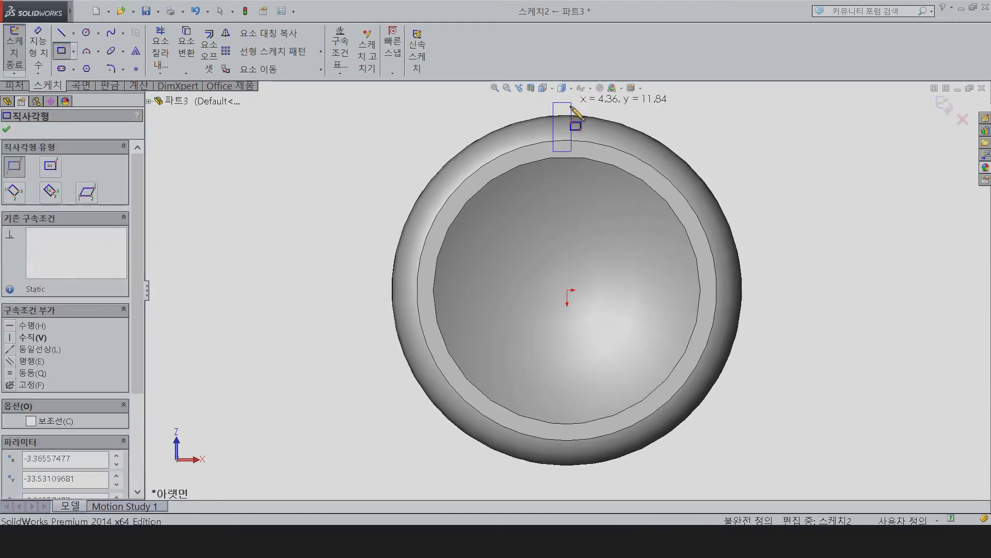
key("Escape")
right_click(563, 151)
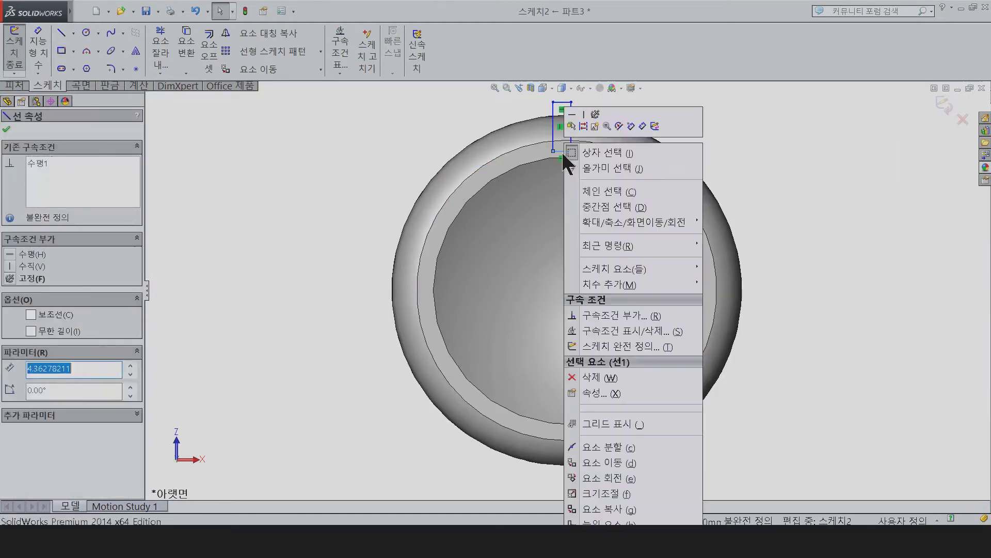
key("Escape")
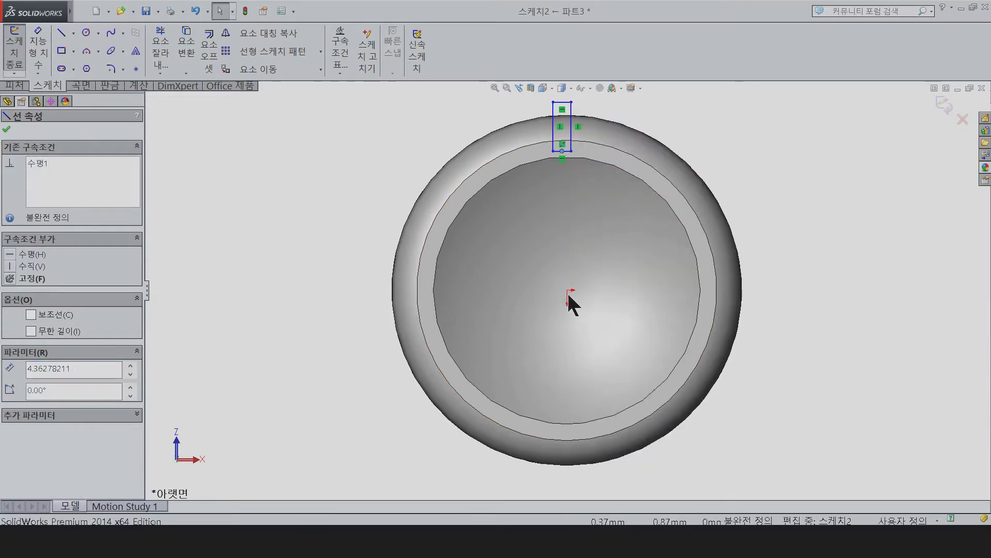
left_click(568, 291, "ctrl")
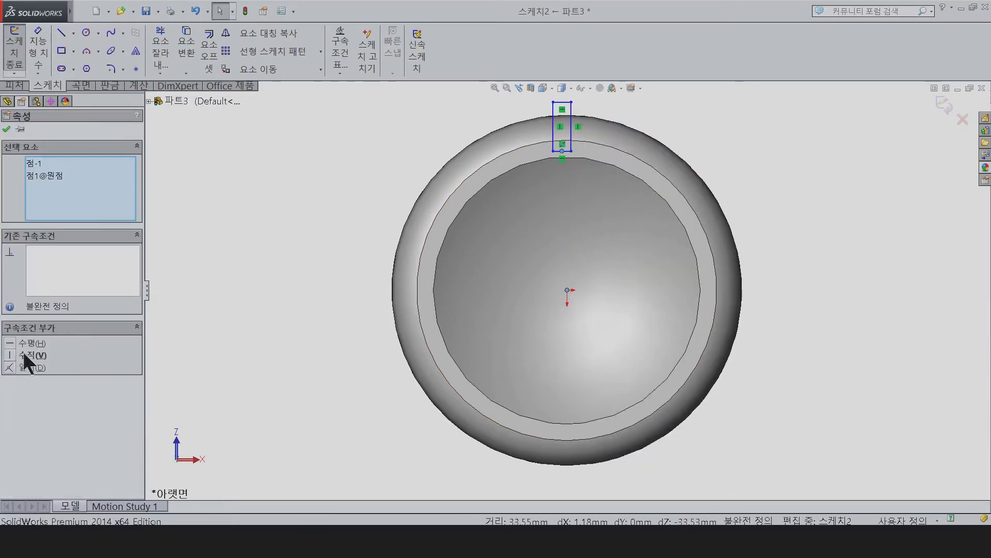
left_click(29, 355)
left_click(743, 160)
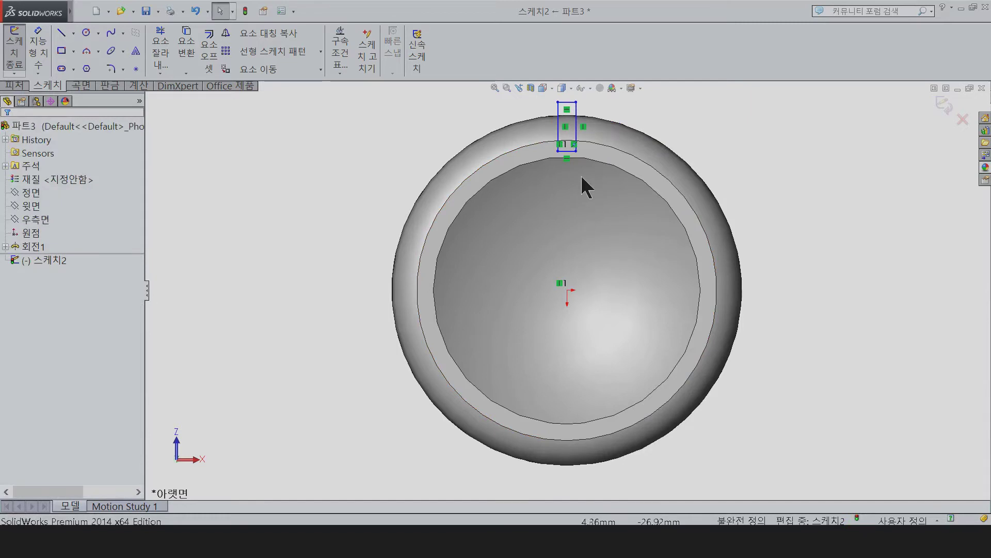
Make the rectangle's bottom line tangent to the bottle's inner rim edge
left_click(567, 146)
left_click_drag(567, 146, 570, 159)
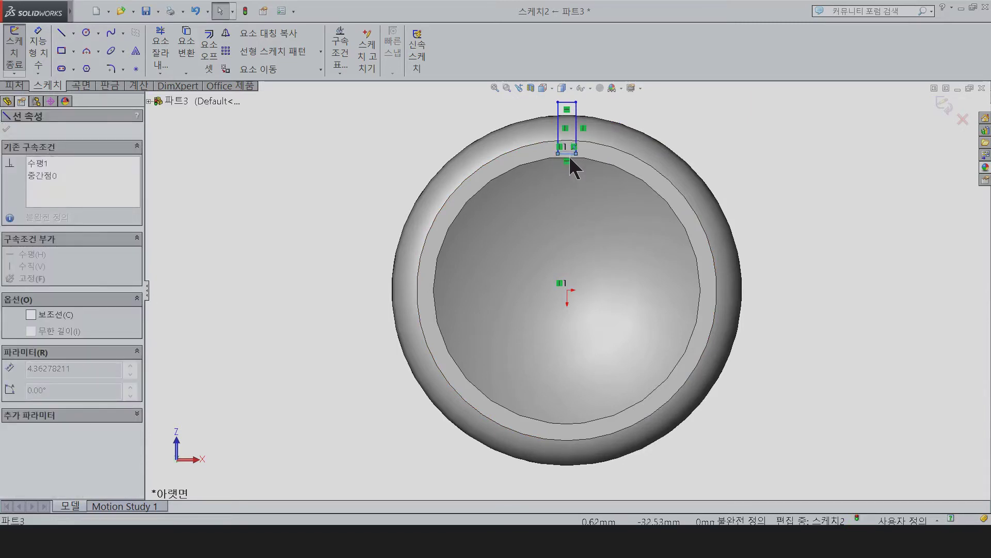
scroll(582, 156, "down", 2)
scroll(583, 156, "down", 3)
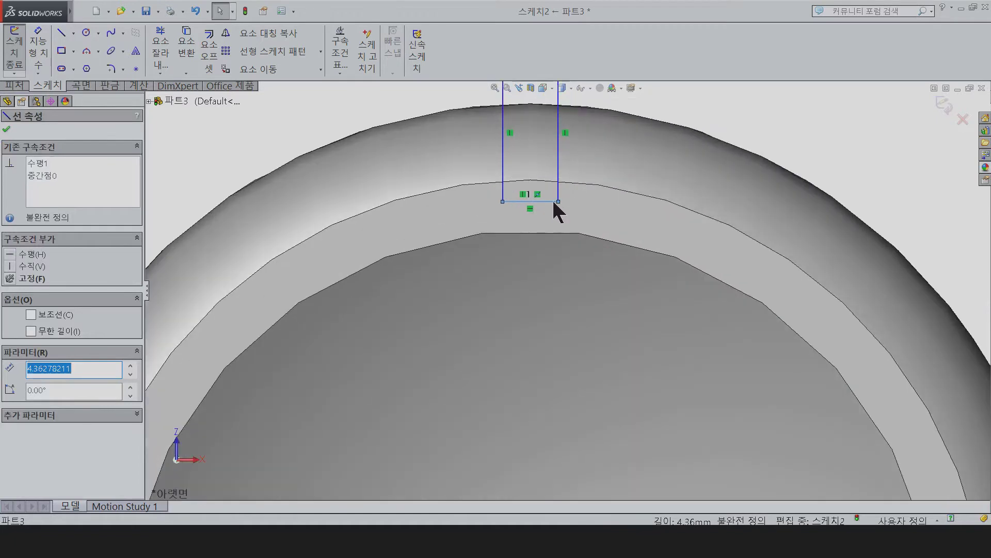
left_click(540, 233, "ctrl")
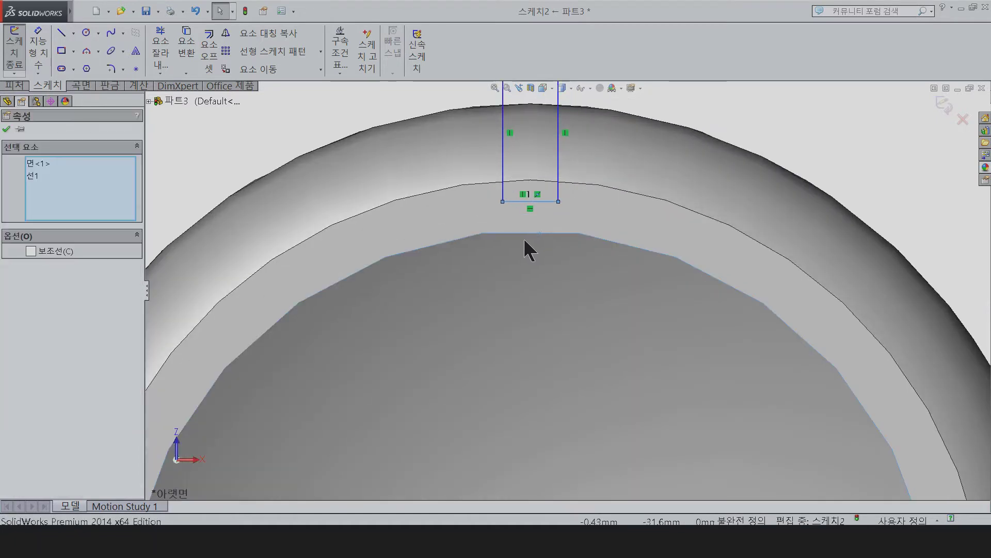
key("Escape")
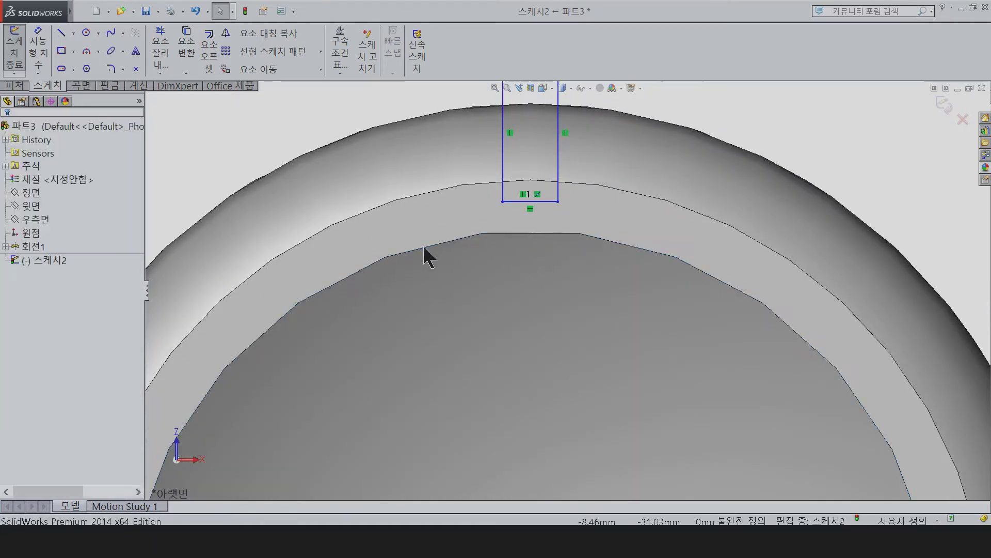
left_click(530, 201, "ctrl")
left_click(24, 341)
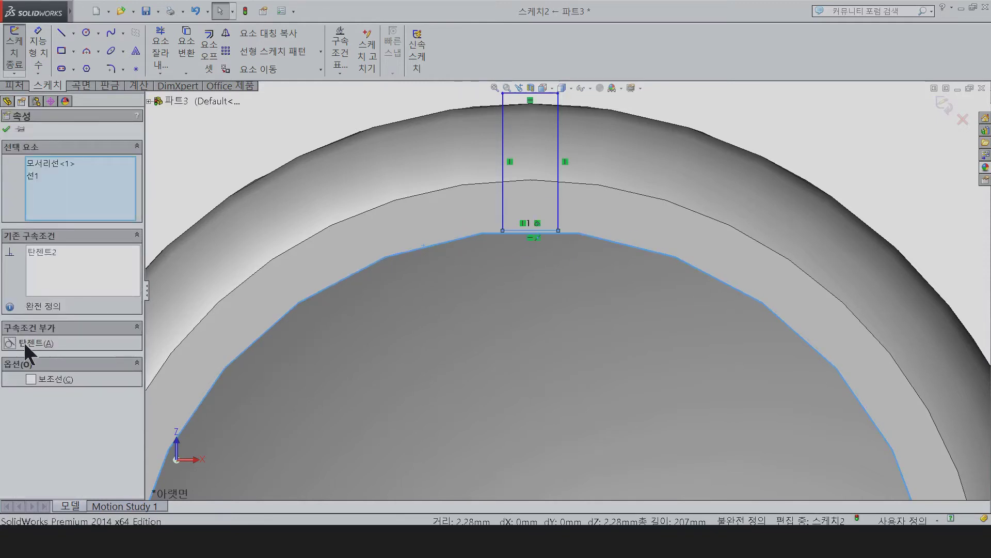
Dimension the rectangle 4 mm tall and 1.40 mm wide
key("Escape")
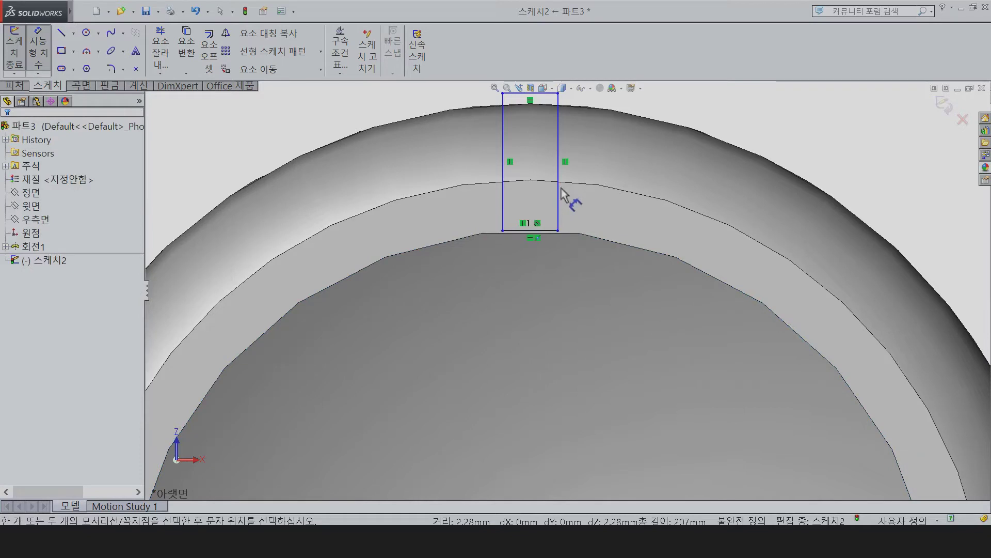
left_click(558, 196)
left_click(709, 206)
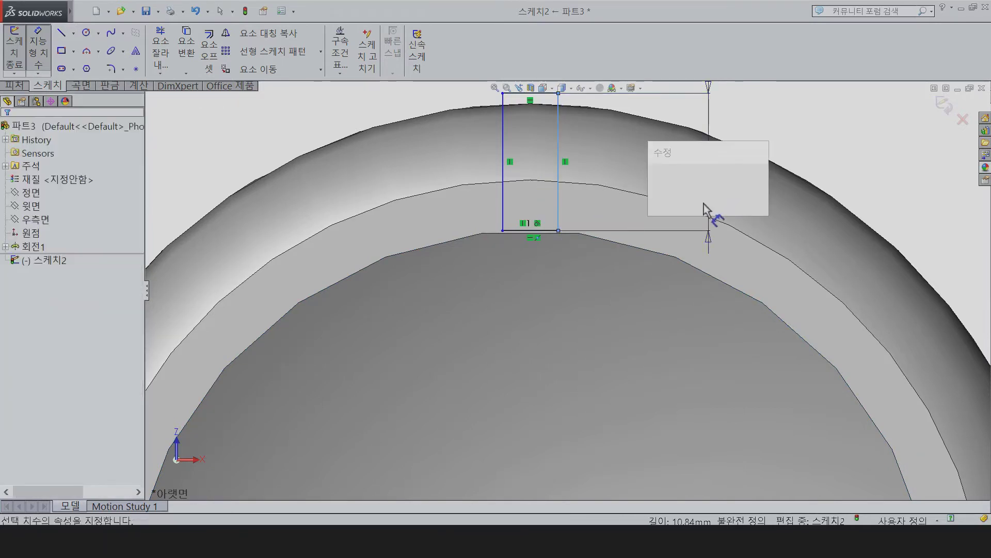
type("4.00mm")
key("Return")
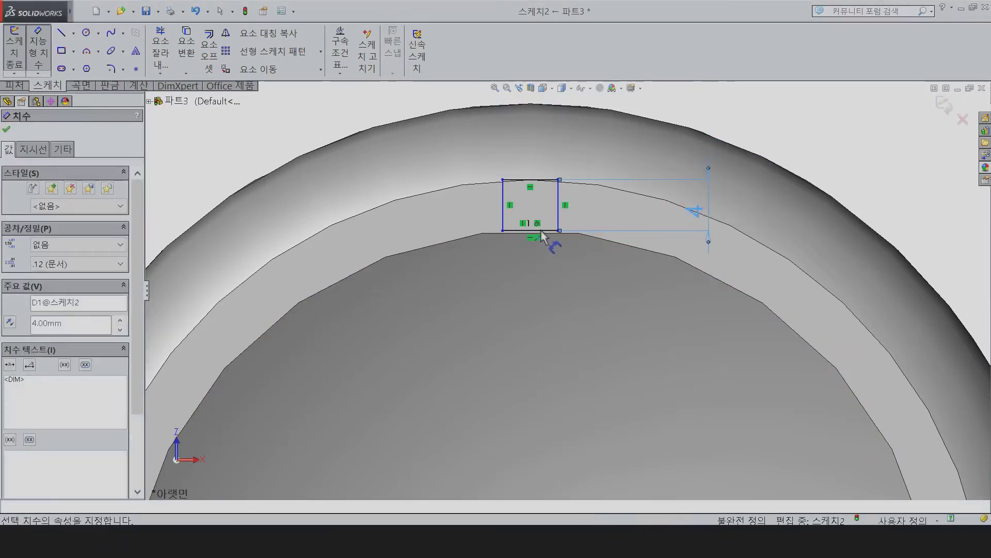
left_click(542, 230)
left_click(465, 362)
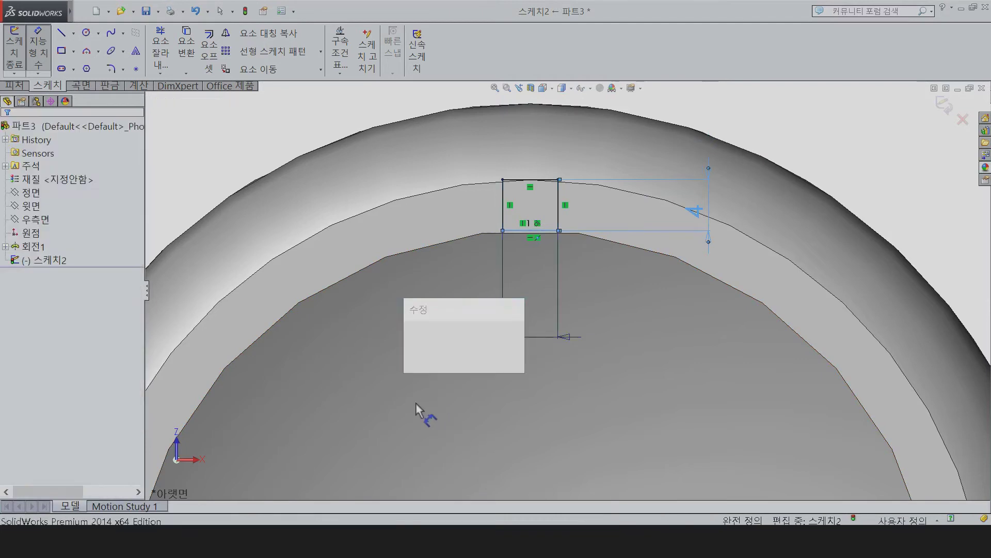
type("1.4")
key("Return")
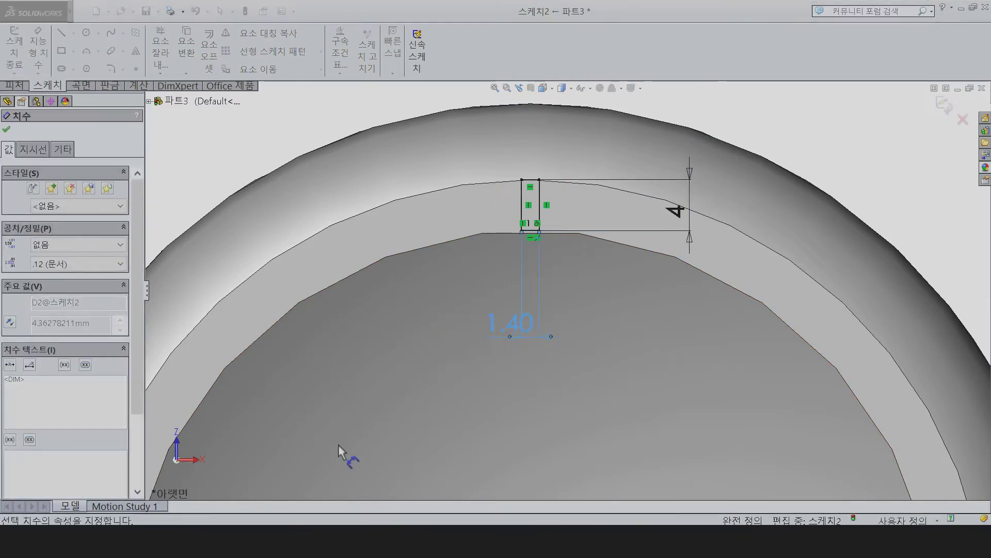
left_click(15, 85)
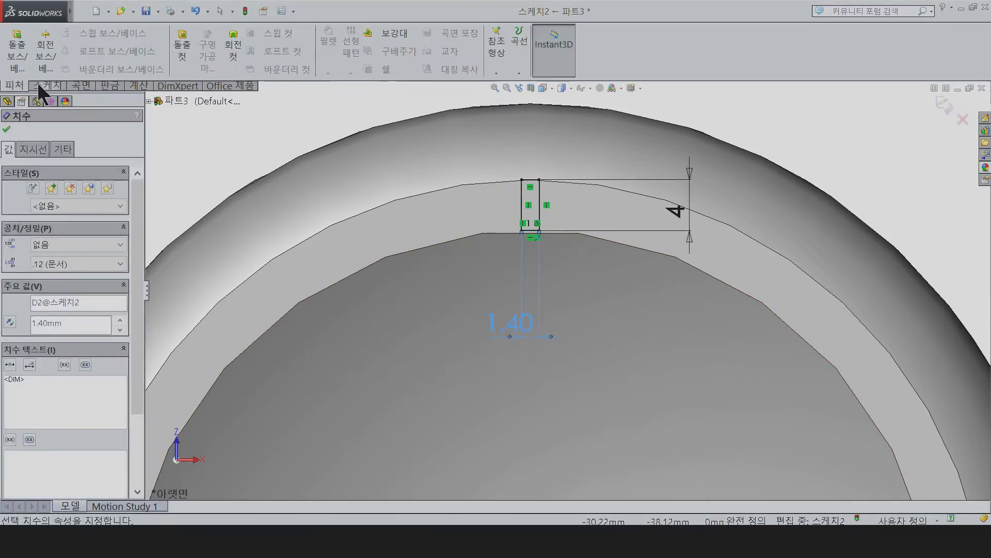
Extrude the rectangle 1.00 mm in the reversed direction as boss 보스-돌출1
left_click(17, 62)
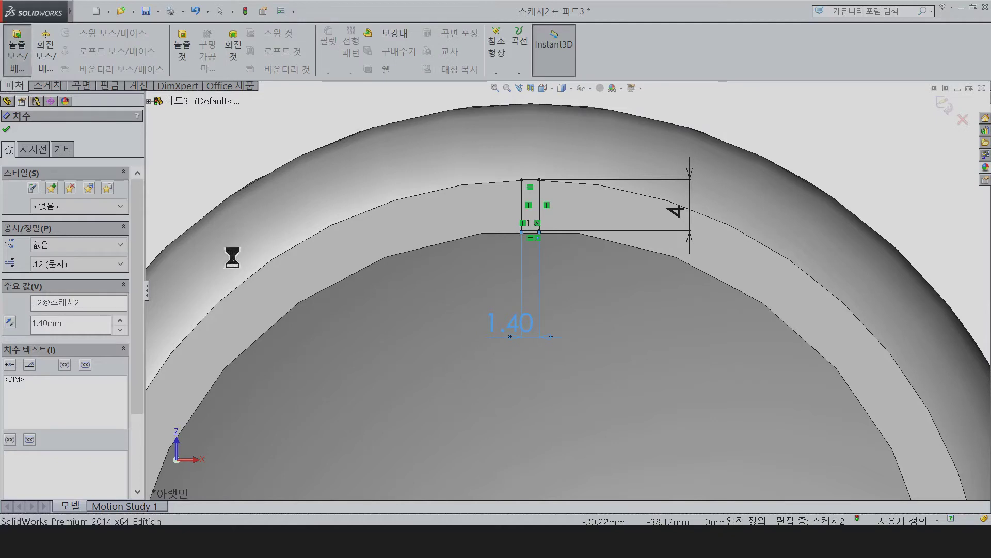
type("1")
key("Return")
mouse_move(627, 186)
middle_mouse_down()
mouse_move(404, 246)
mouse_move(472, 310)
middle_mouse_up()
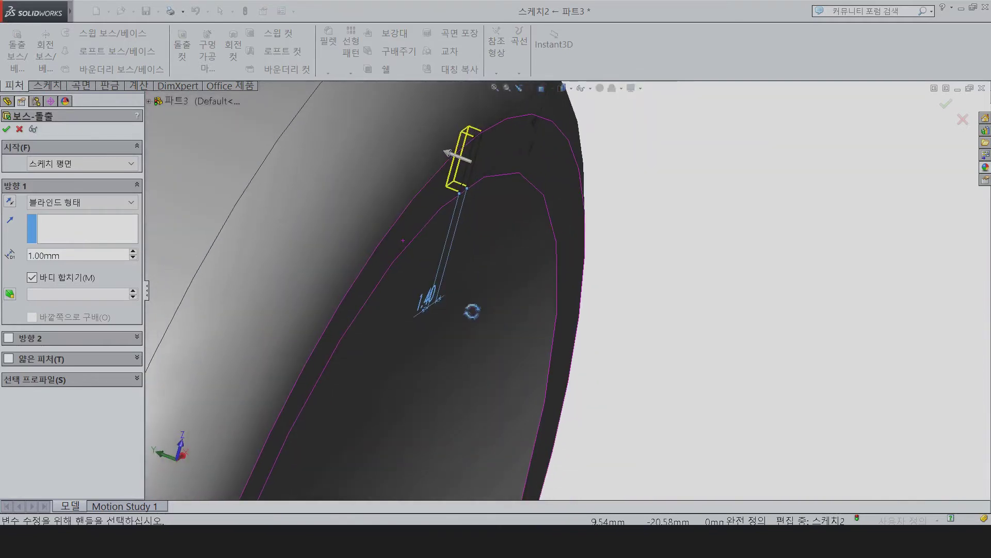
left_click(8, 201)
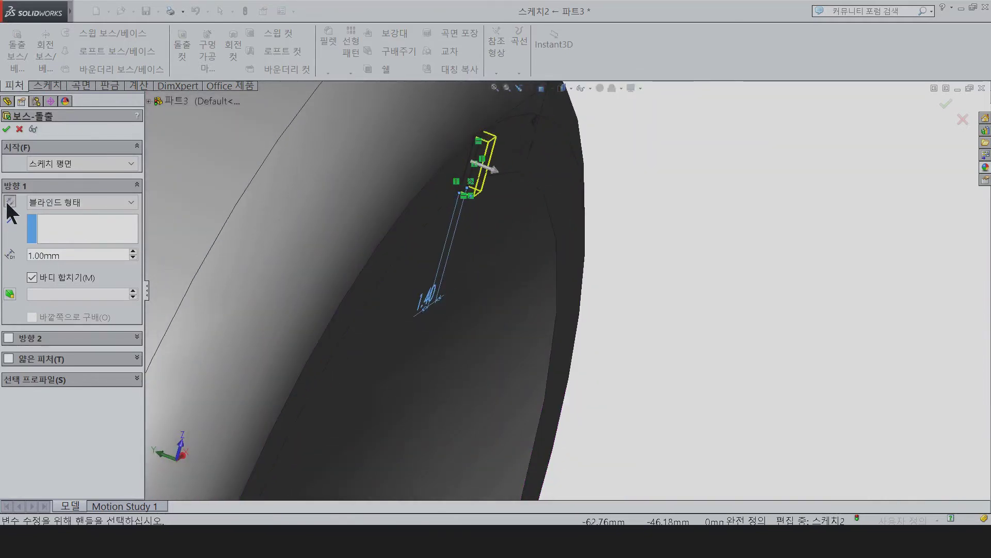
left_click(6, 130)
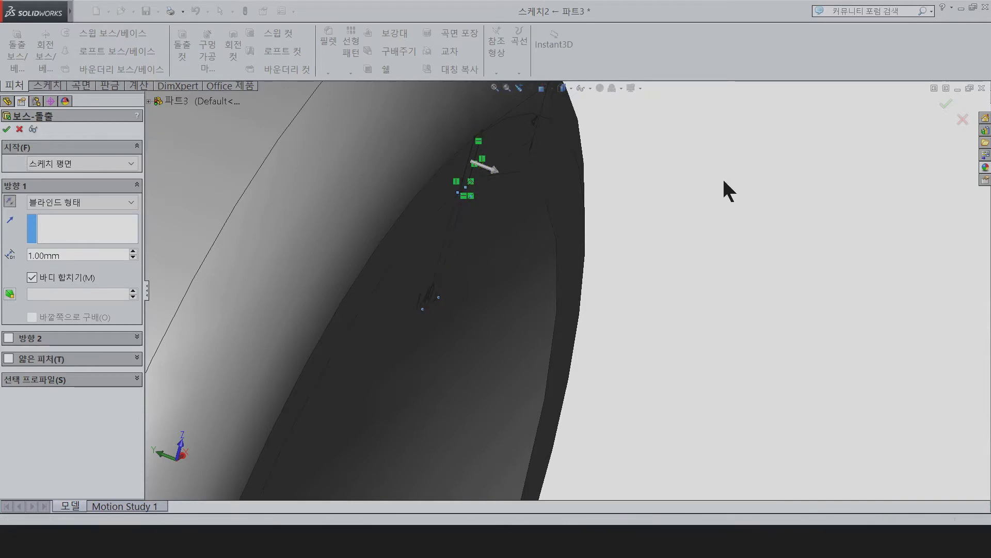
middle_click_drag(719, 172, 655, 189)
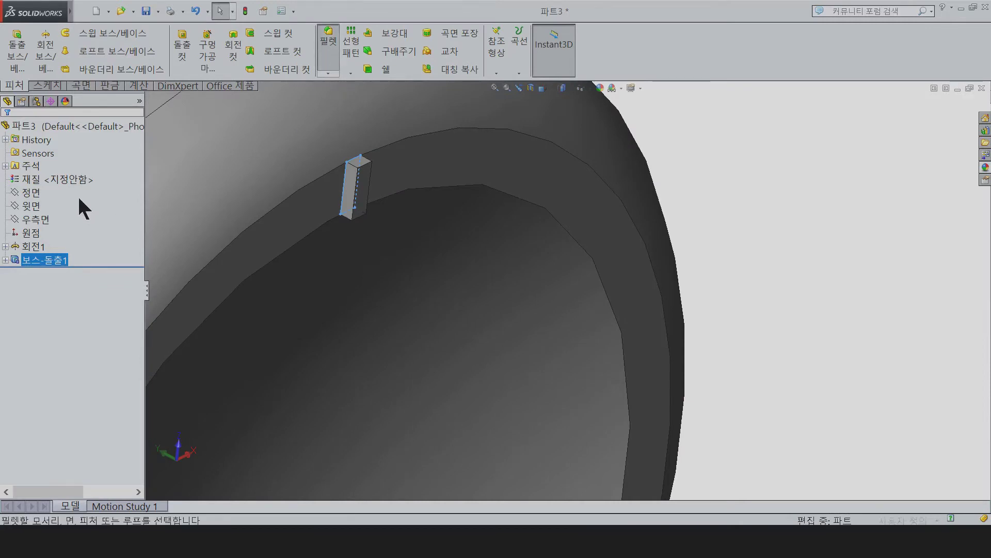
Fillet the small boss's top and bottom edges with a 0.5 mm radius (필렛1)
type("0.5")
key("Return")
scroll(359, 188, "down", 3)
left_click(447, 202)
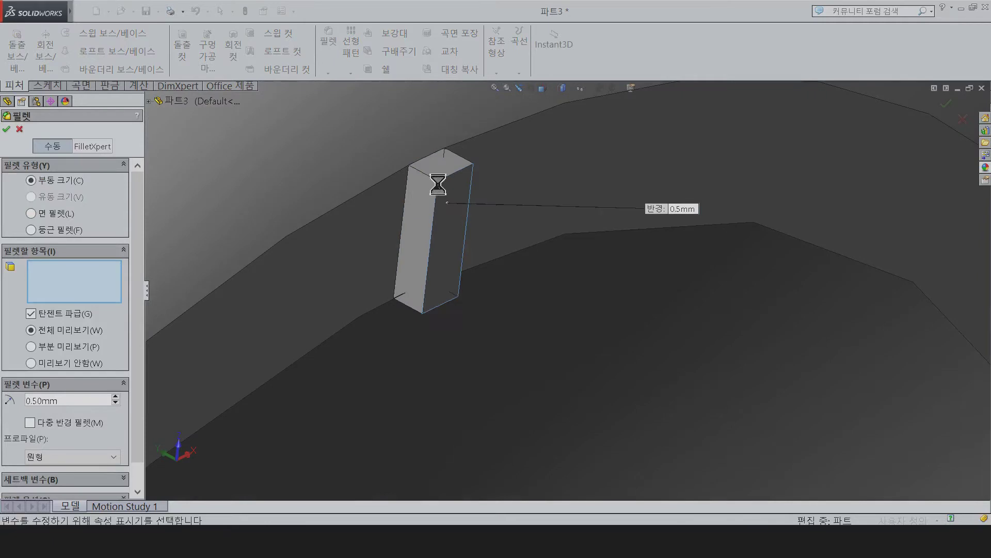
left_click(431, 166)
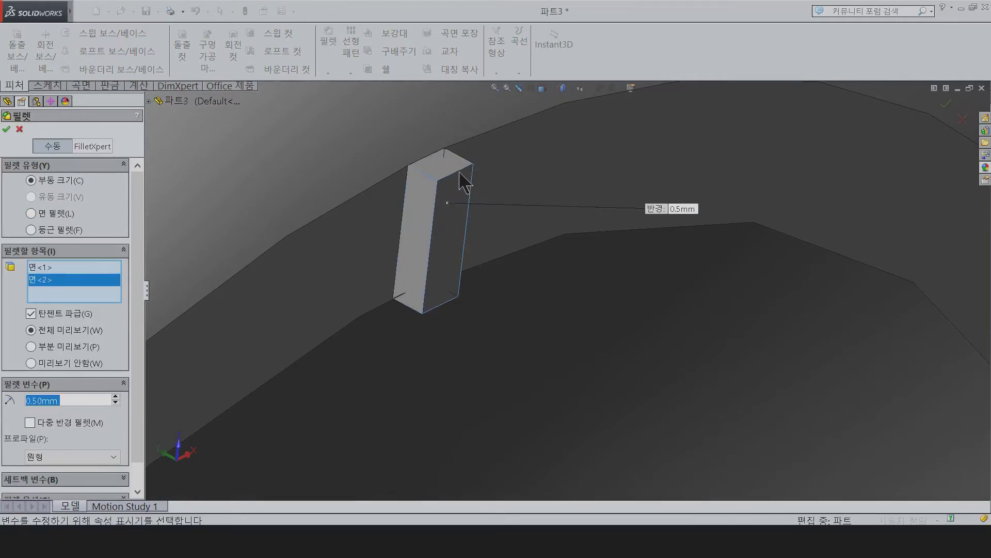
left_click(417, 171)
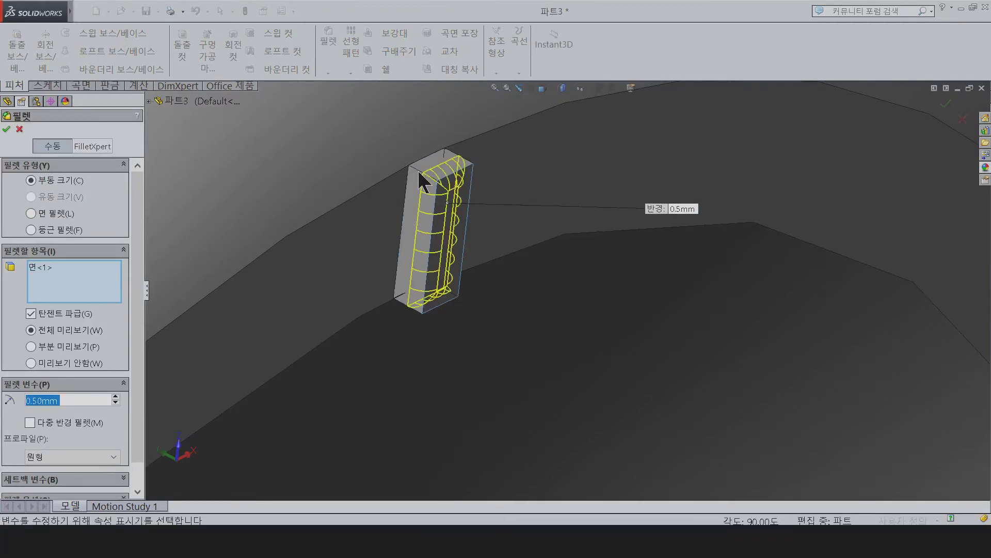
left_click(454, 160)
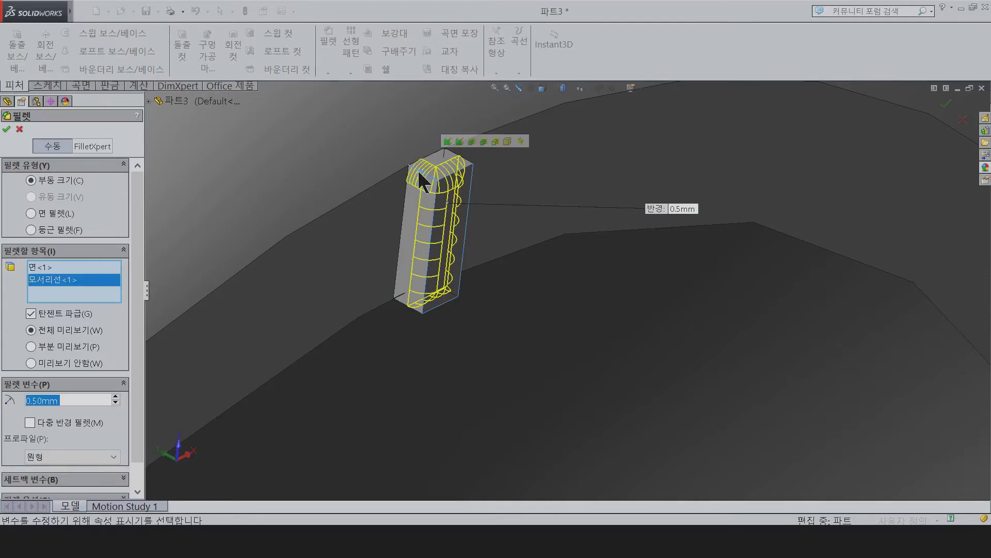
left_click(466, 161)
mouse_move(476, 305)
middle_mouse_down()
mouse_move(470, 266)
mouse_move(393, 194)
middle_mouse_up()
scroll(392, 194, "down", 3)
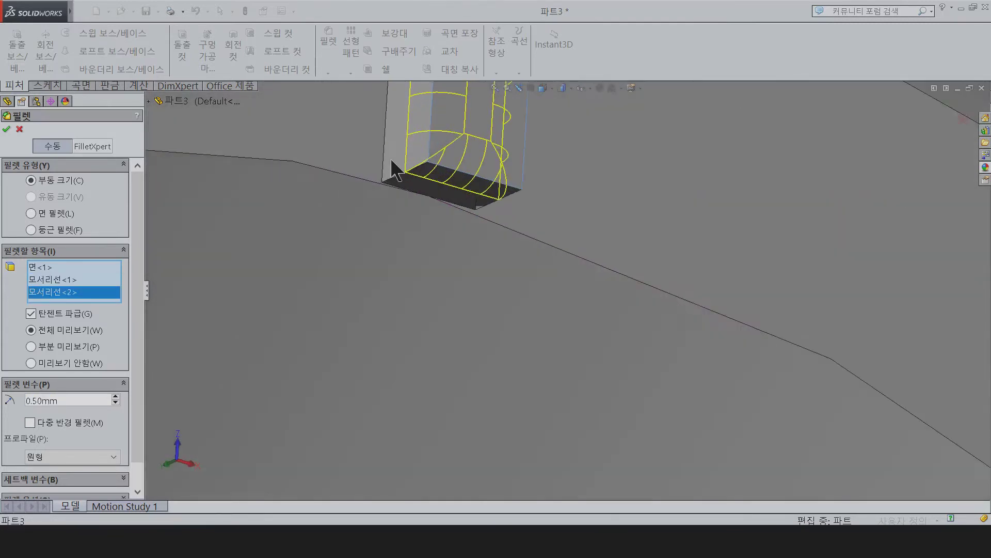
left_click(402, 183)
left_click(483, 208)
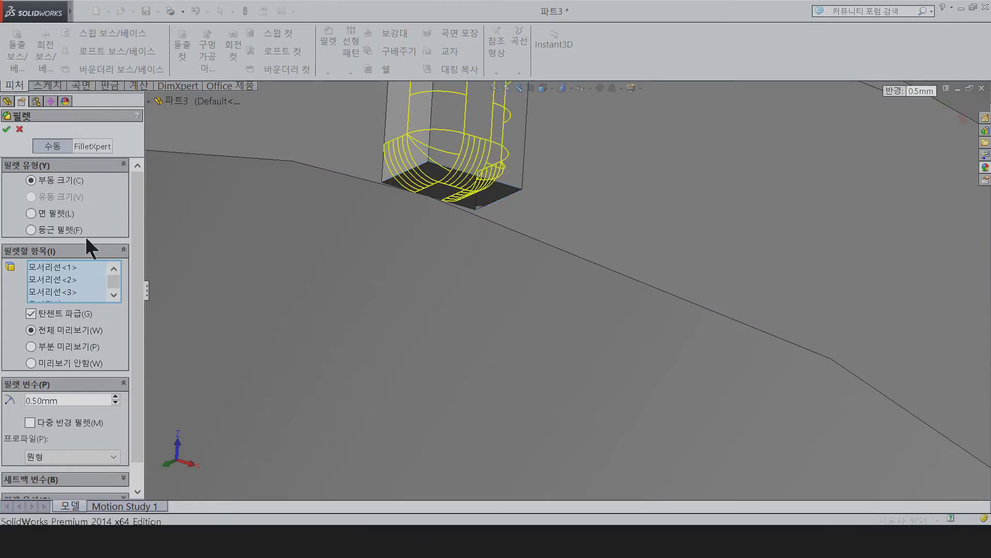
left_click(6, 129)
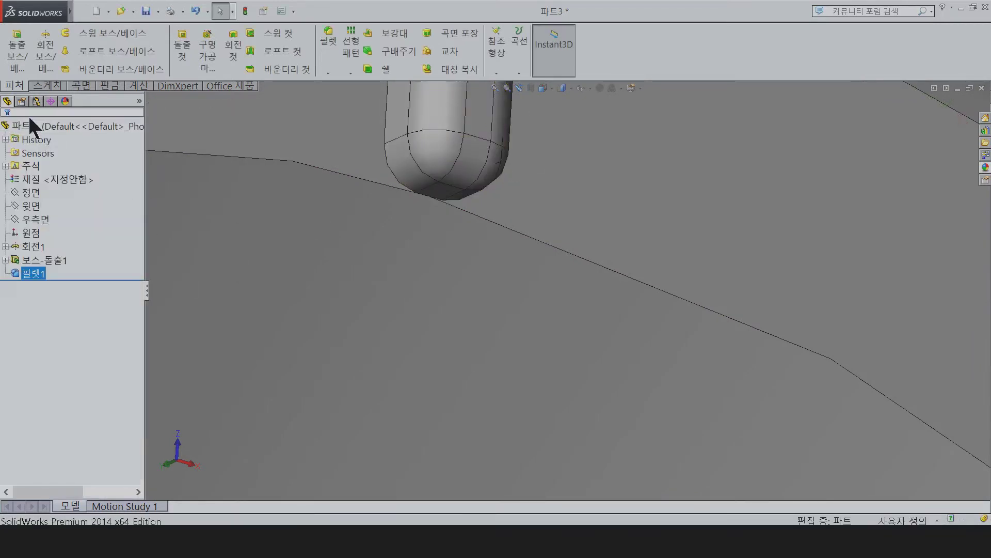
Edit 보스-돌출1 to change its extrusion depth from 1.00 to 0.50 mm
left_click(49, 258)
left_click(58, 229)
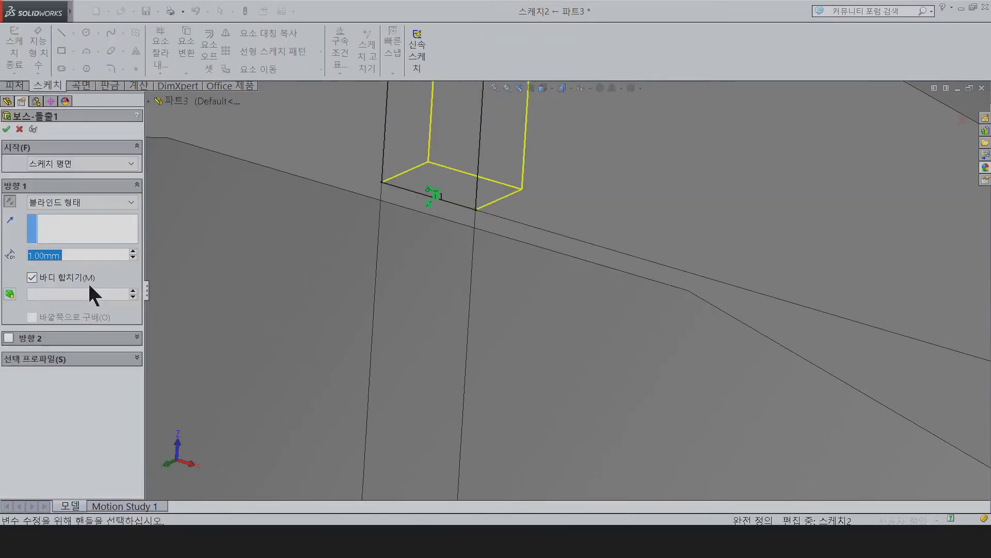
type("0.5")
key("Return")
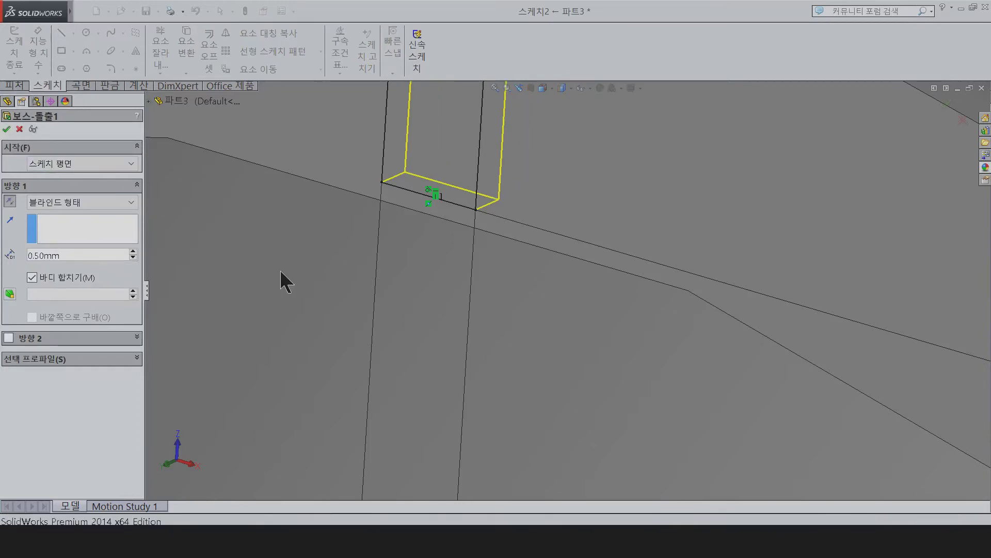
key("Return")
scroll(401, 268, "up", 3)
scroll(509, 188, "up", 3)
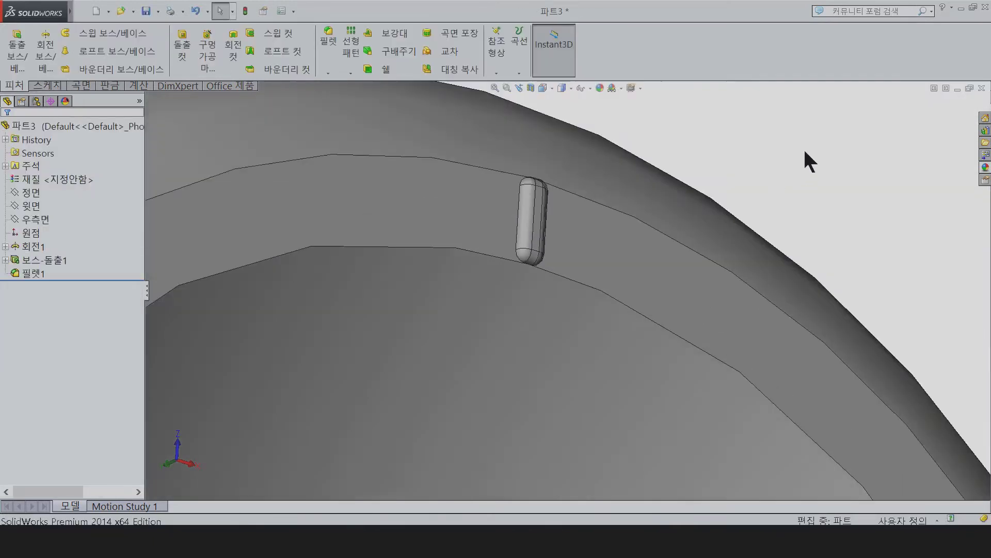
left_click(353, 72)
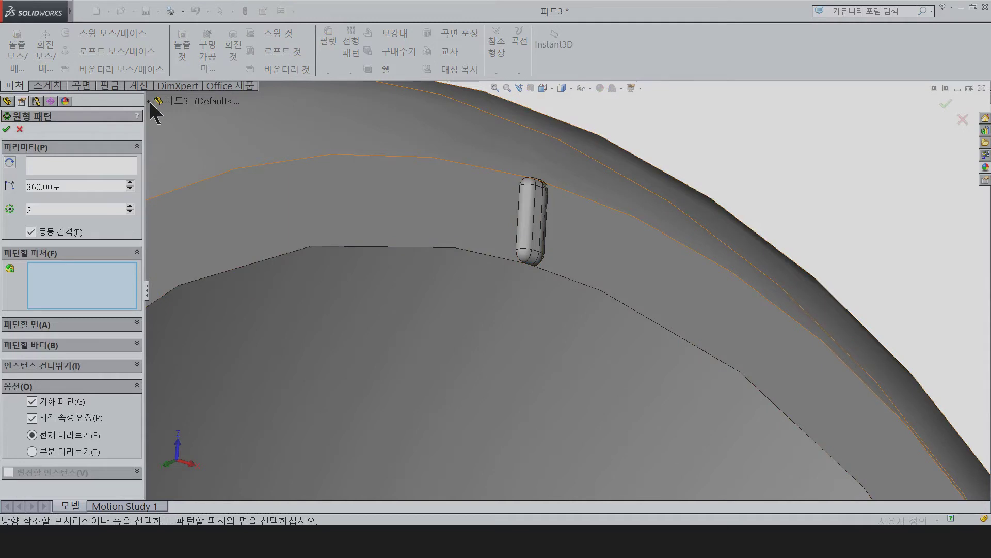
Pattern 보스-돌출1 and 필렛1 60 times over 360° around the circular rim edge
left_click(149, 100)
left_click(193, 233)
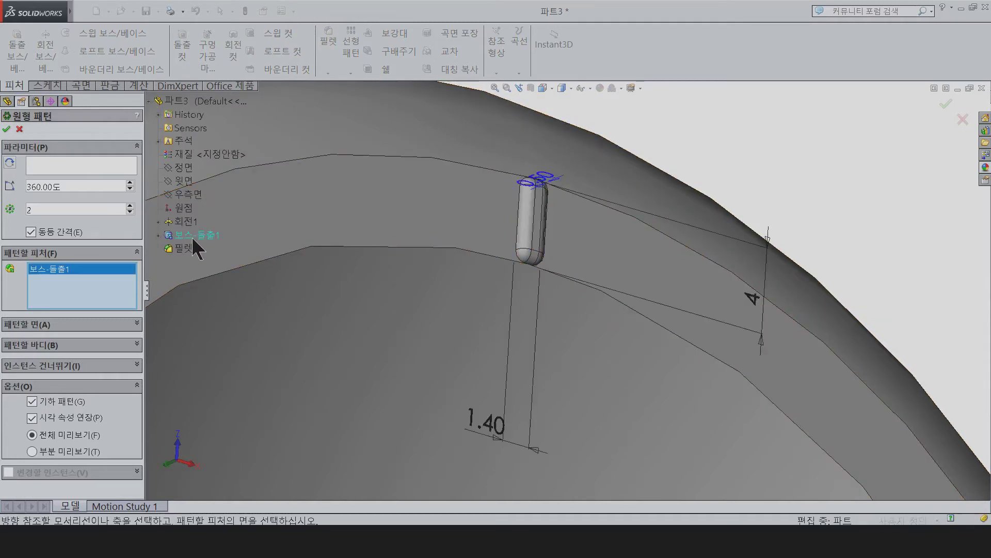
left_click(186, 249)
left_click(84, 170)
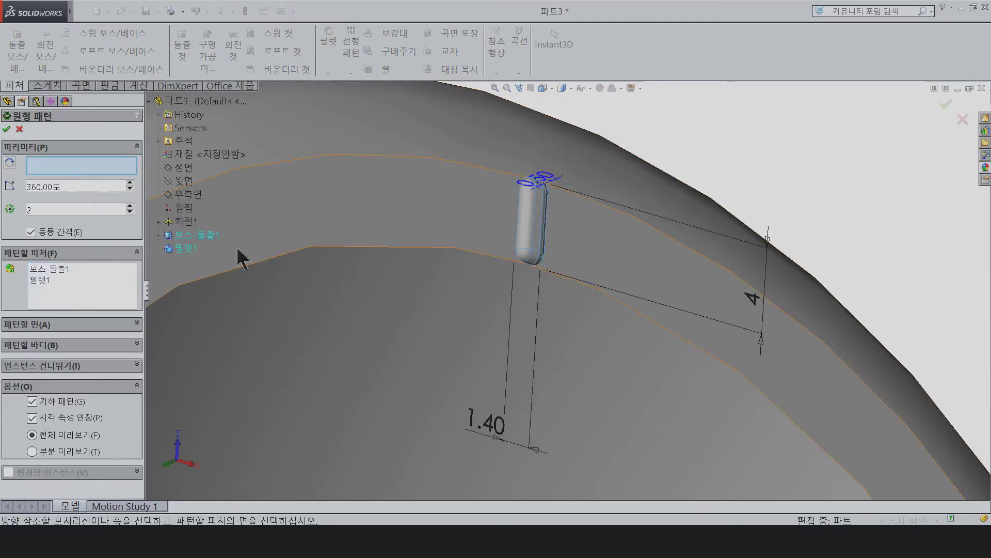
left_click(339, 250)
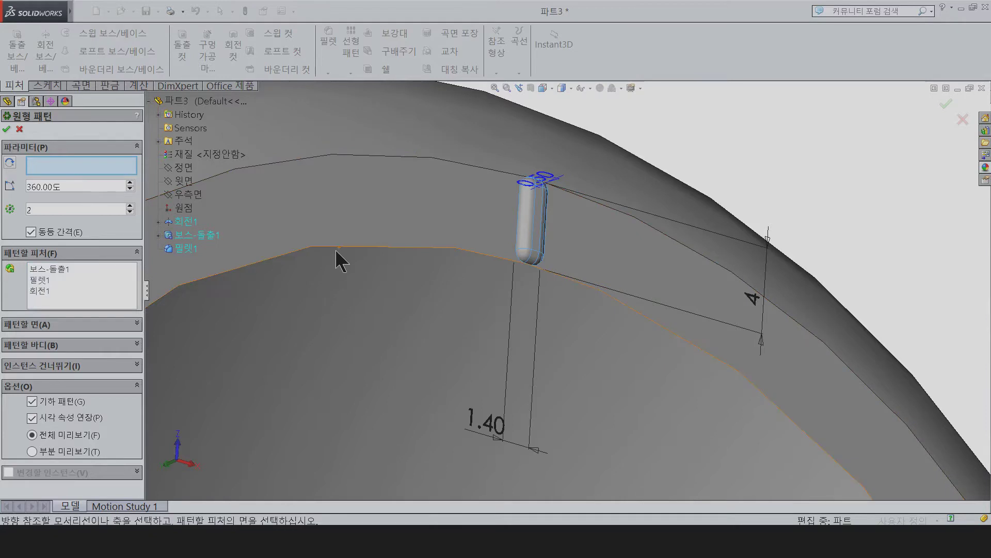
left_click(339, 250)
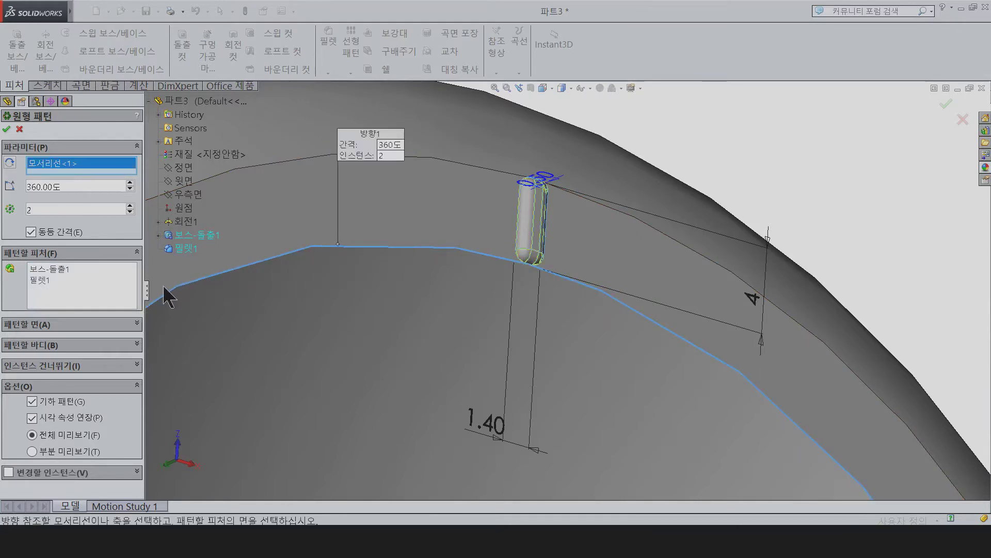
double_click(60, 208)
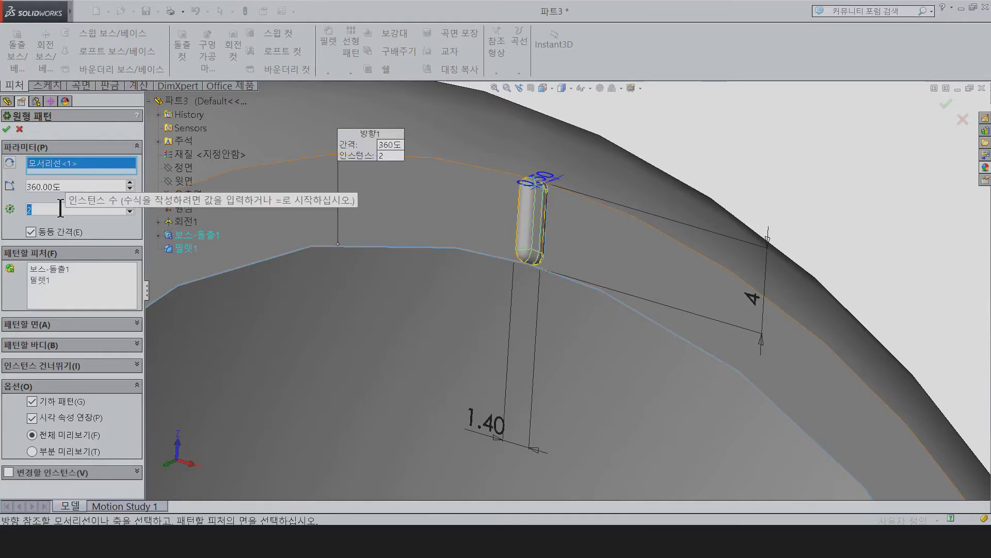
type("60")
key("Return")
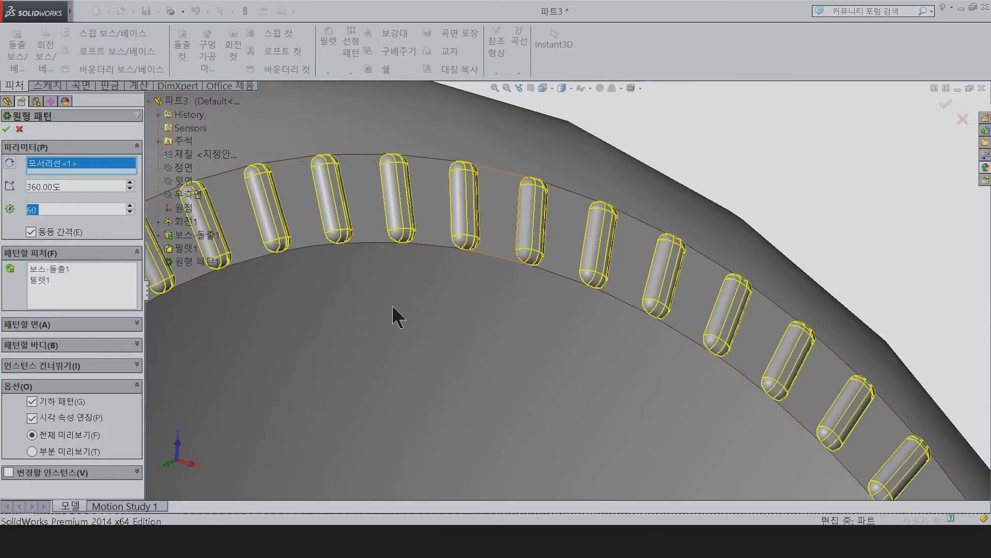
Orbit and view the patterned bottle from the front and from above
scroll(392, 315, "up", 5)
mouse_move(392, 312)
middle_mouse_down()
mouse_move(649, 286)
mouse_move(616, 201)
mouse_move(680, 222)
mouse_move(764, 95)
mouse_move(659, 322)
middle_mouse_up()
scroll(681, 325, "up", 3)
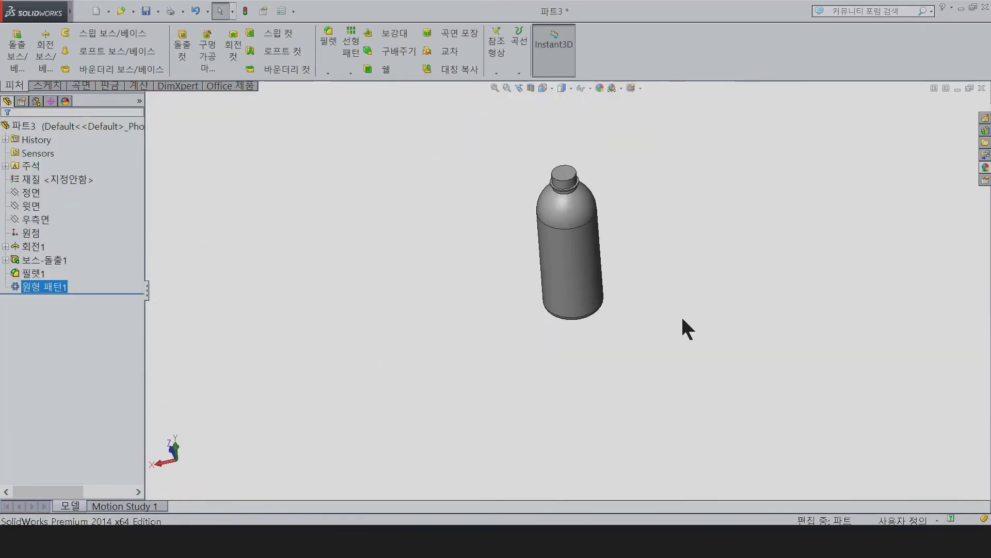
key("ctrl+1")
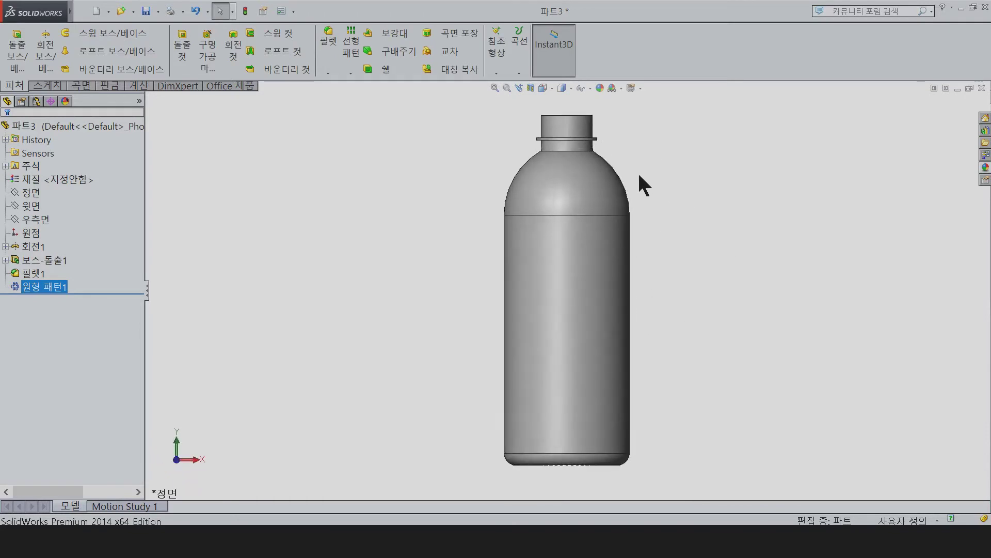
scroll(625, 137, "down", 2)
middle_click_drag(522, 129, 476, 65)
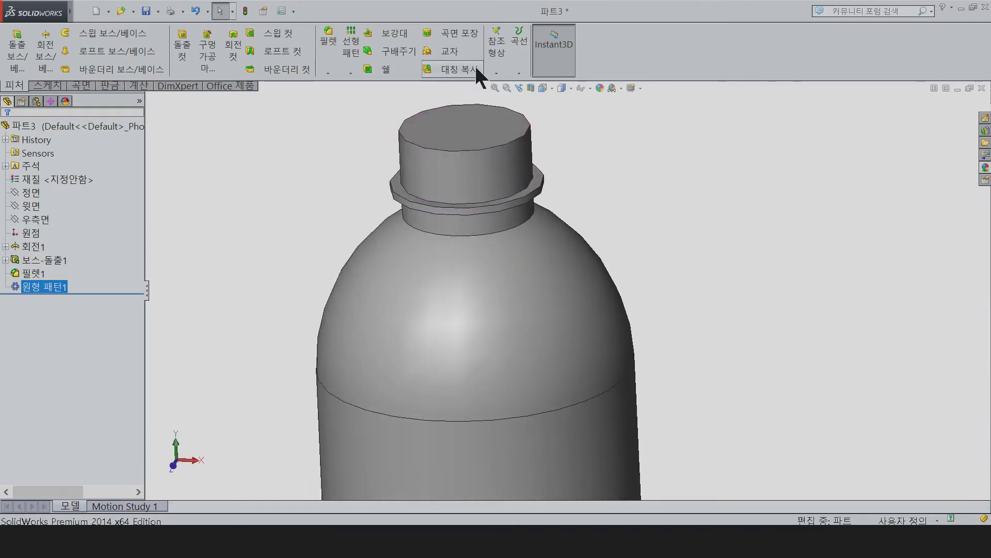
left_click(496, 51)
Create reference plane 평면1, flipped and offset below the neck's top face
left_click(506, 150)
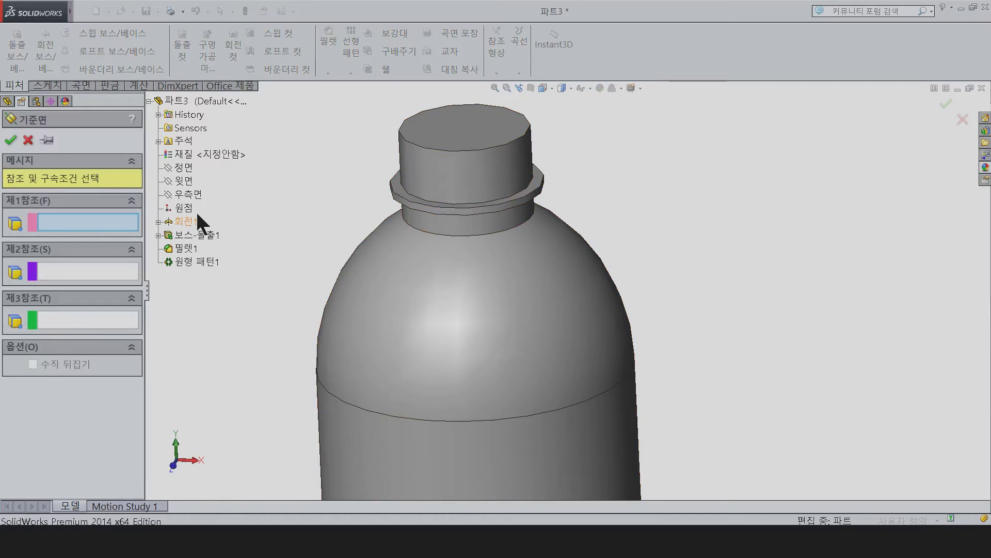
left_click(455, 133)
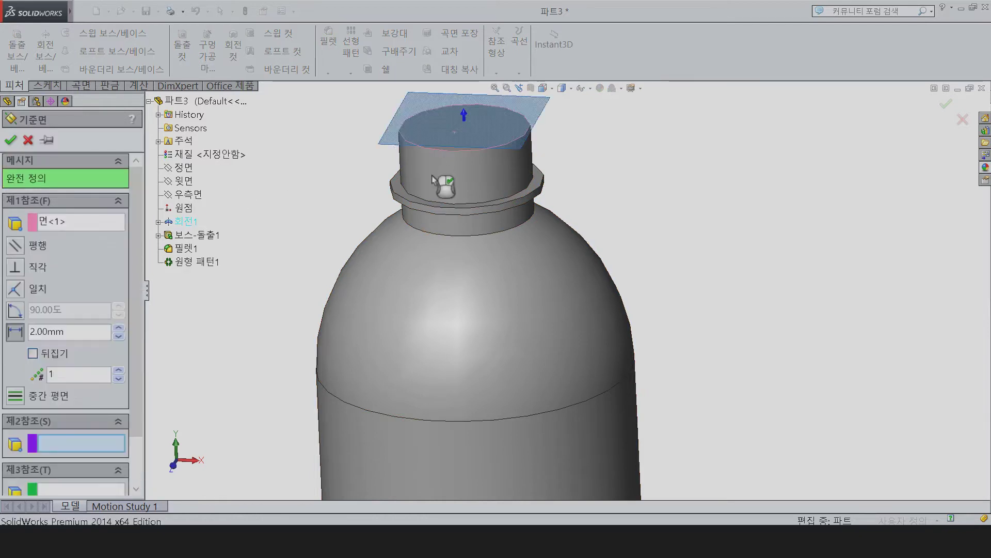
left_click(32, 353)
double_click(67, 331)
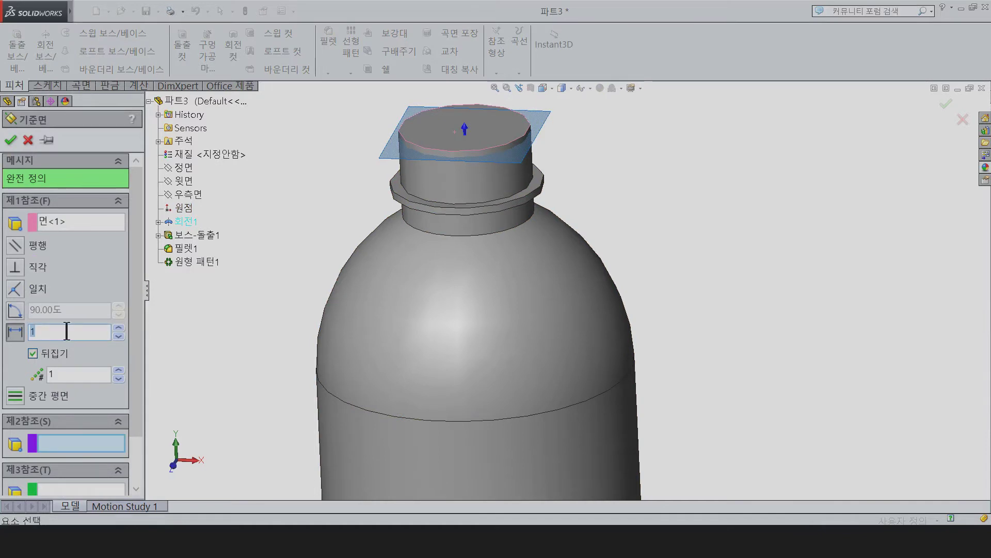
left_click(8, 140)
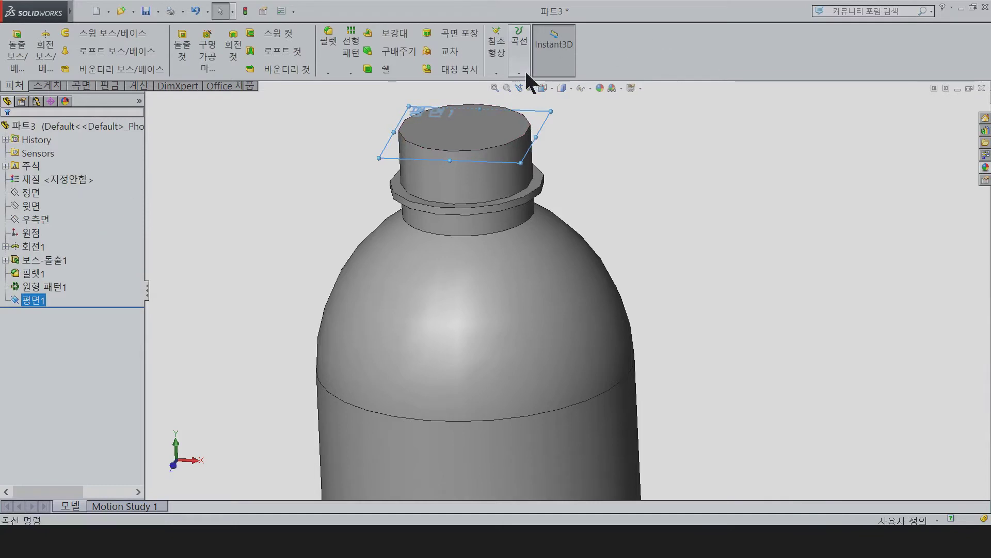
For a helix, sketch a 17.5 mm radius circle on 평면1 centred on the neck axis
left_click(523, 70)
left_click(556, 168)
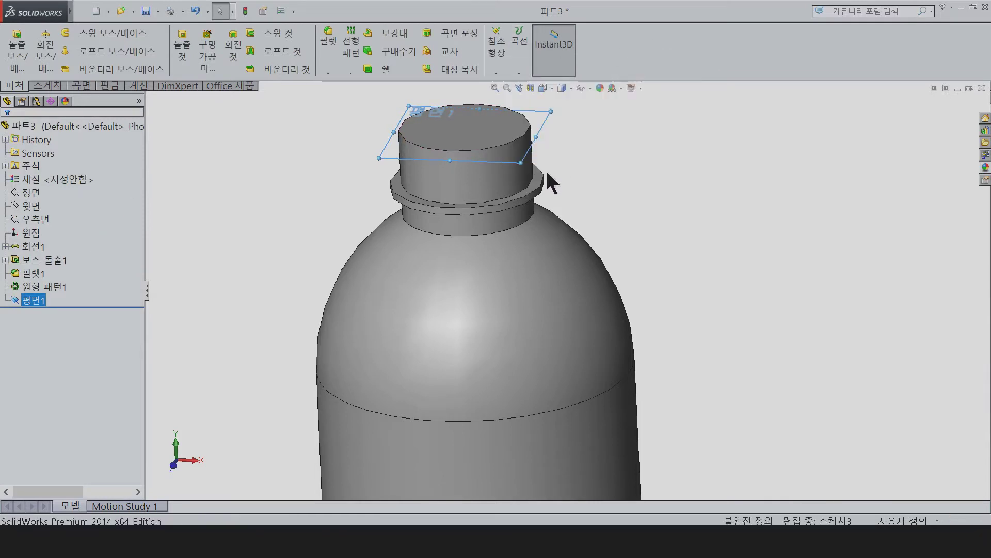
left_click(86, 32)
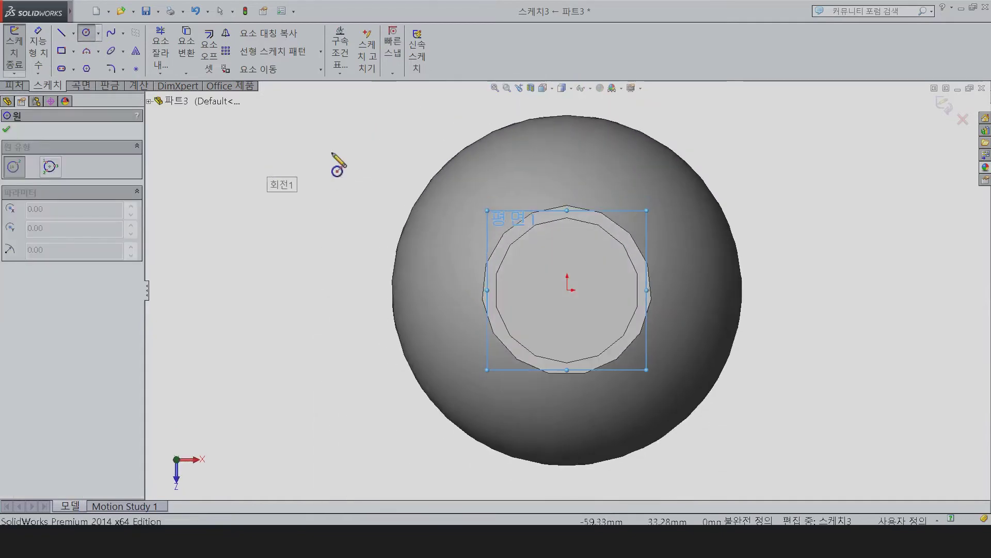
scroll(524, 199, "down", 3)
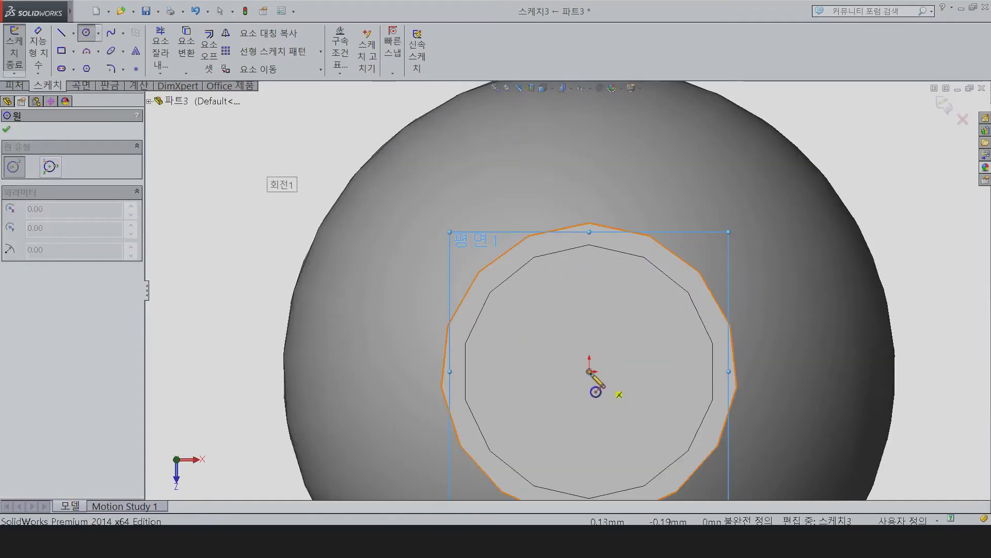
left_click(590, 375)
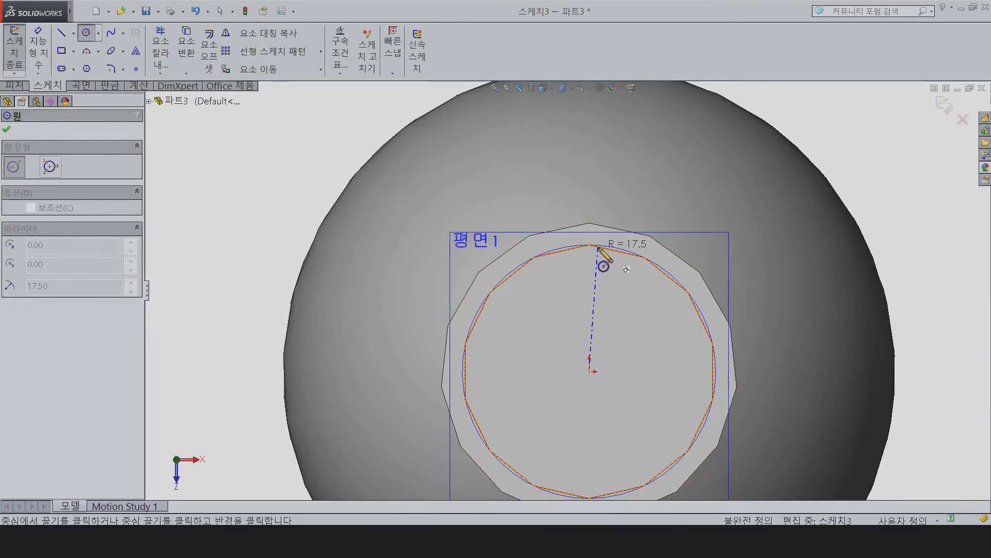
left_click(598, 248)
left_click(8, 129)
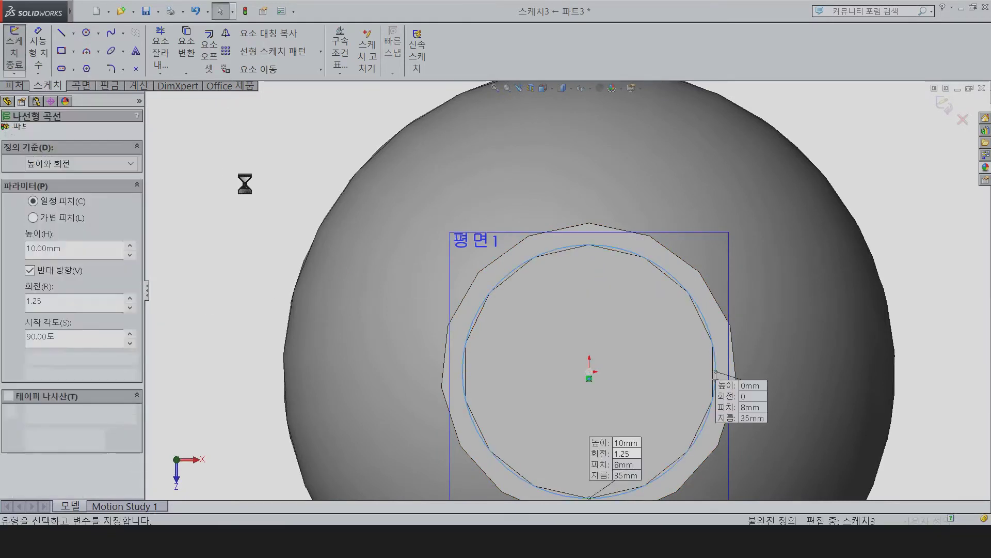
Accept the reversed helix: 10 mm height, 0.75 revolutions, 90° start angle
middle_click_drag(252, 185, 207, 232)
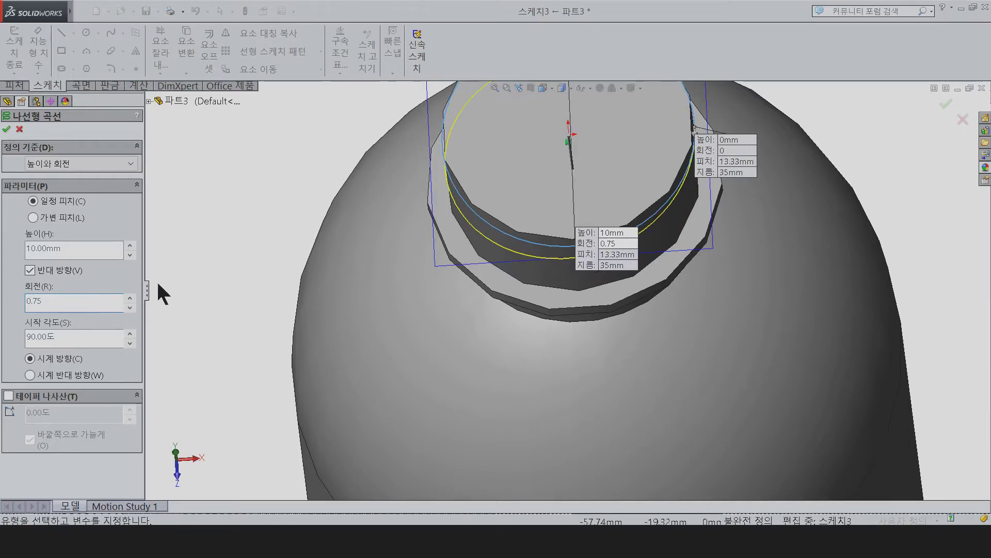
scroll(158, 289, "down", 3)
middle_click_drag(243, 172, 221, 137)
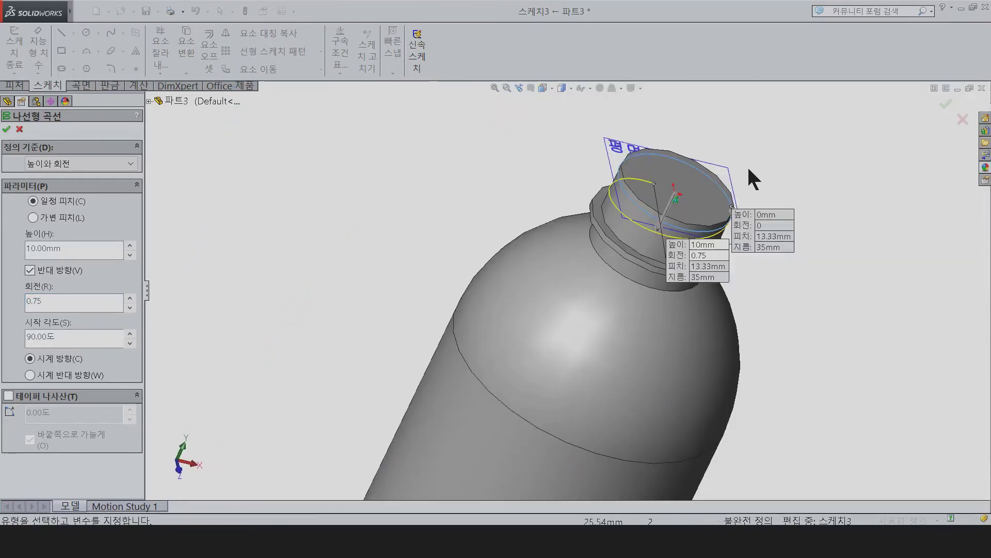
mouse_move(769, 169)
middle_mouse_down()
mouse_move(753, 155)
mouse_move(737, 162)
middle_mouse_up()
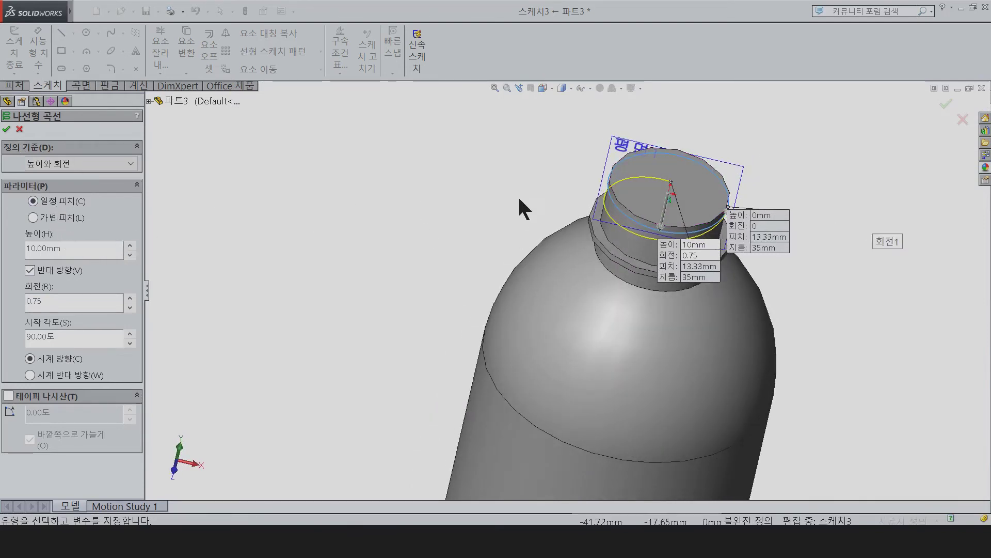
left_click(5, 129)
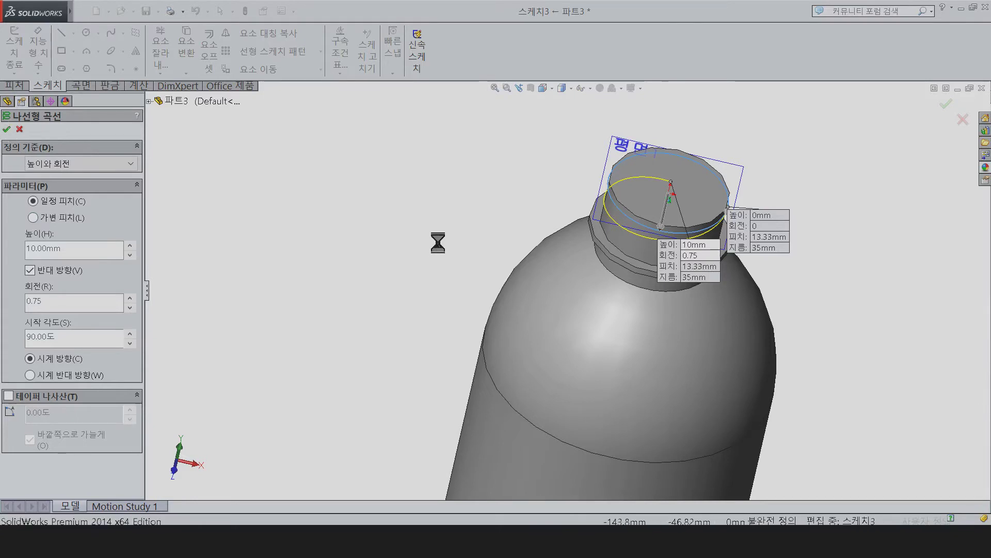
left_click(399, 232)
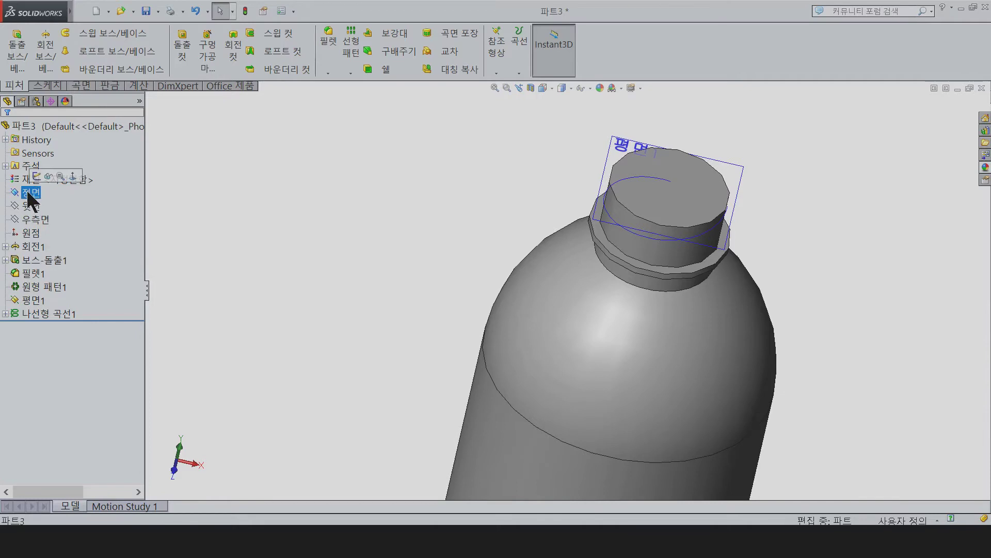
Start a new sketch on the Front Plane, viewed normal to it and zoomed onto the neck
left_click(33, 175)
key("f")
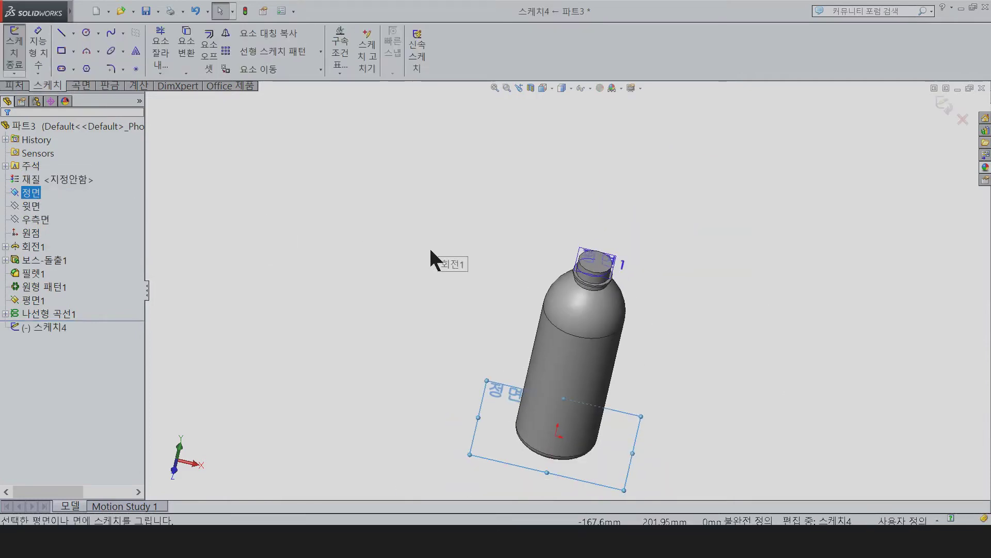
key("ctrl+8")
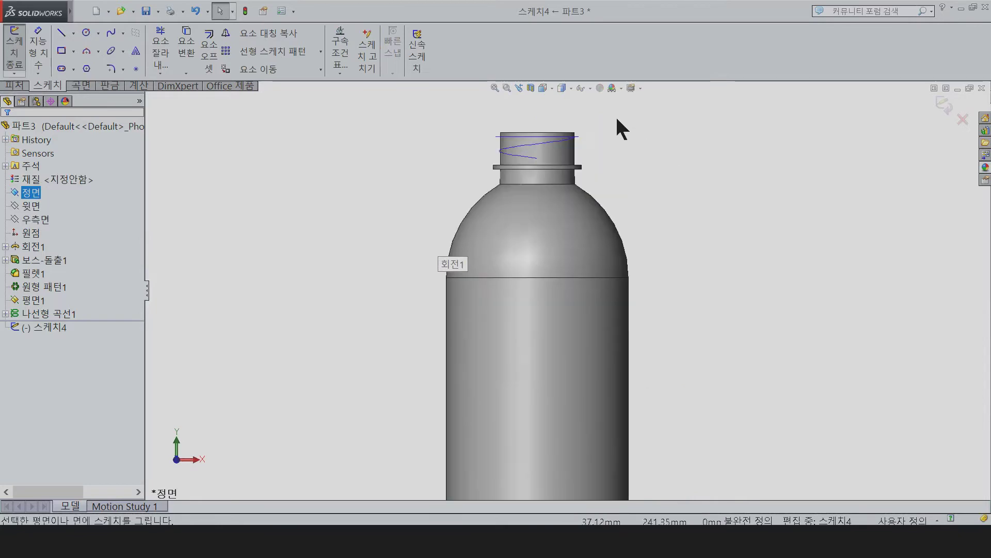
scroll(593, 134, "down", 2)
scroll(567, 182, "down", 2)
scroll(566, 185, "down", 3)
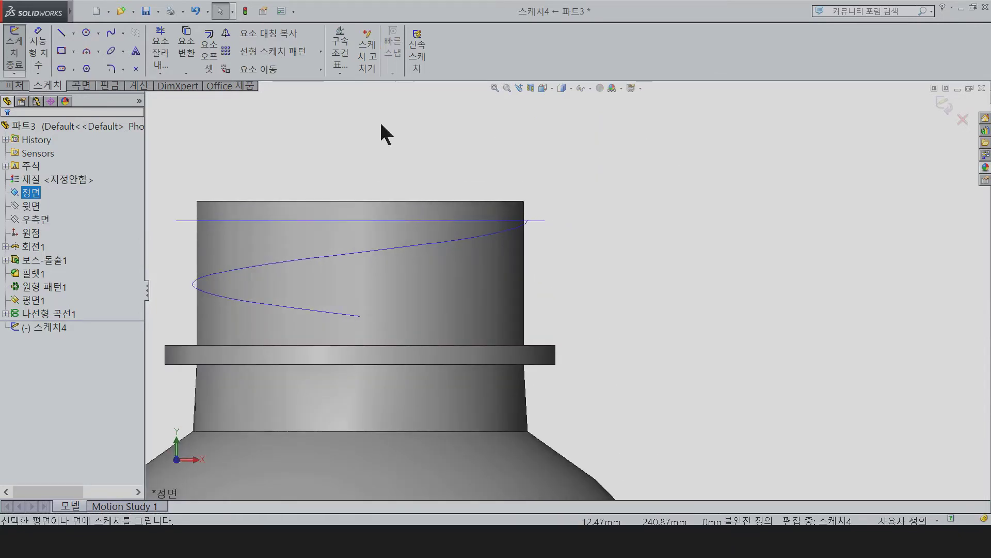
left_click(82, 54)
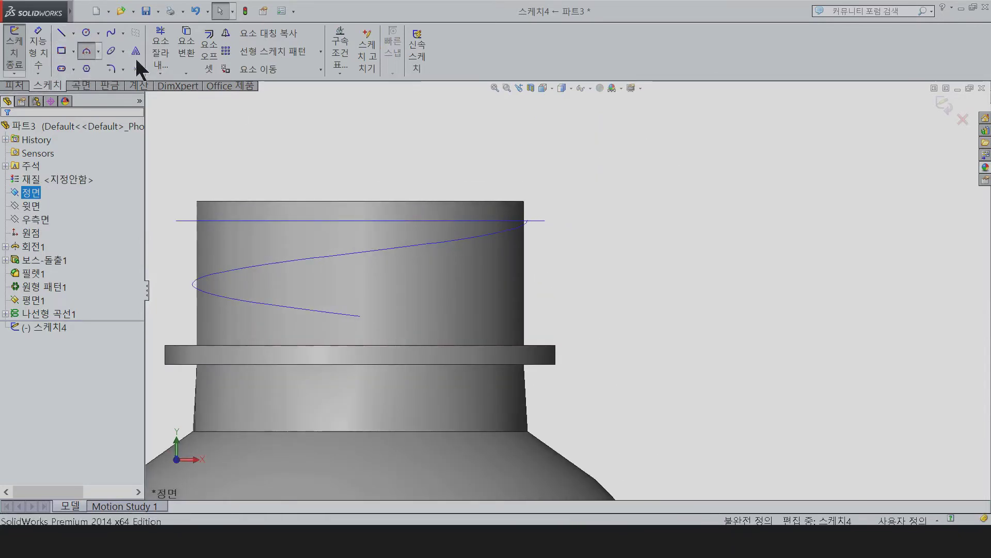
Draw a small three-point arc beside the helix's top end
scroll(547, 207, "down", 6)
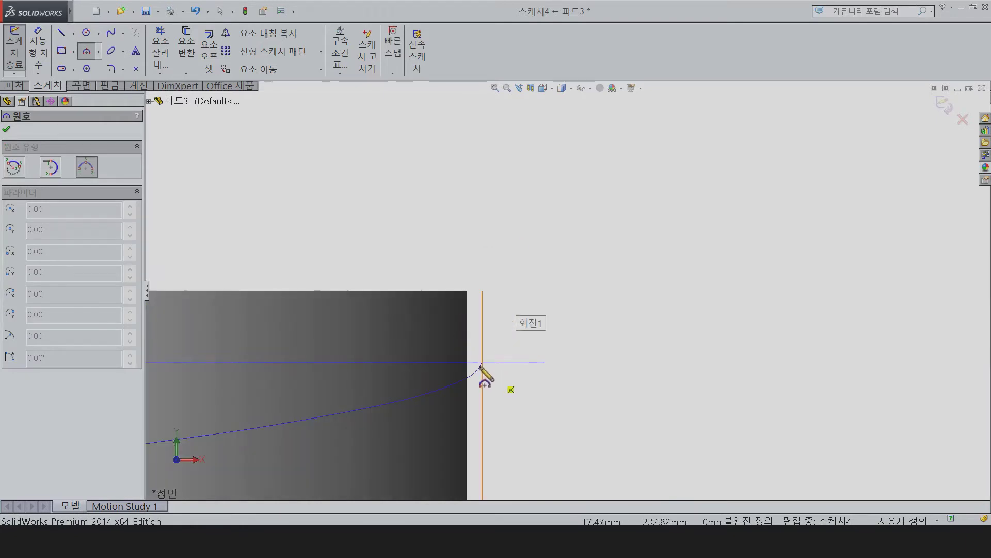
left_click(481, 317)
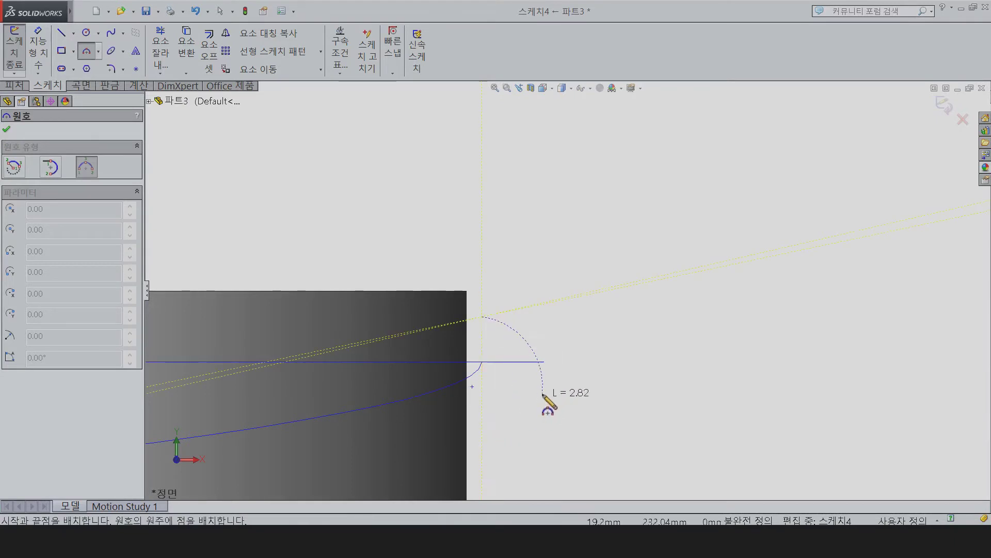
left_click(483, 396)
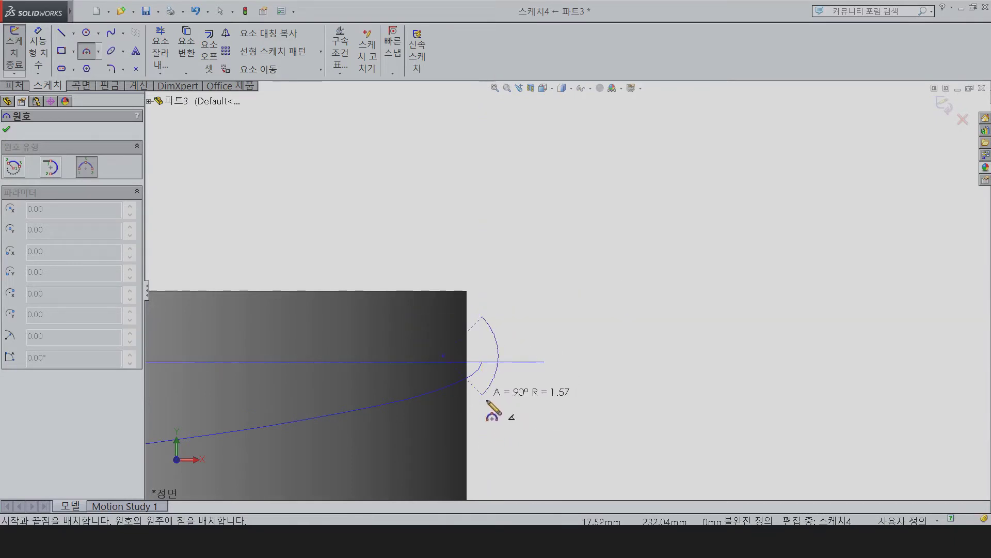
left_click(495, 374)
key("Escape")
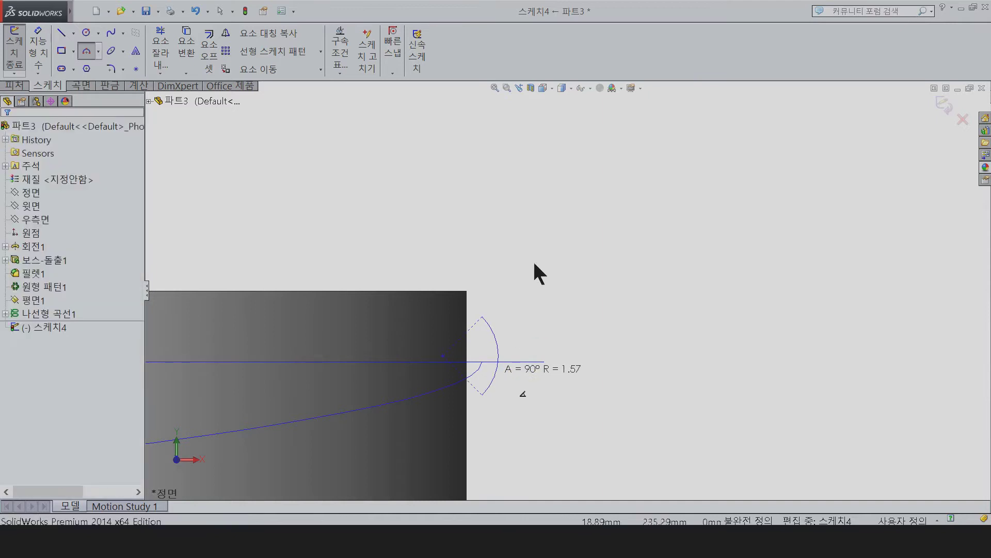
Close the arc with a vertical line joining its two endpoints
key("l")
left_click(482, 316)
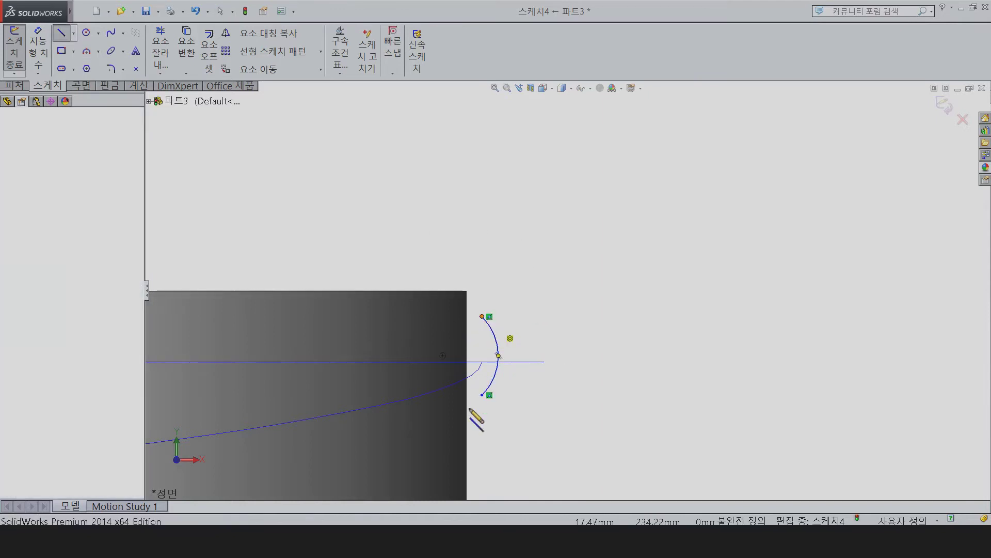
left_click(482, 395)
key("Escape")
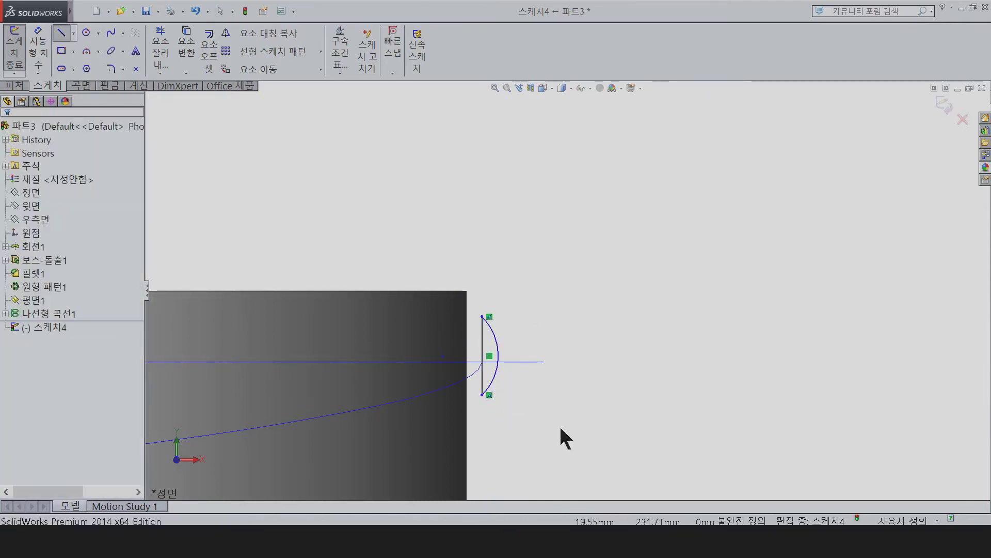
right_click_drag(560, 434, 571, 299)
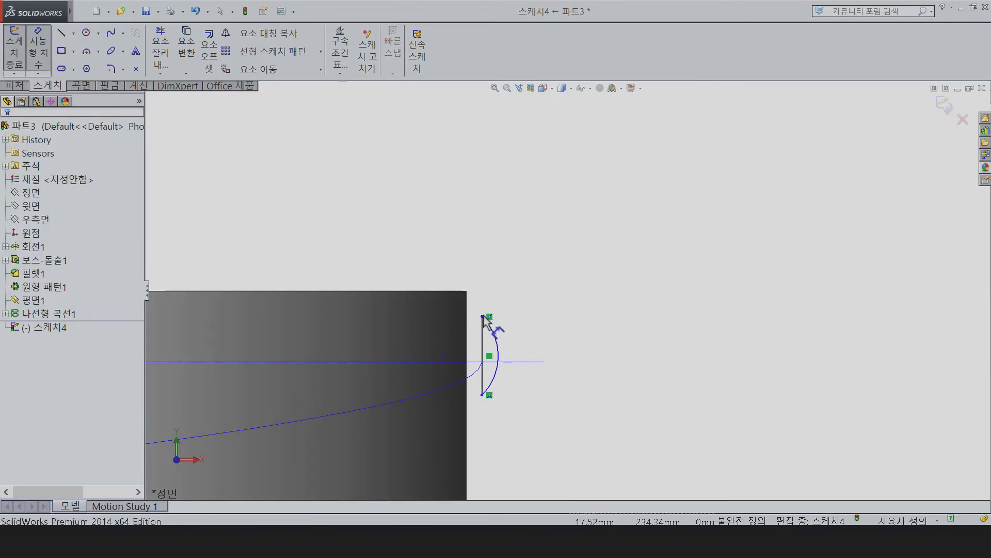
Dimension the vertical distance between the arc endpoints to 2
left_click(482, 316)
left_click(481, 395)
left_click(636, 399)
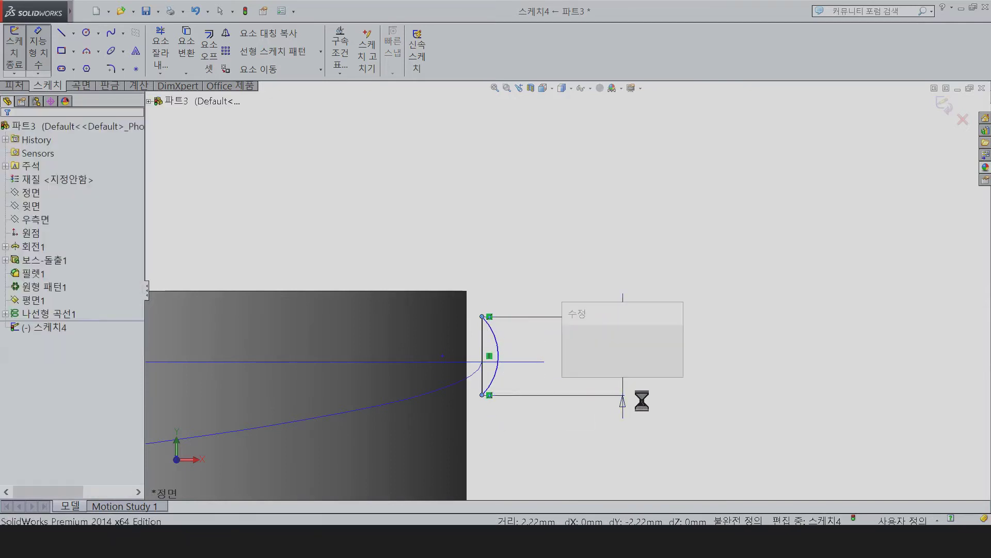
type("2")
key("Return")
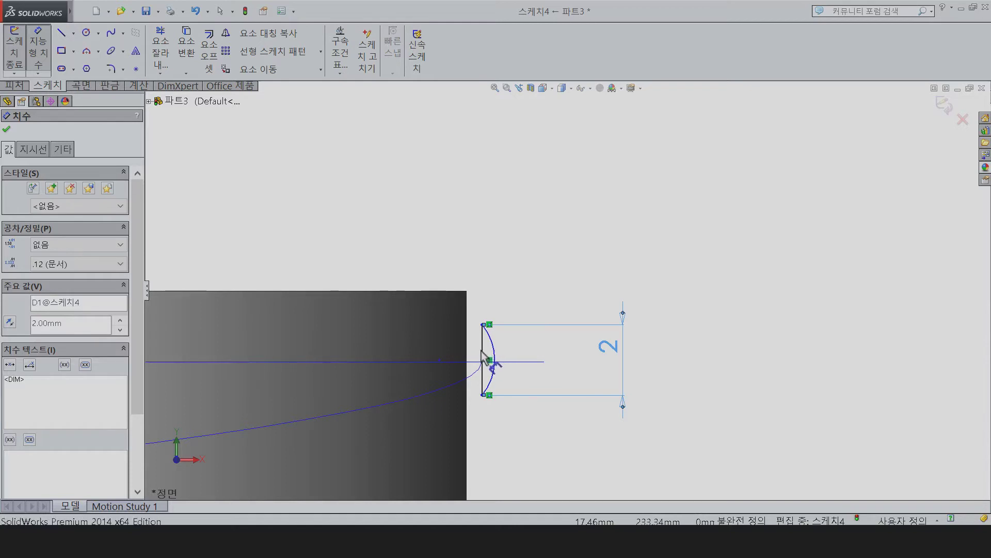
Add a 1.40 width dimension between the vertical line and the arc
left_click(484, 355)
left_click(493, 351)
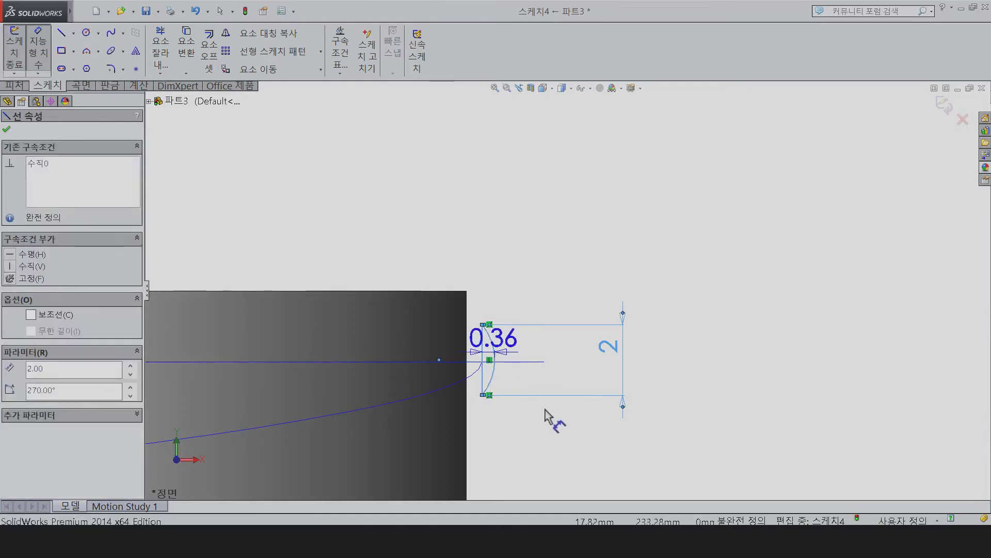
left_click(524, 454)
type("1.4")
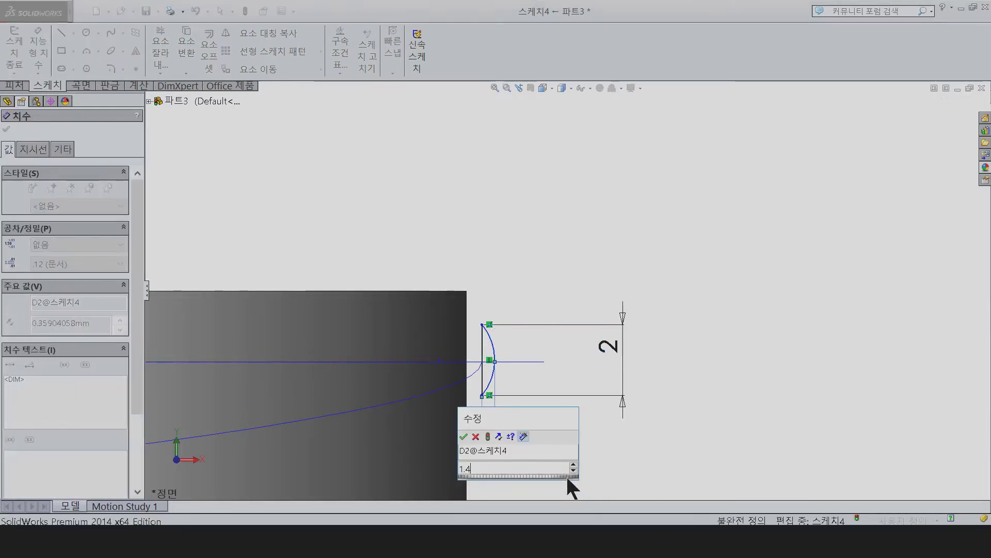
key("Return")
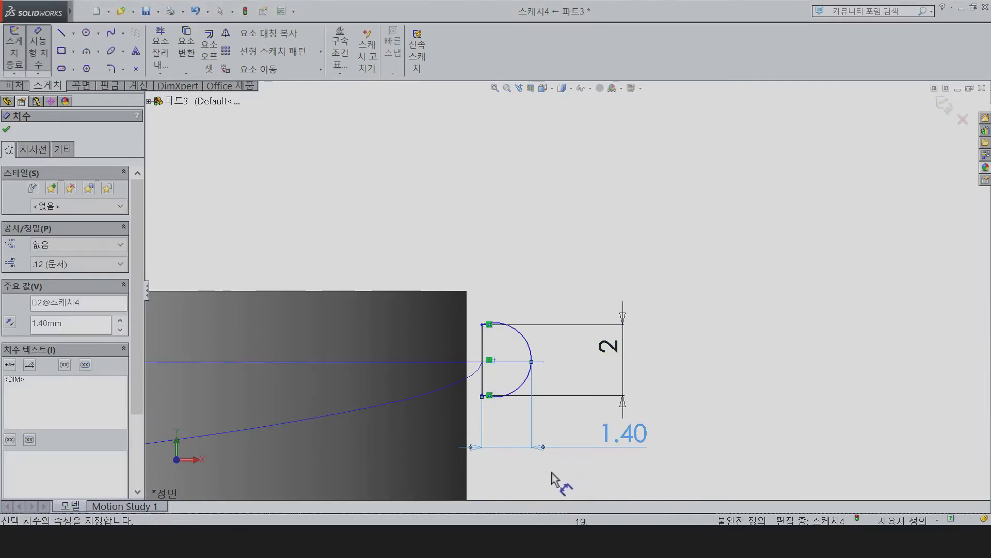
key("Escape")
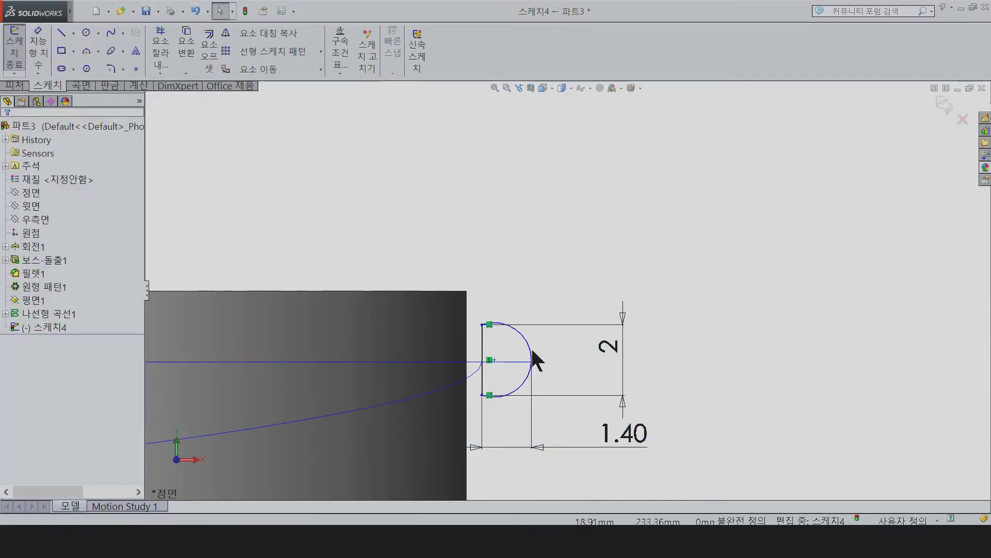
Inspect the arc's properties and zoom out from the profile
left_click(531, 352)
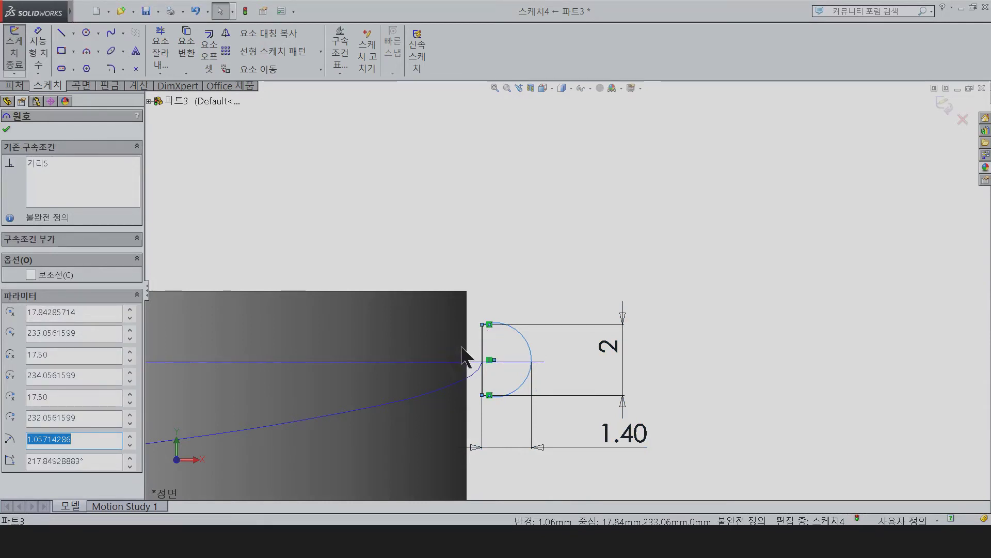
key("Escape")
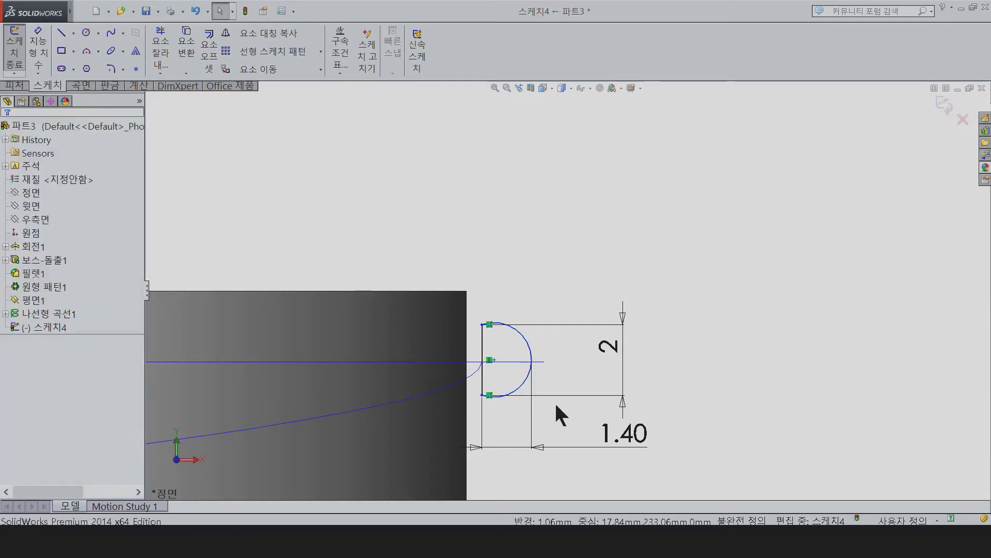
key("d")
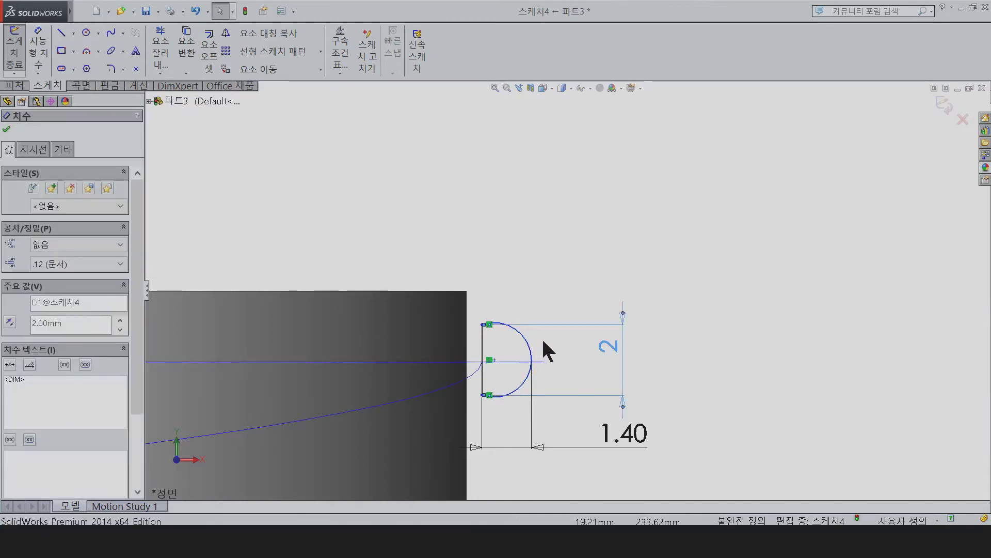
key("Escape")
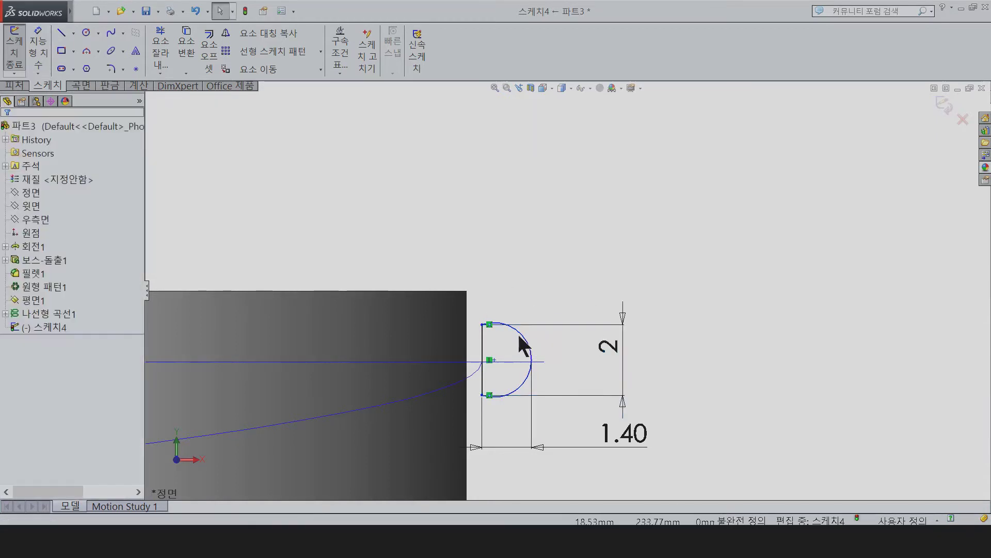
scroll(516, 335, "down", 1)
scroll(516, 338, "down", 2)
scroll(516, 341, "down", 1)
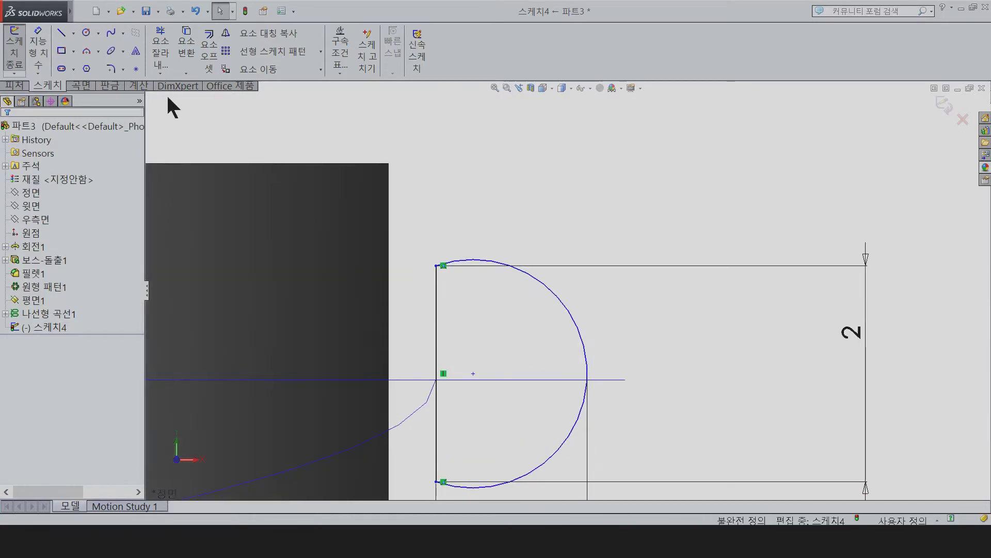
Draw a short horizontal centerline left of the arc's top
left_click(75, 33)
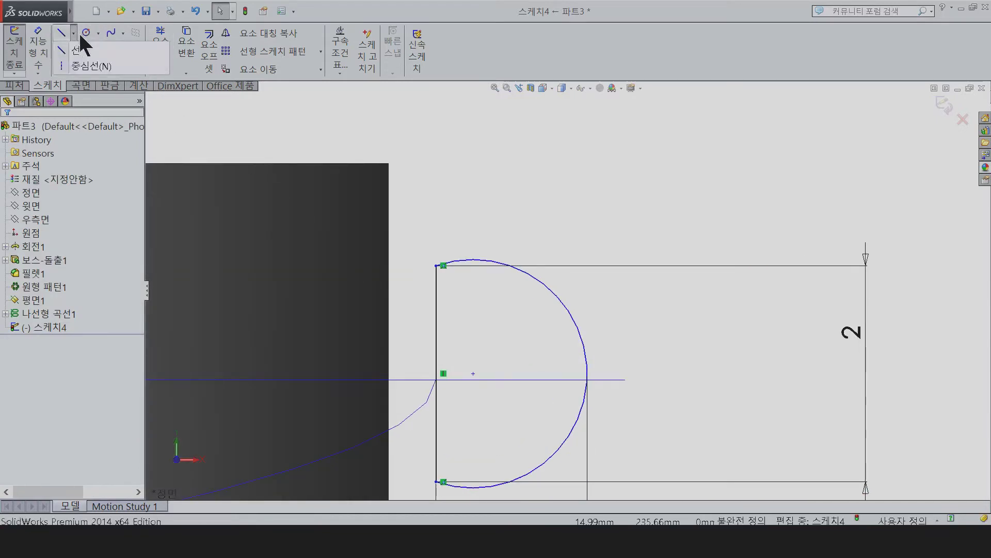
left_click(88, 67)
left_click_drag(436, 265, 400, 265)
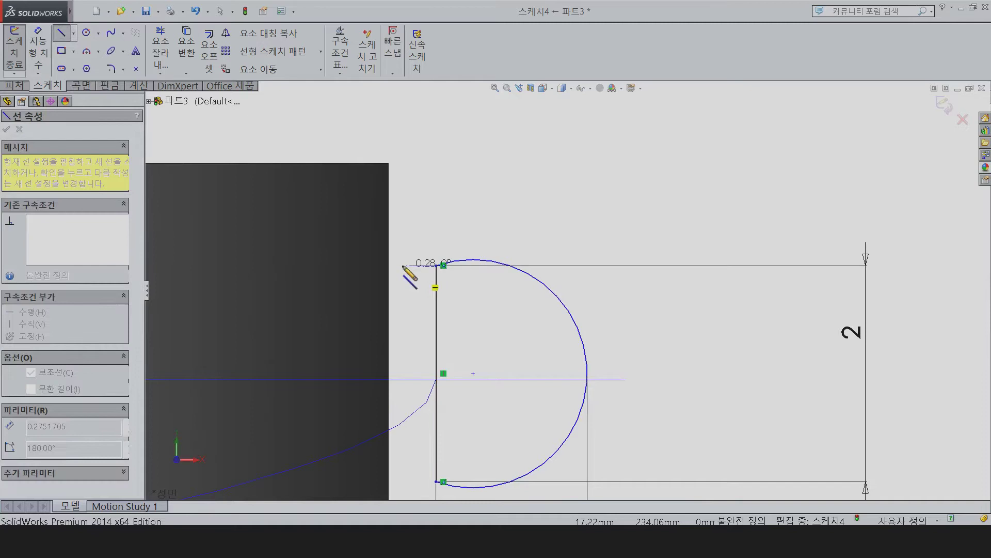
key("Escape")
key("Escape")
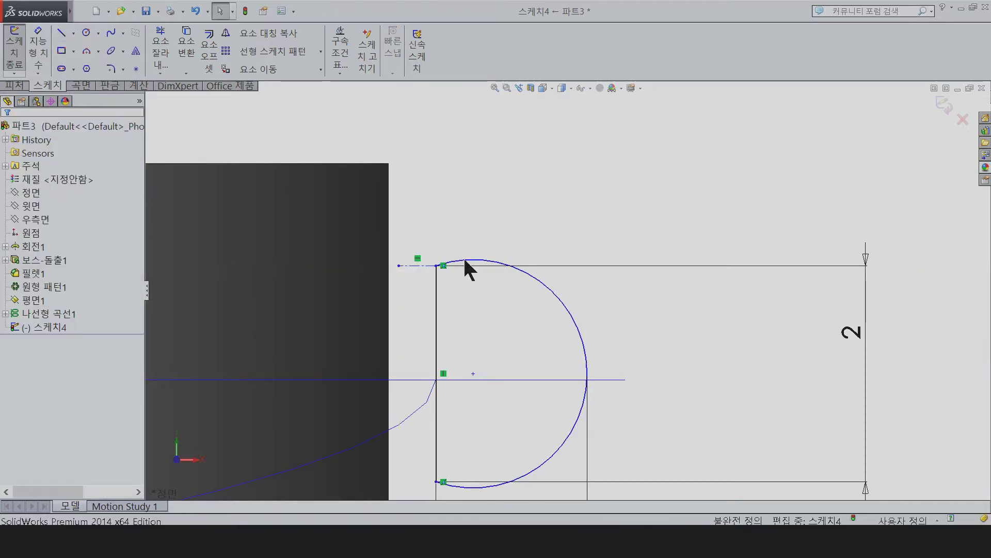
Delete an unwanted sketch item and reselect the arc and centerline
left_click_drag(393, 328, 400, 336)
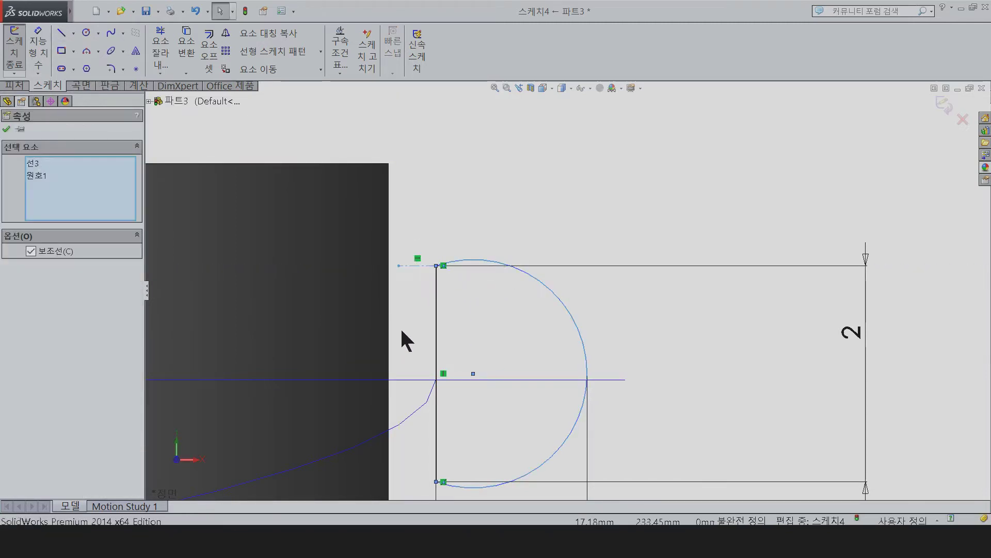
left_click(832, 318)
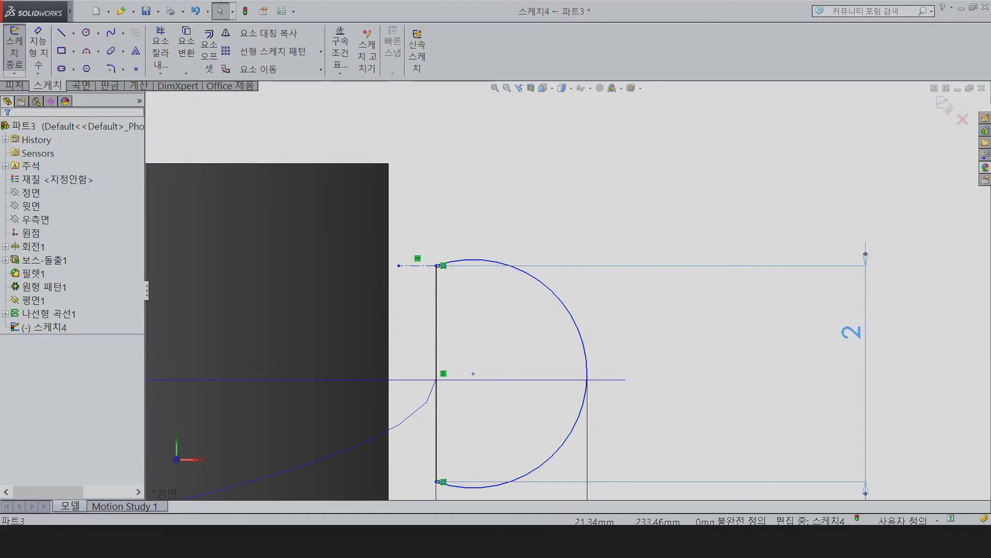
left_click(851, 332)
key("Delete")
left_click(457, 261)
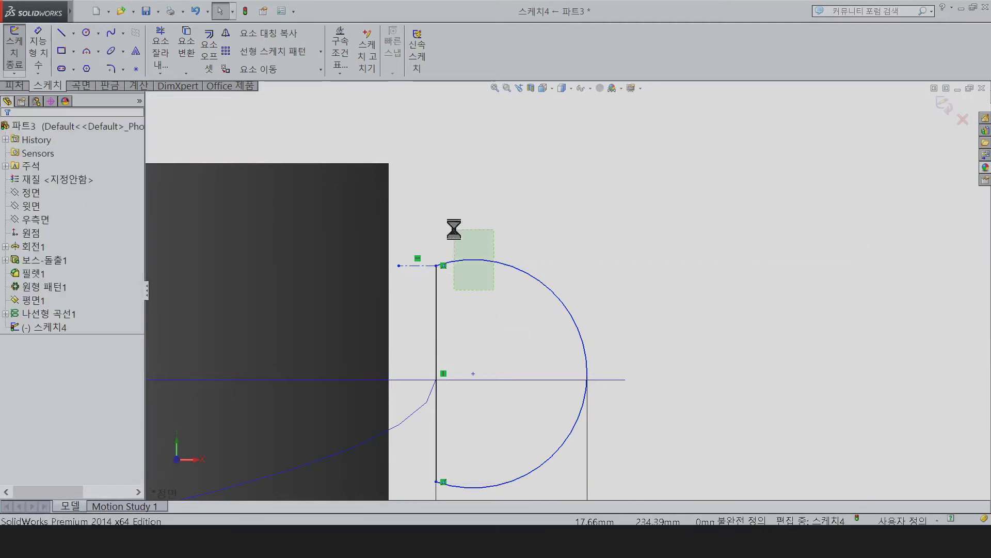
left_click(407, 258, "ctrl")
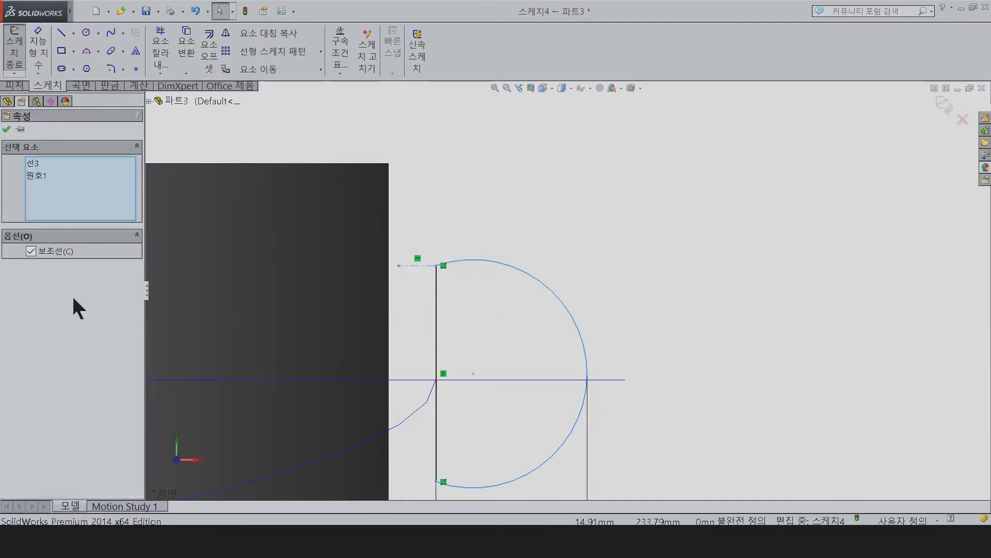
left_click(521, 386)
Add a tangent relation between the arc and the horizontal centerline
scroll(602, 414, "down", 2)
scroll(638, 409, "up", 2)
scroll(638, 409, "up", 2)
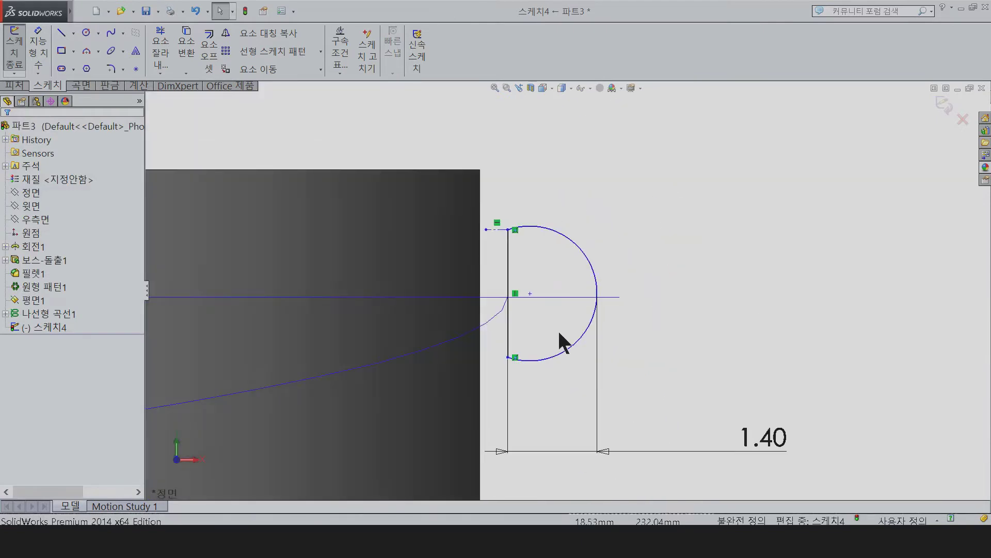
left_click(534, 226)
scroll(511, 249, "down", 3)
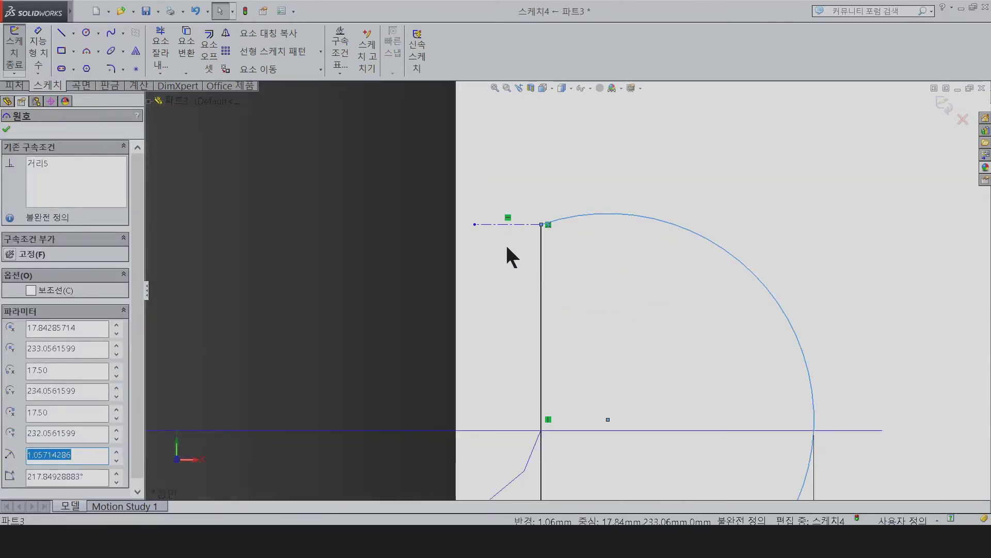
left_click(521, 226, "ctrl")
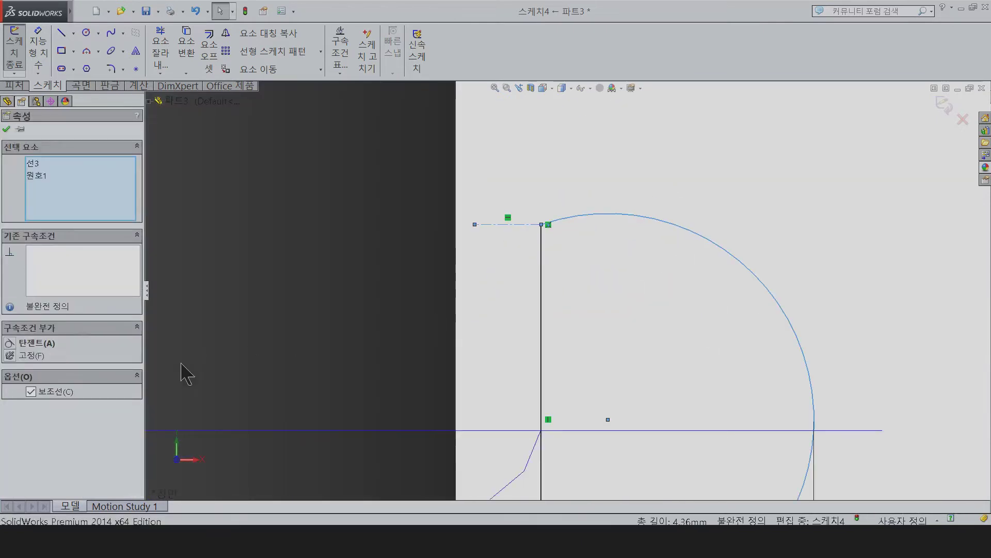
left_click(51, 343)
scroll(398, 316, "up", 3)
scroll(476, 290, "up", 3)
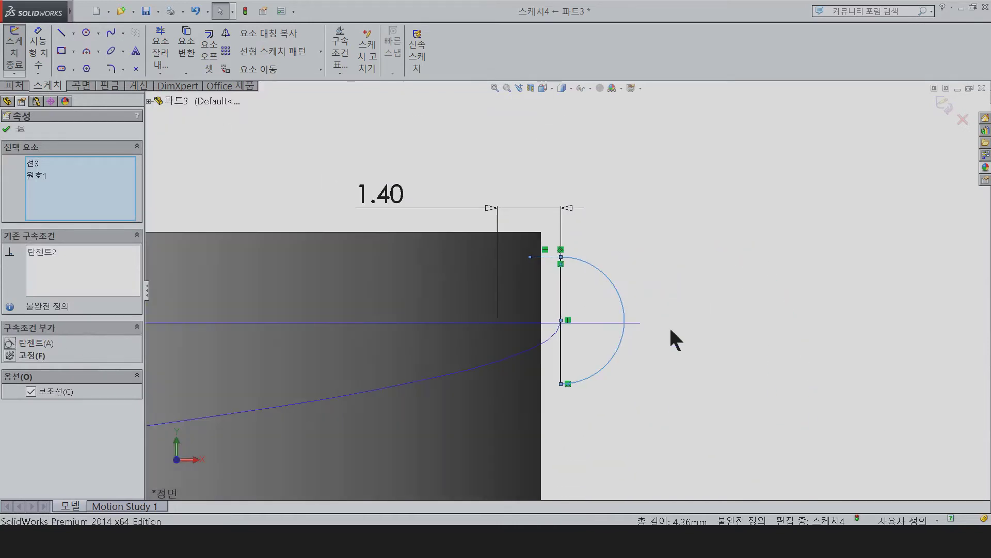
right_click_drag(669, 326, 622, 268)
Try dimensioning the vertical line, dismissing the redundant 2.80 driven dimension
left_click(561, 299)
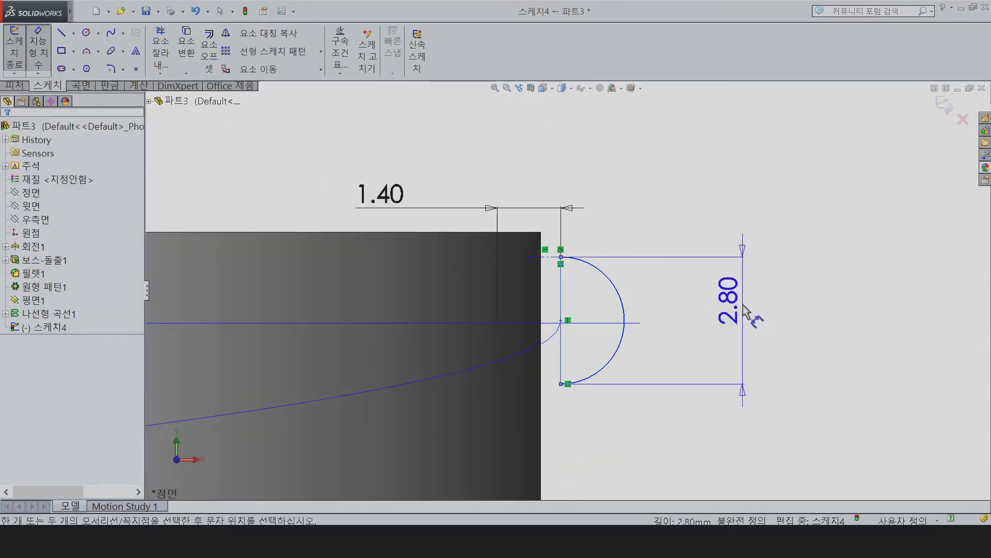
left_click(750, 311)
left_click(566, 292)
key("Escape")
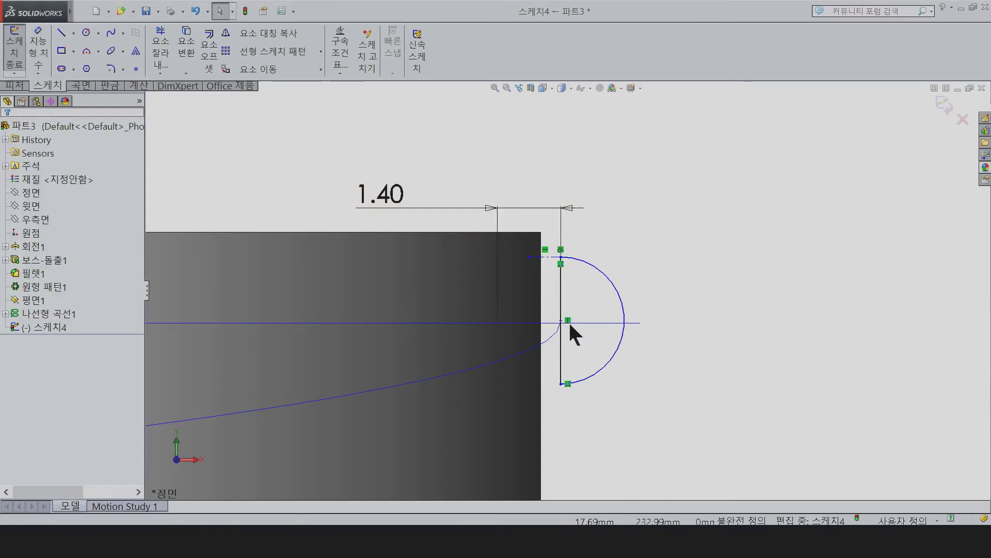
left_click(616, 291)
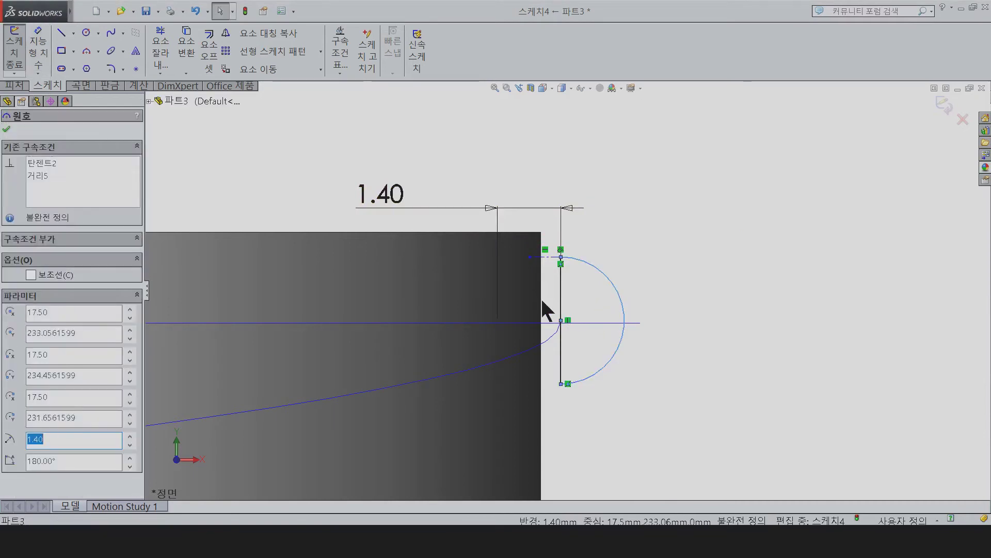
key("Escape")
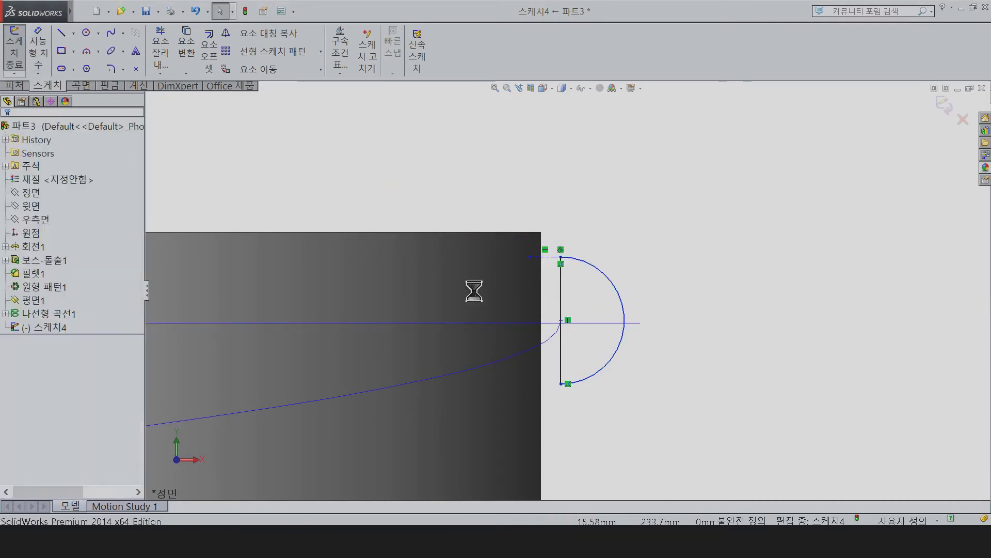
Dimension the vertical line's length to 2 mm
key("d")
left_click(562, 291)
left_click(741, 323)
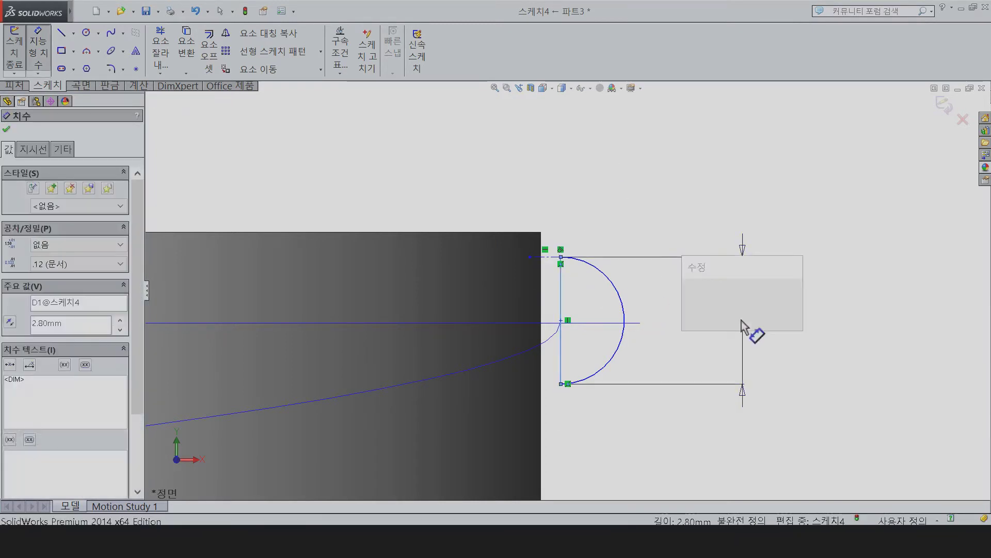
type("2")
key("Return")
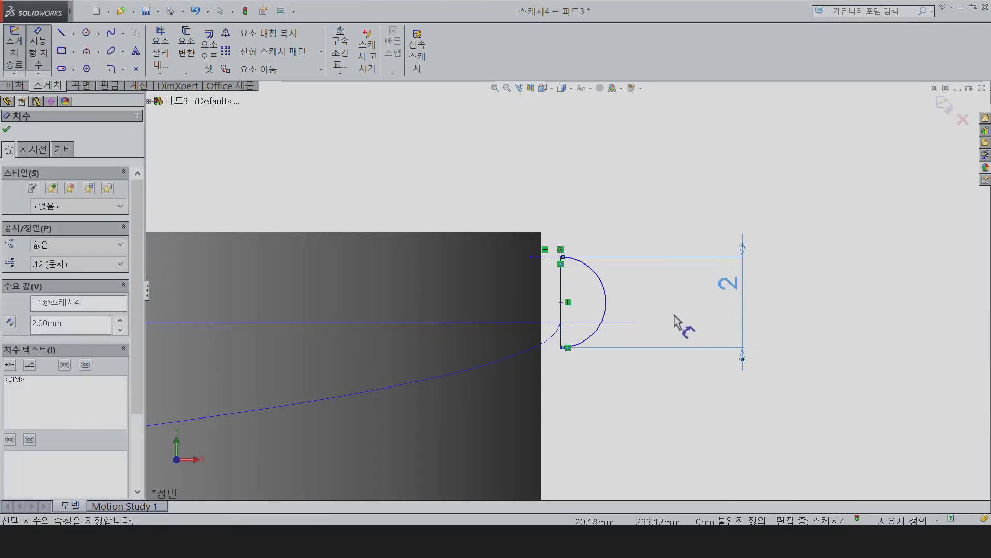
left_click(691, 329)
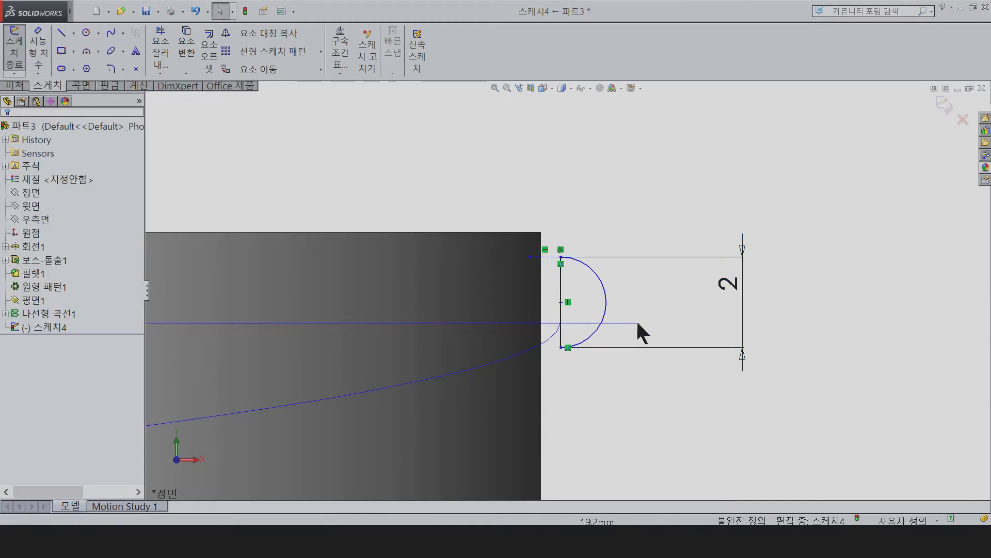
Try dimensioning the arc and line, cancelling the redundant dimension
left_click(562, 293)
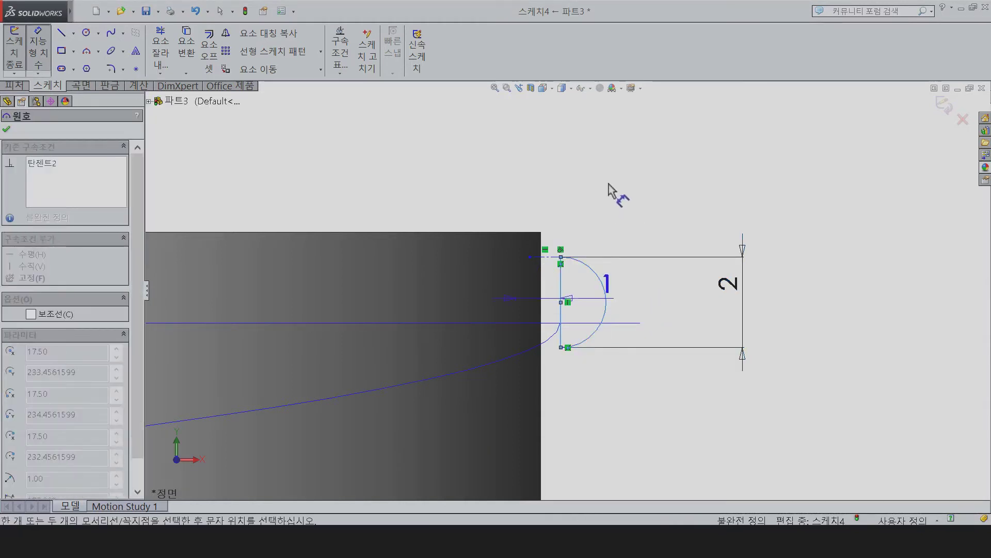
left_click(601, 281)
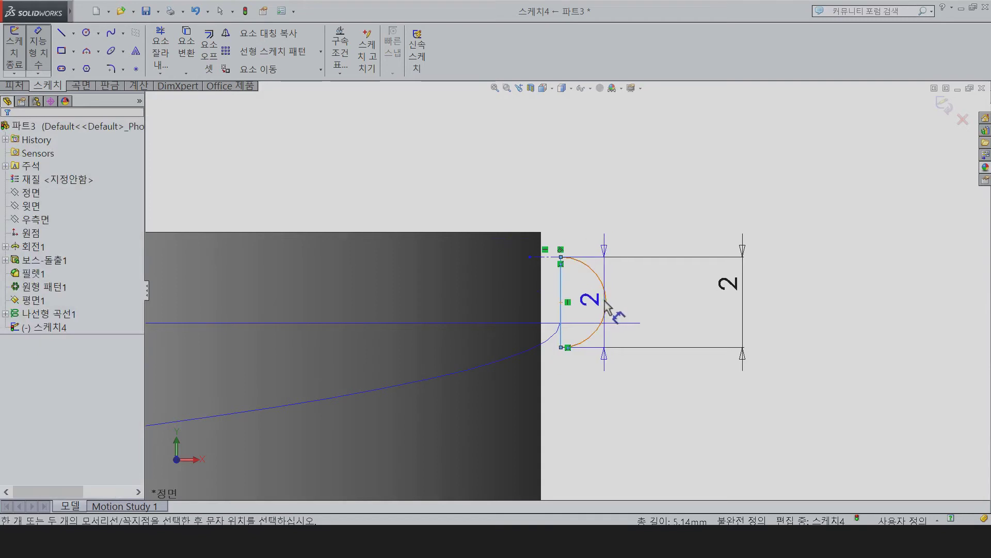
left_click(604, 304)
key("Escape")
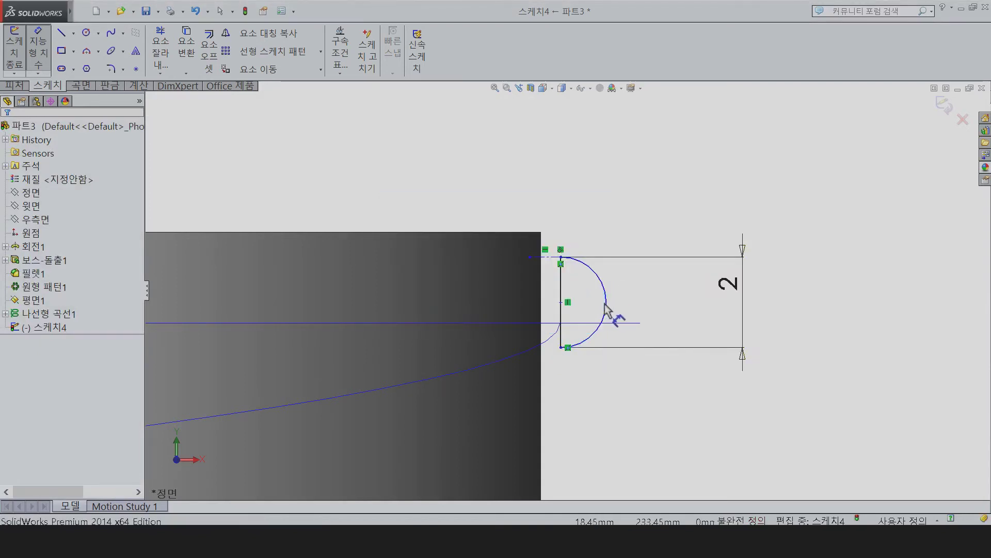
left_click(568, 299)
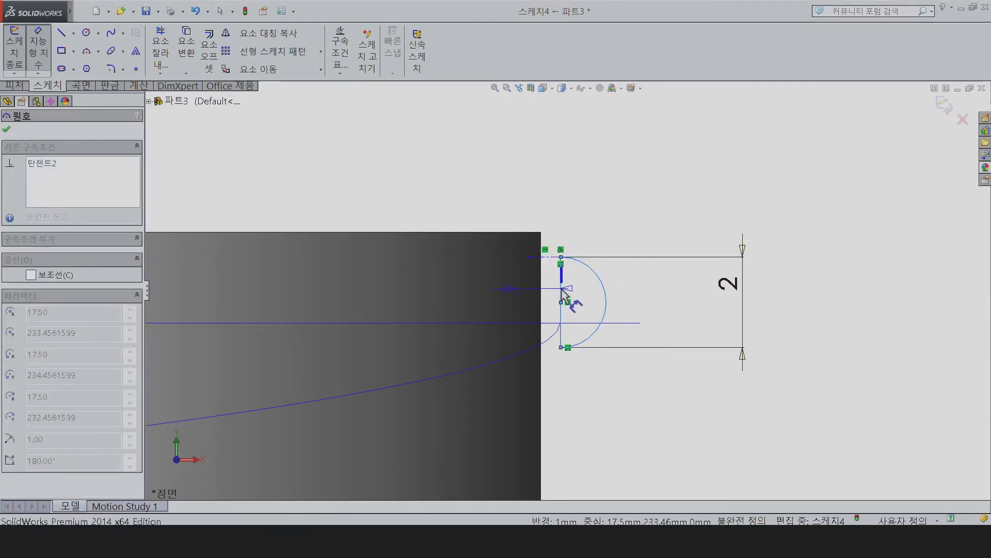
left_click(604, 289)
key("Escape")
Try a 1 mm line-to-arc distance dimension and decline it as redundant
left_click(574, 259)
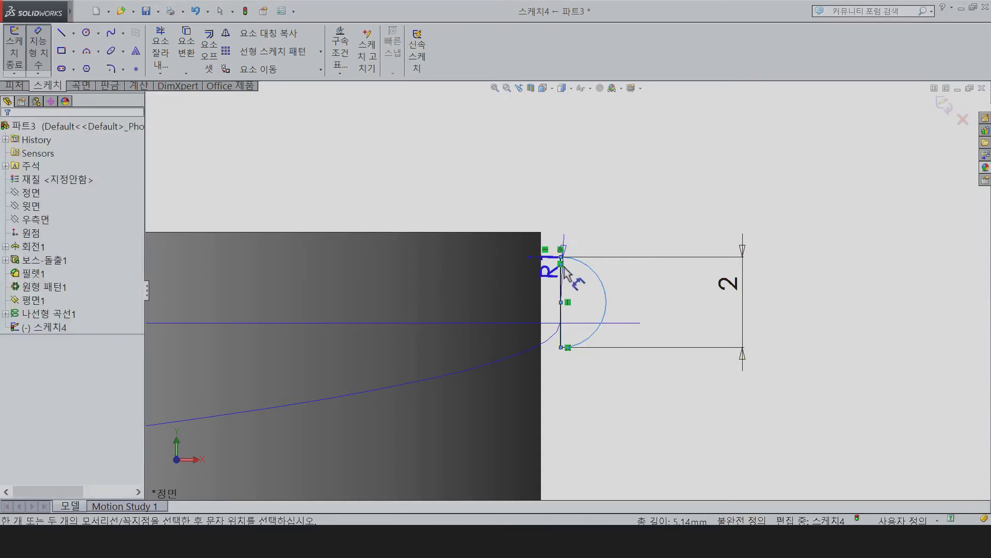
left_click(606, 294)
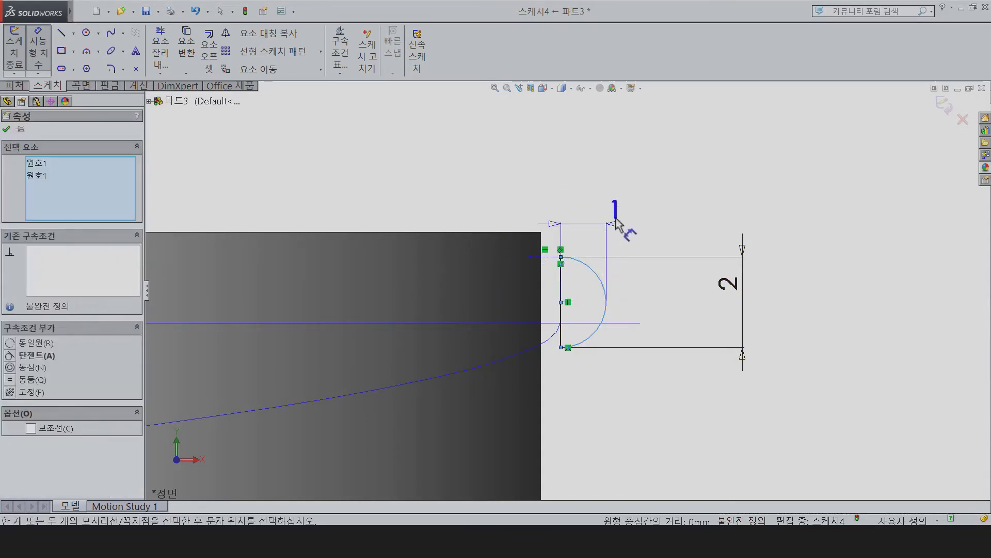
left_click(615, 219)
left_click(597, 285)
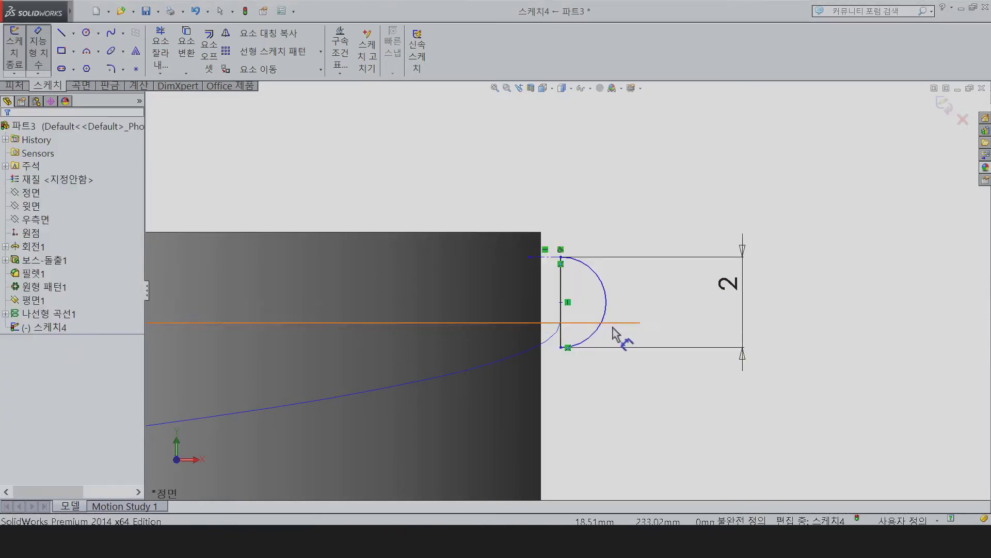
key("Escape")
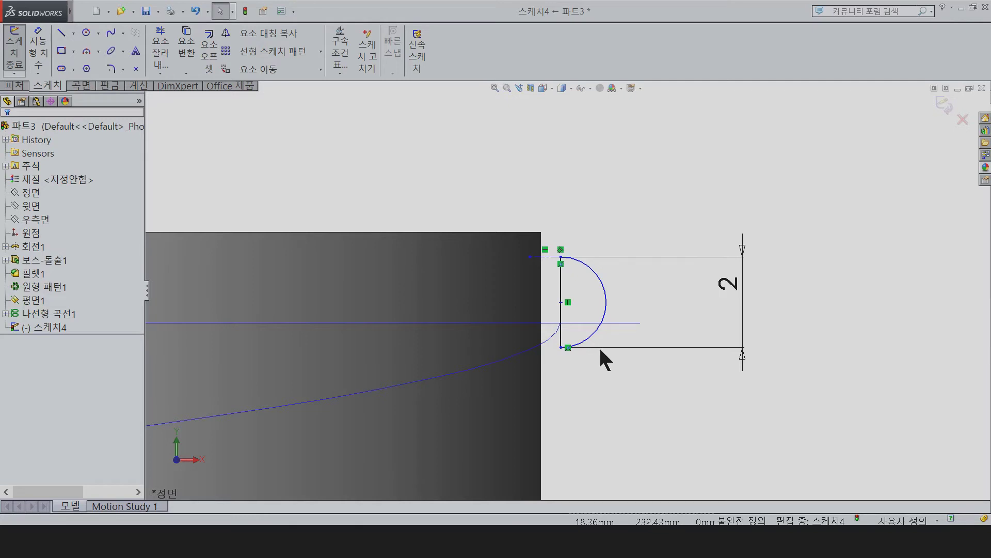
scroll(601, 346, "down", 1)
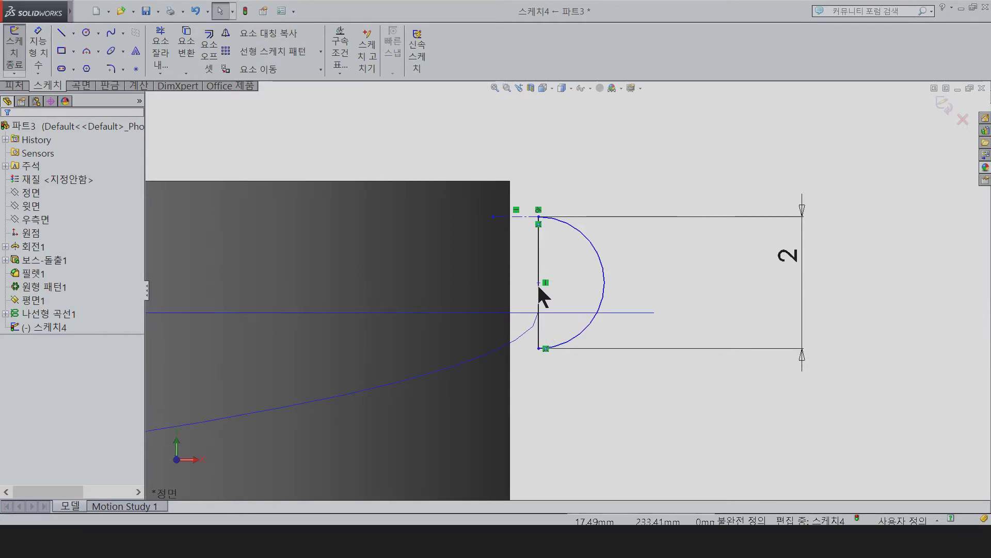
Add a midpoint relation between a sketch point and the vertical line's midpoint
right_click(538, 303)
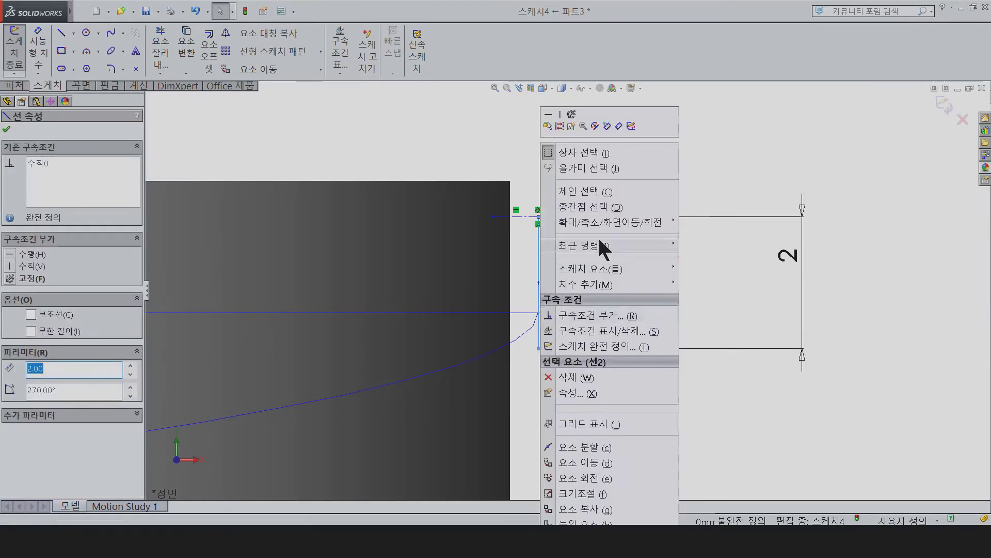
left_click(599, 208)
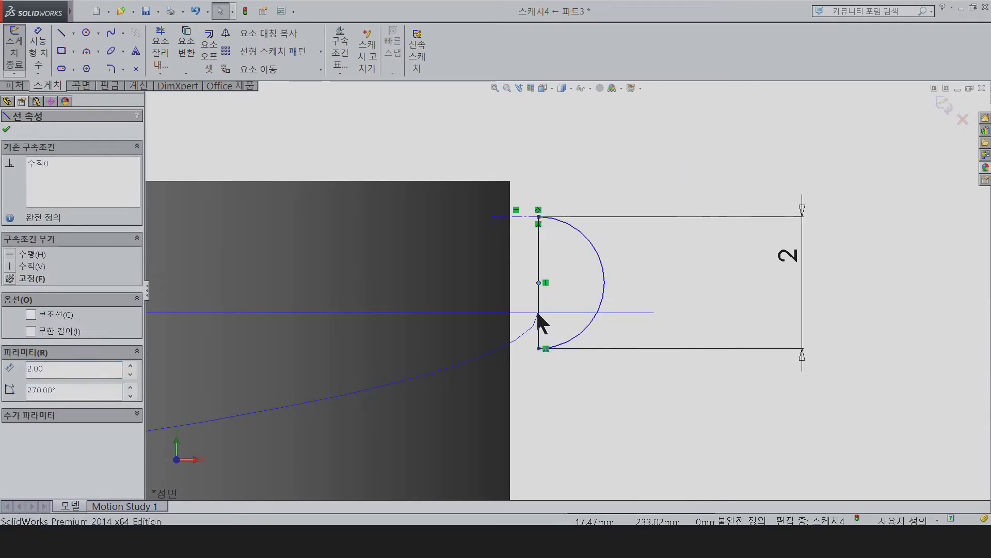
left_click(538, 348, "ctrl")
left_click(35, 346)
key("Escape")
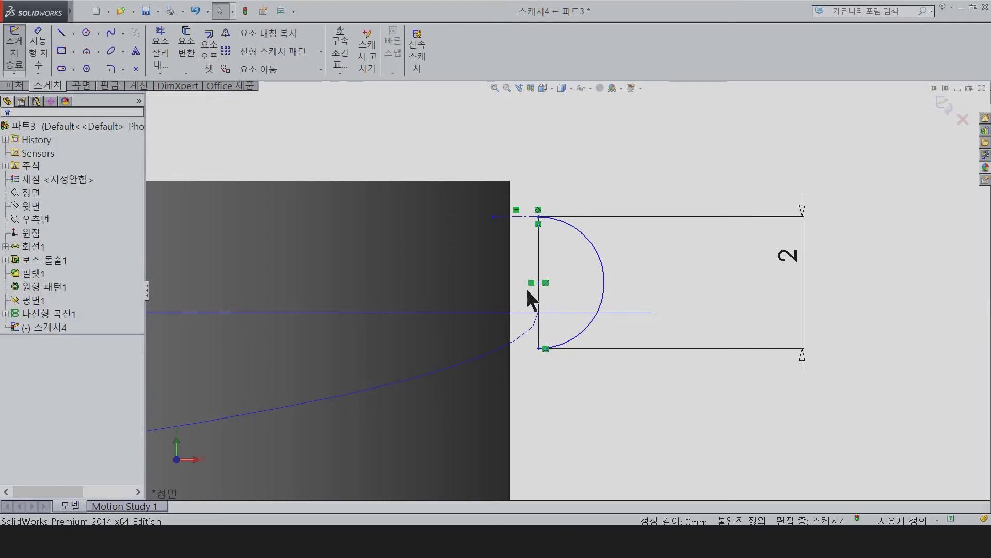
Drag the profile onto the horizontal centreline and exit the fully defined sketch
left_click_drag(538, 211, 552, 264)
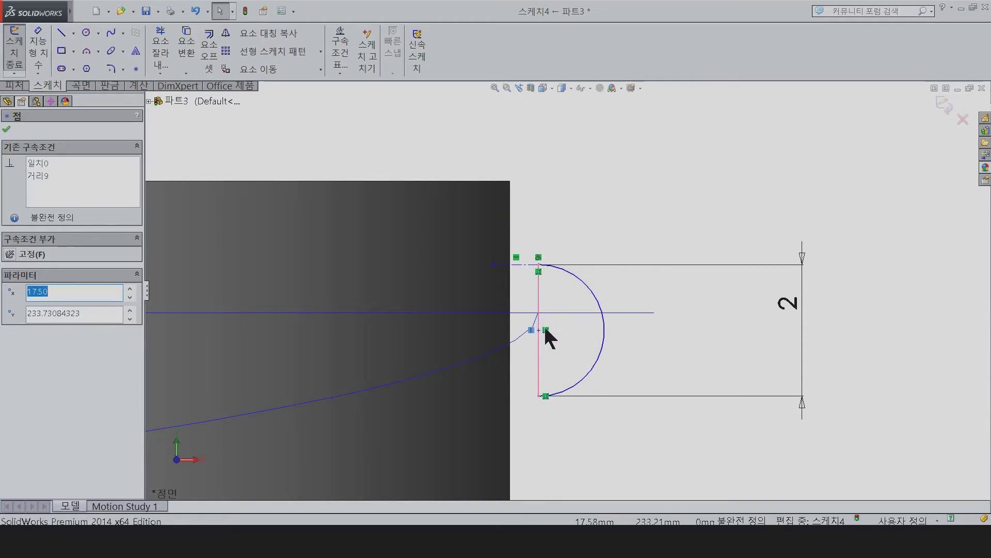
mouse_move(539, 331)
left_mouse_down()
mouse_move(542, 273)
mouse_move(538, 312)
left_mouse_up()
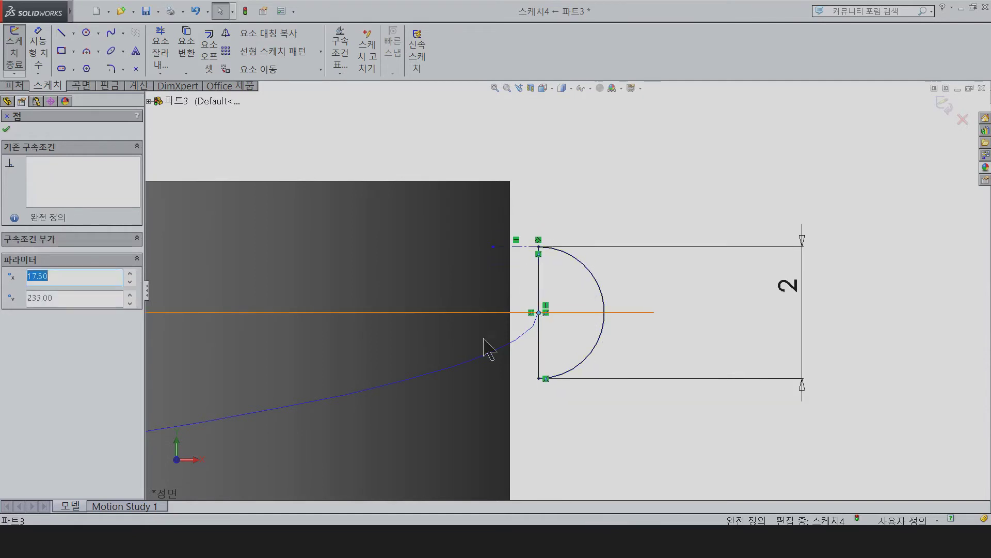
left_click(6, 130)
left_click(14, 51)
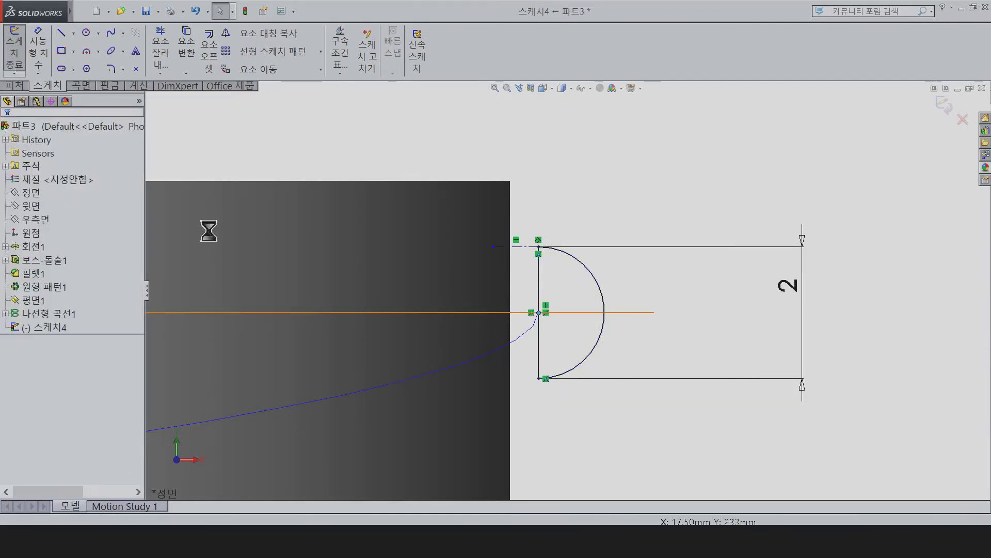
mouse_move(617, 184)
middle_mouse_down()
mouse_move(609, 310)
mouse_move(610, 281)
mouse_move(554, 390)
middle_mouse_up()
Edit helix base sketch 스케치3 and give its circle a Ø35 diameter dimension
middle_click_drag(592, 303, 589, 370)
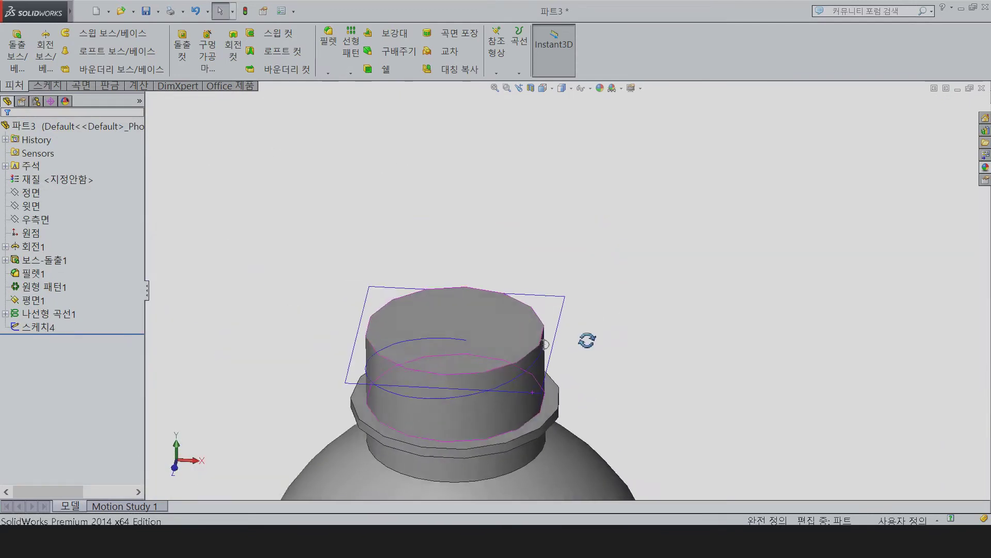
left_click(32, 304)
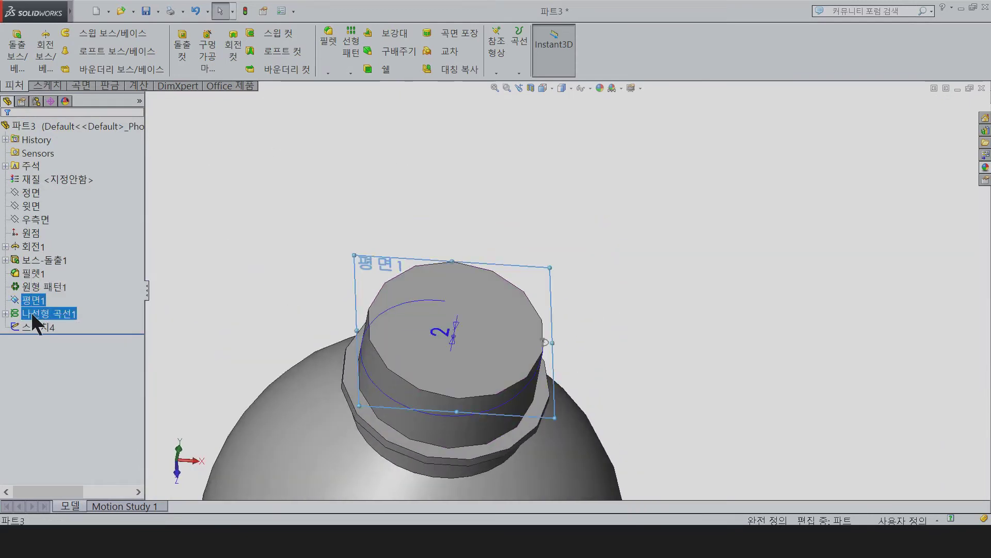
left_click(5, 313)
left_click(54, 327)
left_click(53, 292)
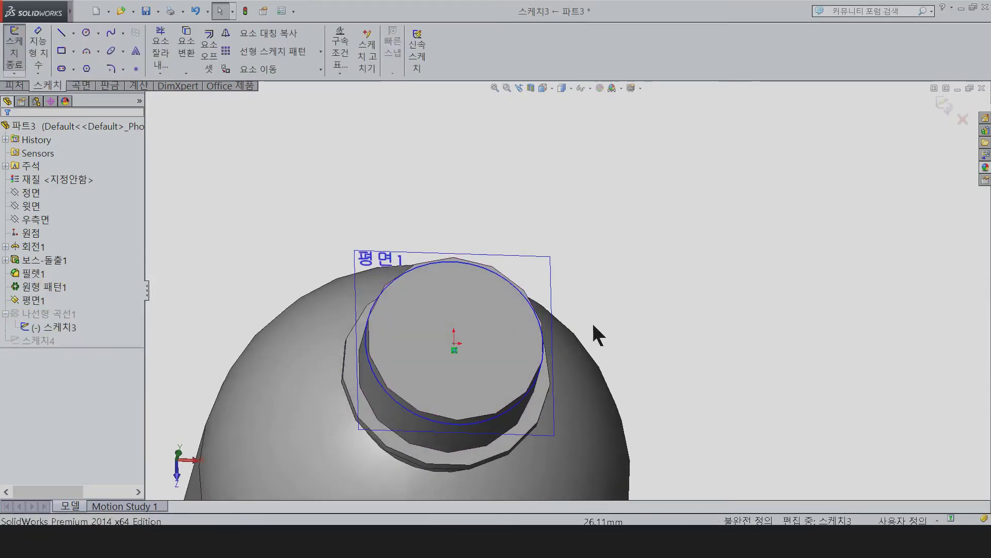
right_click_drag(581, 282, 578, 256)
left_click(506, 283)
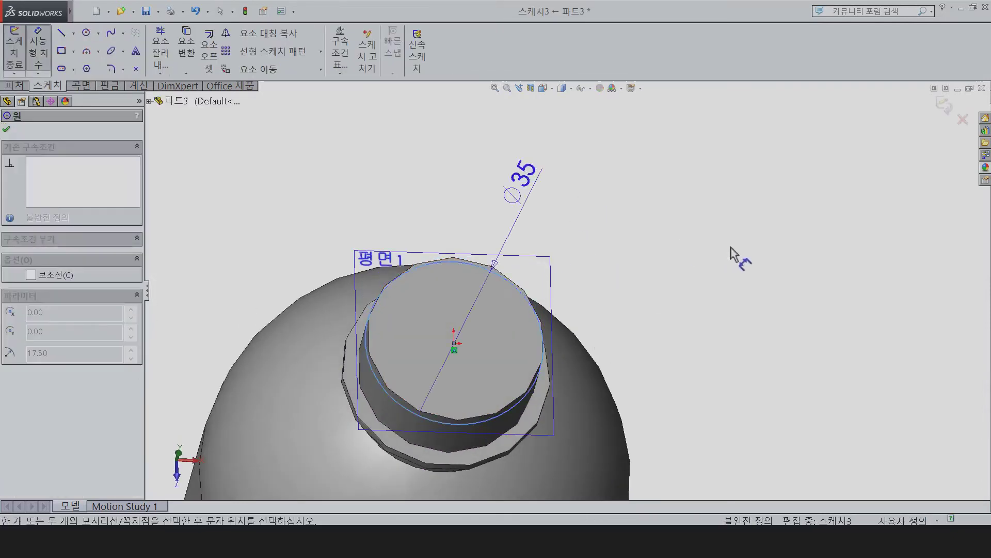
left_click(744, 312)
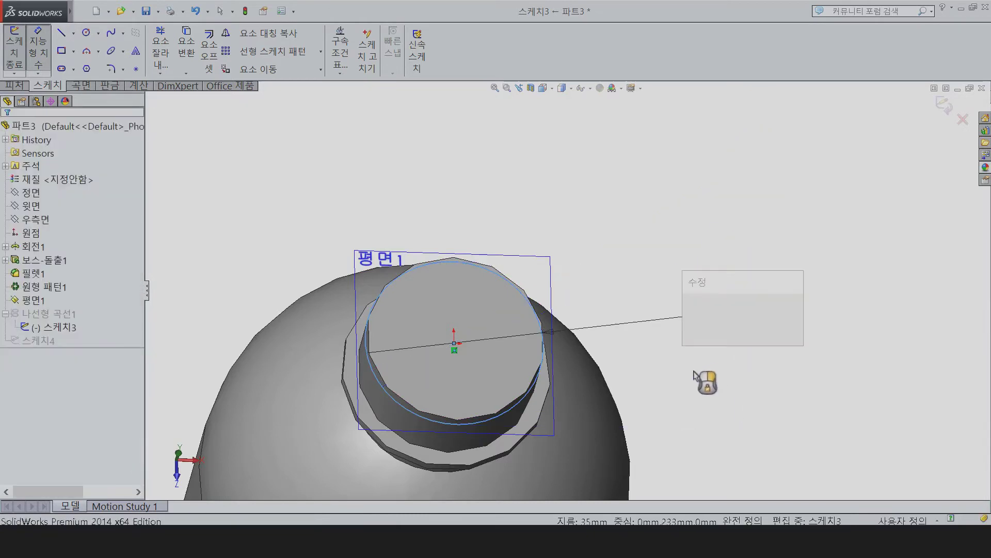
key("Return")
left_click(27, 39)
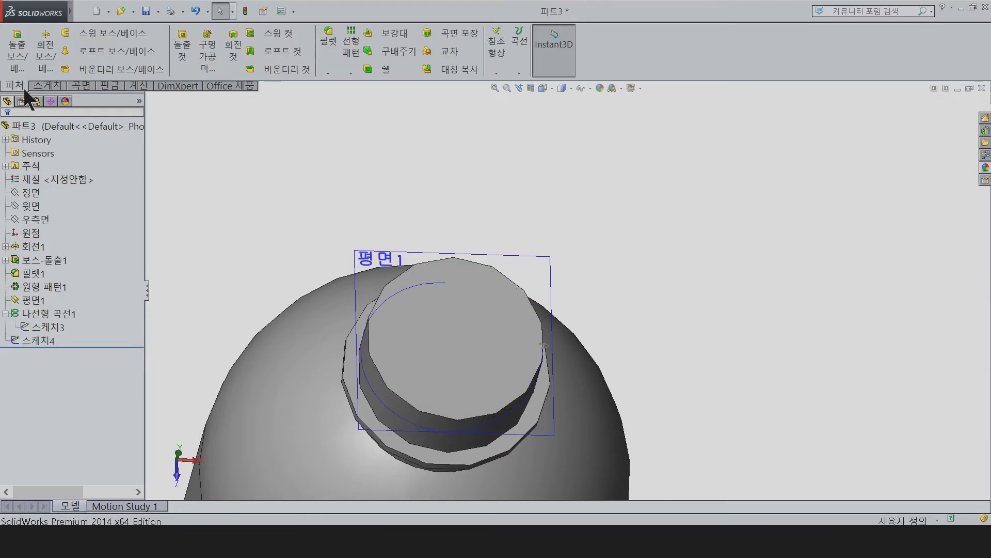
Sweep profile 스케치4 along Helix/Spiral1 to create thread feature 스윕1
left_click(121, 31)
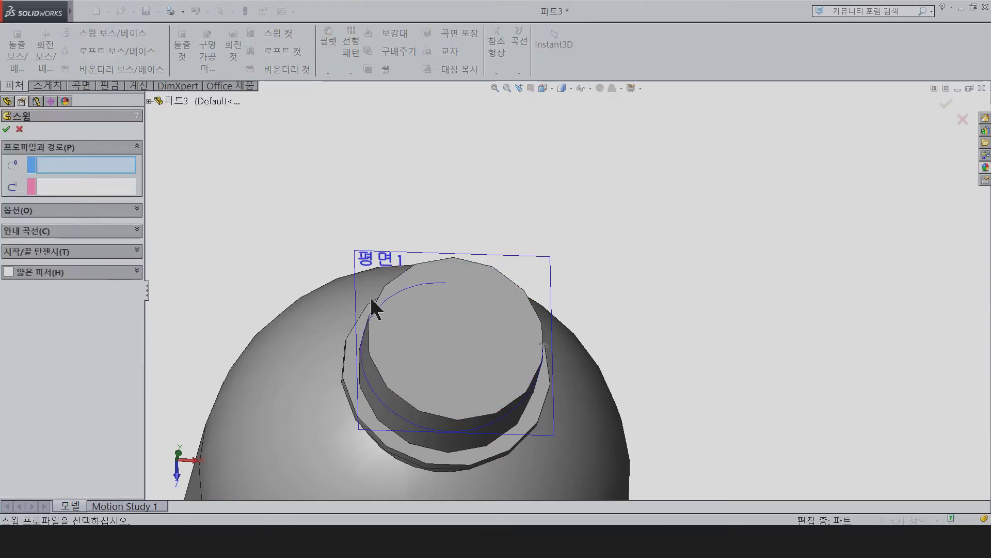
scroll(443, 310, "down", 3)
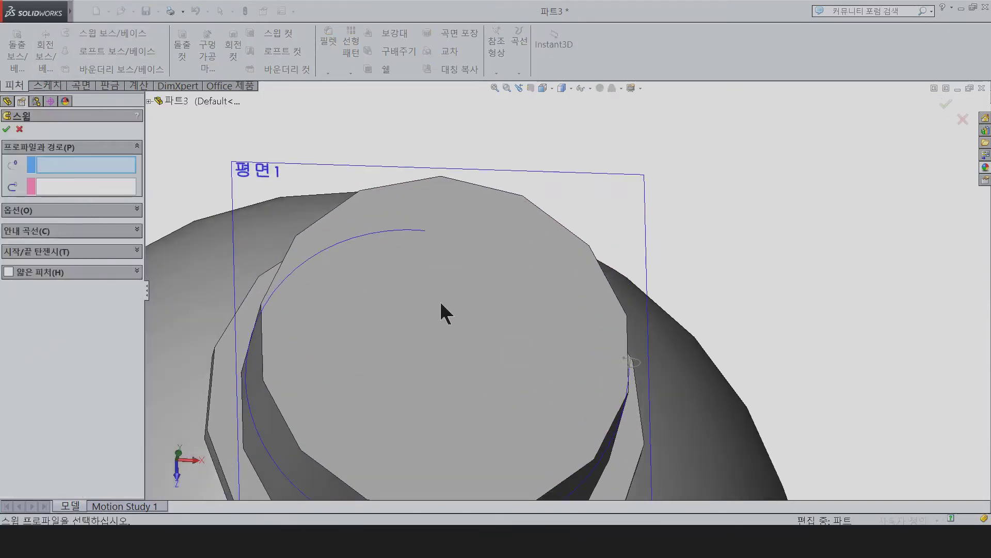
left_click(642, 380)
left_click(389, 231)
scroll(241, 323, "up", 3)
mouse_move(270, 324)
middle_mouse_down()
mouse_move(228, 254)
mouse_move(176, 261)
middle_mouse_up()
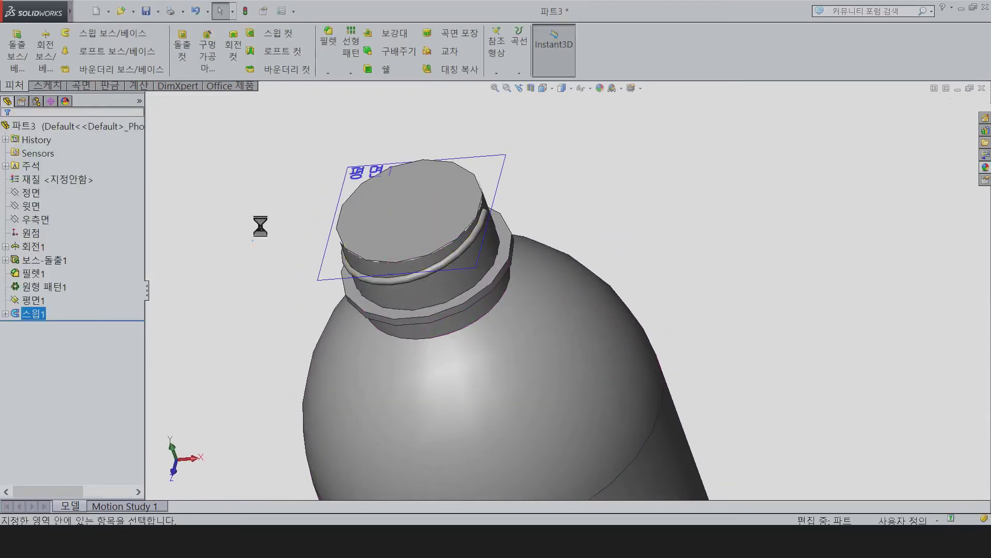
left_click(351, 72)
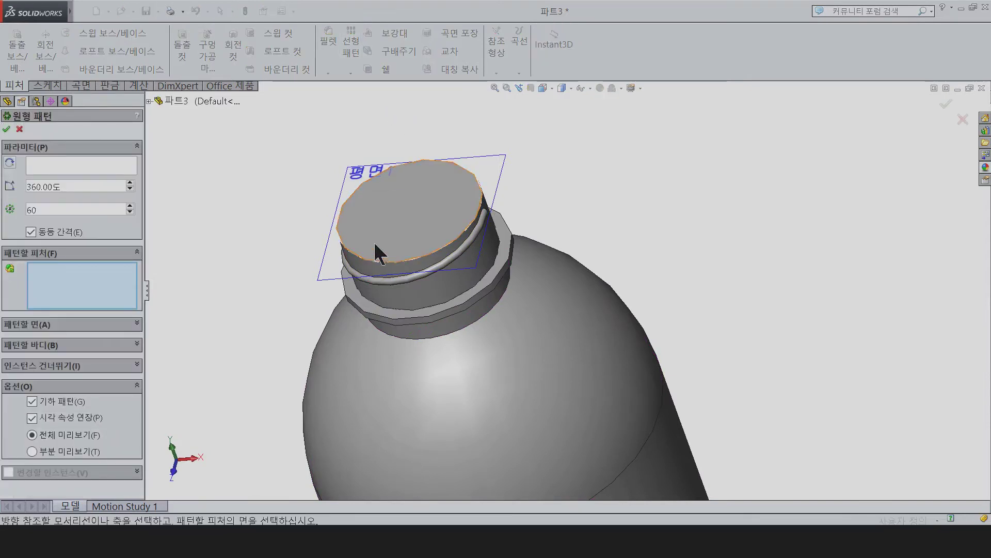
Circular-pattern 스윕1 about the neck's top circular edge with 2 instances
left_click(83, 172)
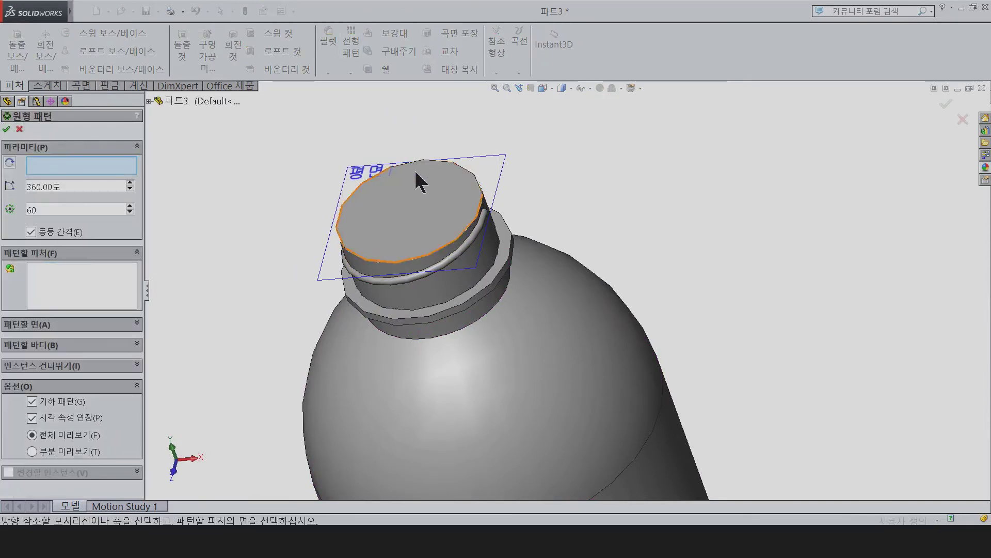
left_click(464, 168)
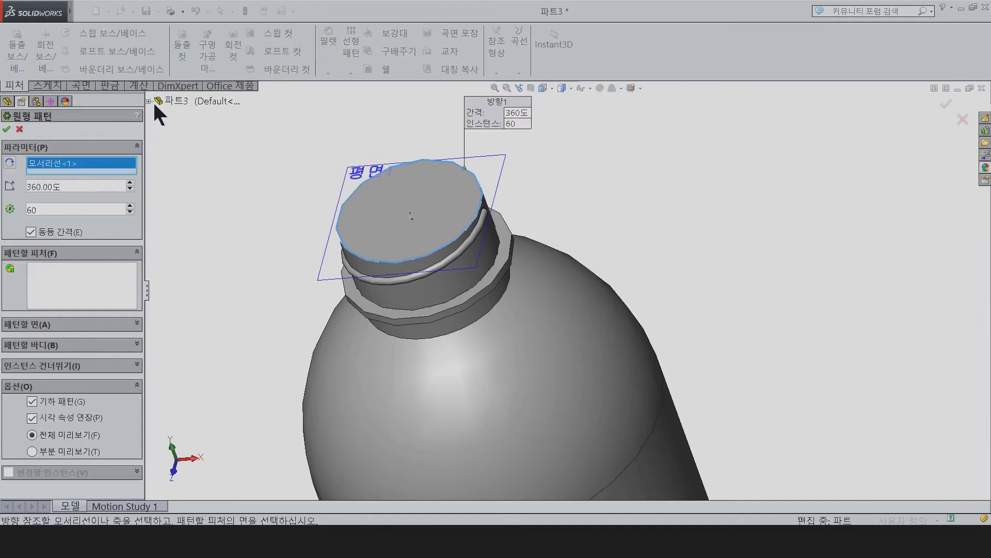
left_click(91, 297)
scroll(475, 270, "down", 3)
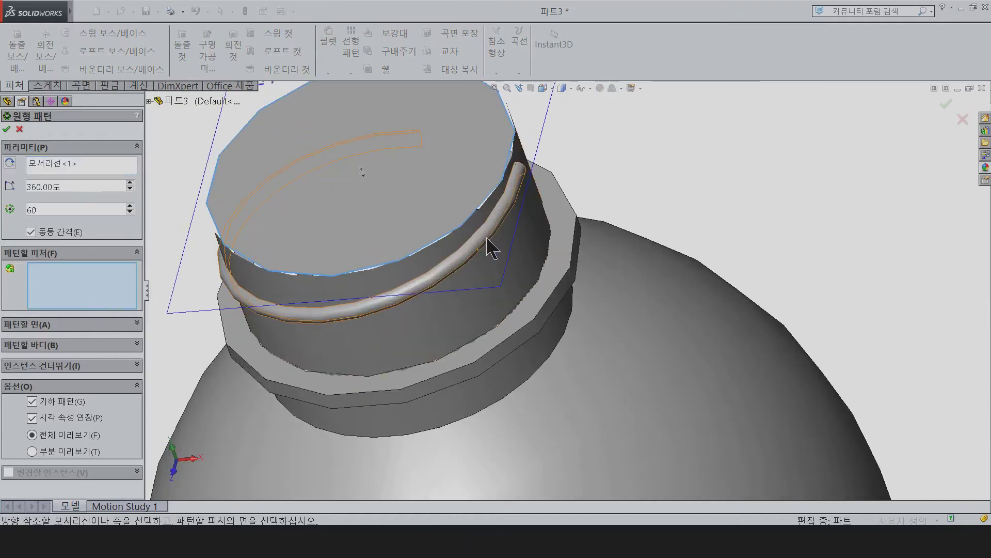
left_click(361, 303)
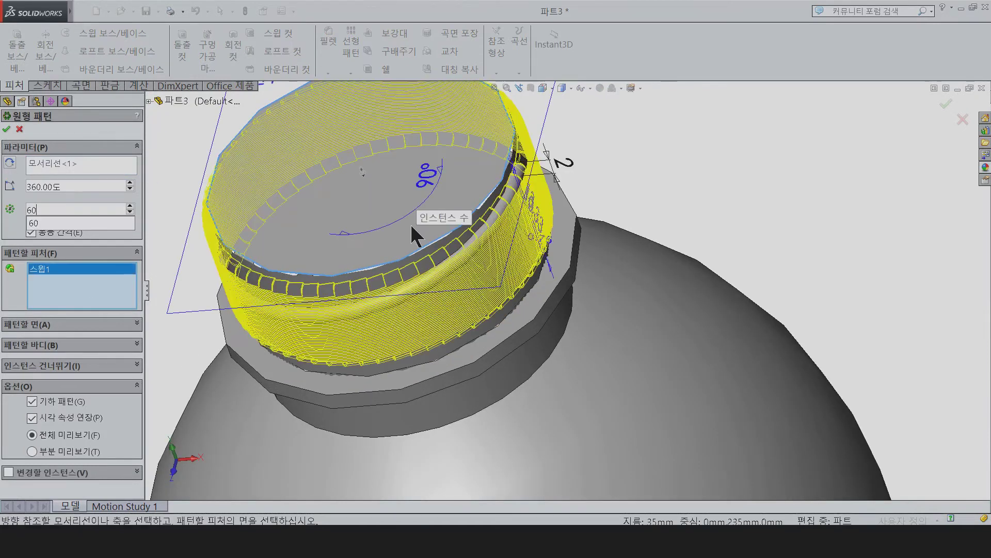
double_click(77, 209)
type("2")
key("Return")
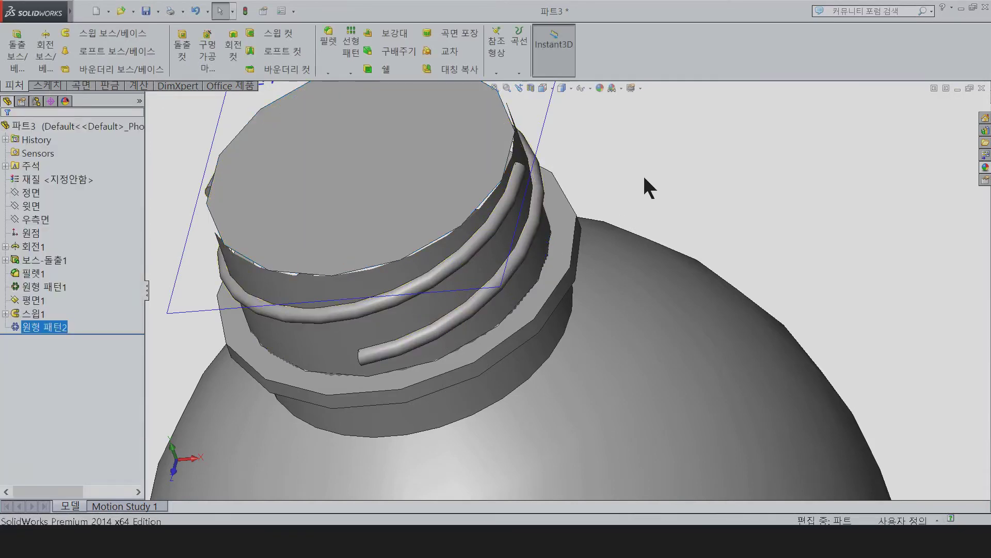
scroll(645, 189, "up", 5)
middle_click_drag(646, 188, 676, 191)
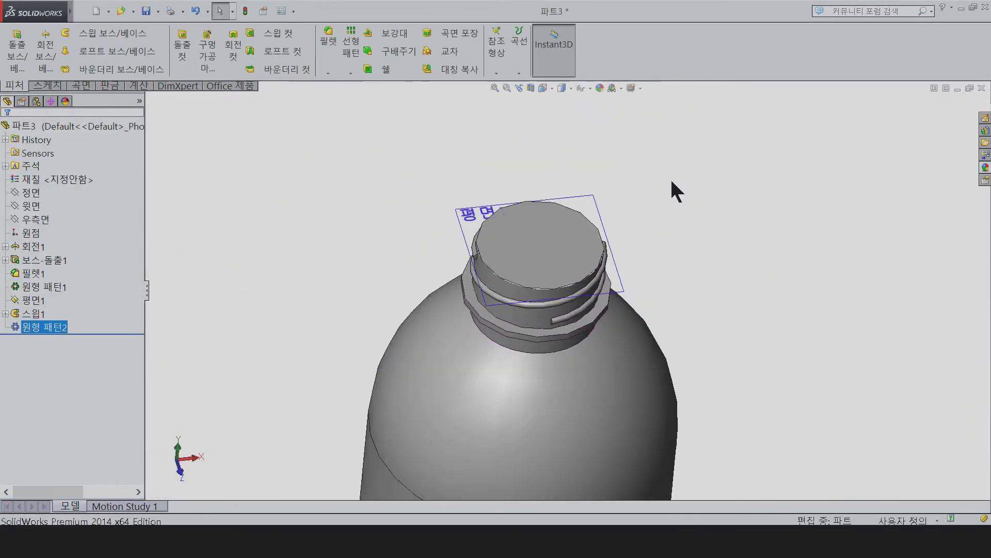
middle_click_drag(679, 237, 681, 161)
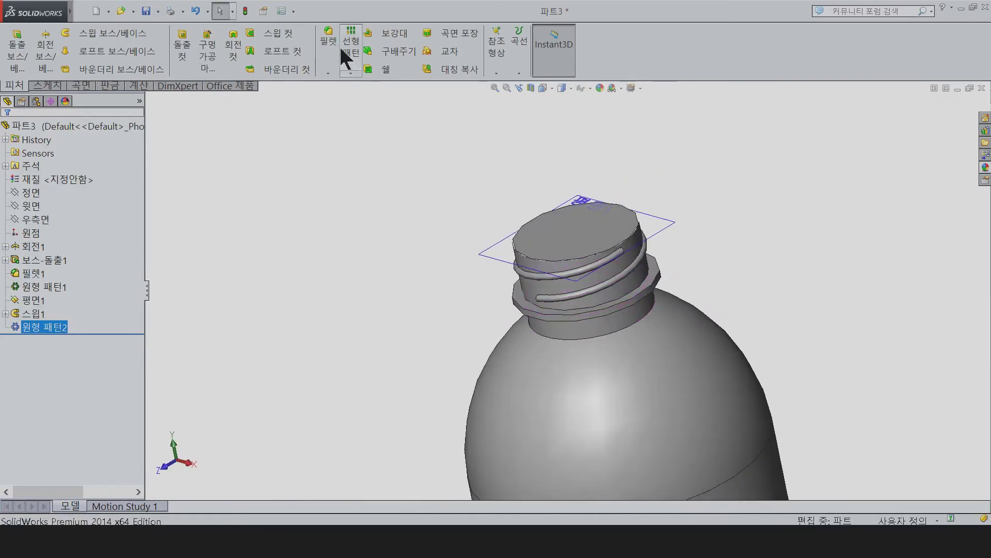
Start a fillet and select the first two thread bead end edges
left_click(327, 65)
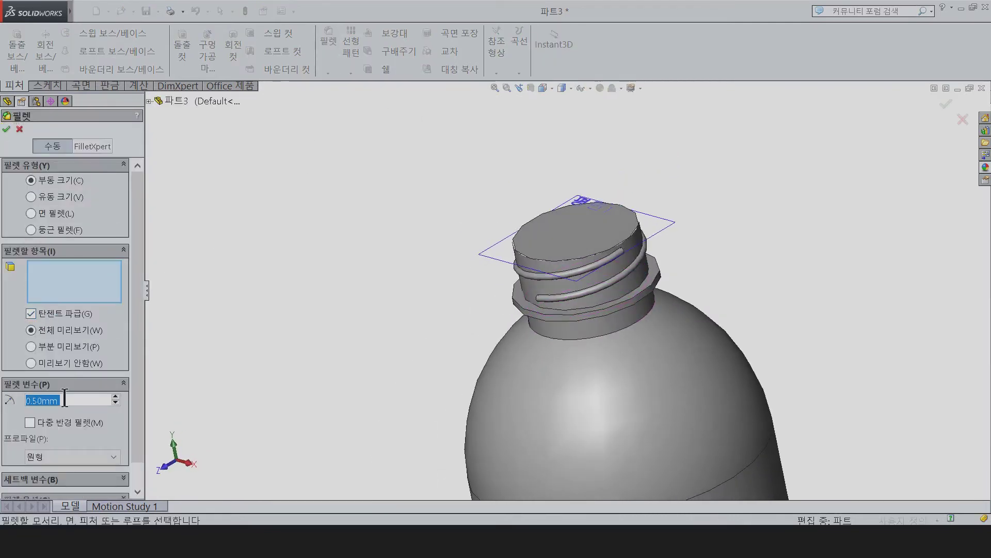
scroll(590, 300, "down", 3)
scroll(569, 275, "down", 4)
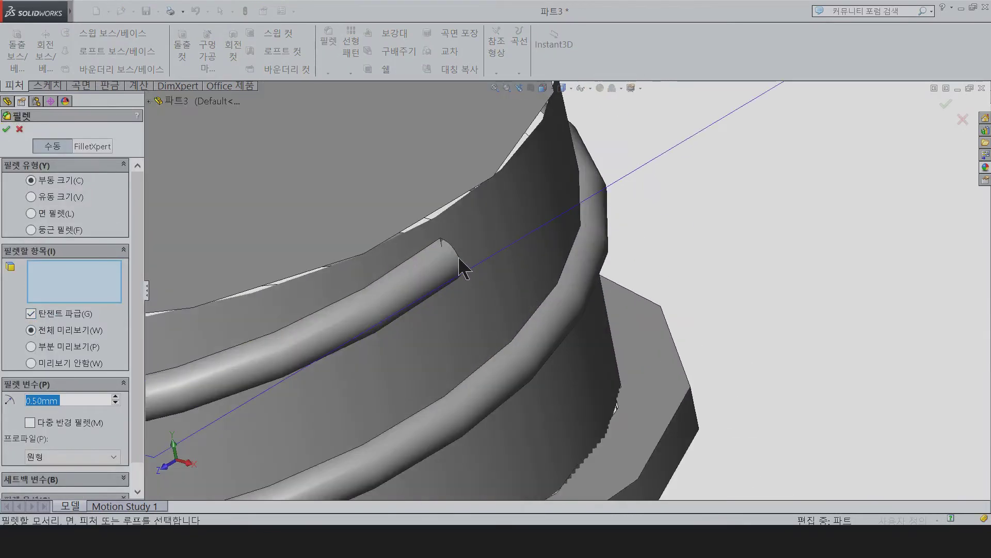
left_click(457, 265)
scroll(408, 346, "up", 2)
scroll(279, 428, "up", 2)
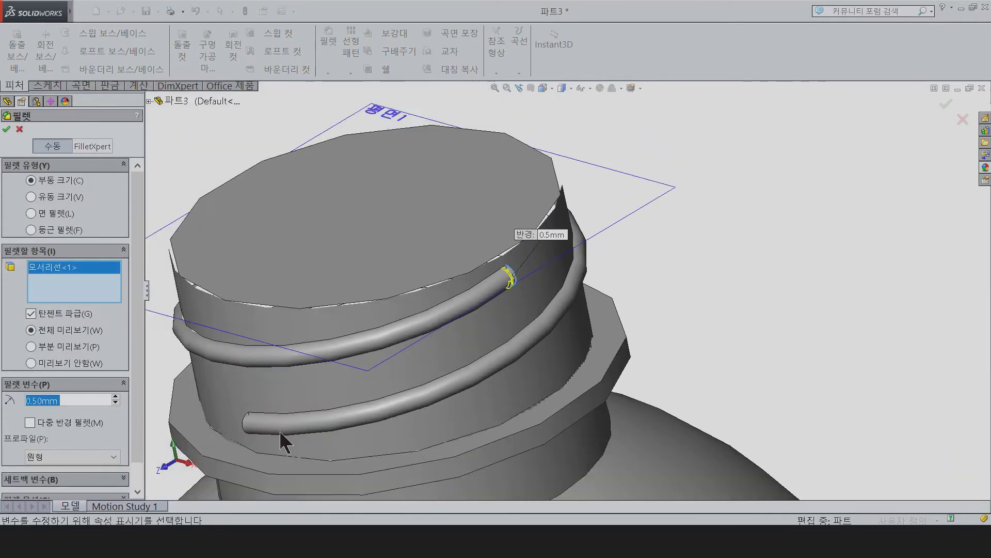
scroll(280, 432, "down", 2)
scroll(292, 410, "down", 3)
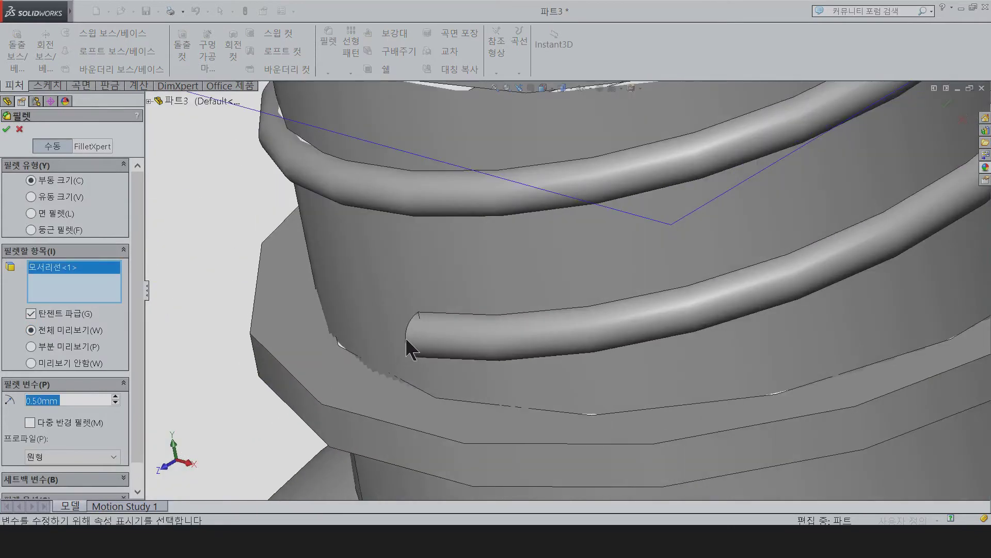
left_click(411, 338)
scroll(427, 354, "up", 3)
scroll(420, 265, "up", 3)
Try adding thread end faces to the fillet, then clear all selected items
mouse_move(421, 265)
middle_mouse_down()
mouse_move(453, 270)
mouse_move(515, 224)
middle_mouse_up()
scroll(514, 277, "down", 5)
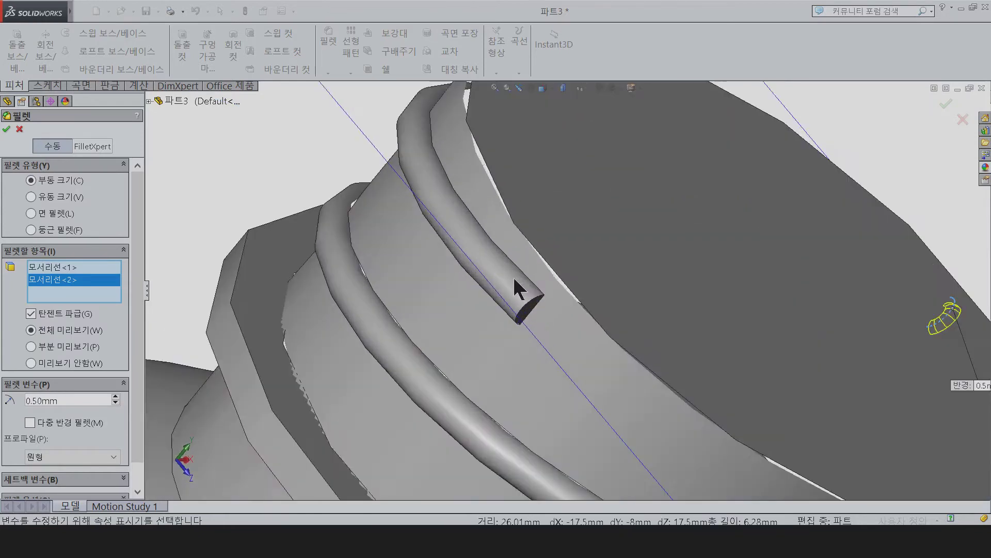
left_click(532, 301)
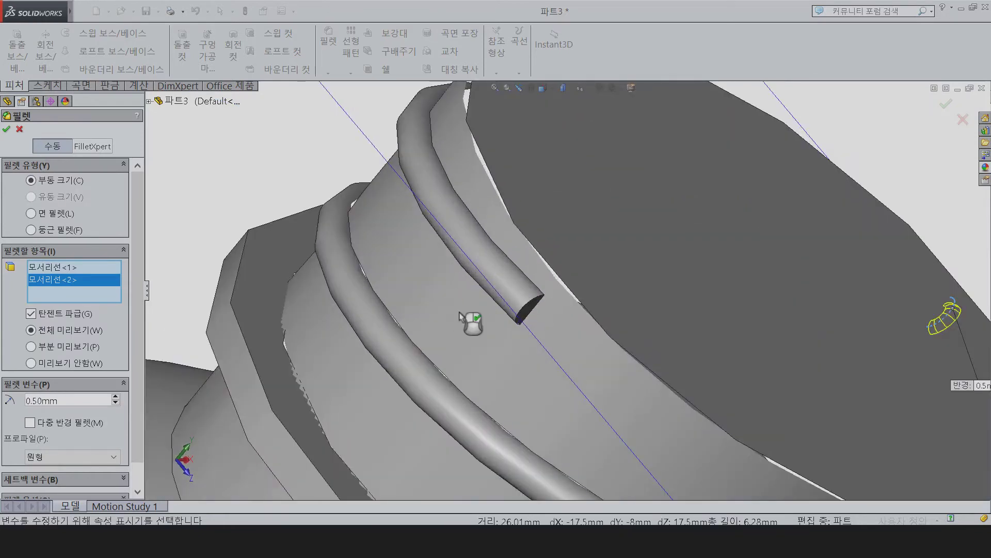
left_click(517, 292)
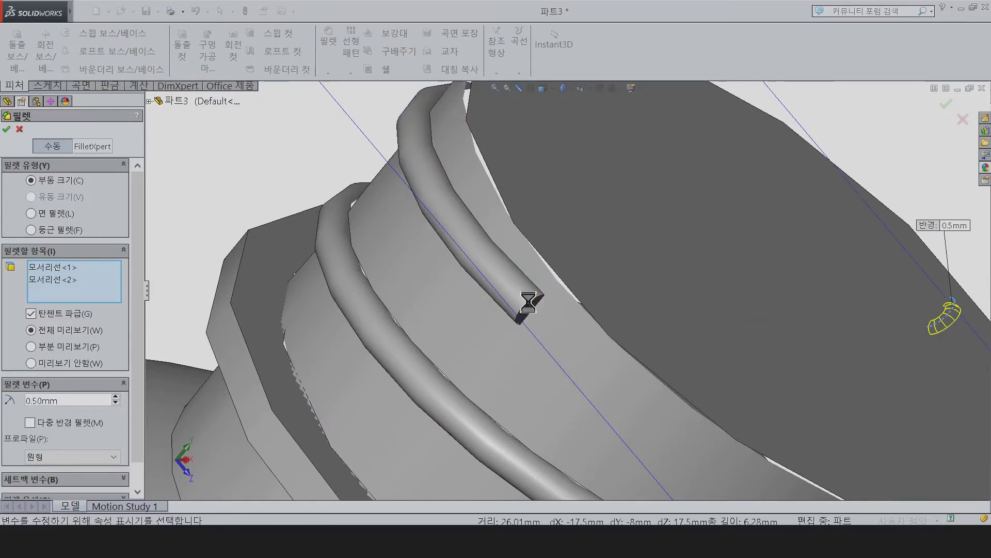
left_click(533, 321)
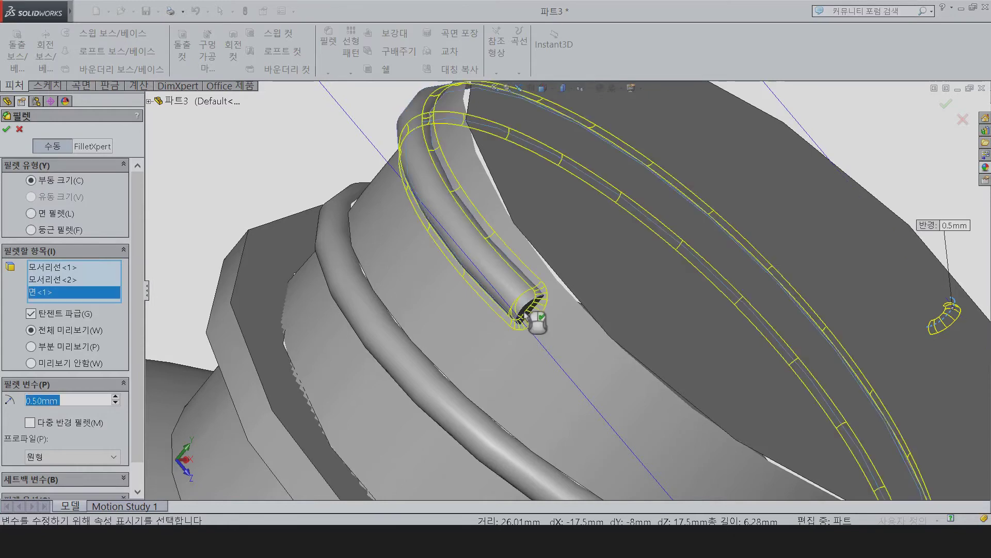
right_click(94, 289)
left_click(119, 319)
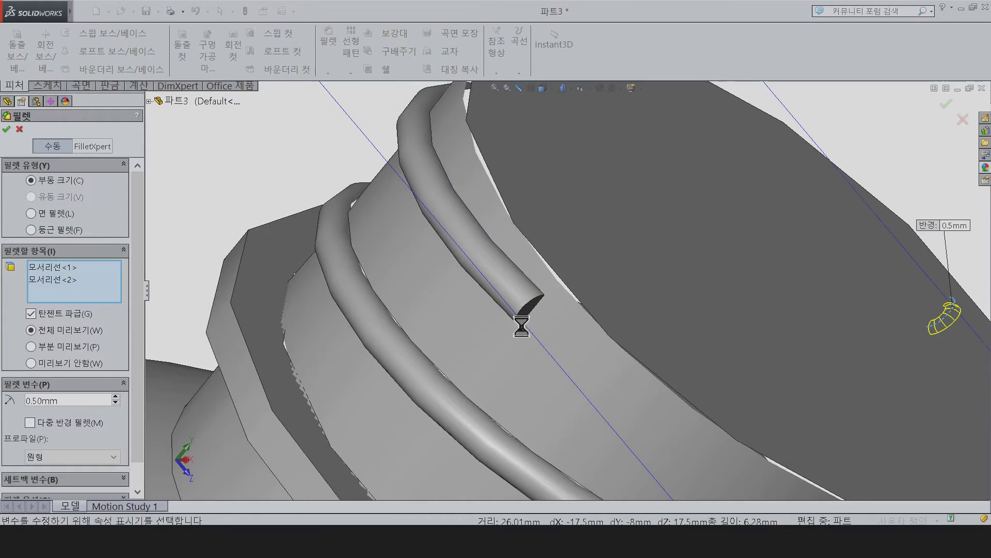
left_click(514, 347)
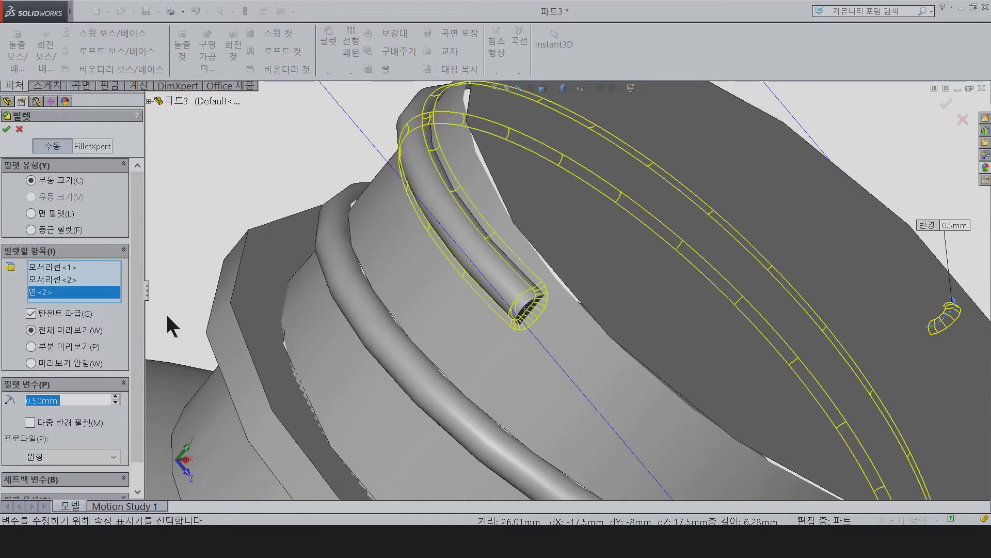
right_click(114, 291)
left_click(116, 300)
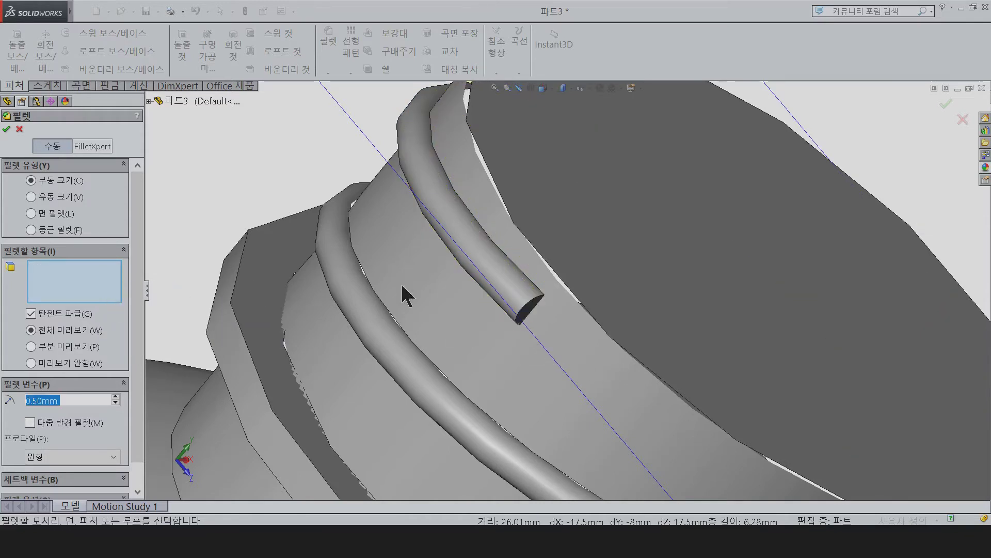
Reselect two cut-end edges of the thread beads for the fillet
scroll(537, 309, "down", 3)
left_click(542, 297)
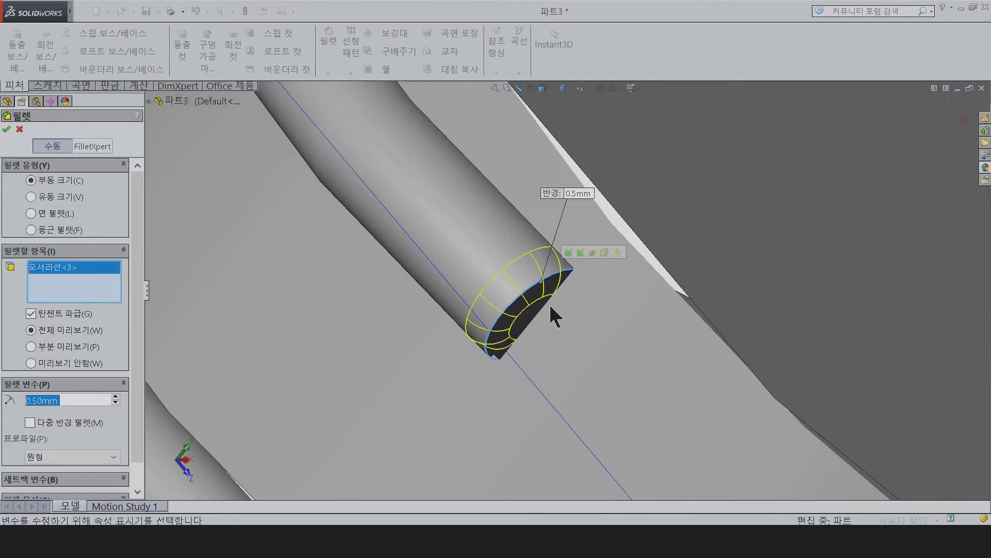
scroll(567, 323, "up", 5)
scroll(620, 371, "up", 4)
scroll(636, 385, "down", 3)
scroll(584, 325, "down", 3)
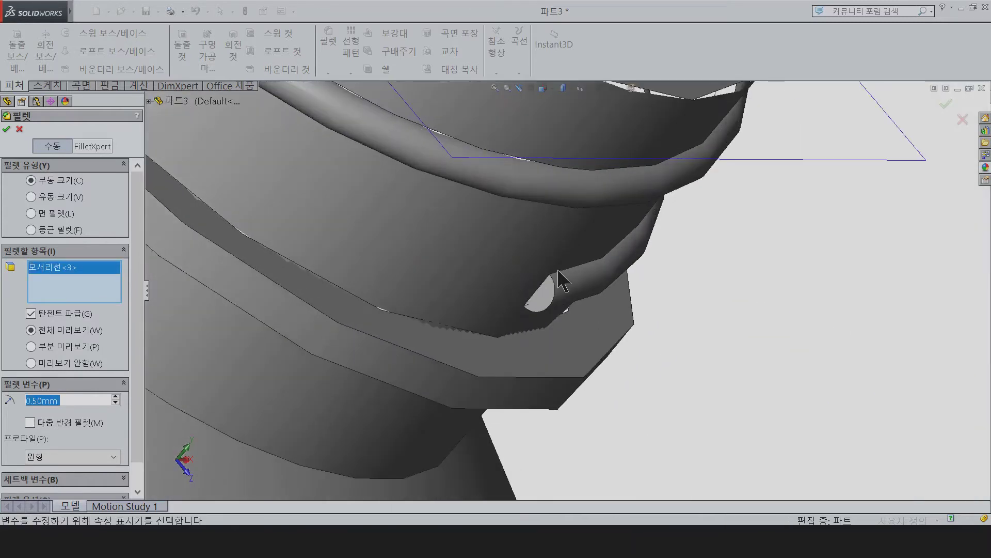
left_click(559, 285)
middle_click_drag(738, 235, 697, 217)
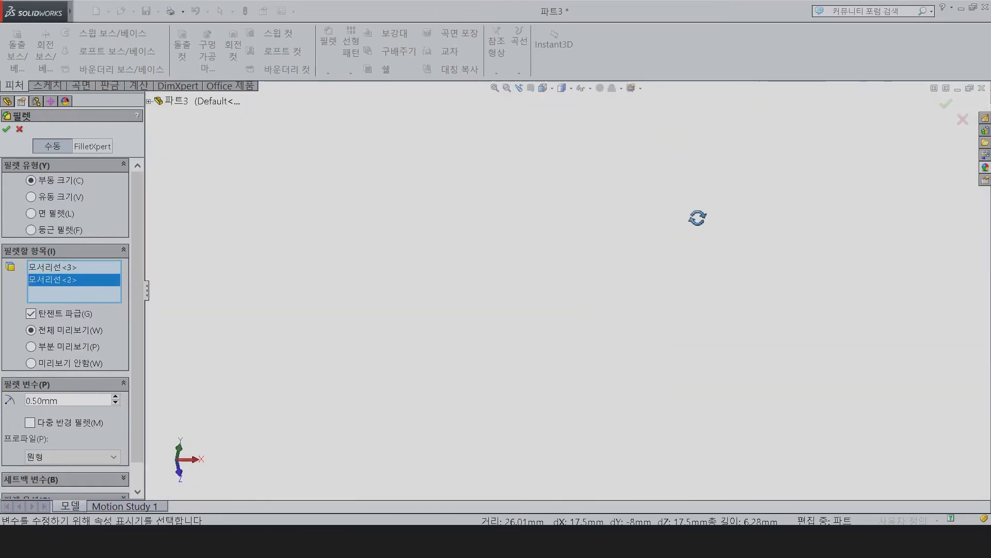
scroll(460, 272, "up", 5)
mouse_move(454, 261)
middle_mouse_down()
mouse_move(393, 311)
mouse_move(362, 289)
middle_mouse_up()
scroll(336, 279, "down", 3)
scroll(465, 284, "down", 3)
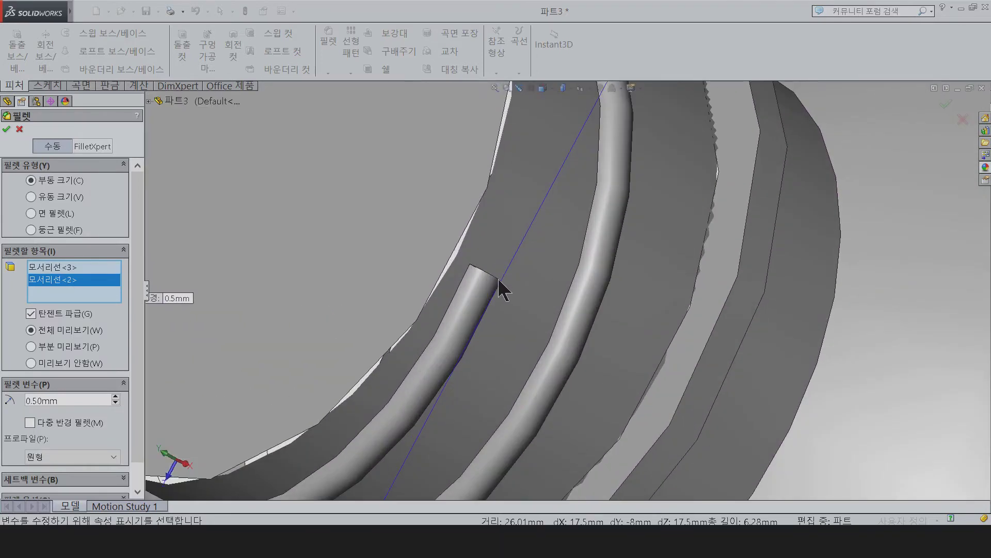
Add the third and fourth thread end edges, apply the 0.5 mm fillet, and view isometric
left_click(503, 287)
scroll(519, 293, "up", 3)
scroll(519, 293, "up", 3)
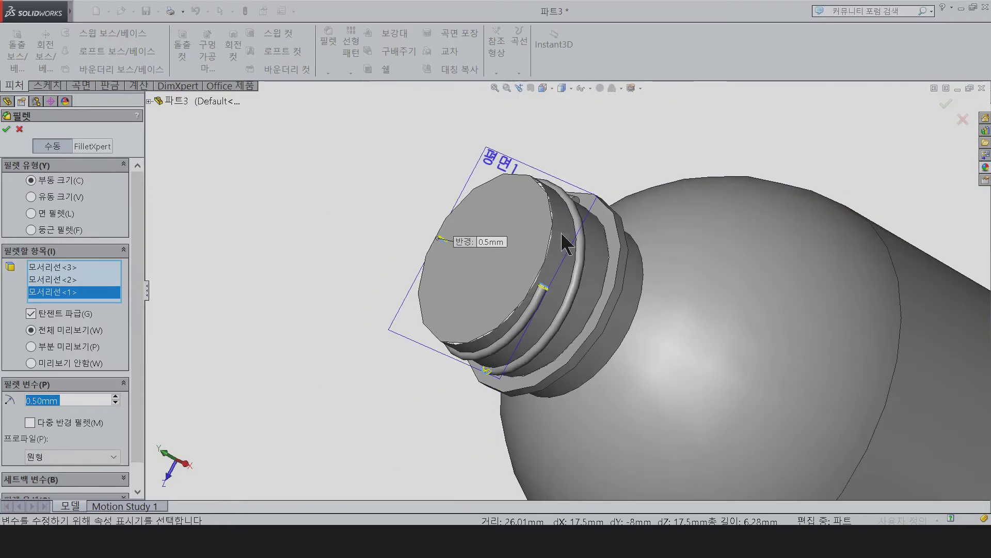
middle_click_drag(532, 289, 532, 310)
scroll(614, 182, "down", 3)
scroll(594, 206, "down", 3)
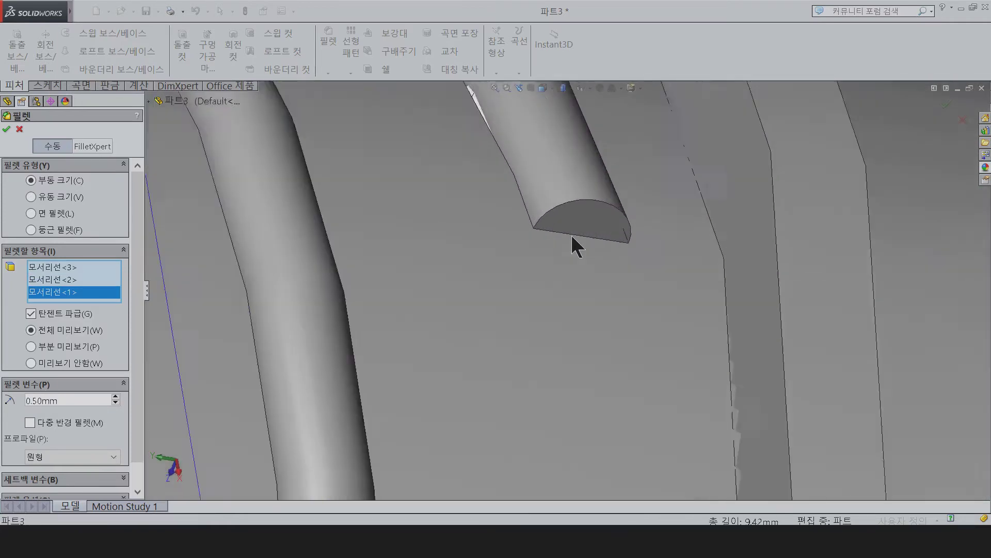
left_click(573, 195)
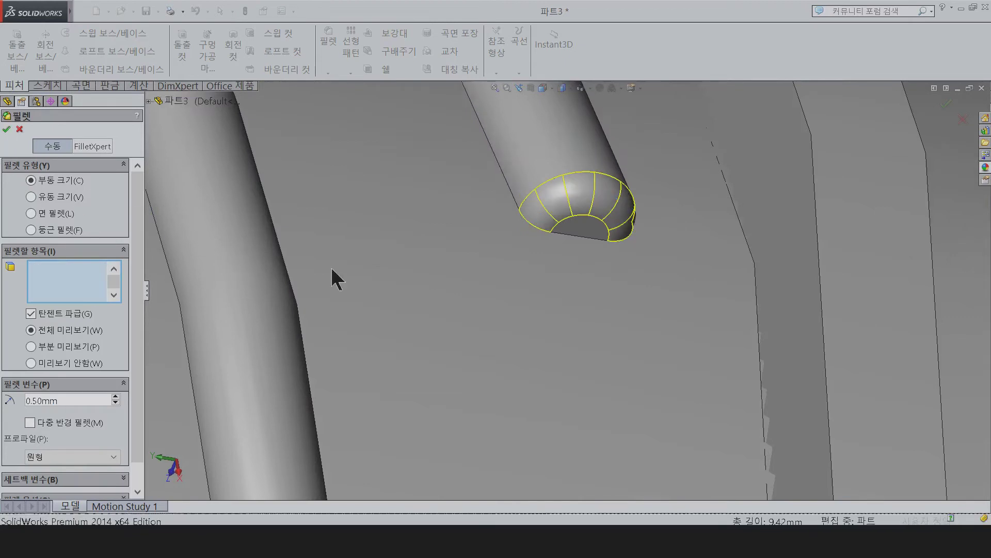
key("Return")
key("ctrl+7")
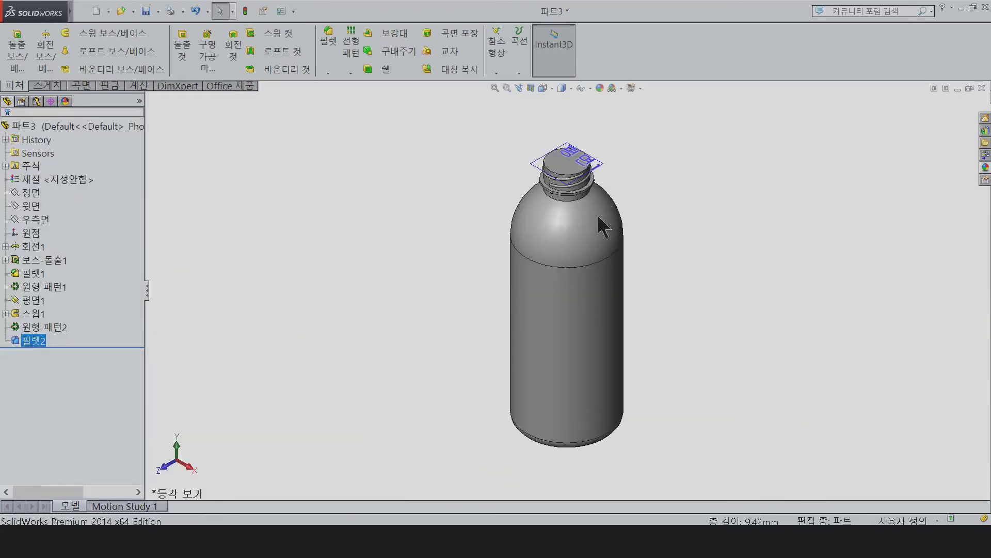
Shell the bottle to 1 mm walls with the neck's top face removed, accepting the warning
left_click(382, 69)
type("1")
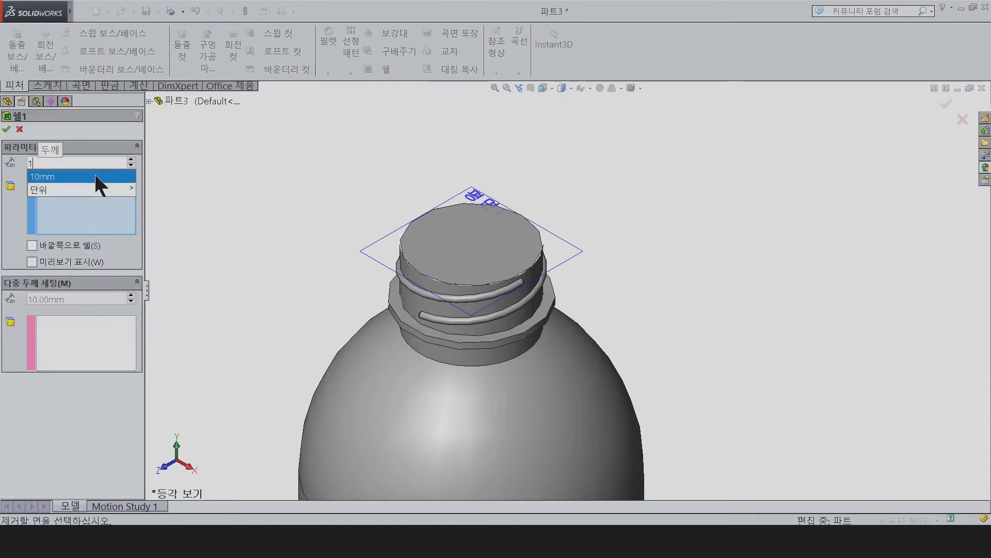
type("0mm")
double_click(95, 163)
type("1")
left_click(73, 221)
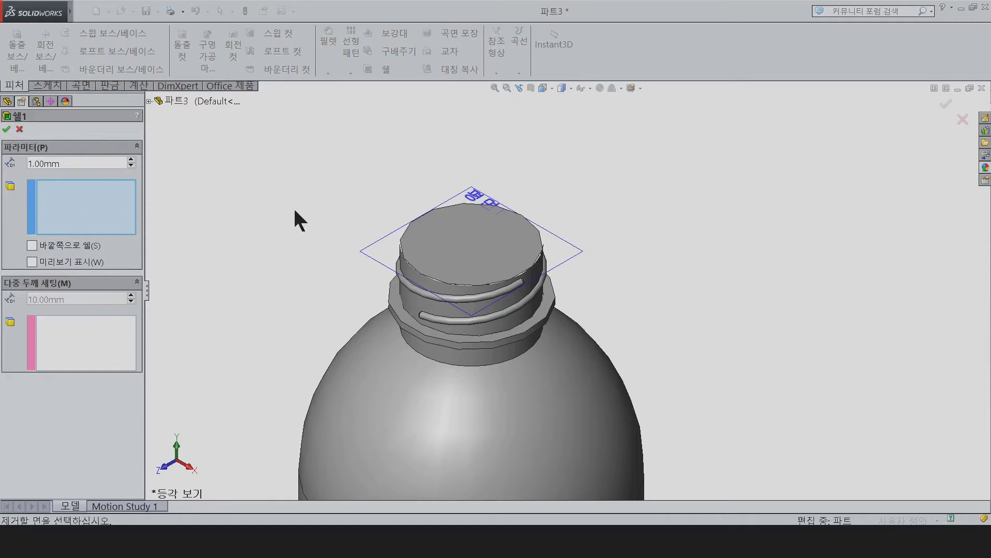
left_click(482, 243)
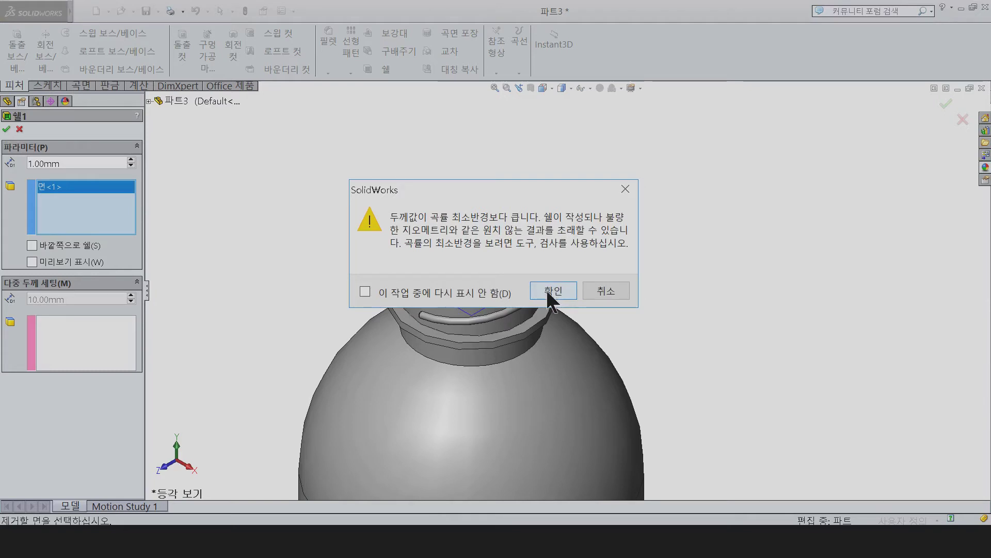
left_click(552, 292)
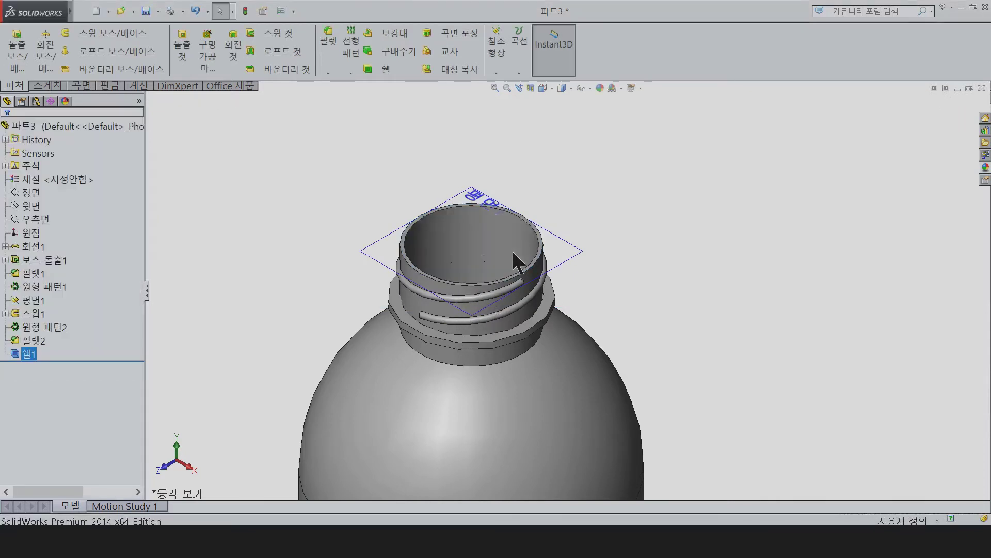
Return to isometric view and hide the plane 평면1
scroll(581, 230, "up", 2)
scroll(615, 318, "up", 4)
scroll(631, 335, "up", 2)
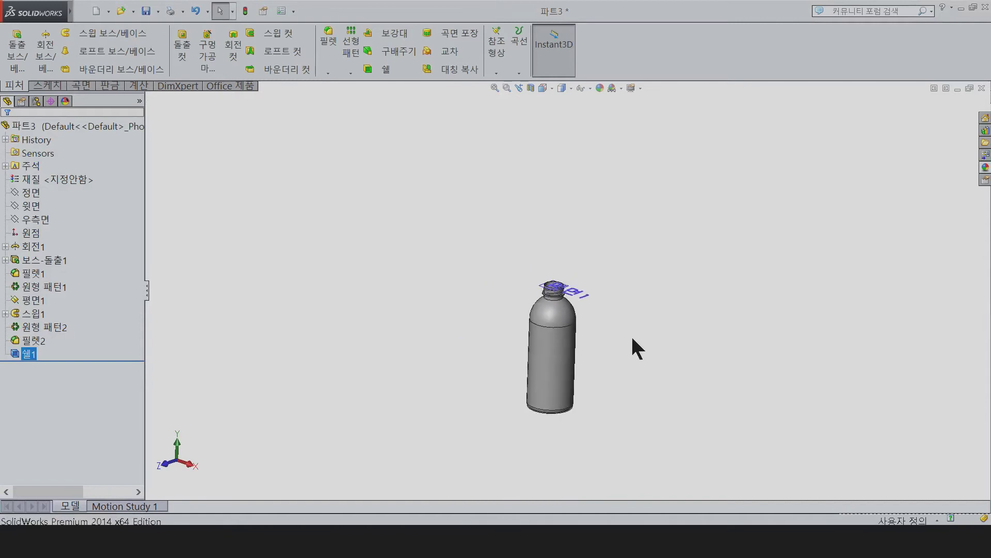
scroll(617, 349, "down", 3)
mouse_move(613, 348)
middle_mouse_down()
mouse_move(552, 151)
mouse_move(522, 256)
mouse_move(518, 341)
middle_mouse_up()
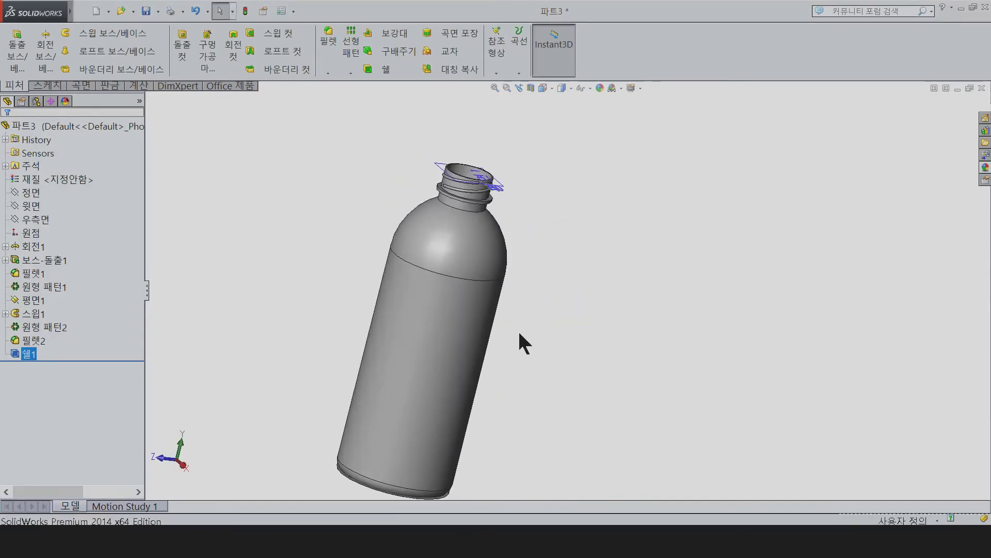
scroll(518, 330, "down", 2)
key("ctrl+7")
left_click(32, 301)
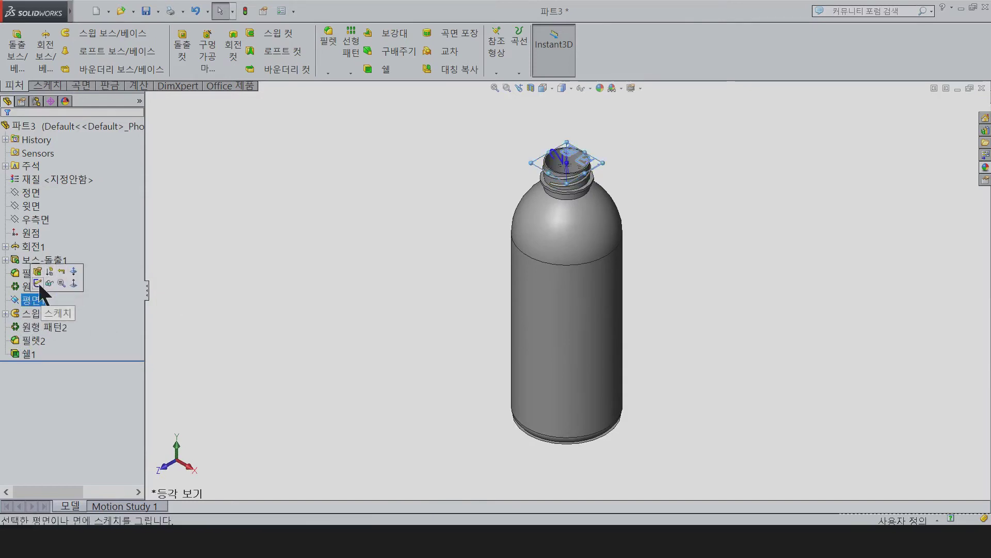
left_click(50, 282)
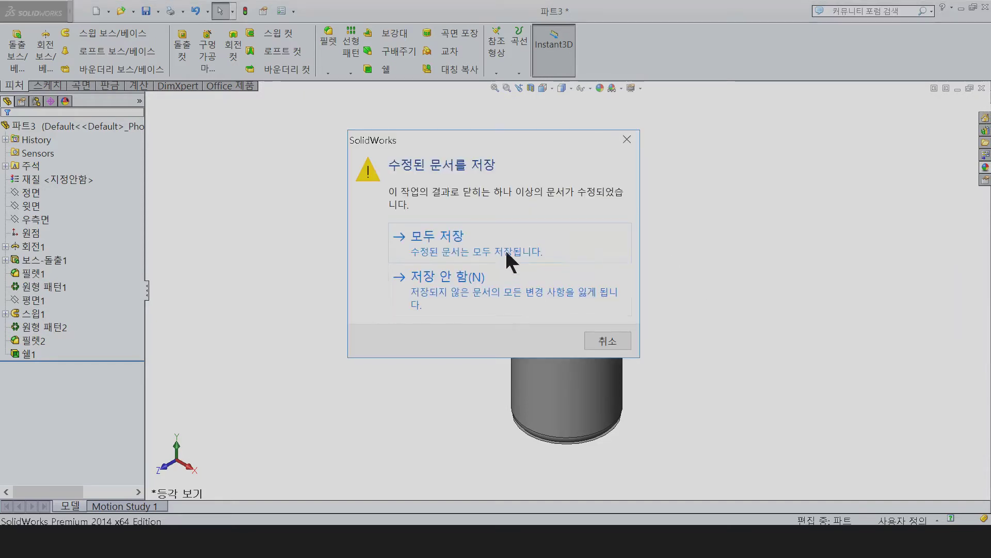
Save the bottle part as 01_Milk Bottle and close it
left_click(504, 249)
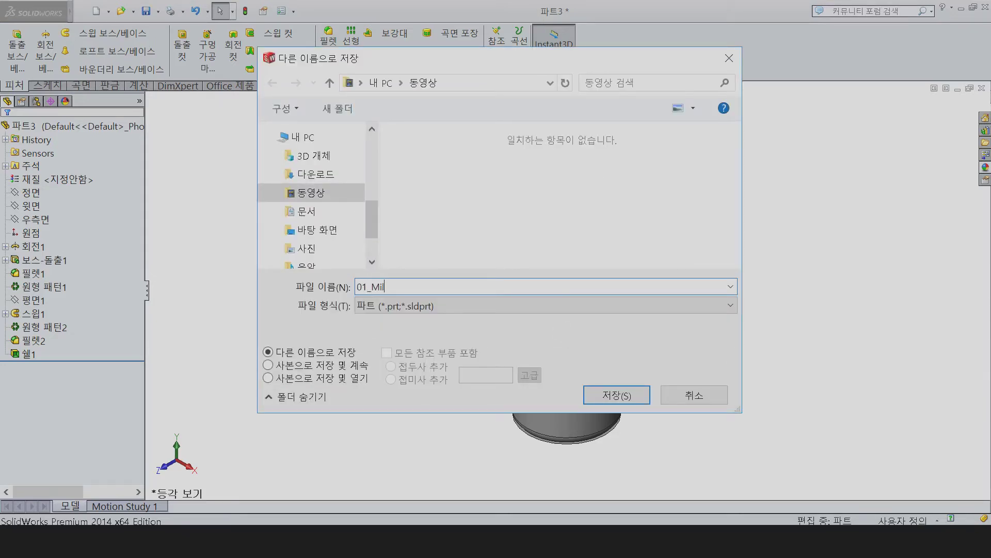
type("01_Milk Bottle")
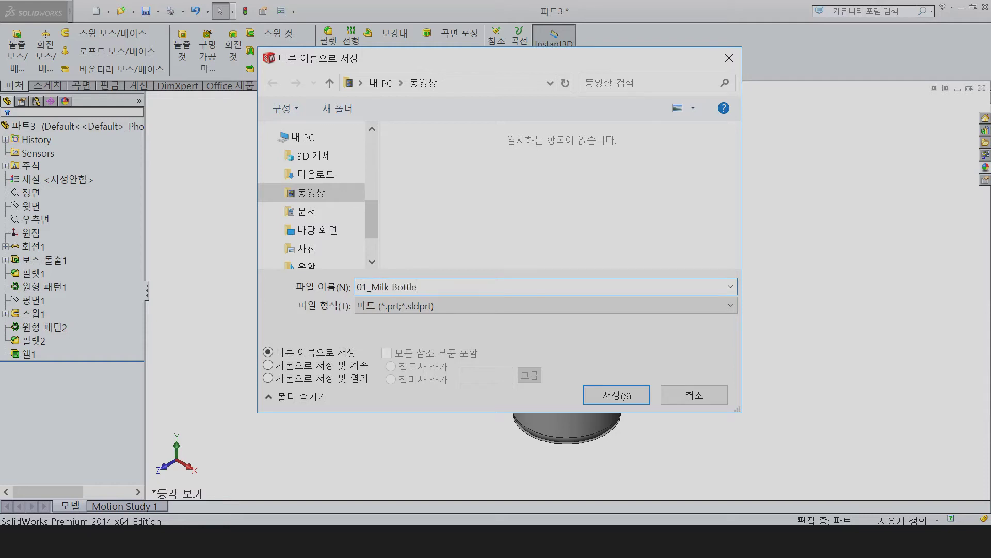
key("Return")
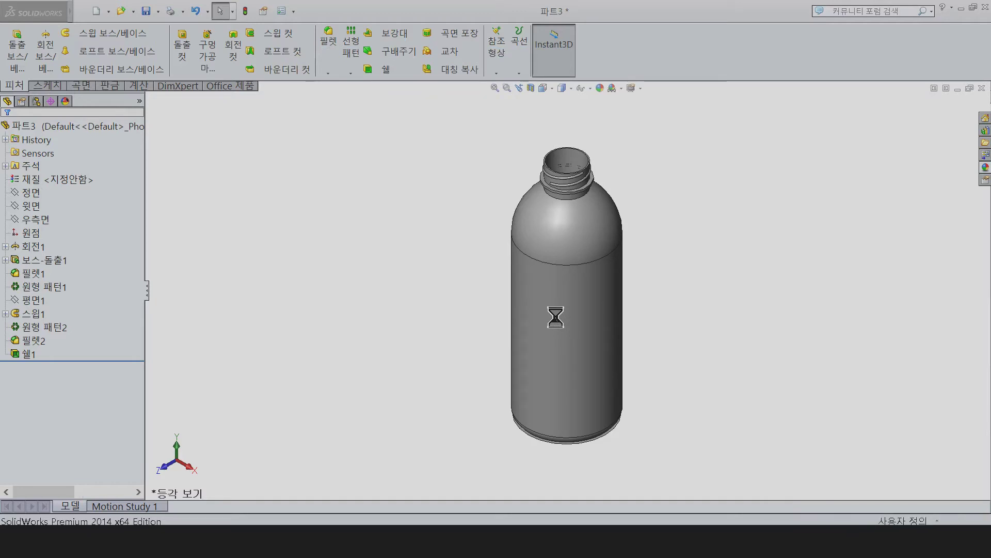
key("ctrl+w")
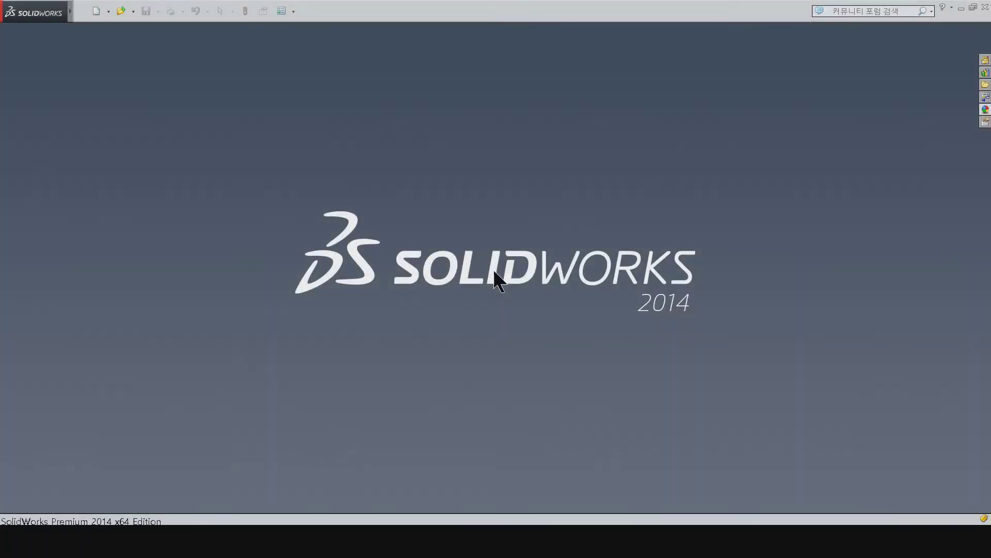
Create a new part and begin a sketch on the front plane 정면
left_click(96, 11)
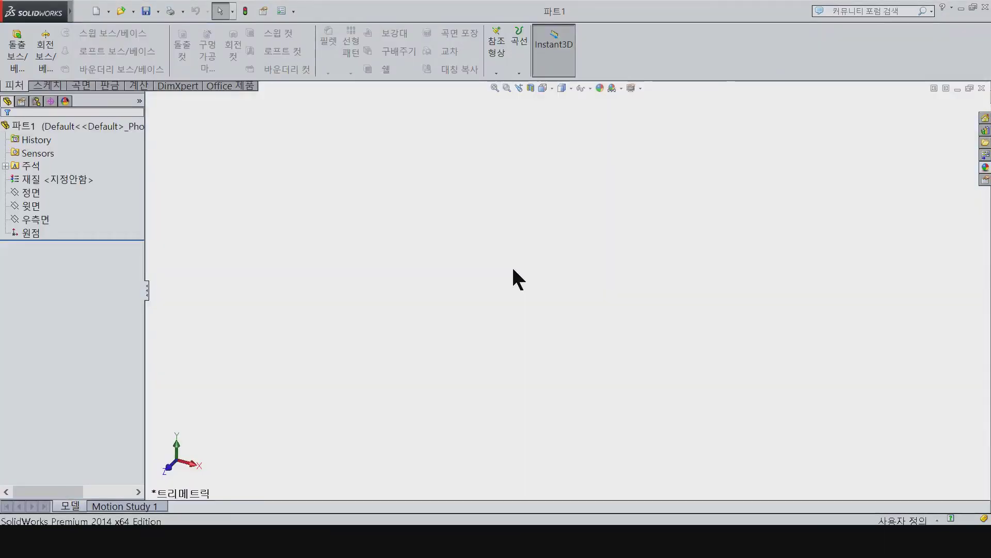
left_click(31, 192)
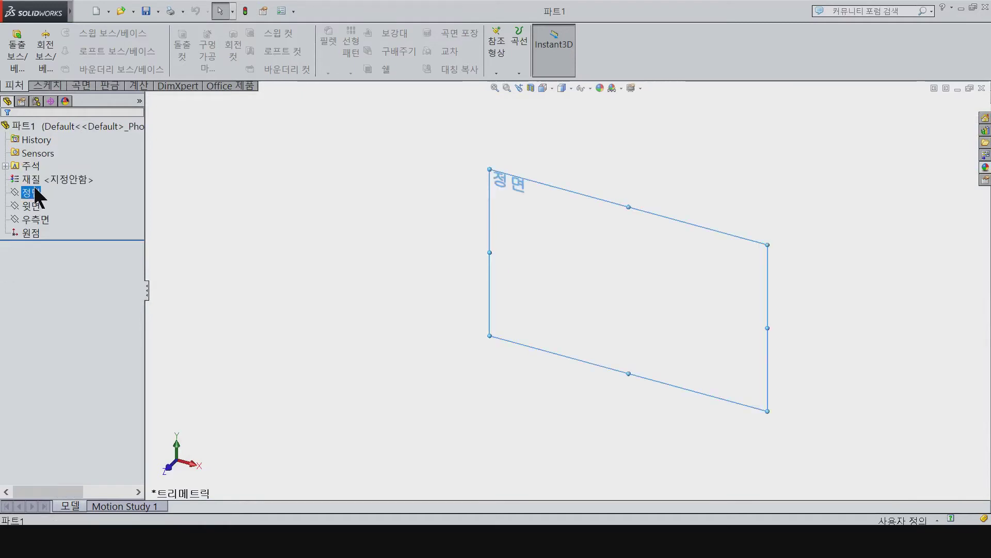
left_click(37, 170)
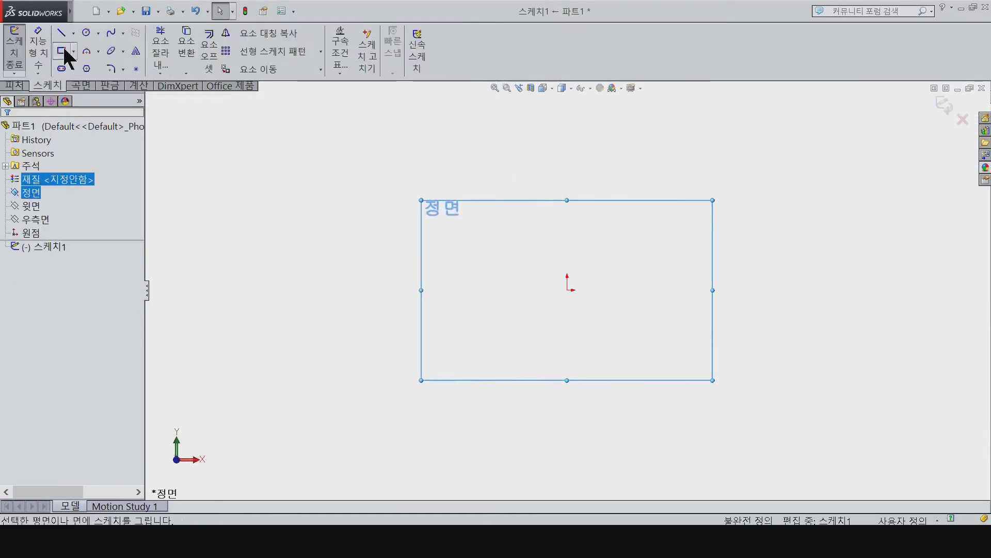
Draw the closed stepped cap outline with the Line tool, eight segments back to the start
left_click(652, 290)
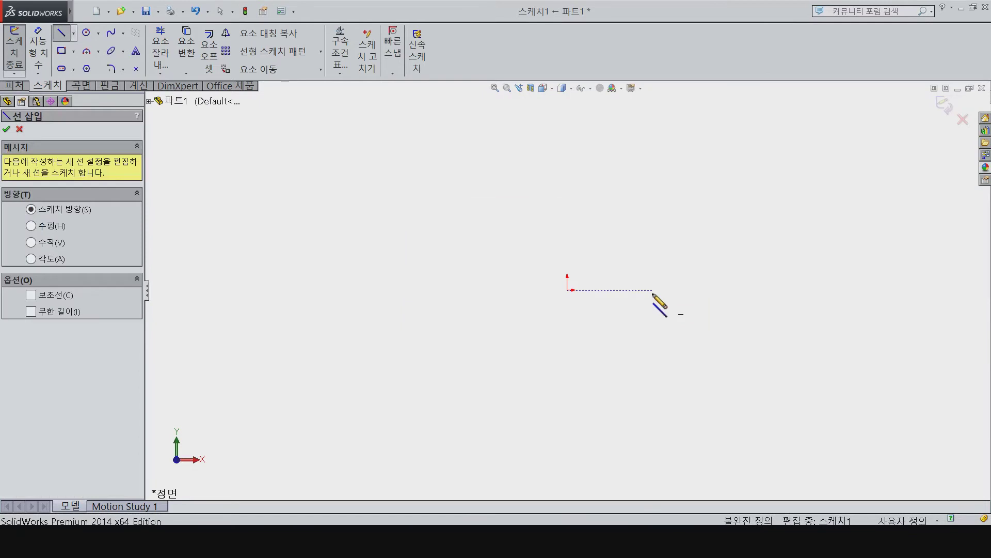
left_click(702, 290)
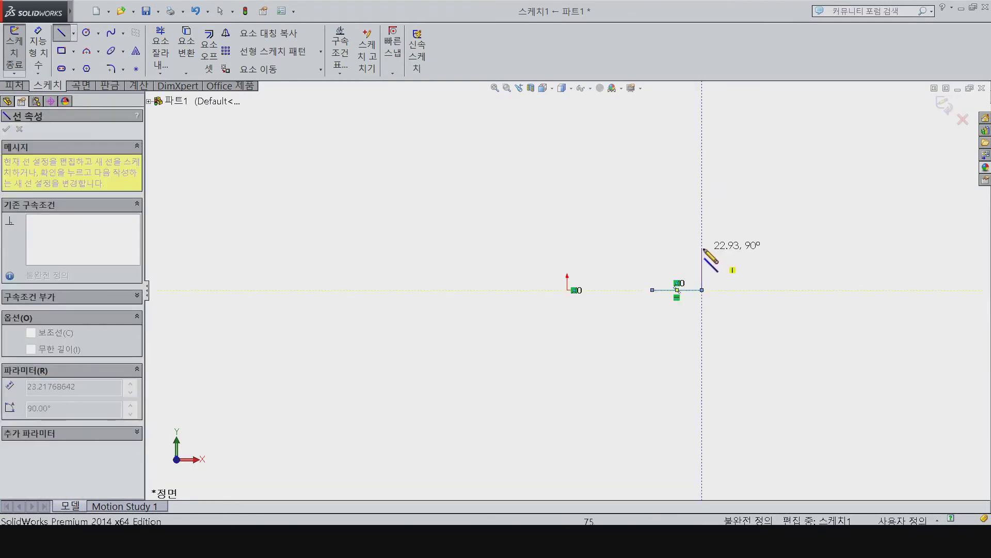
left_click(702, 248)
left_click(678, 248)
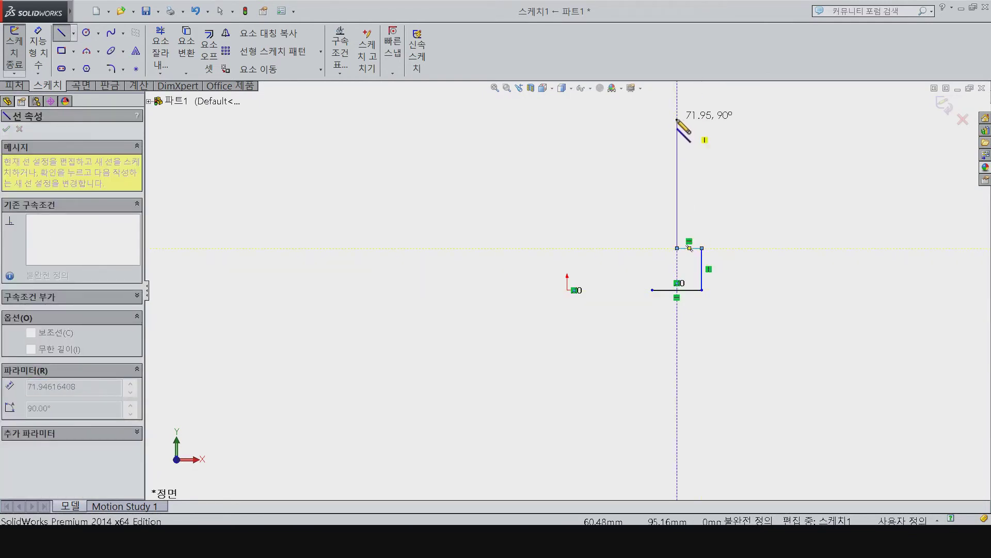
left_click(677, 119)
left_click(567, 118)
left_click(567, 146)
left_click(653, 146)
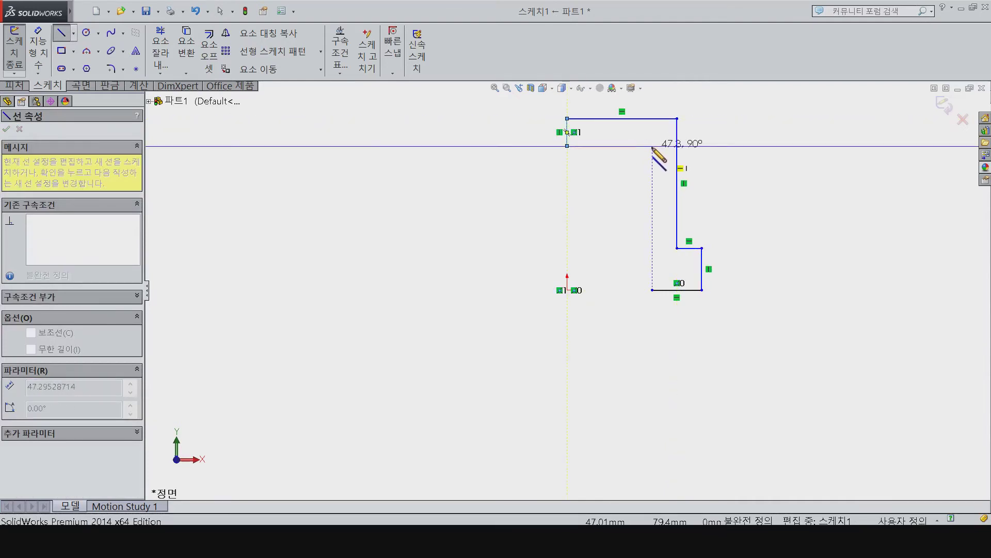
left_click(652, 290)
Place a height dimension between the inner top line and the bottom line
right_click_drag(642, 421, 639, 412)
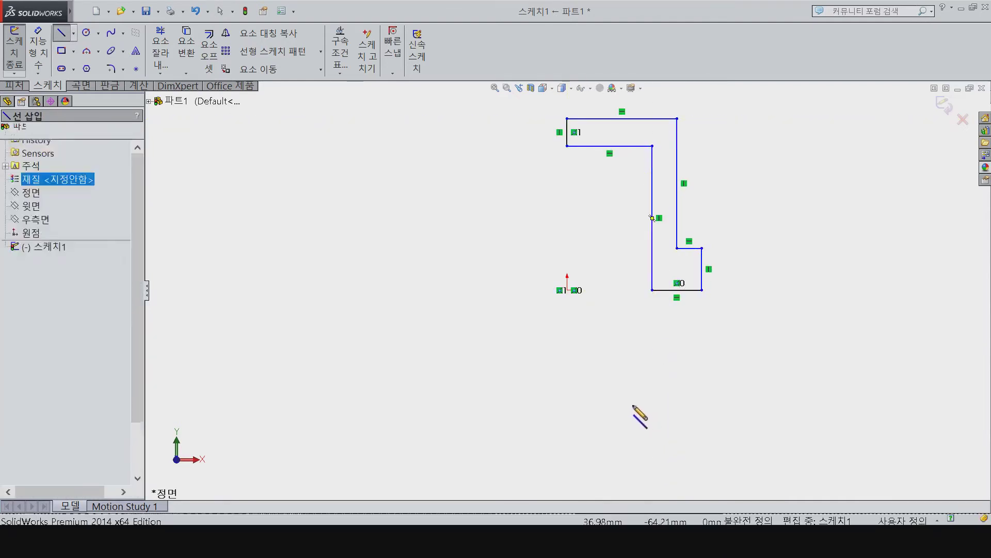
left_click(601, 146)
left_click(677, 291)
left_click(409, 288)
Confirm the 14 mm height and dimension the width from the origin to 19 mm
key("Return")
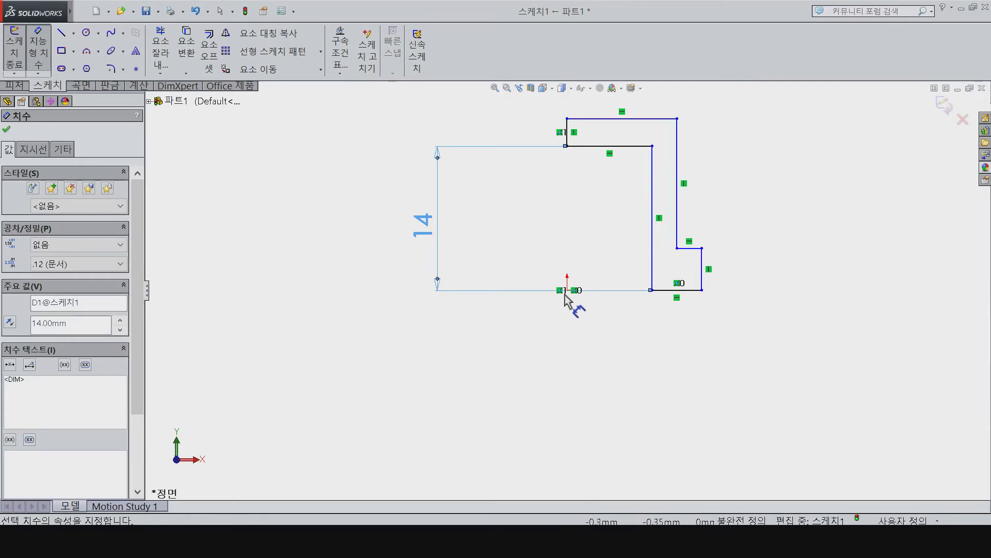
left_click(566, 291)
left_click(656, 281)
left_click(599, 379)
type("19")
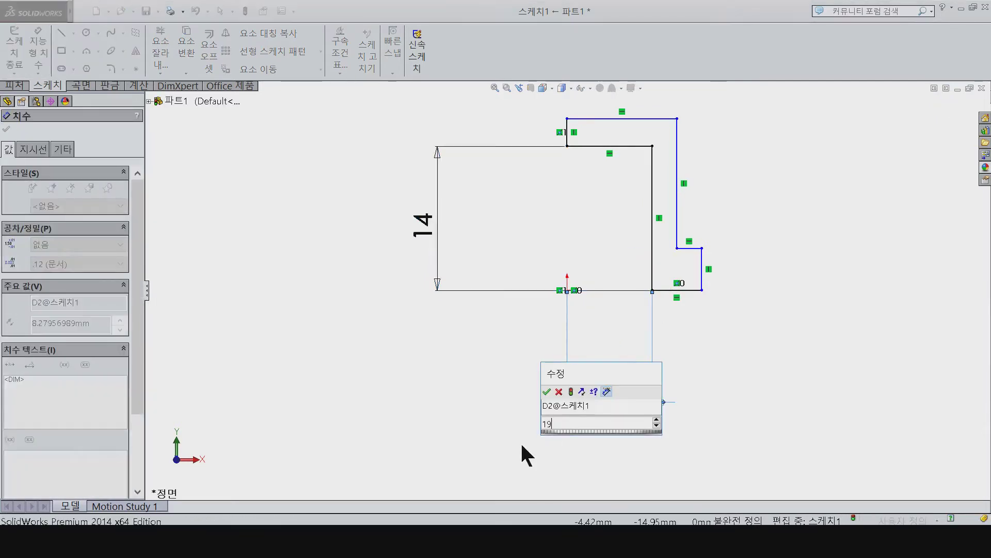
key("Return")
key("Escape")
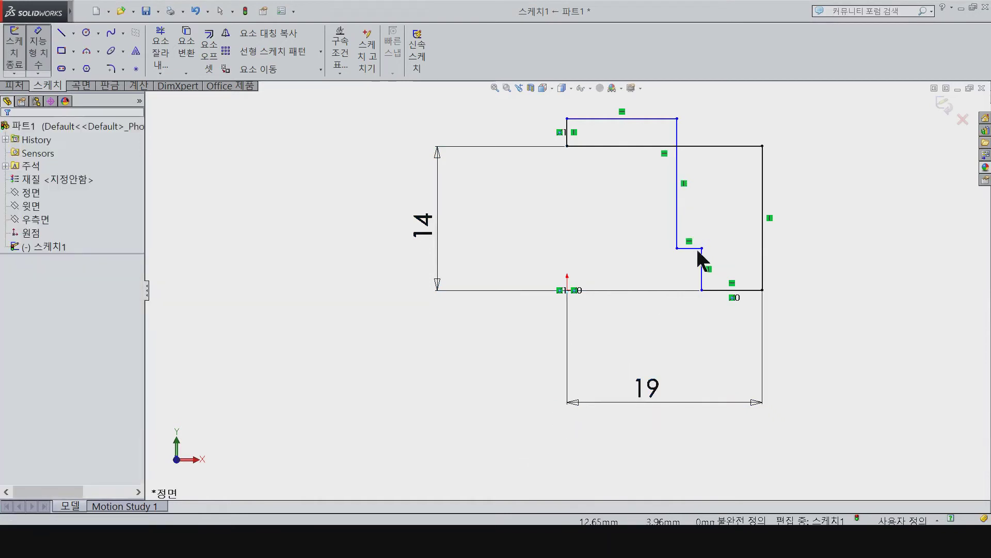
Drag the step and outer line outward, then set the lip width to 1.40 mm
left_click_drag(702, 248, 887, 250)
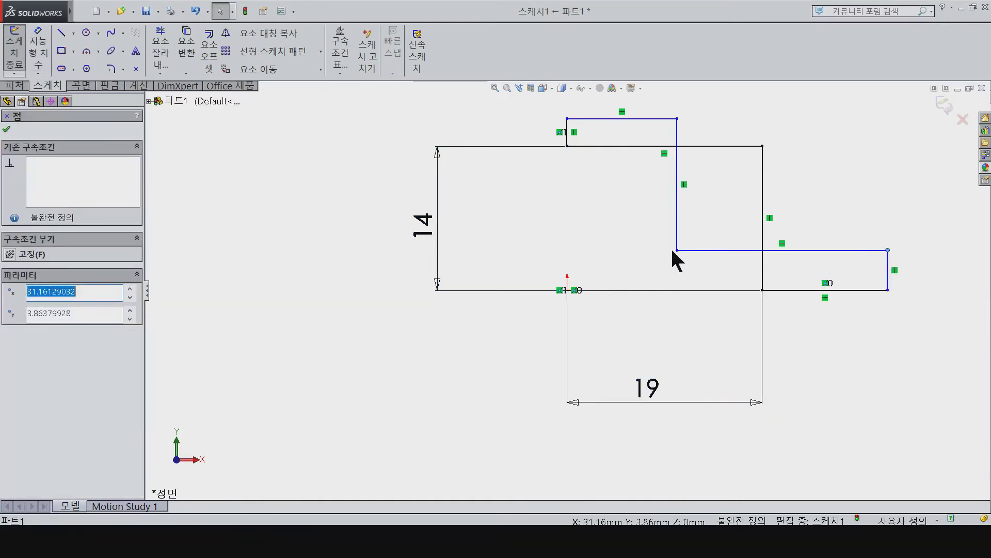
left_click_drag(677, 245, 817, 174)
key("Escape")
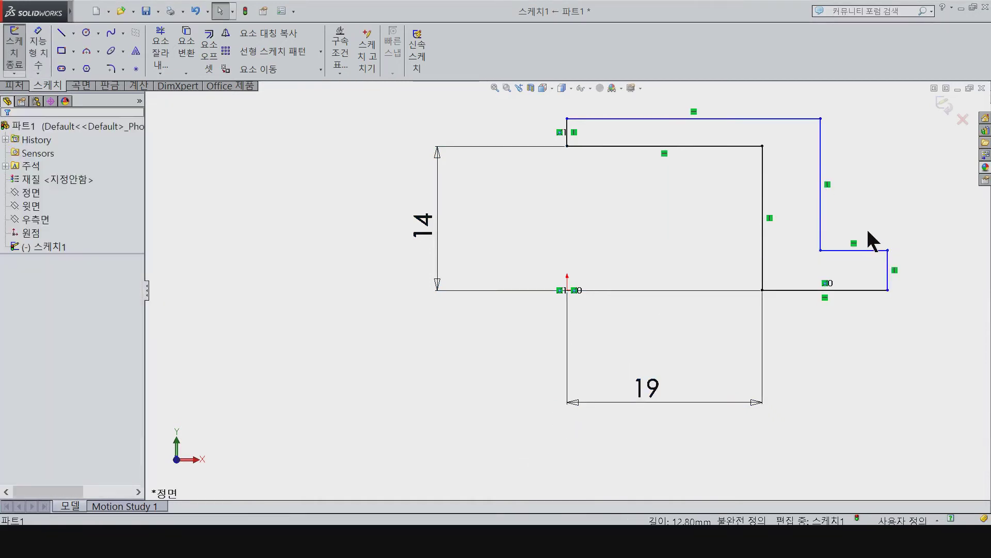
key("d")
left_click(860, 290)
left_click(705, 370)
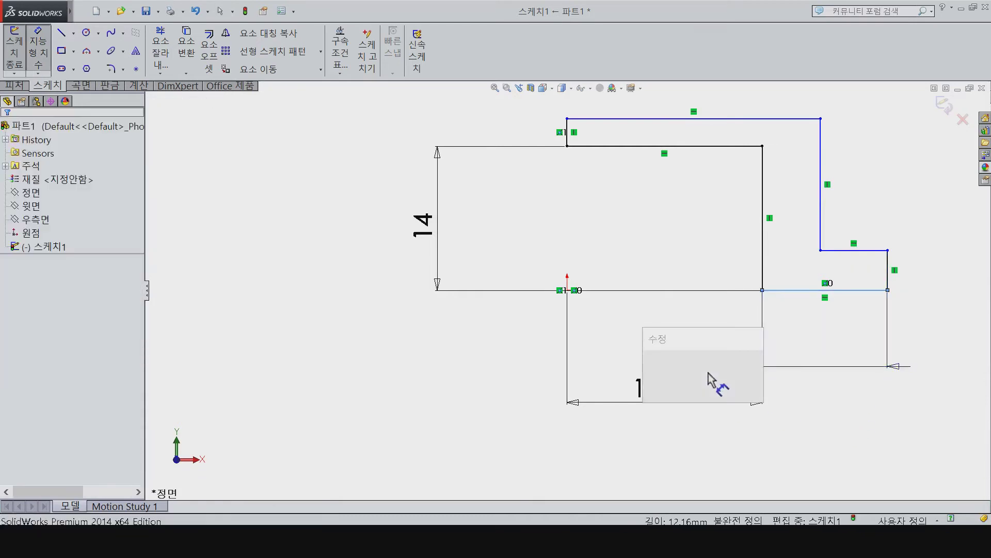
type("1")
key("Return")
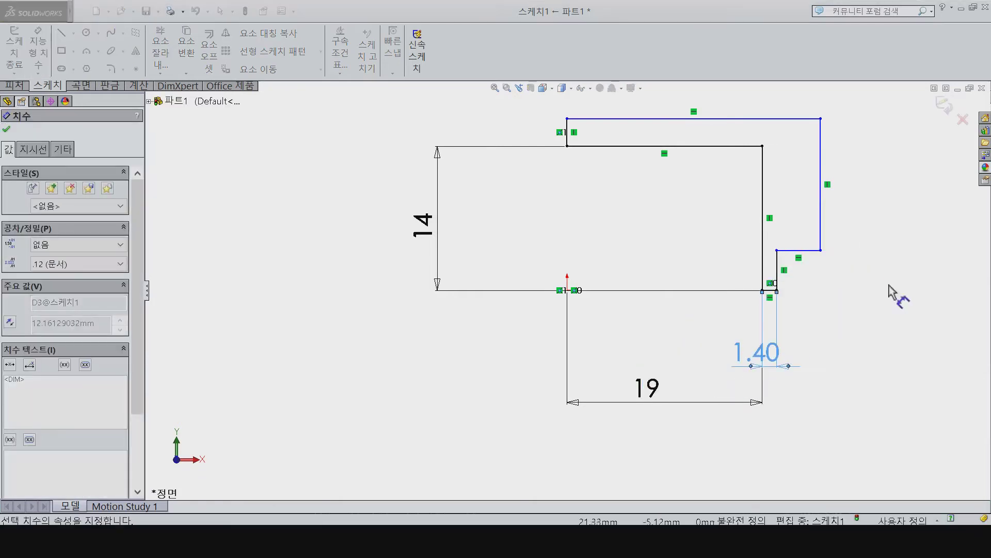
Dimension the wall thickness to 1 mm and the lip height to 2 mm
left_click(821, 238)
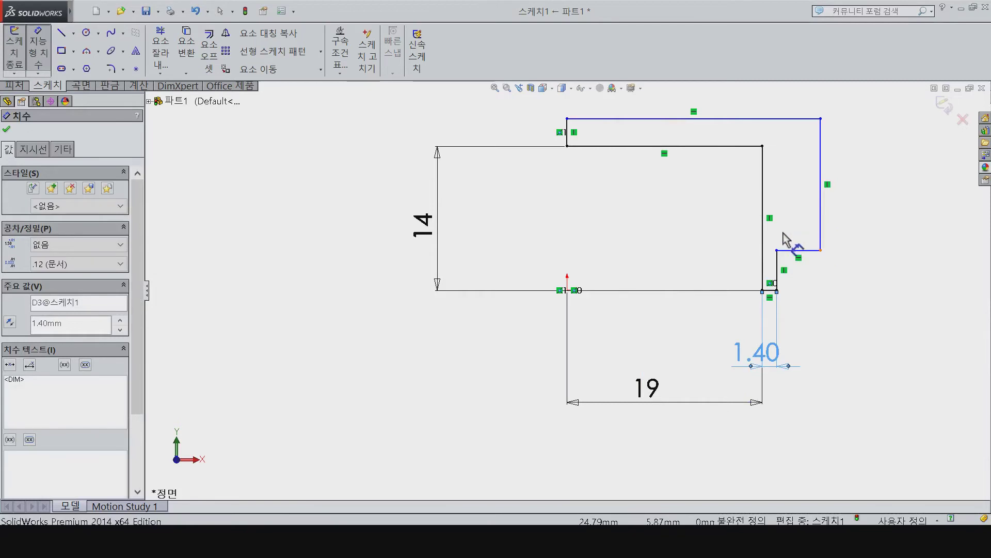
left_click(763, 214)
left_click(666, 227)
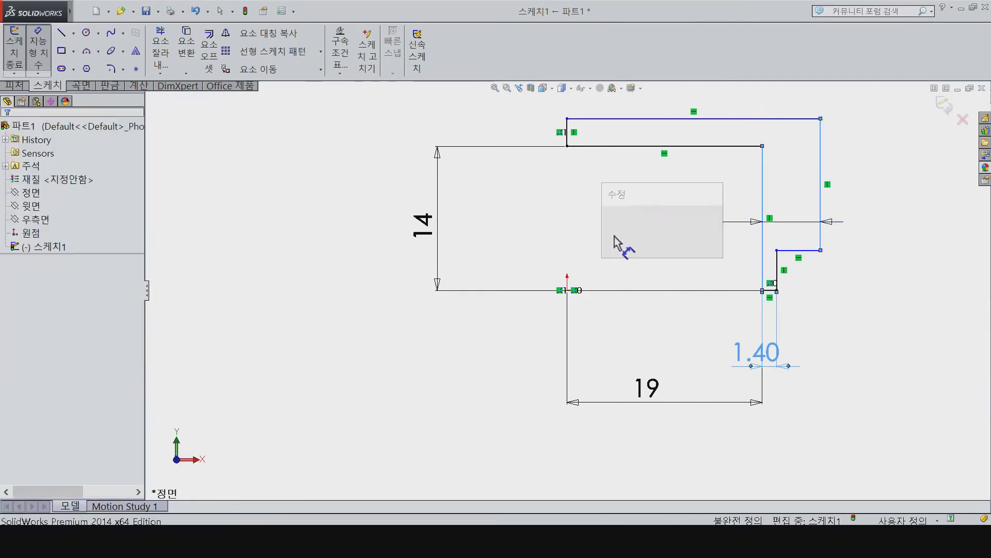
key("Return")
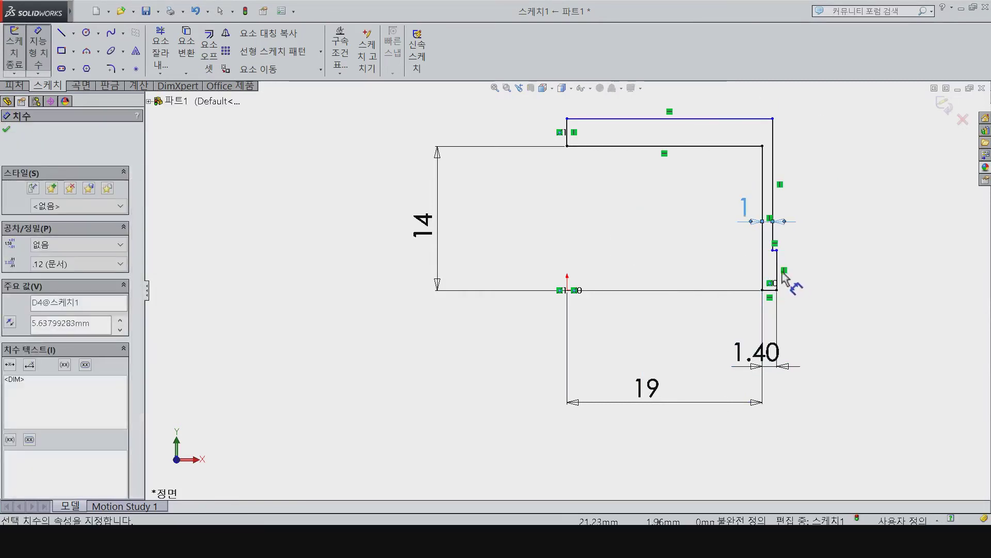
left_click(778, 274)
left_click(902, 307)
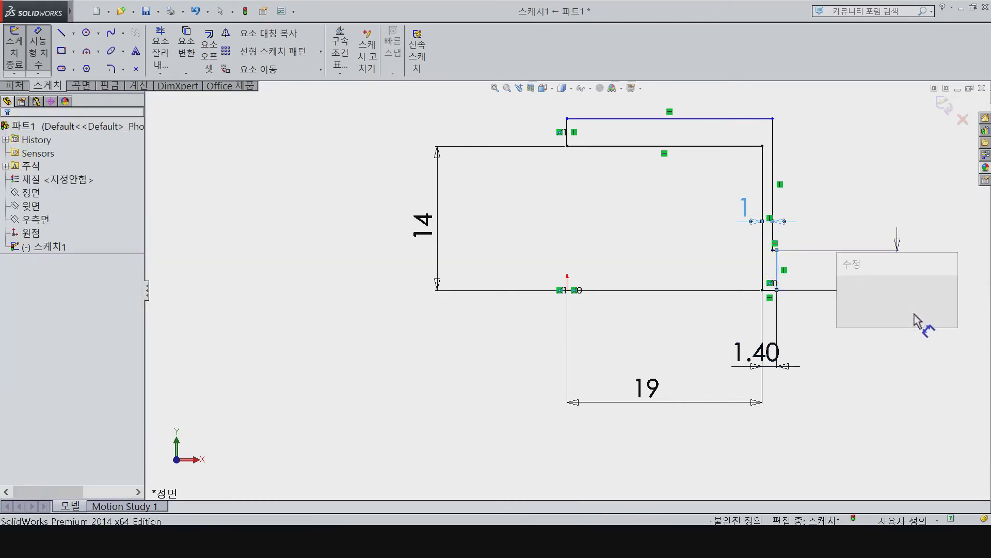
type("2")
key("Return")
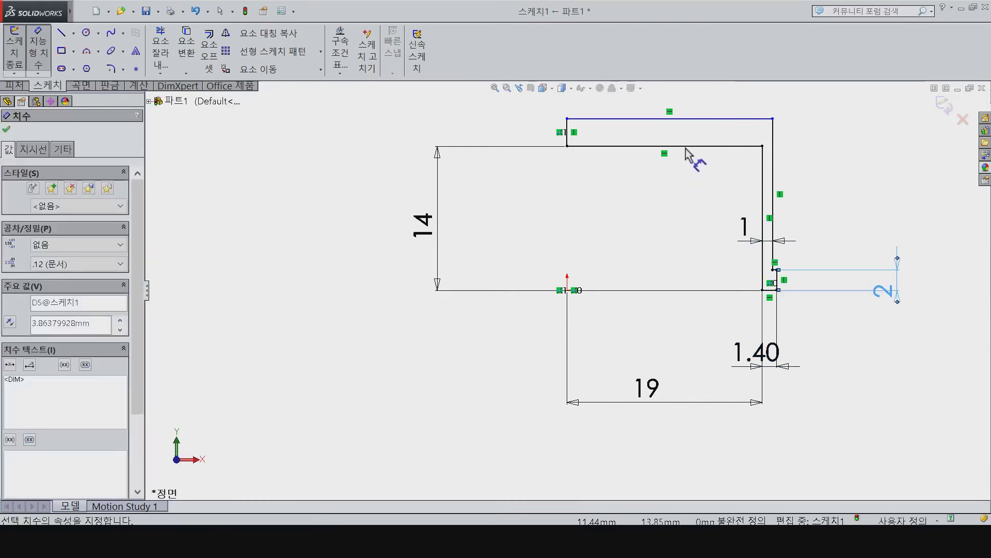
Set the top thickness to 1.40 mm and start a Revolved Boss/Base
left_click(695, 146)
left_click(702, 119)
left_click(866, 129)
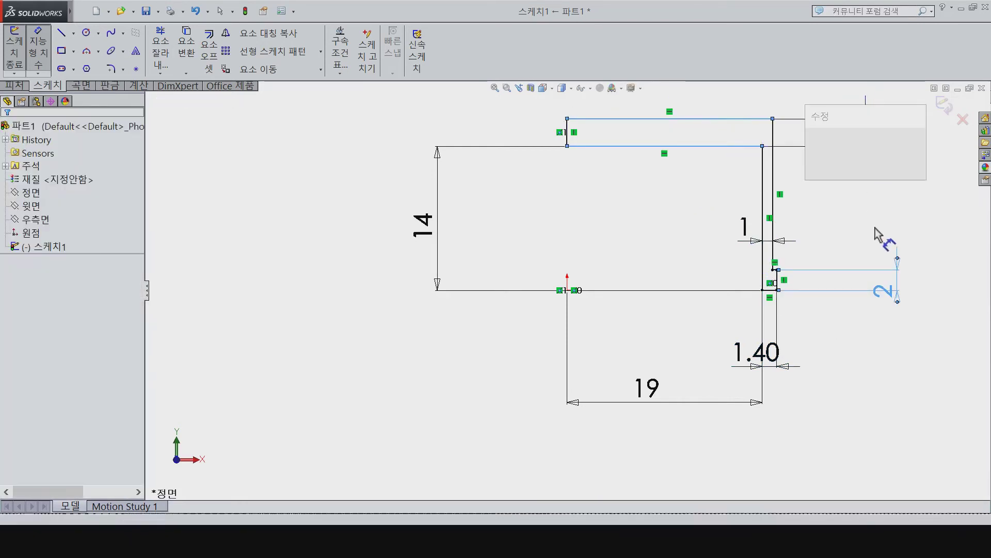
type("1.4")
key("Return")
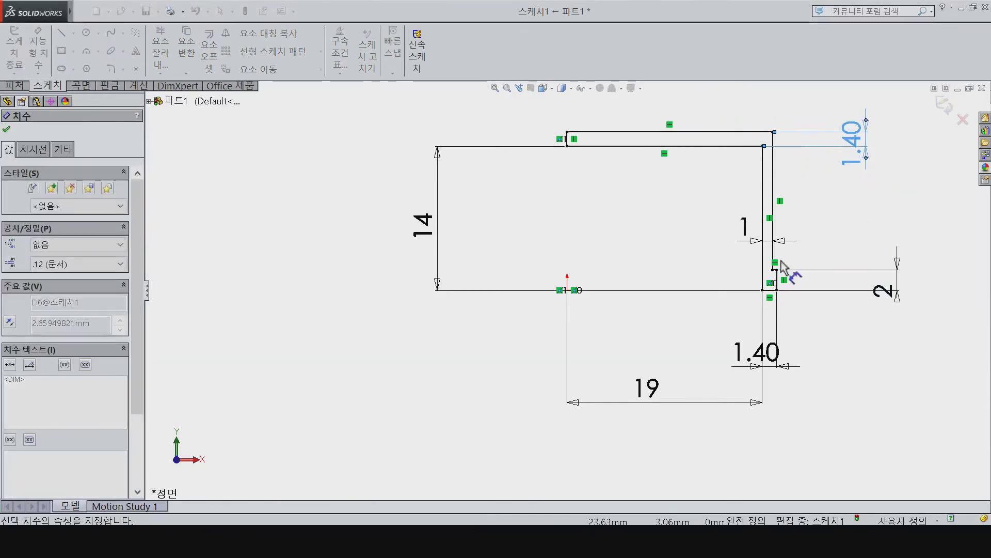
left_click(15, 85)
left_click(35, 56)
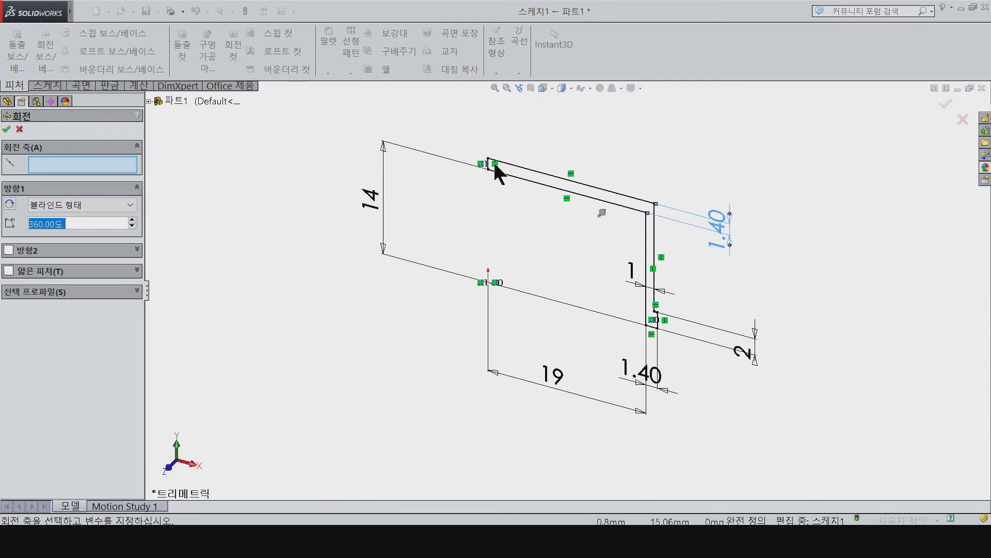
Revolve the profile 360° around the axis line into the solid cap 회전1
left_click(494, 164)
left_click(6, 129)
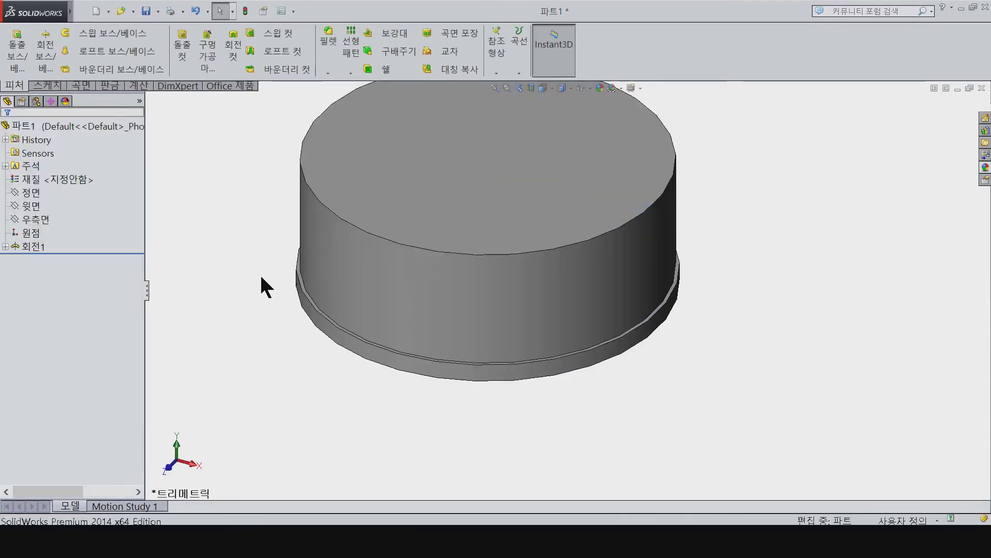
left_click(495, 63)
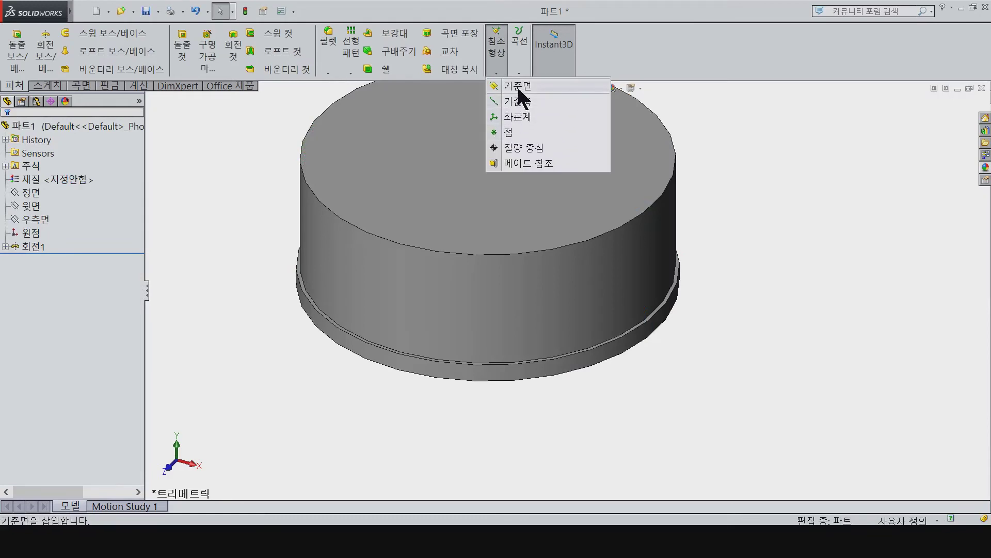
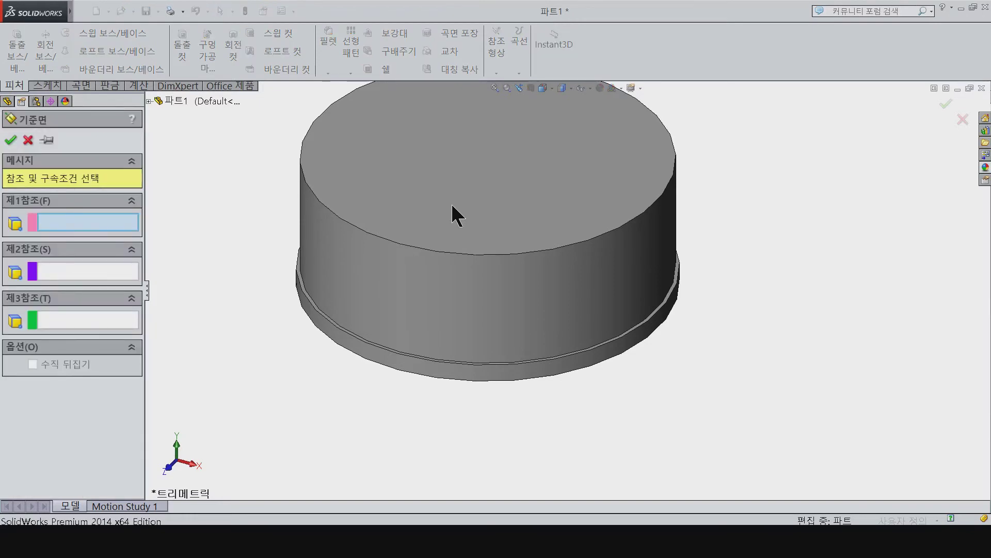
Create reference plane 평면1 offset 2.4 mm from the top face, flipped below it
left_click(460, 187)
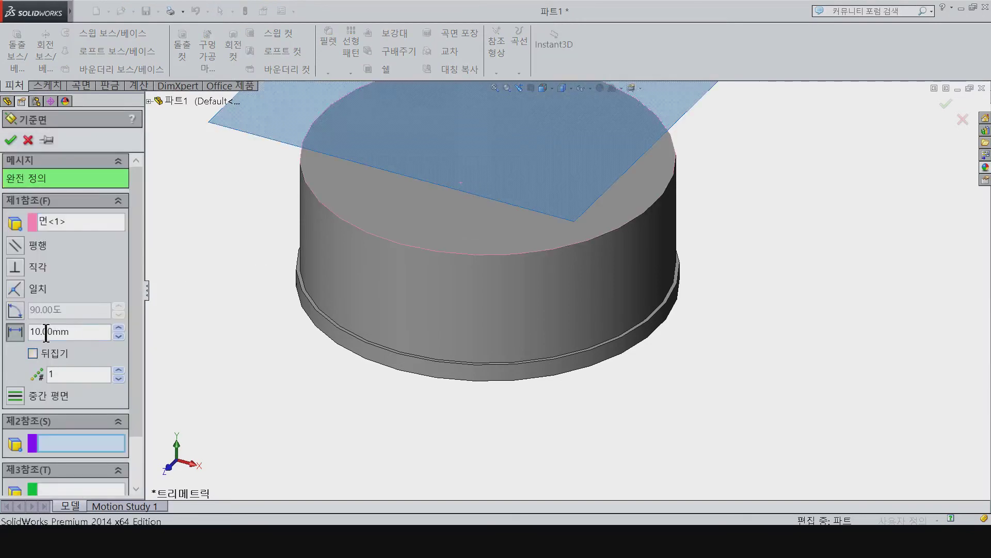
type("2.4")
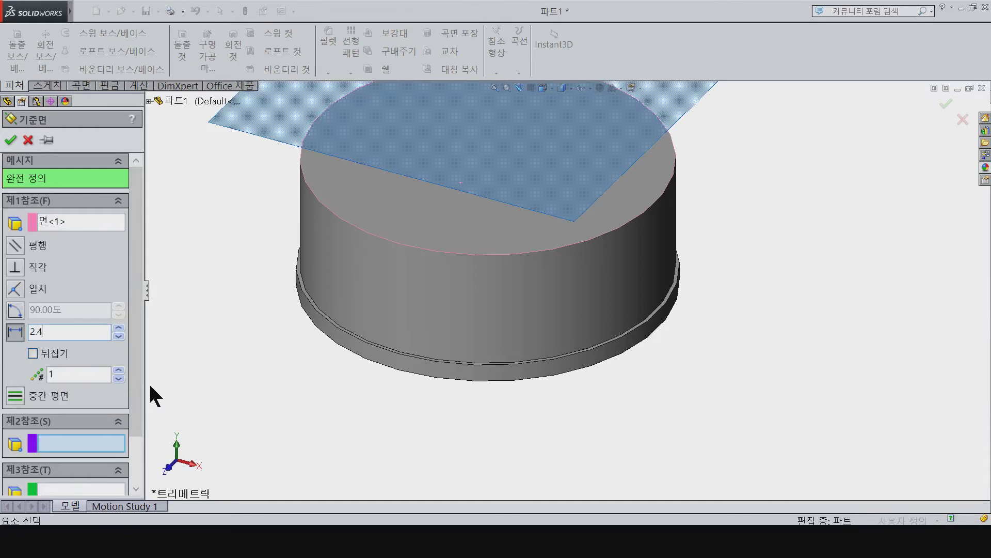
key("Return")
left_click(33, 354)
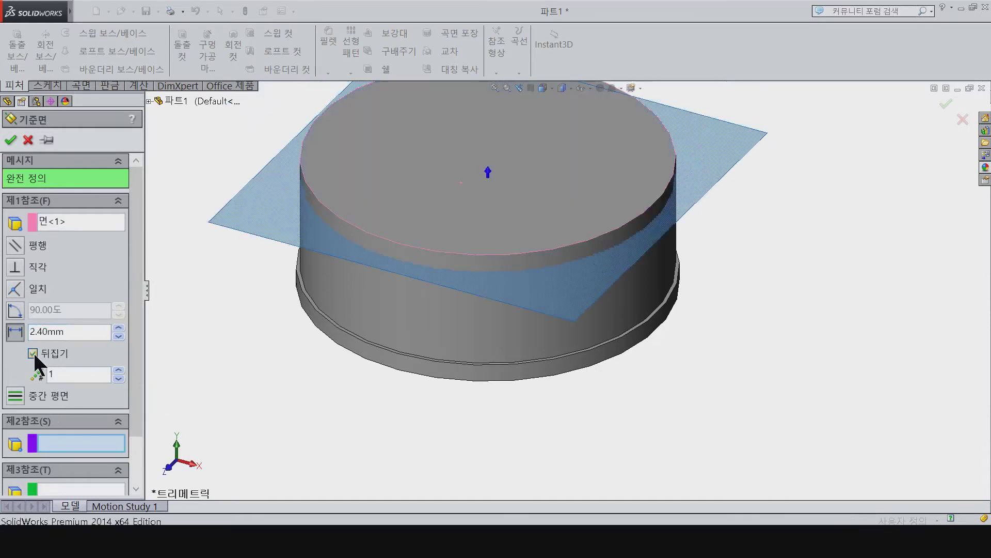
left_click(10, 138)
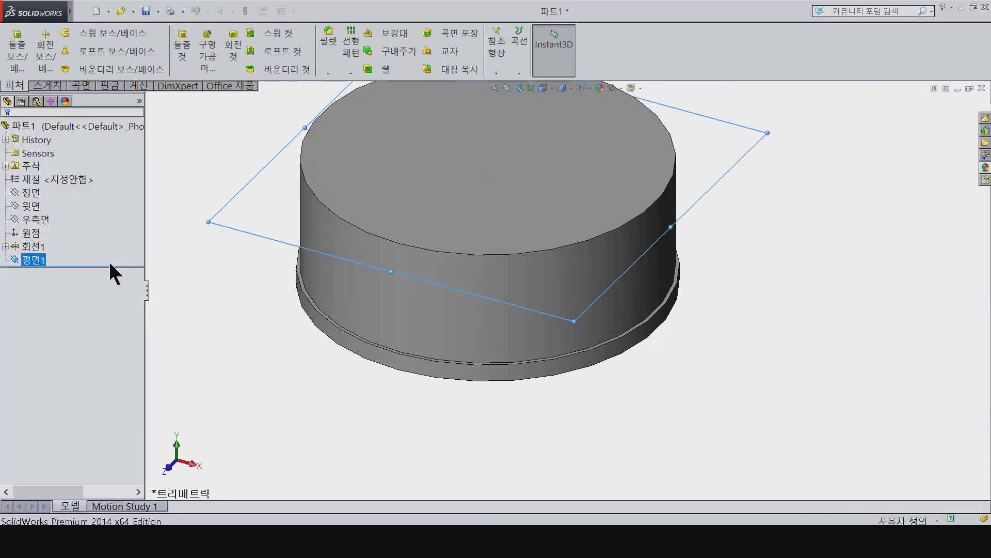
Sketch a circle centred on the origin on 평면1, viewed face-on
key("ctrl+8")
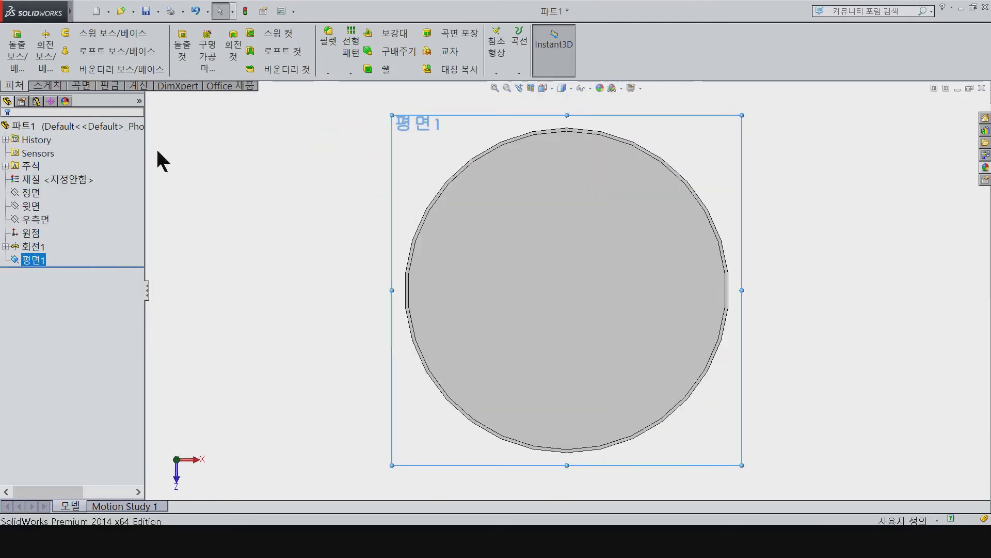
left_click(61, 86)
left_click(86, 32)
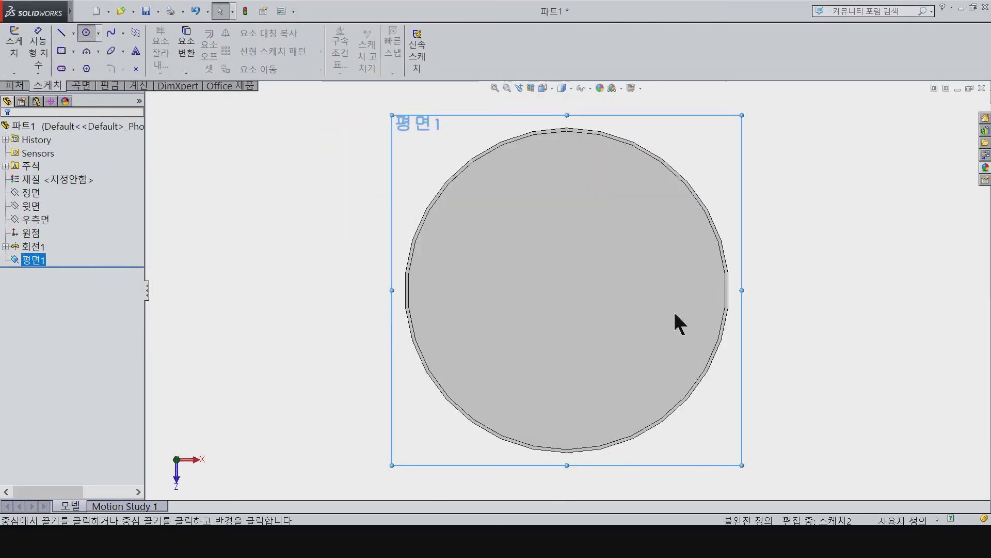
left_click(567, 290)
left_click(660, 308)
Dimension the circle to 38 mm diameter (19*2) and exit sketch 스케치2
right_click_drag(671, 317, 664, 283)
left_click(662, 285)
left_click(870, 290)
type("19")
key("Return")
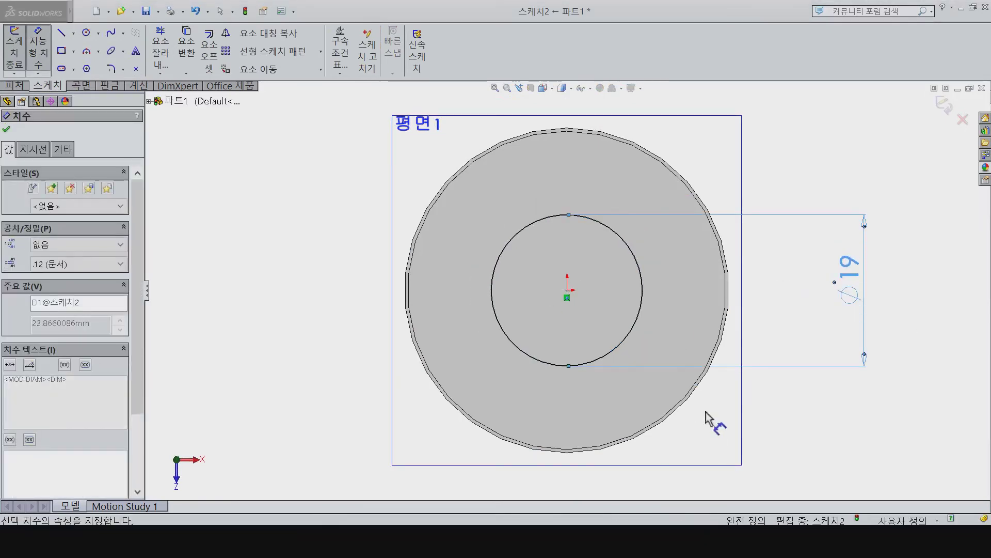
double_click(852, 274)
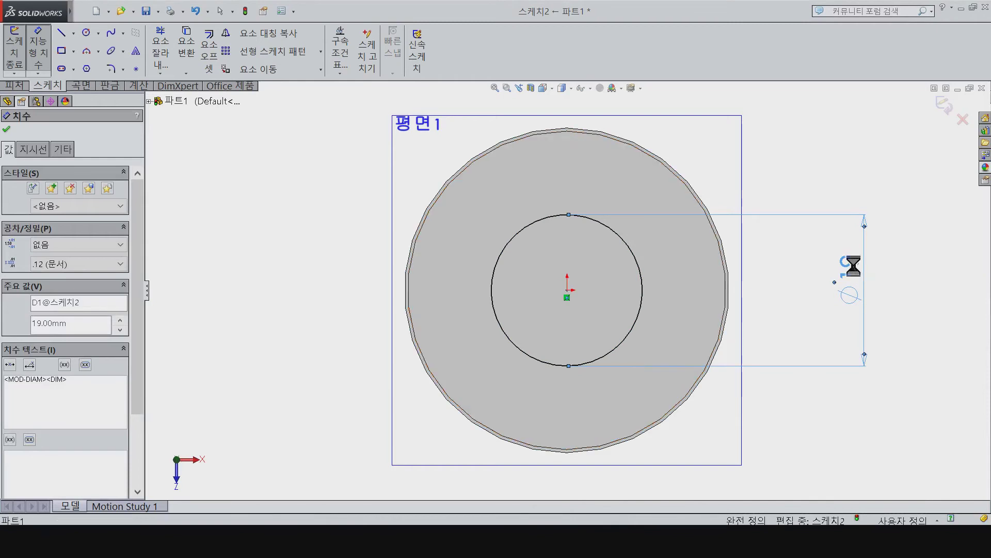
type("19")
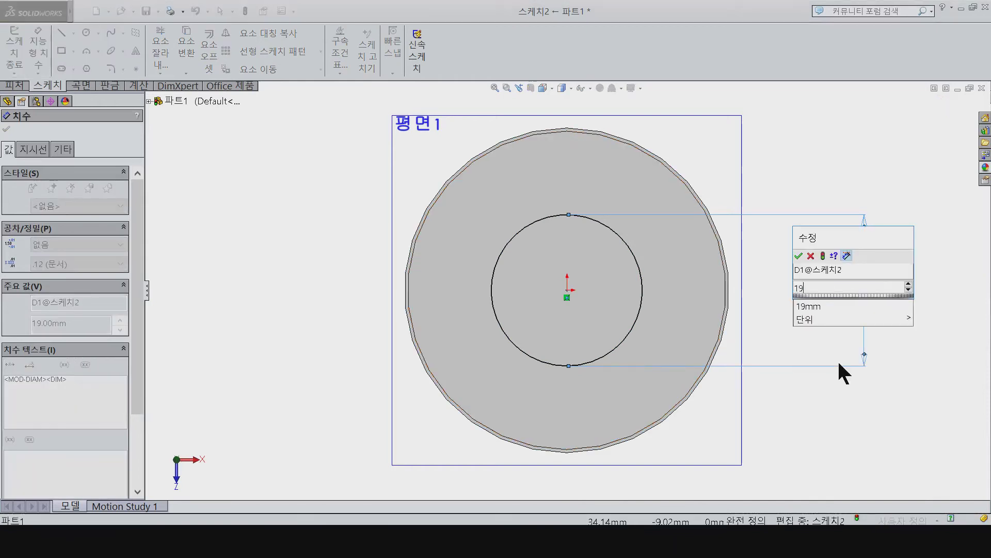
type("*2")
key("Return")
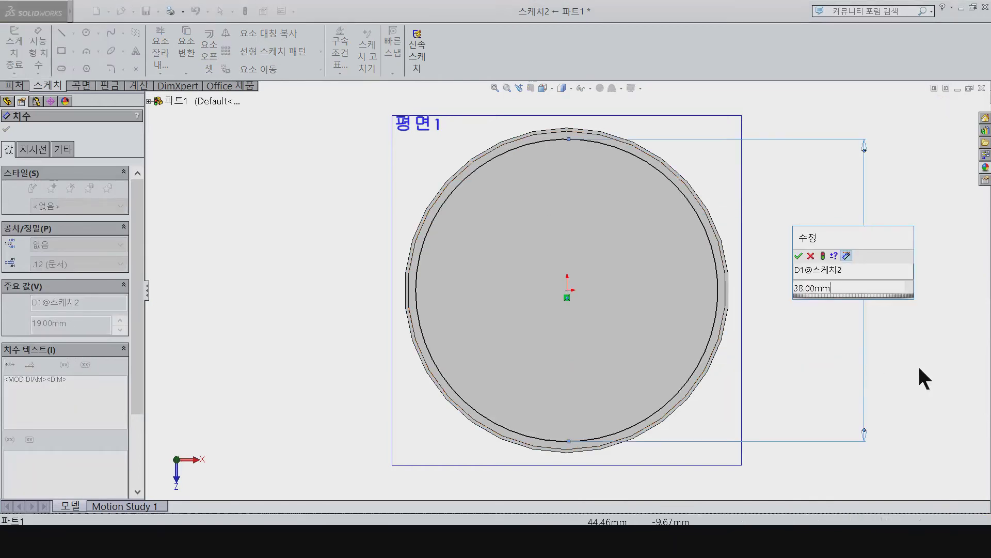
left_click(799, 255)
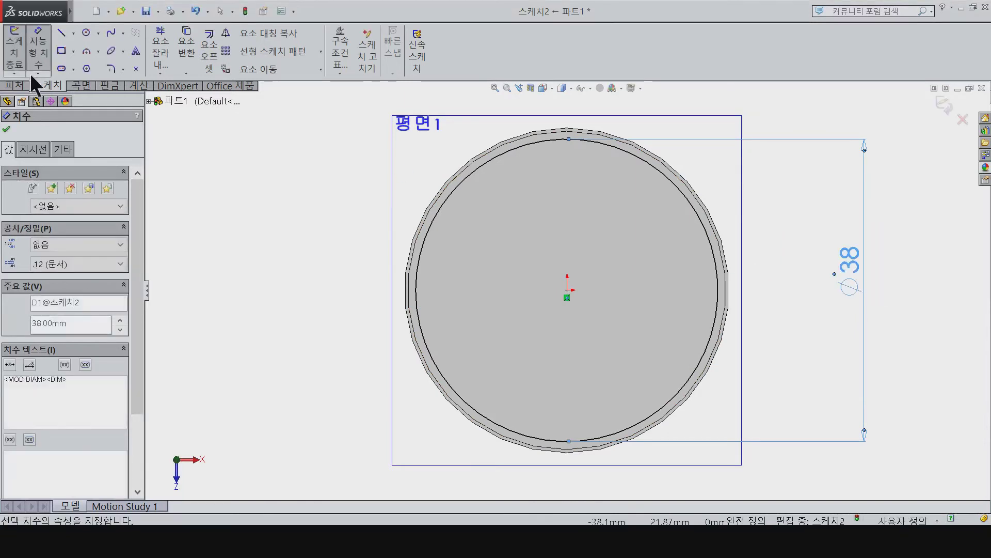
left_click(12, 66)
left_click(15, 85)
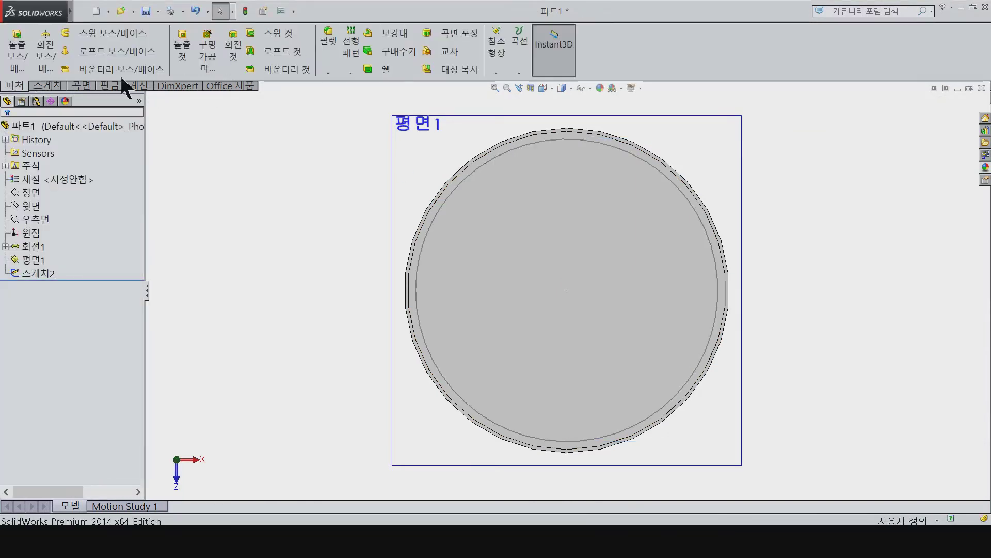
Start a helix on the 38 mm circle, defined by height and revolution
left_click(524, 59)
left_click(547, 171)
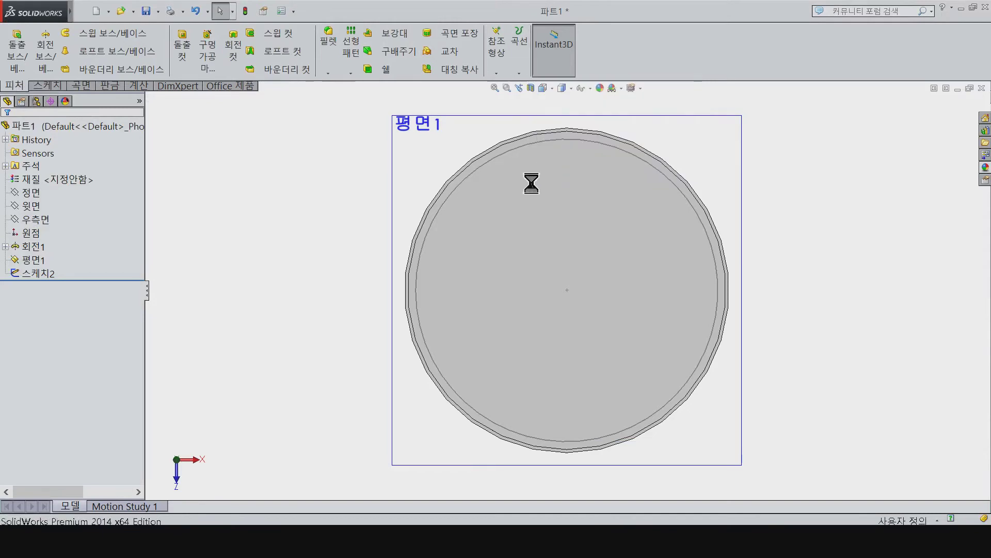
middle_click_drag(321, 239, 310, 124)
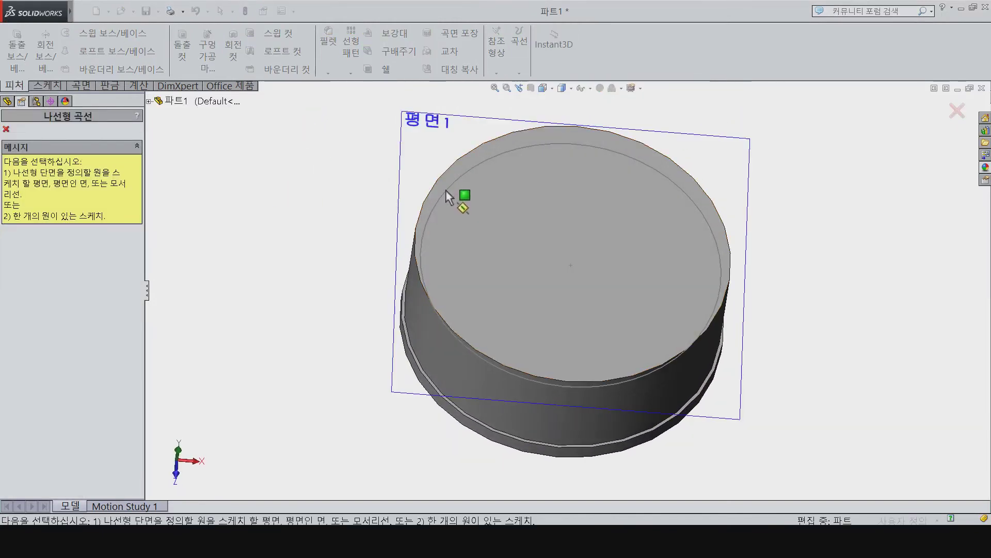
left_click(445, 190)
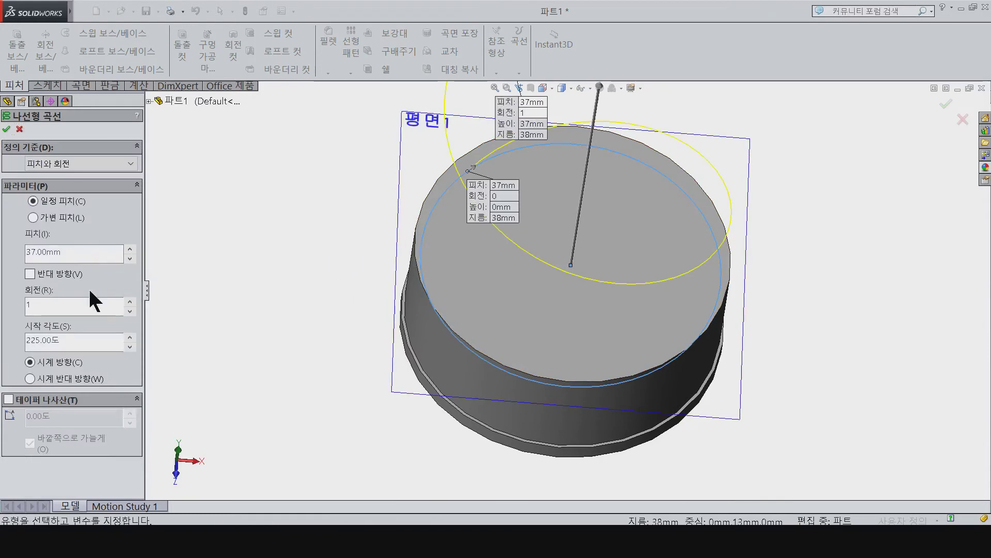
left_click(62, 163)
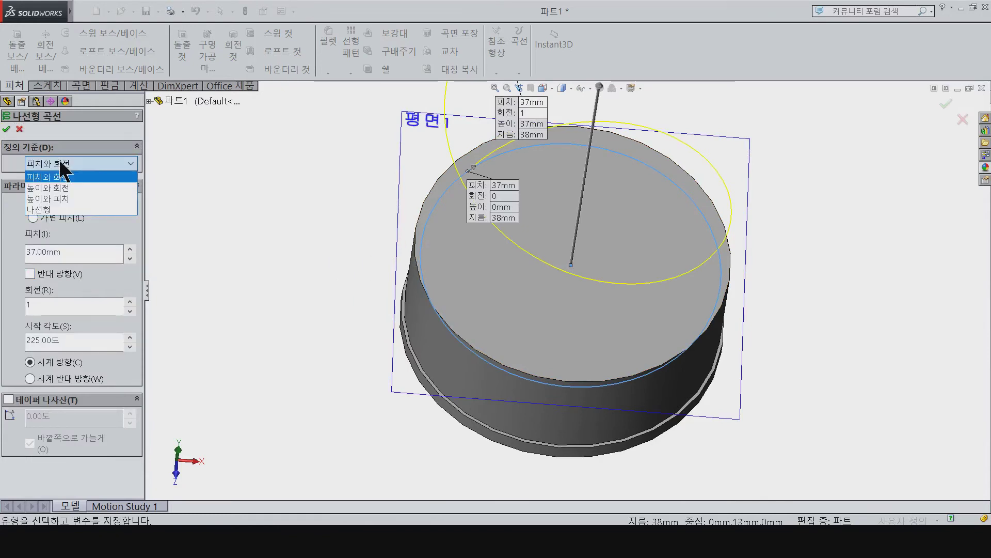
left_click(97, 187)
Give the helix 10 mm height and 0.75 revolutions, reversed to run downward
double_click(86, 249)
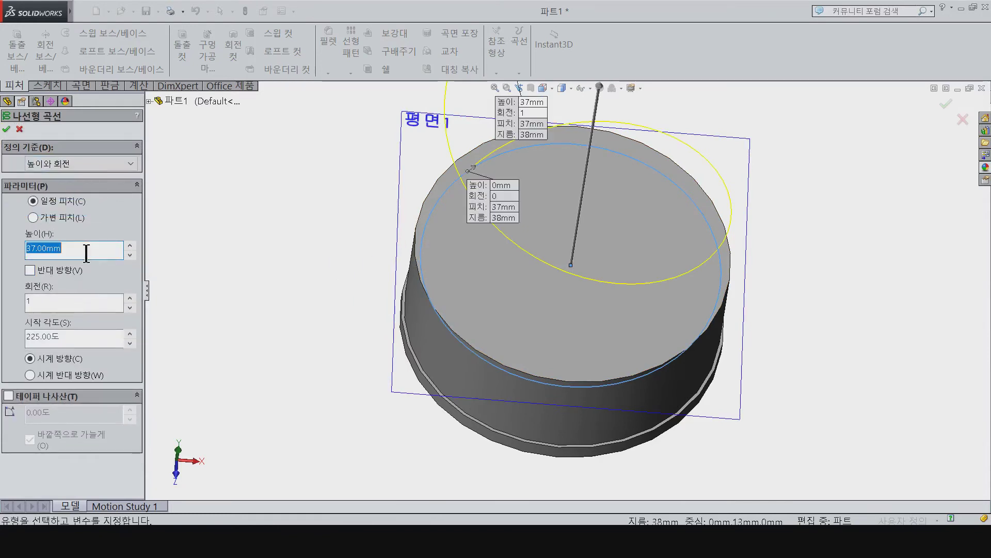
type("10")
key("Return")
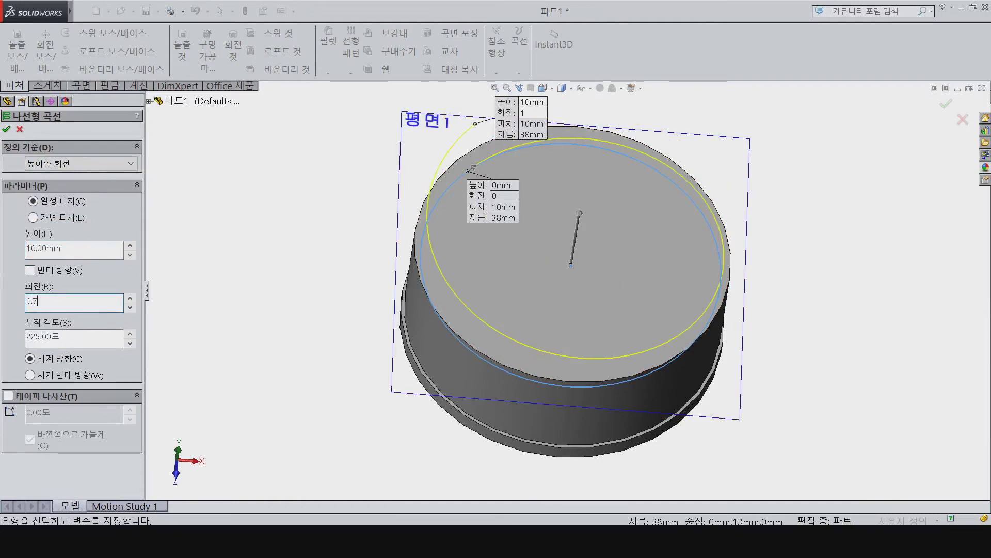
key("Return")
middle_click_drag(272, 186, 281, 150)
left_click(72, 270)
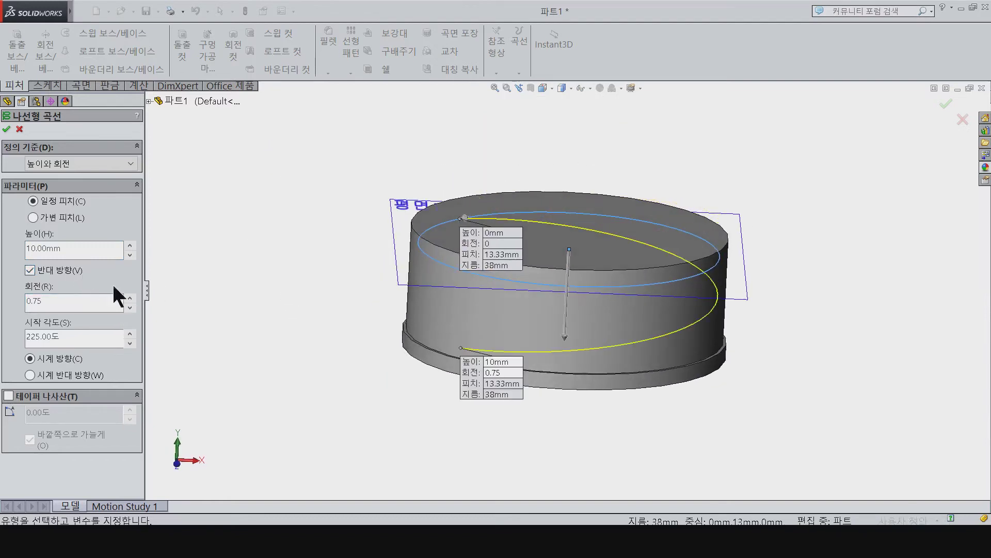
mouse_move(225, 314)
middle_mouse_down()
mouse_move(419, 407)
mouse_move(292, 426)
middle_mouse_up()
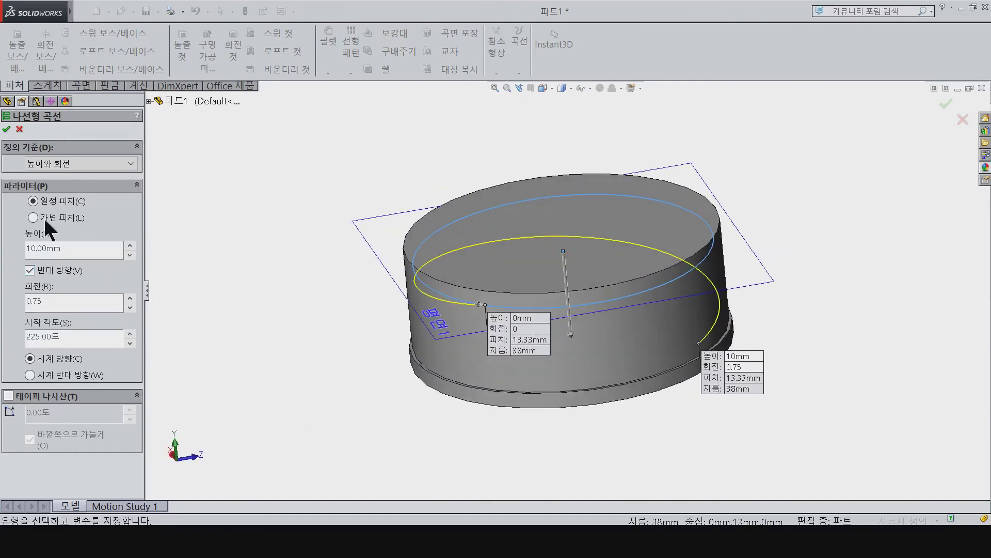
left_click(6, 129)
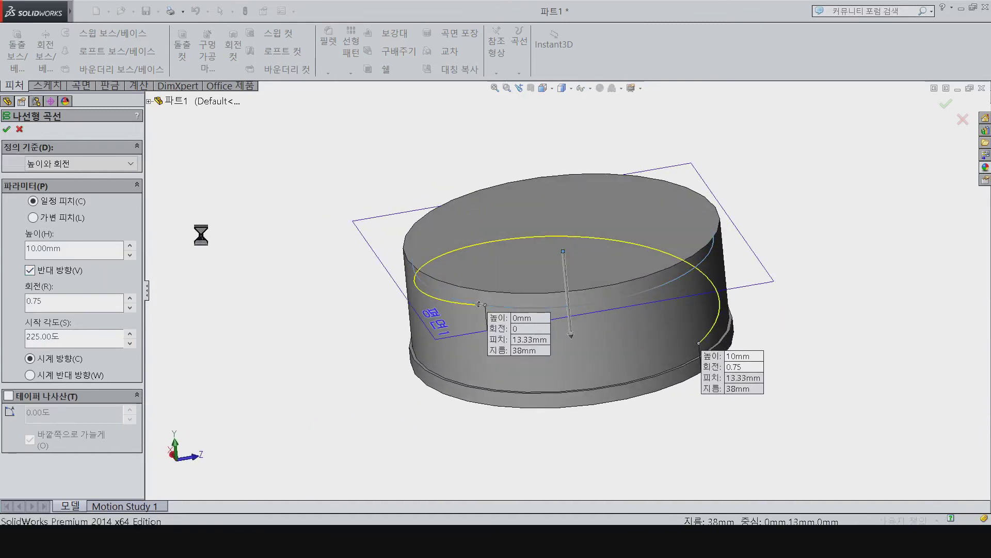
left_click(360, 275)
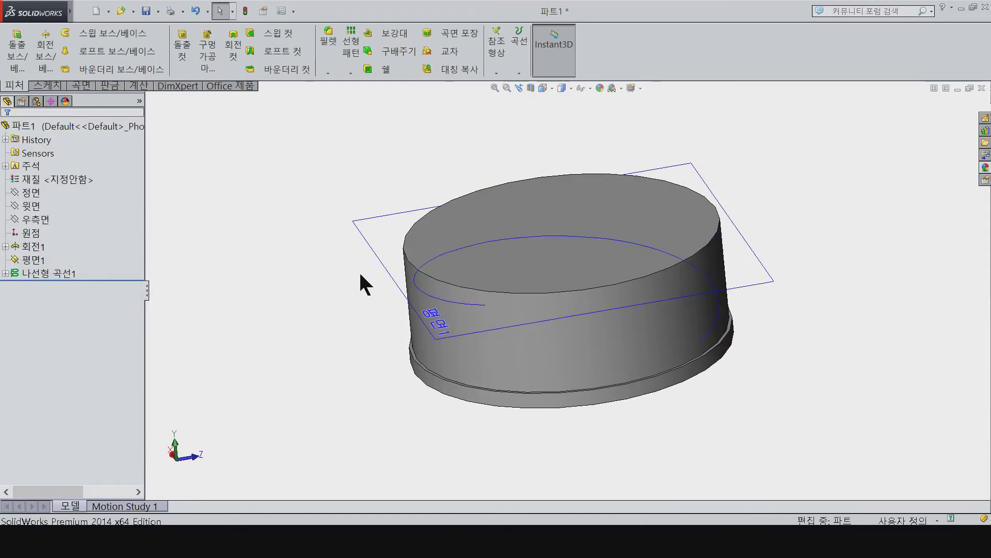
key("ctrl+1")
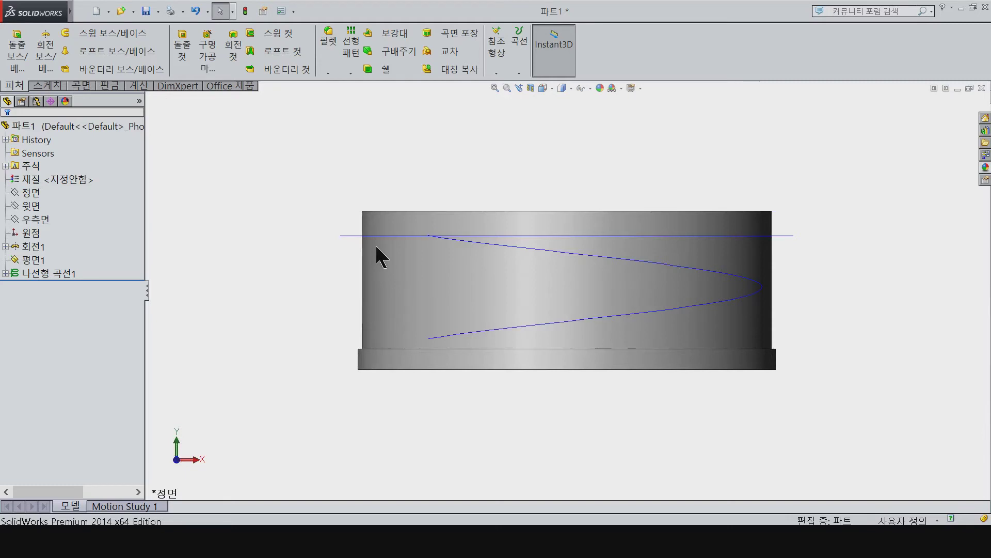
middle_click_drag(387, 230, 364, 286)
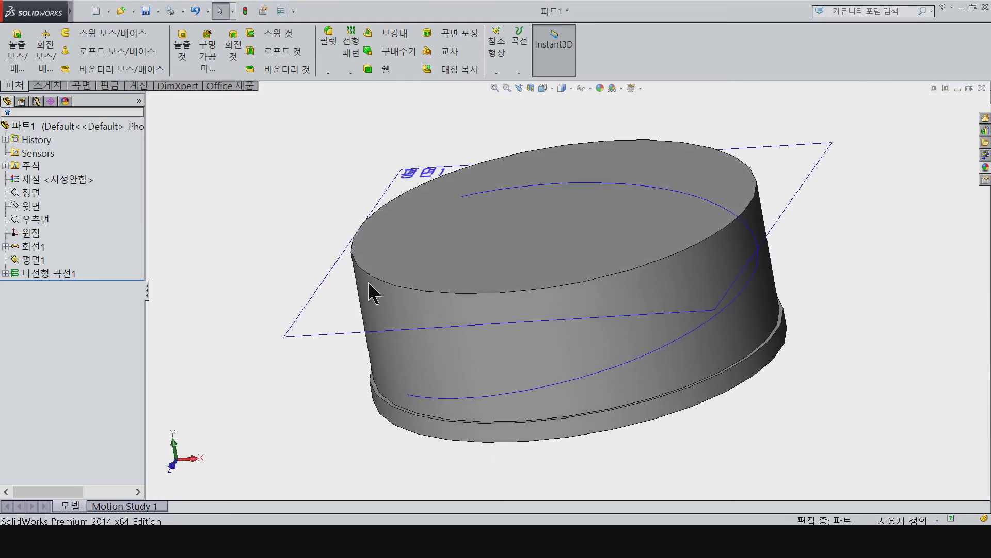
key("ctrl+1")
mouse_move(527, 152)
middle_mouse_down()
mouse_move(546, 380)
mouse_move(526, 378)
middle_mouse_up()
key("ctrl+5")
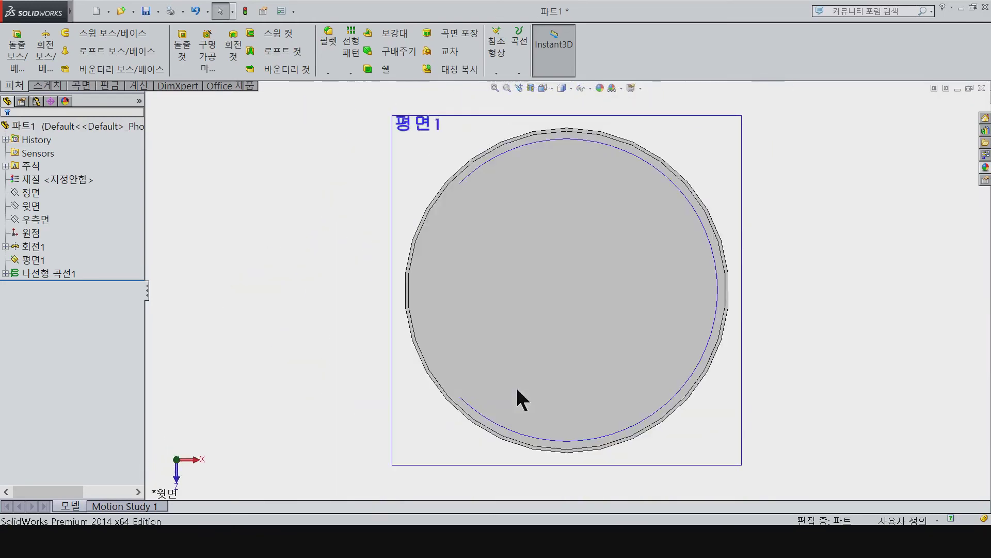
key("ctrl+1")
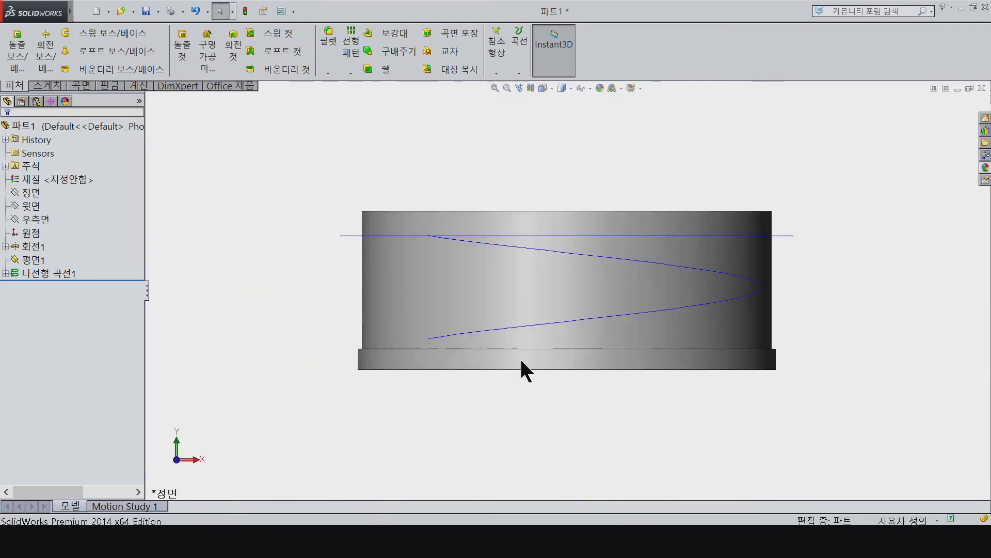
middle_click_drag(527, 349, 413, 391)
key("ctrl+4")
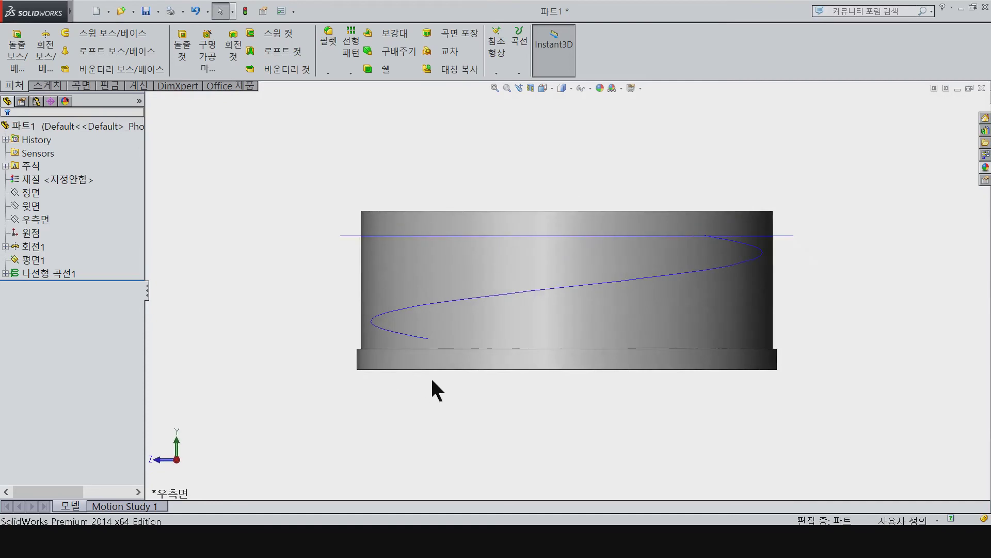
key("ctrl+2")
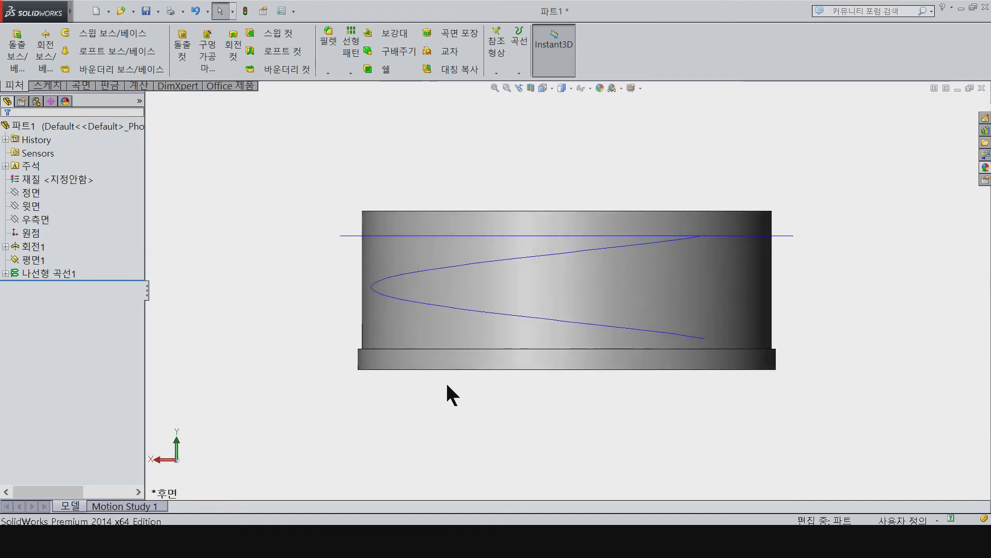
middle_click_drag(530, 401, 526, 411)
left_click(42, 272)
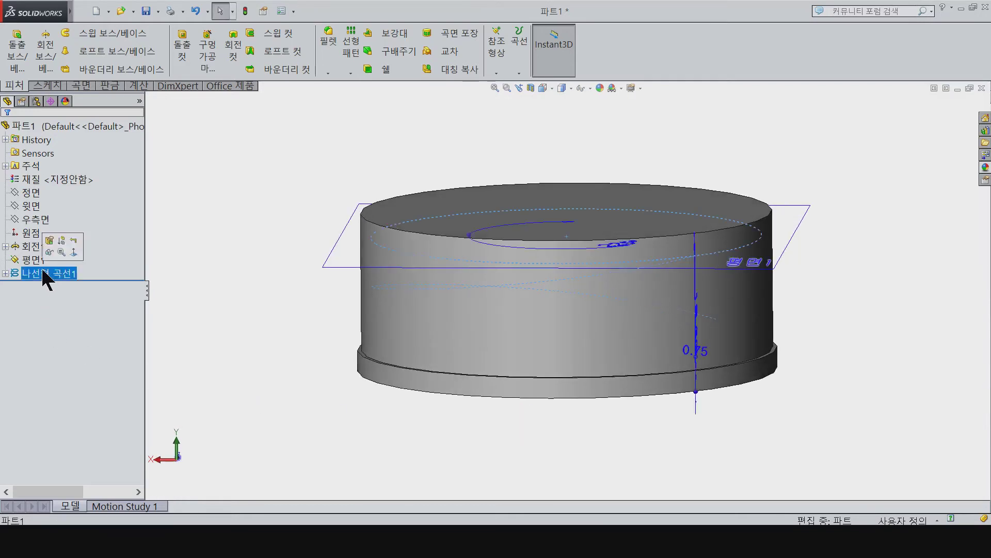
Change the helix start angle to 90° and view the model from the front
right_click(40, 272)
left_click(47, 246)
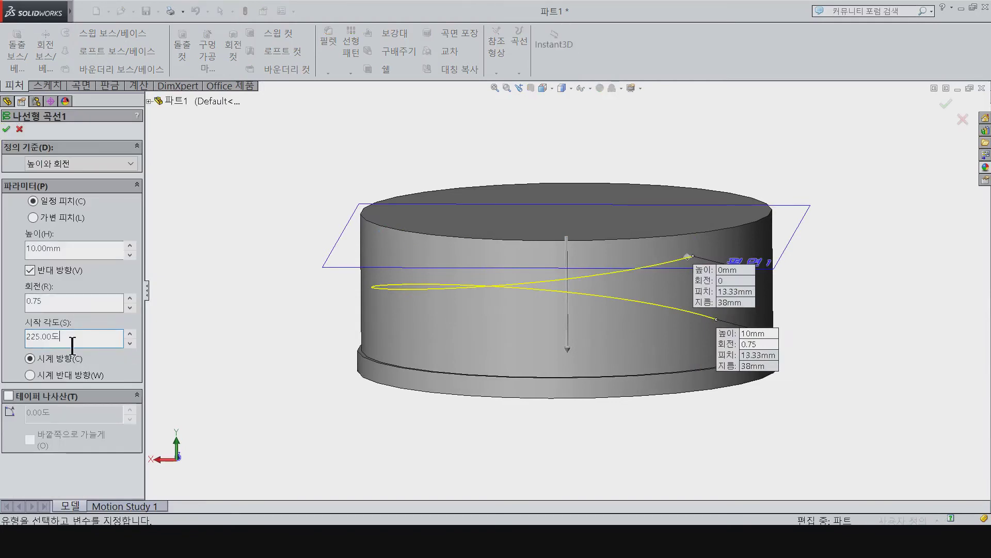
type("90")
key("Return")
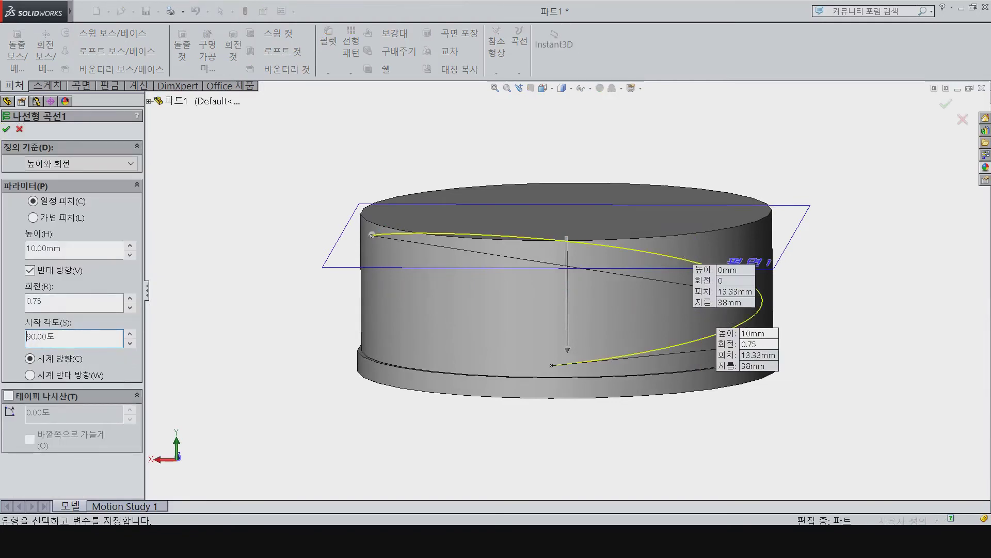
left_click(7, 129)
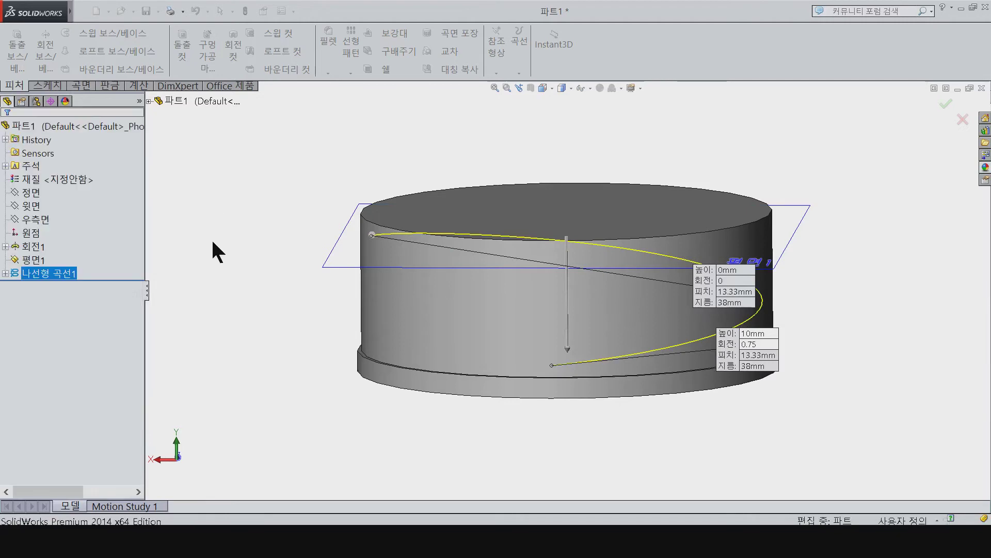
key("ctrl+1")
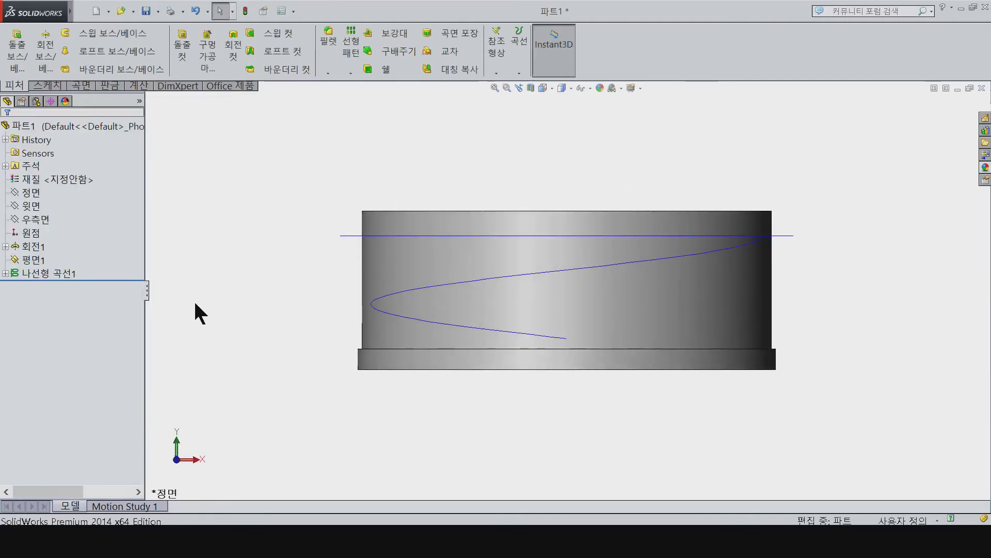
scroll(755, 239, "down", 4)
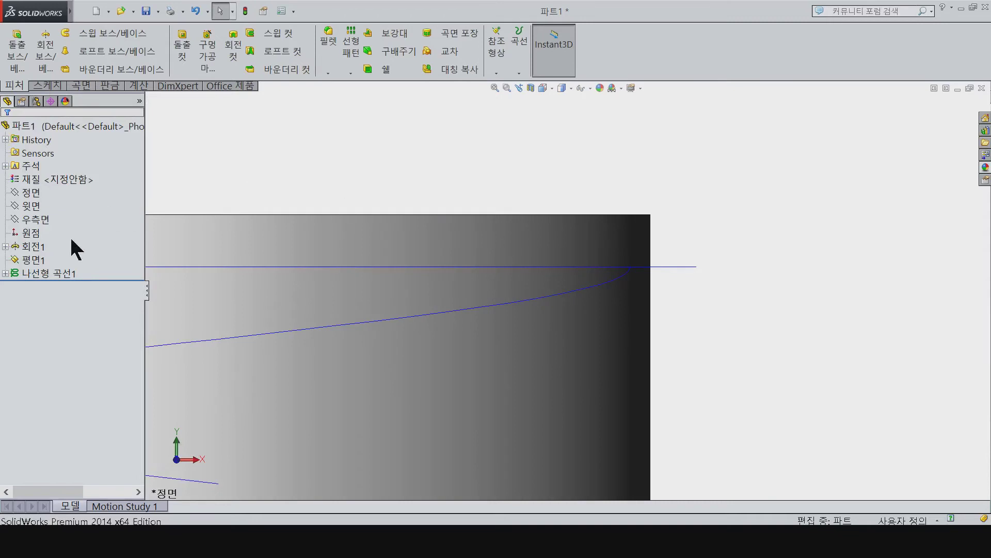
On the Front Plane, draw a 3-point arc closed by a vertical line
left_click(52, 86)
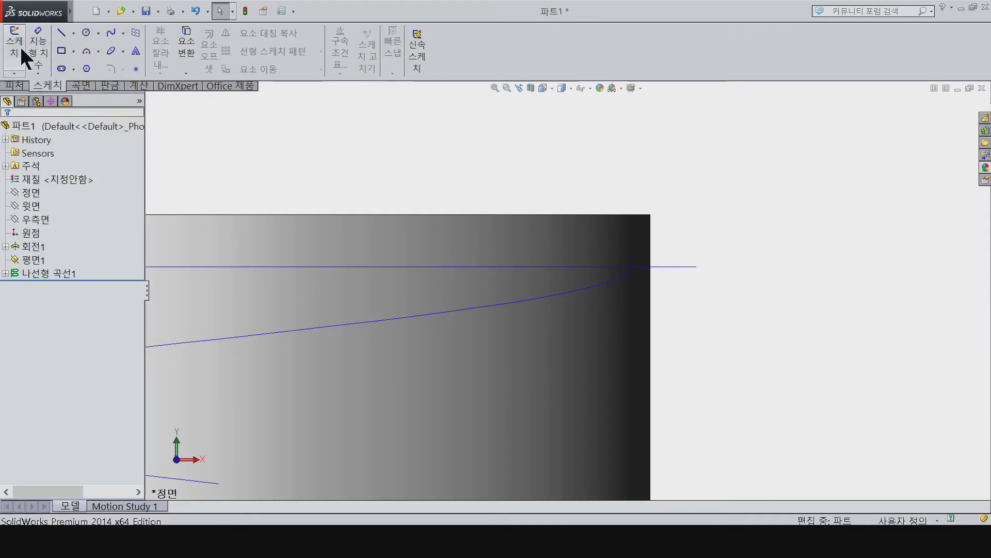
left_click(19, 45)
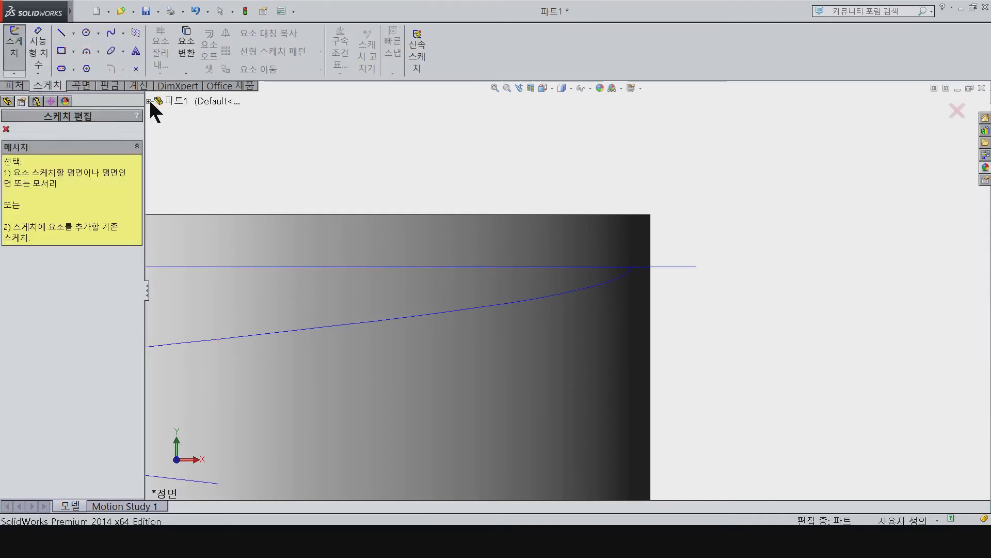
left_click(149, 101)
left_click(183, 167)
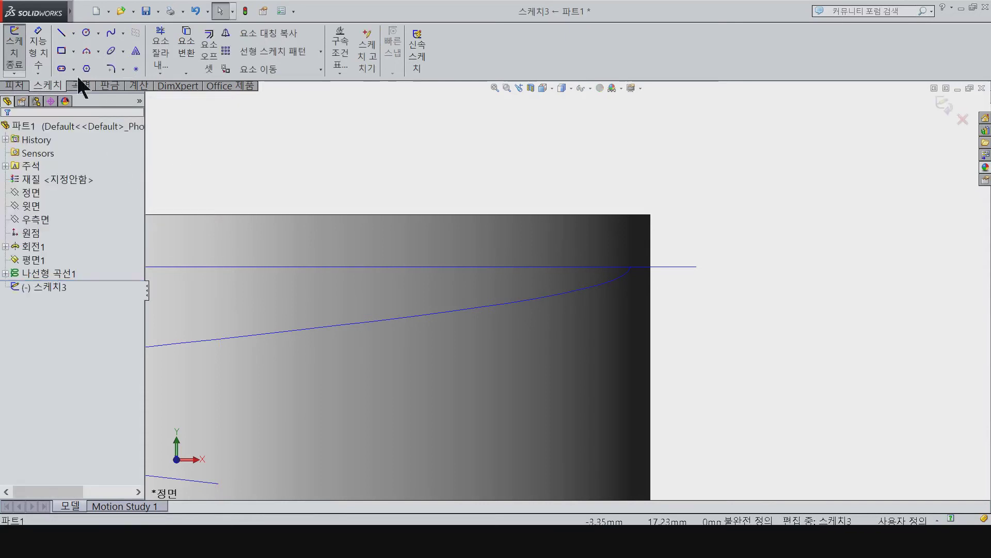
left_click(84, 51)
scroll(671, 236, "down", 2)
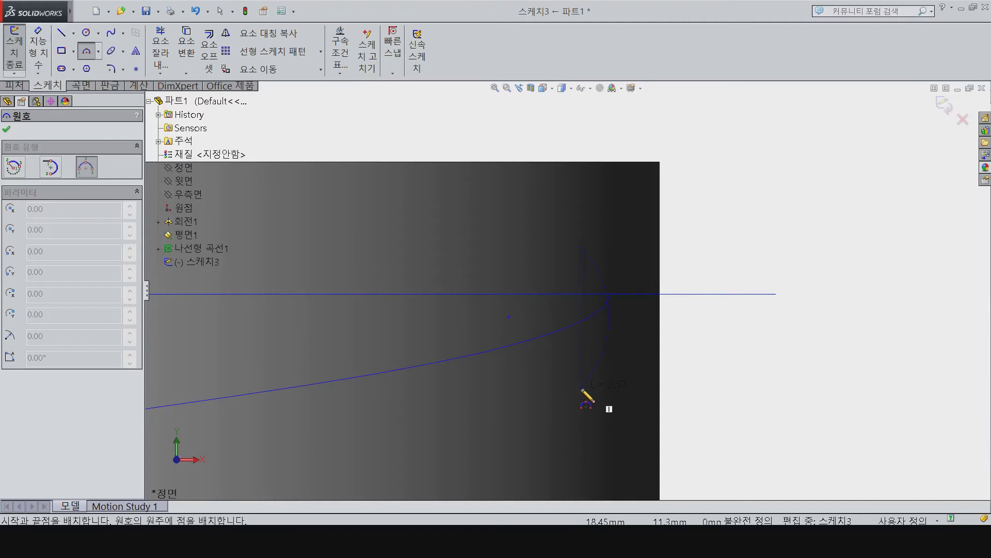
left_click(540, 333)
key("Escape")
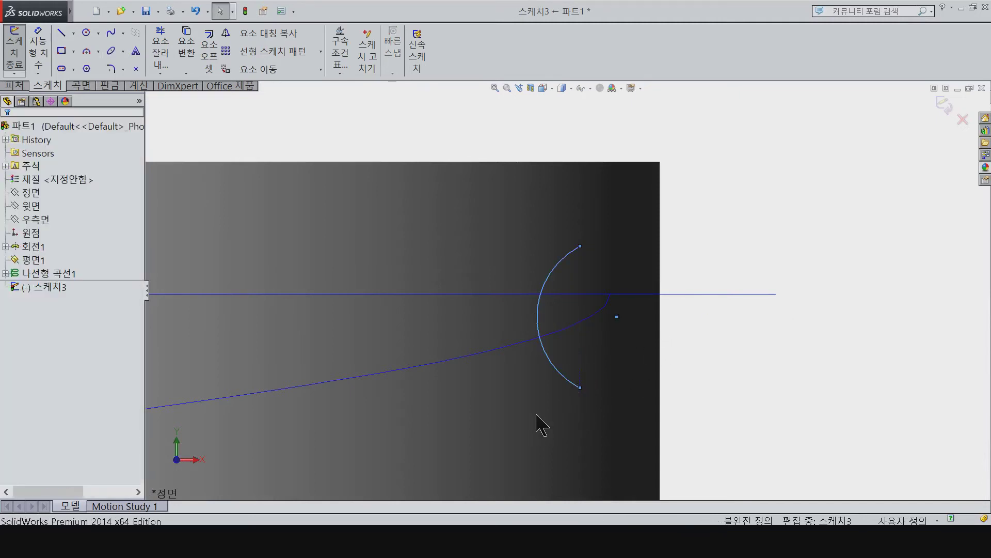
left_click(61, 32)
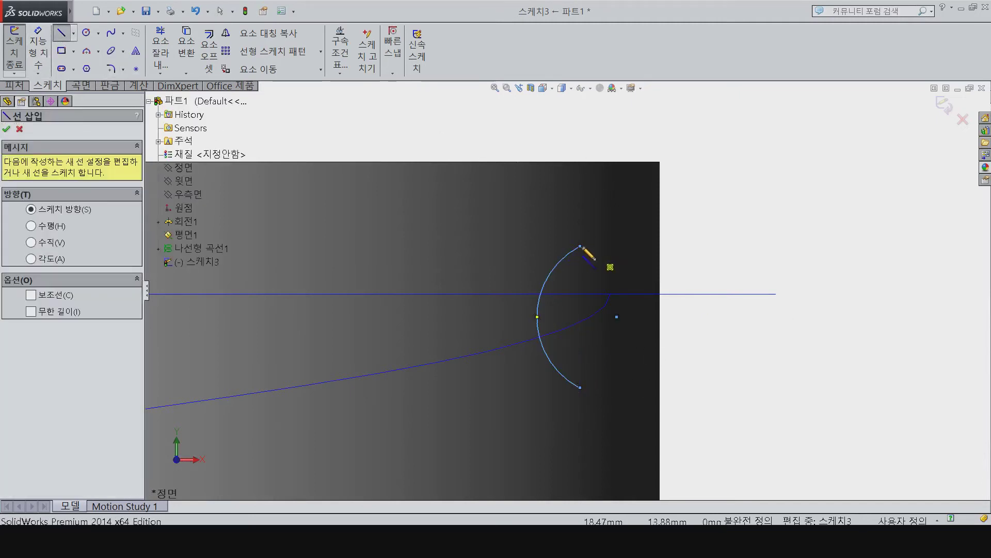
left_click(580, 387)
left_click(581, 247)
right_click_drag(741, 349, 769, 283)
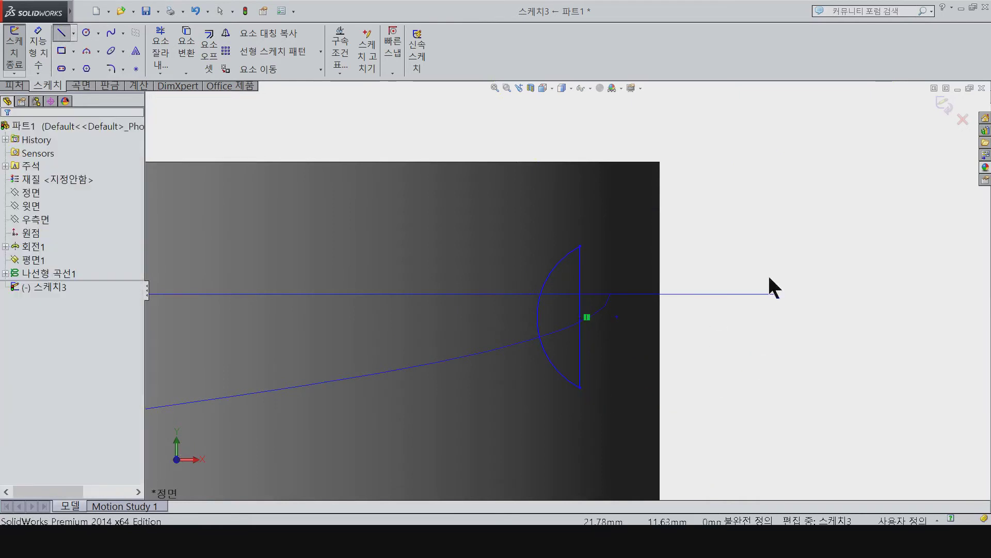
Dimension the vertical line to 2 and the arc radius to 1
left_click(579, 308)
left_click(837, 330)
type("2.56904127mm")
key("Return")
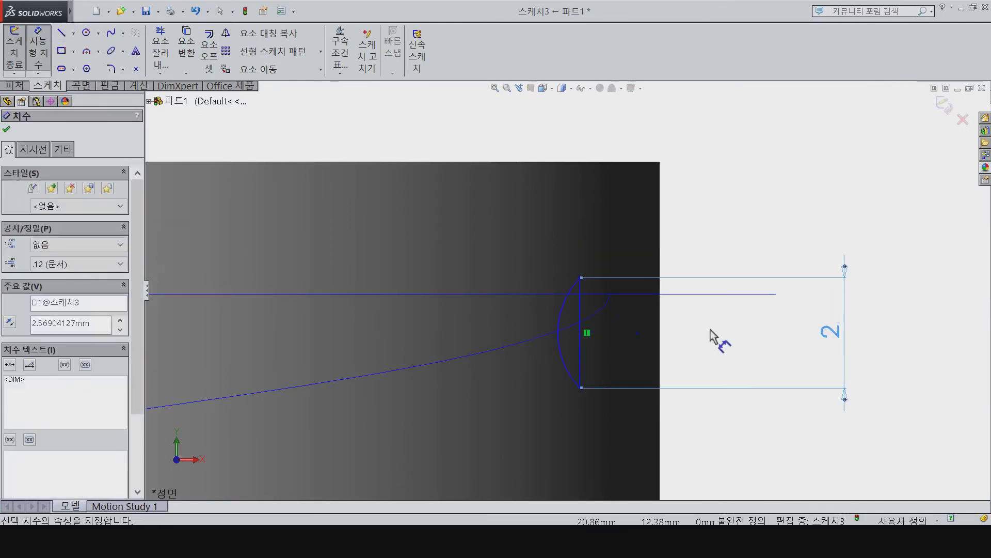
left_click(563, 354)
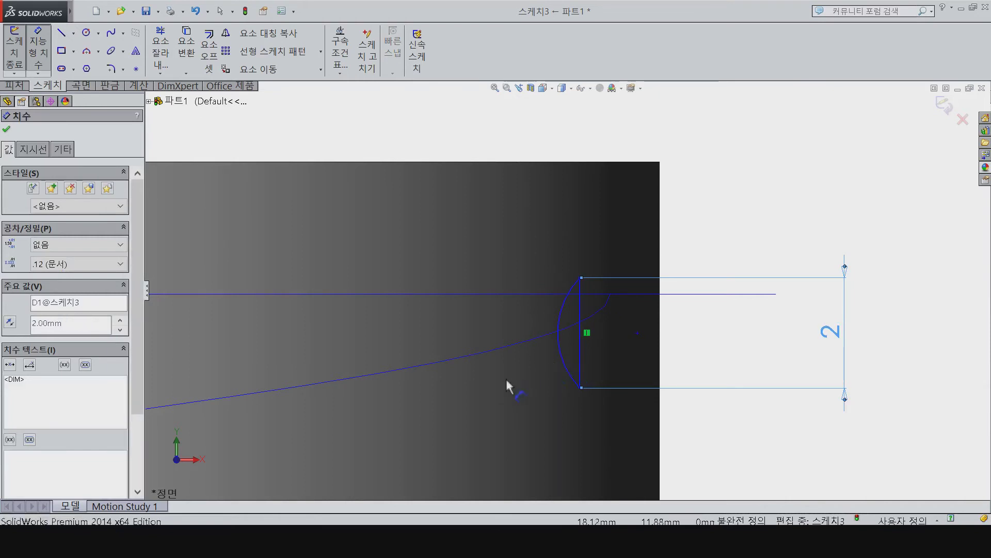
left_click(448, 412)
type("1")
key("Return")
key("Escape")
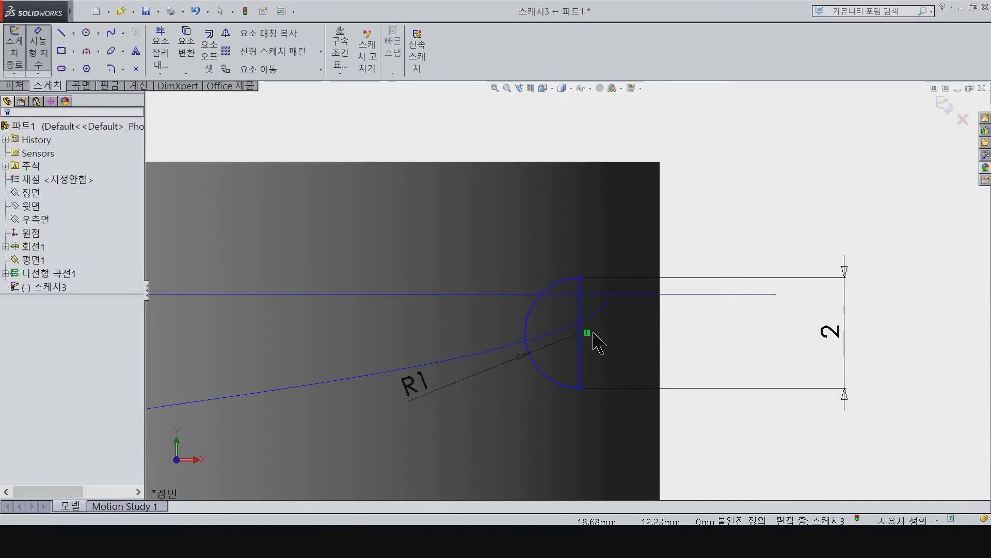
scroll(594, 338, "down", 4)
Move the vertical line's midpoint onto the helix end
left_click(551, 356)
right_click(545, 382)
left_click(612, 204)
left_click_drag(550, 318, 655, 224)
left_click(659, 278)
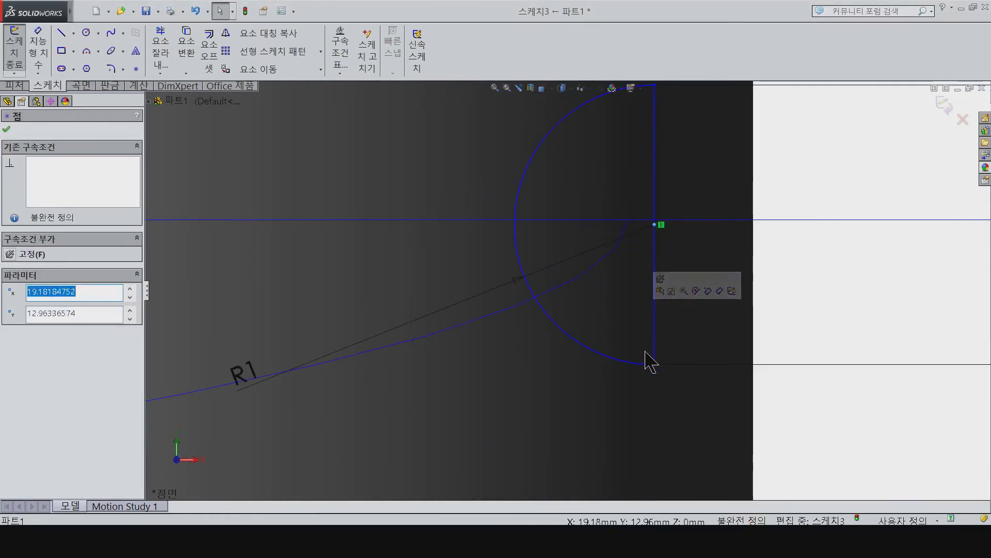
left_click(699, 427)
Position the profile 2.4 below the top edge and 19 from the origin, then exit the sketch
key("d")
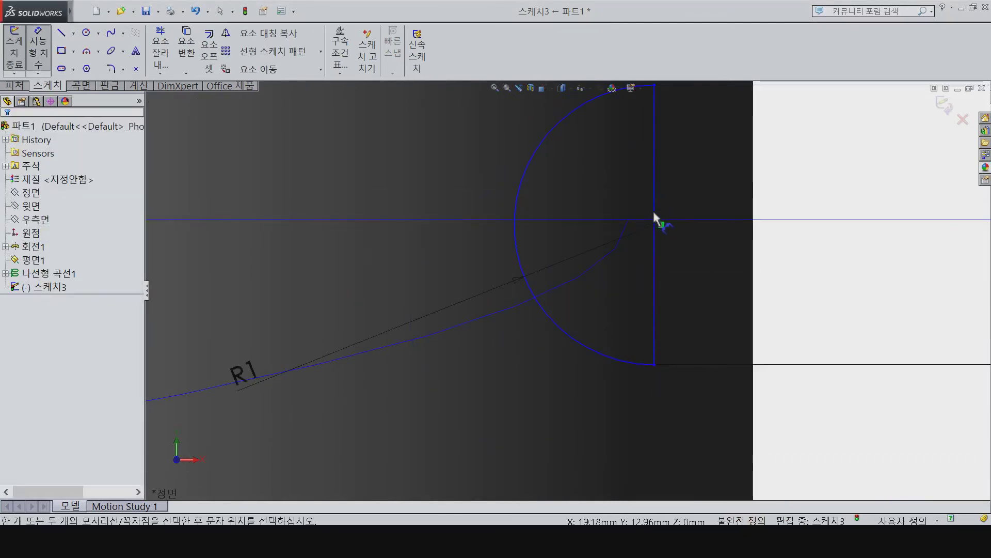
scroll(575, 204, "up", 3)
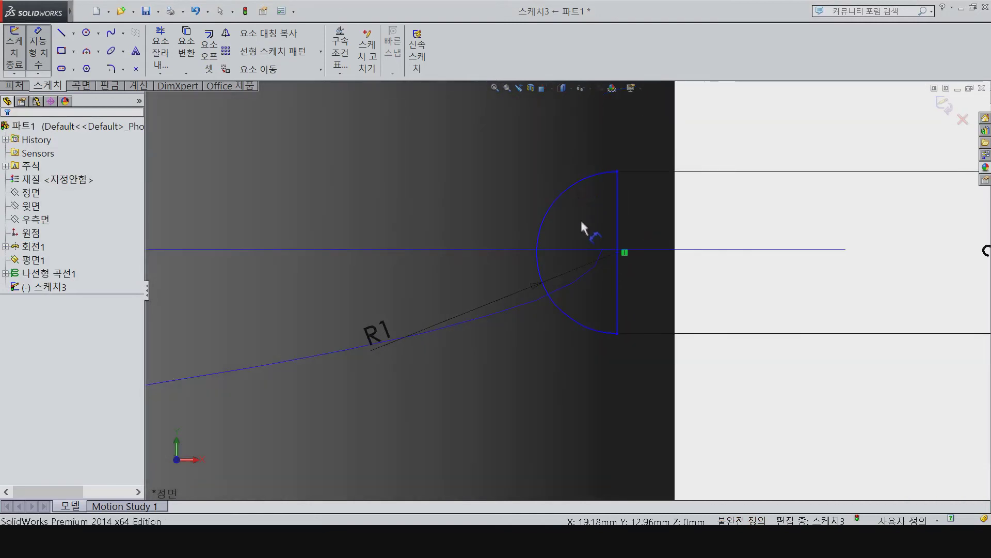
left_click(577, 209)
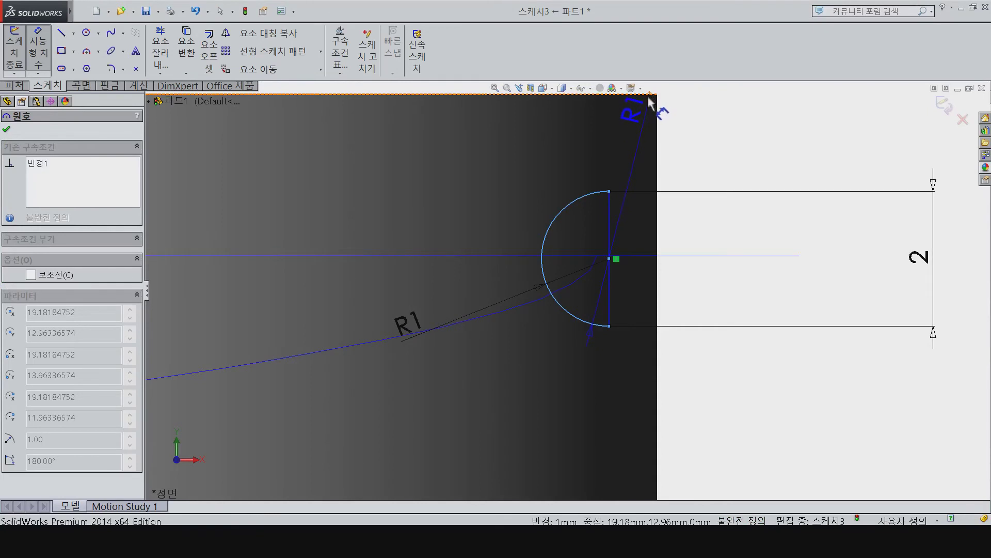
left_click(649, 98)
left_click(780, 188)
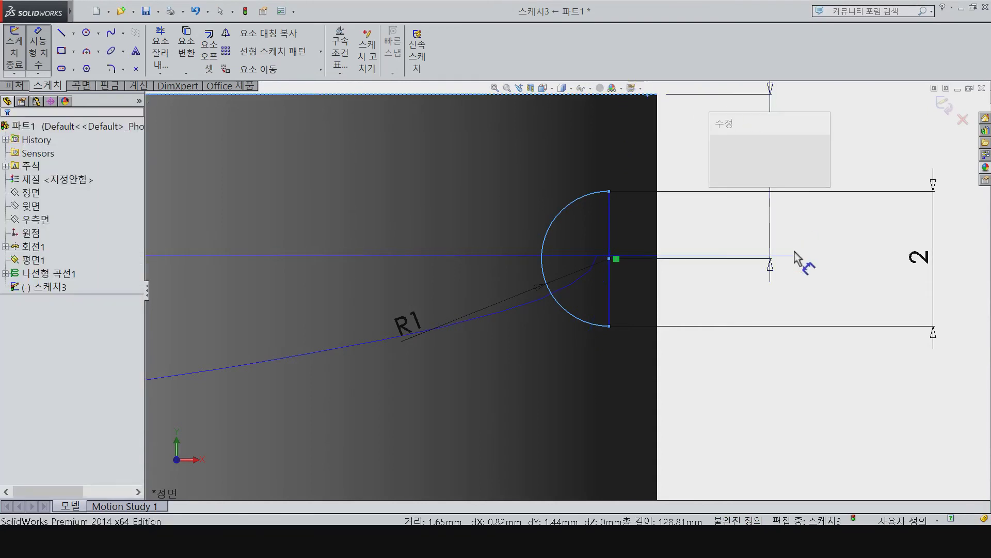
type("2.4")
key("Return")
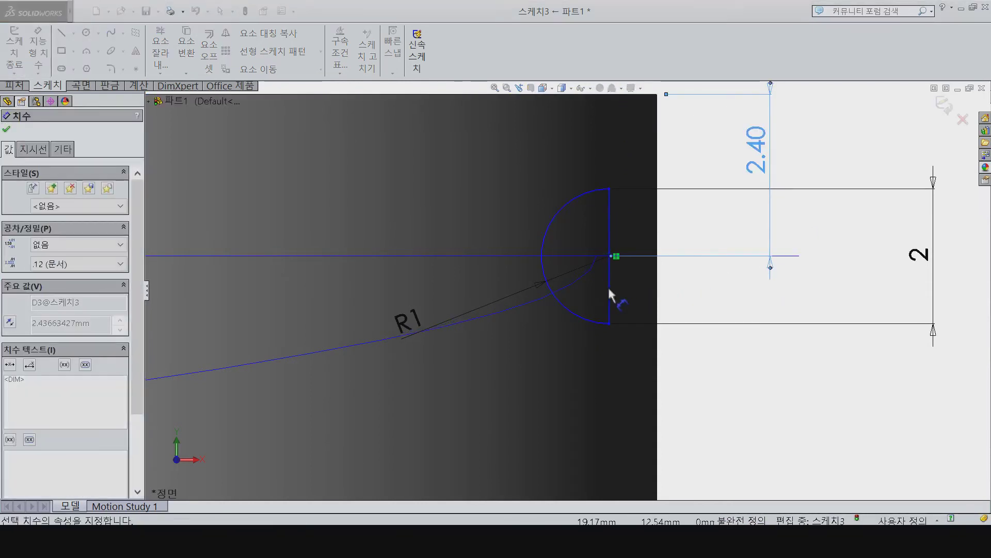
left_click(608, 303)
scroll(568, 351, "up", 2)
scroll(530, 388, "up", 2)
scroll(515, 419, "up", 2)
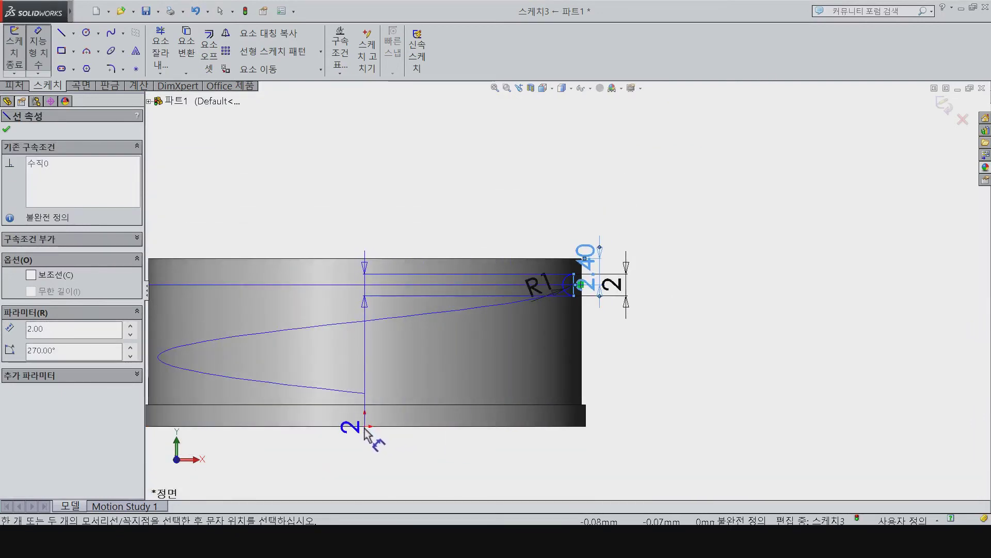
left_click(365, 426)
left_click(376, 475)
key("Return")
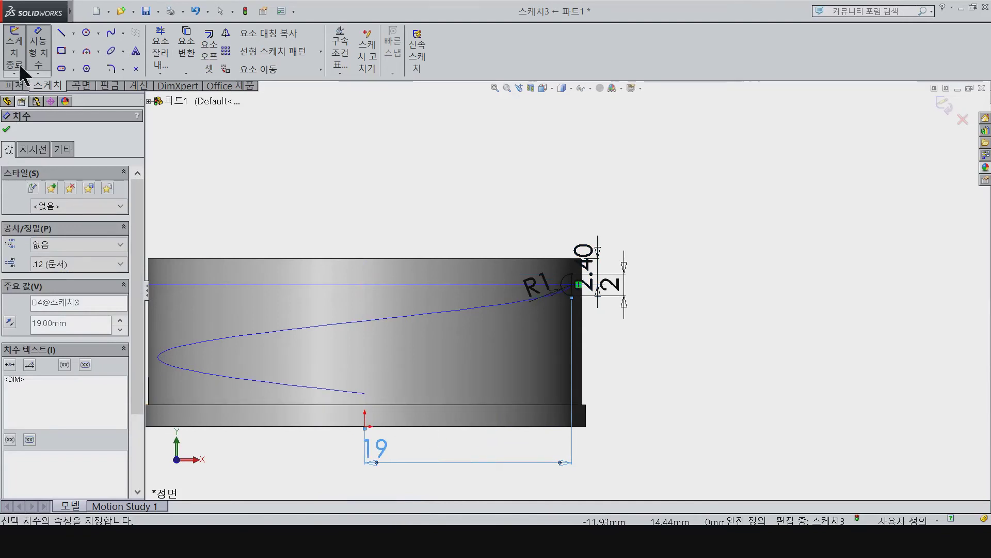
left_click(19, 67)
Sweep the profile along the helix into 스윕1 and enter a 0.5 mm fillet radius
left_click(88, 31)
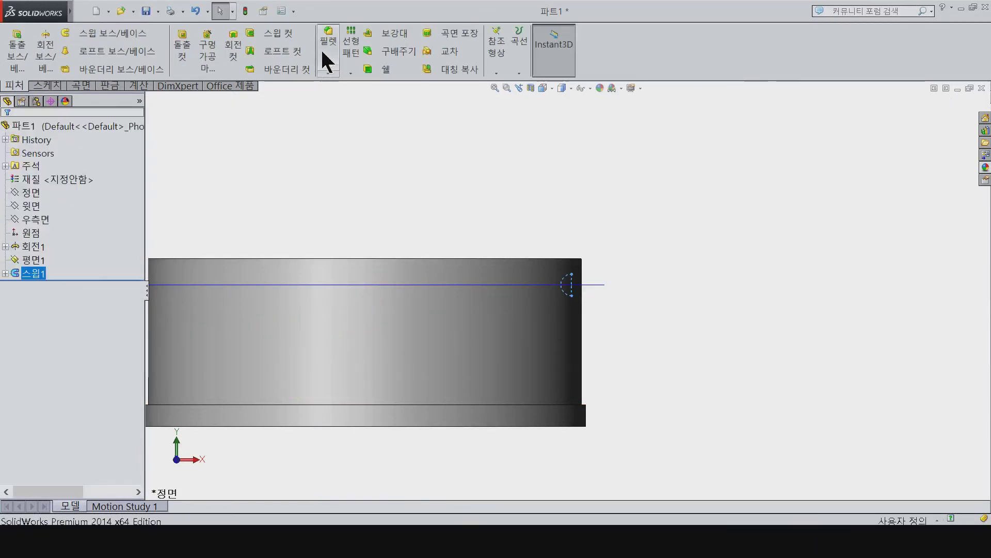
double_click(113, 381)
type("0.5")
key("Return")
Select the thread's end edges and apply the 0.5 mm fillet
mouse_move(534, 425)
middle_mouse_down()
mouse_move(581, 255)
mouse_move(466, 439)
middle_mouse_up()
scroll(464, 401, "down", 5)
scroll(571, 260, "down", 3)
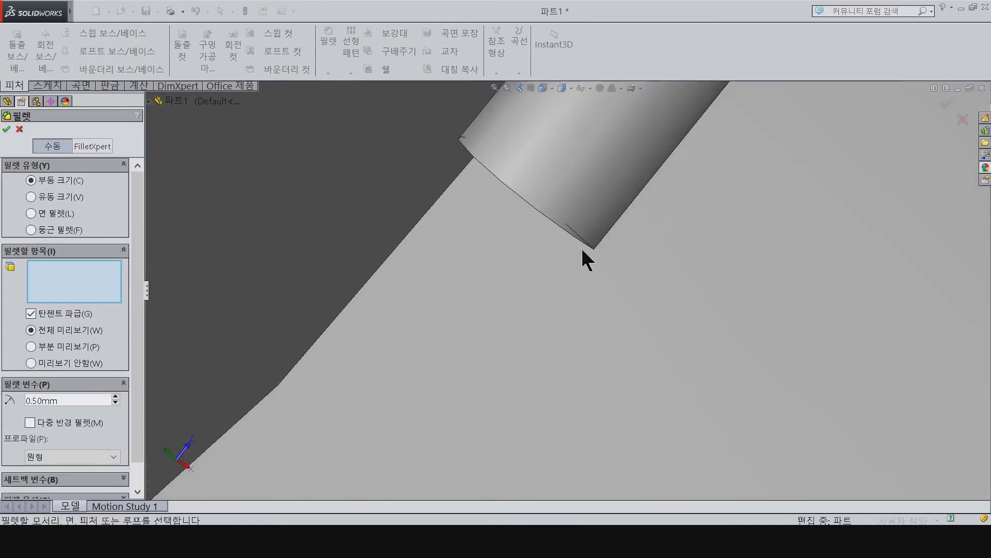
left_click(585, 247)
scroll(408, 462, "up", 3)
scroll(383, 458, "up", 3)
scroll(383, 458, "up", 3)
scroll(443, 358, "down", 6)
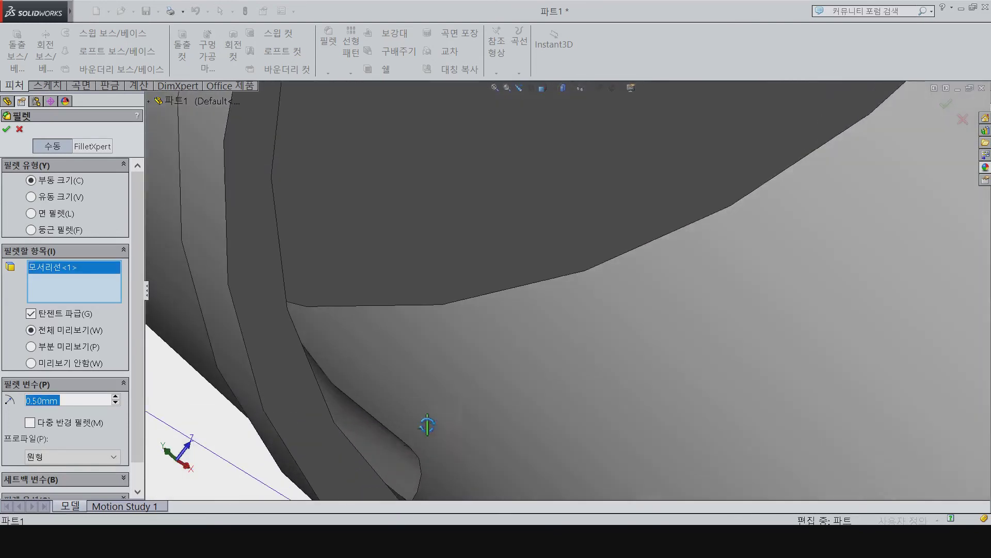
scroll(434, 424, "down", 3)
scroll(362, 465, "up", 4)
scroll(509, 338, "down", 5)
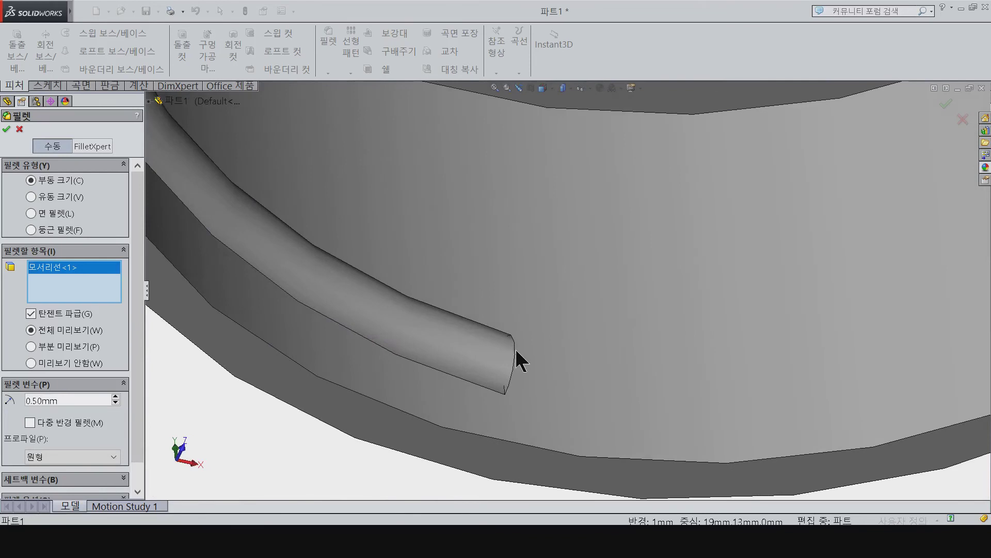
left_click(508, 386)
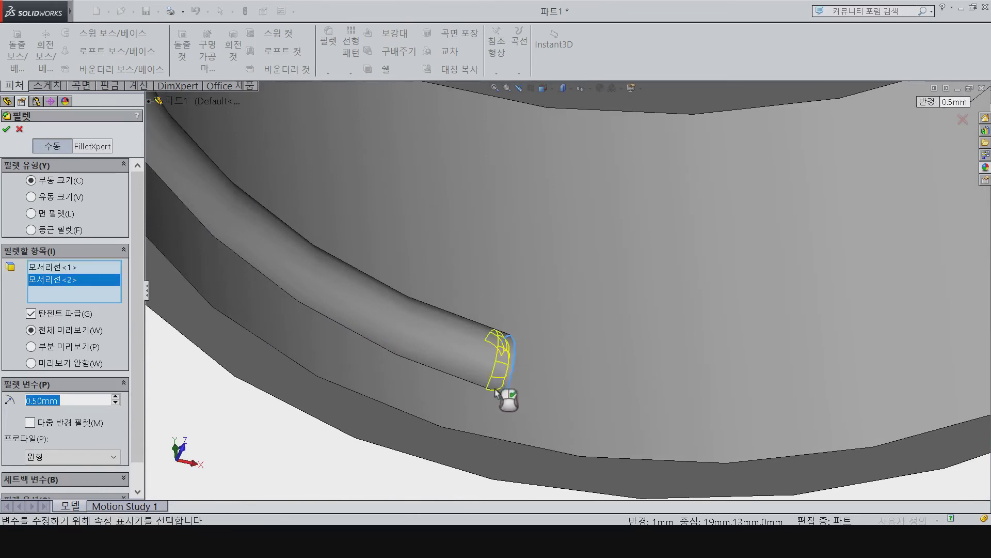
left_click(7, 129)
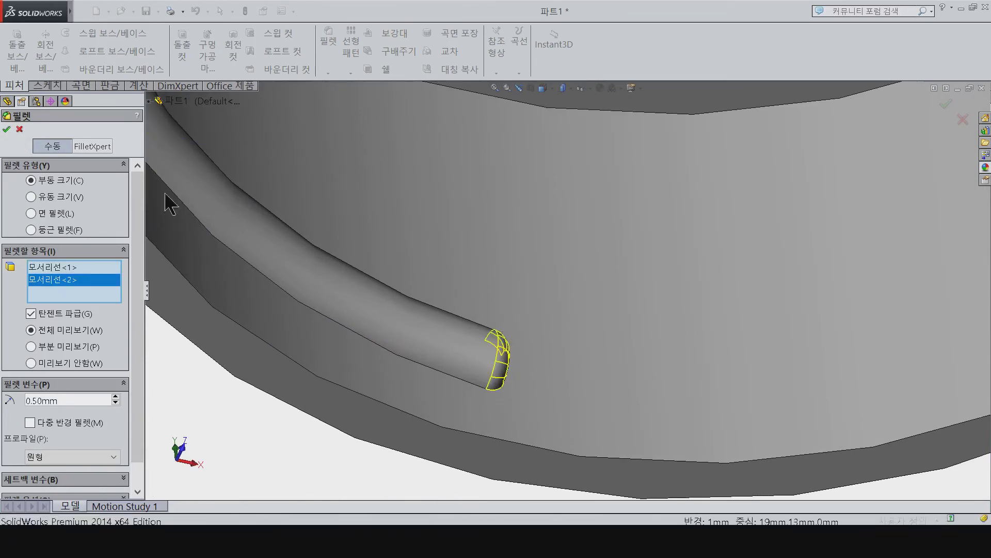
left_click(351, 72)
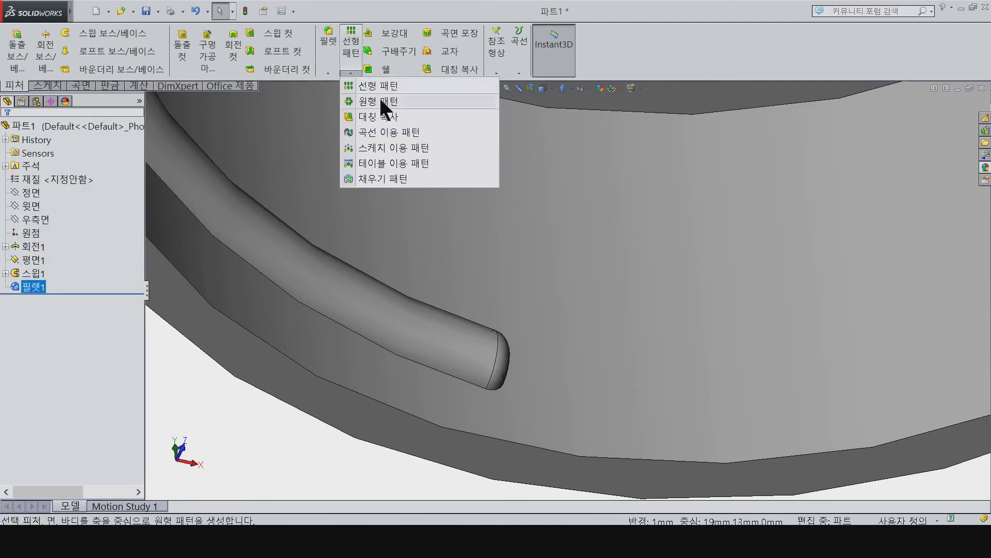
Set the circular pattern to 2 instances about the top circular edge
type("2")
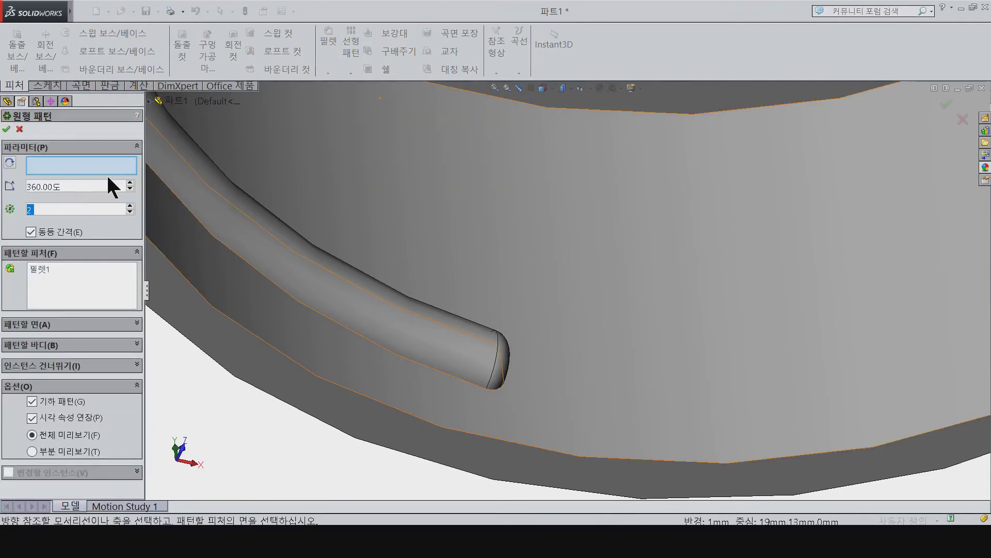
left_click(288, 357)
scroll(361, 385, "up", 5)
mouse_move(425, 394)
middle_mouse_down()
mouse_move(532, 345)
mouse_move(520, 336)
middle_mouse_up()
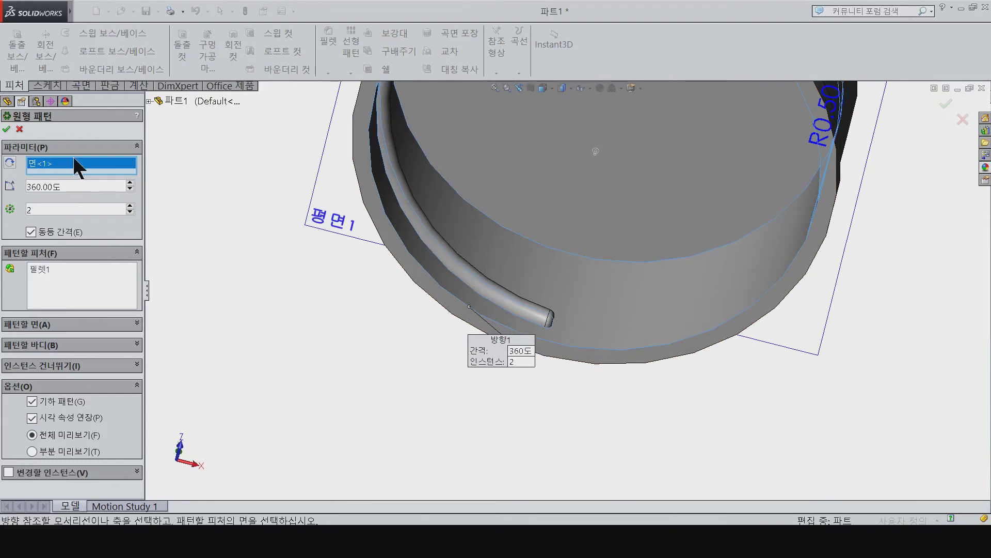
right_click(77, 167)
left_click(129, 189)
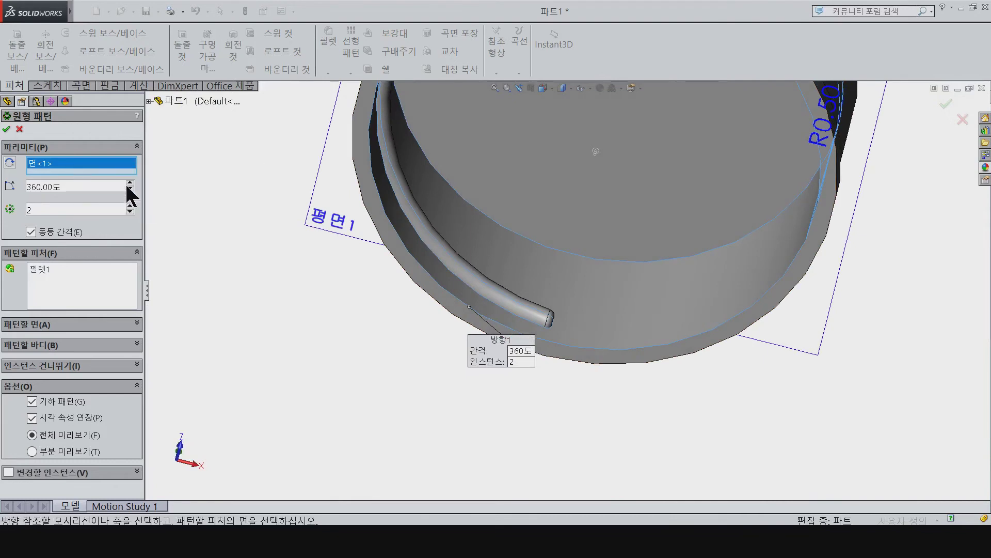
left_click(468, 323)
Add the sweep to the pattern, confirm 원형 패턴1, and view it isometrically
left_click(104, 280)
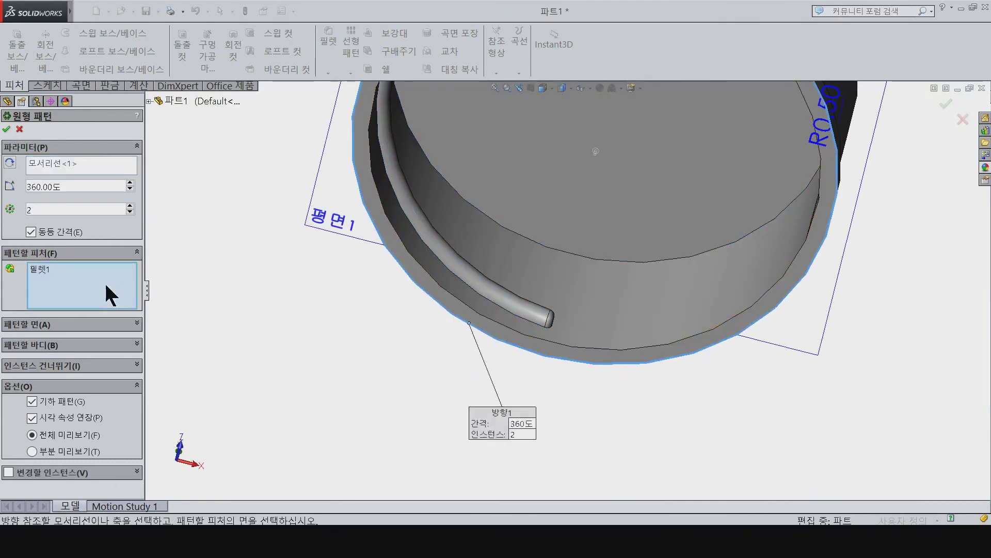
left_click(147, 101)
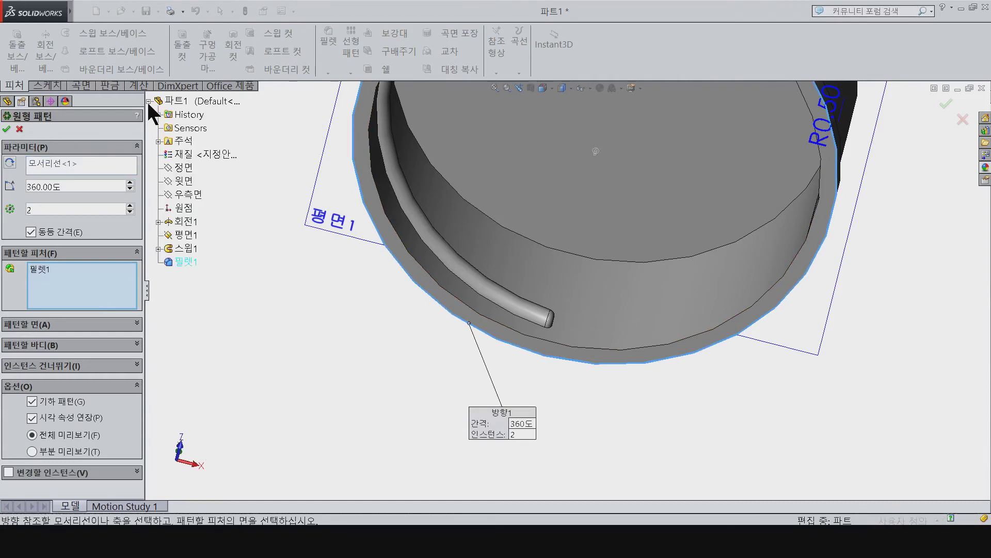
left_click(188, 248)
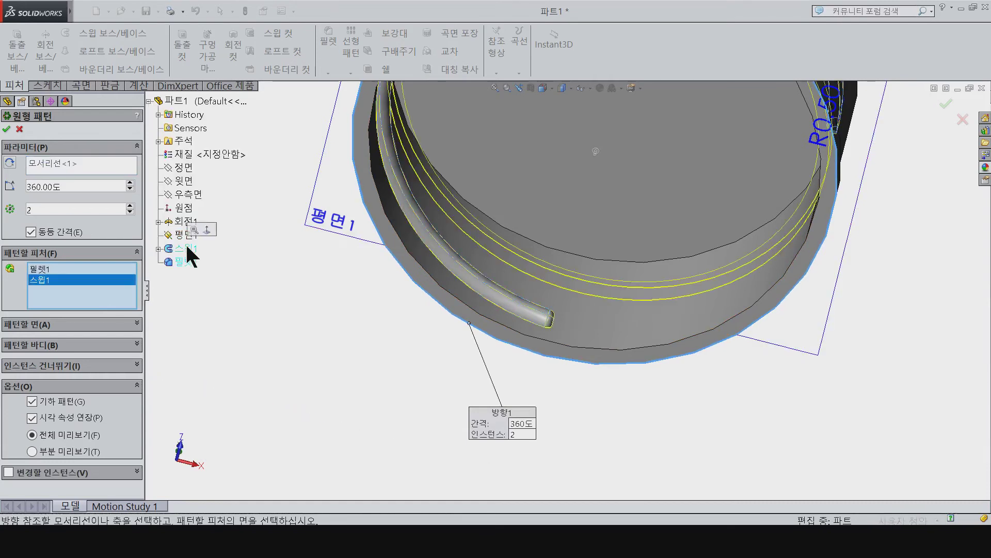
left_click(9, 130)
mouse_move(525, 281)
middle_mouse_down()
mouse_move(565, 185)
mouse_move(597, 250)
middle_mouse_up()
scroll(640, 315, "up", 5)
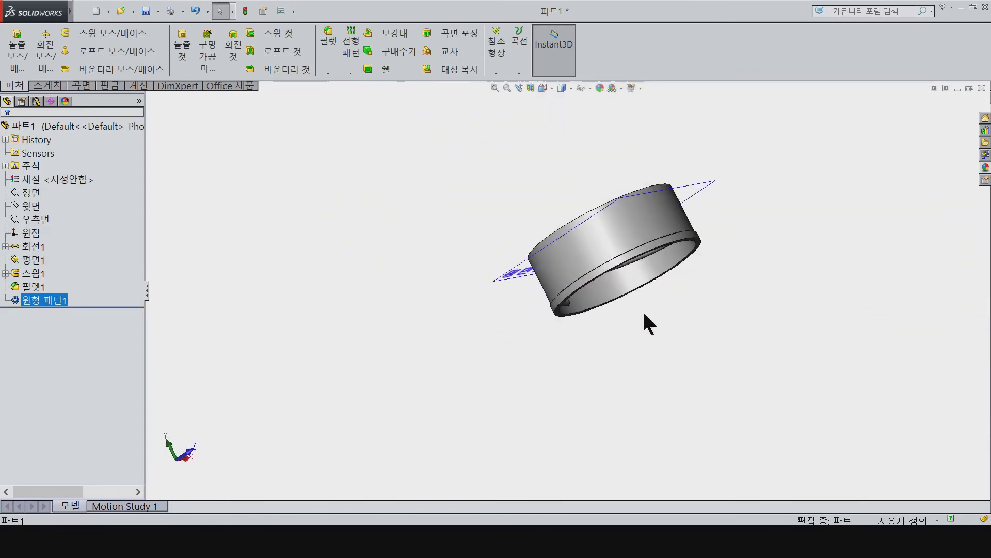
key("ctrl+7")
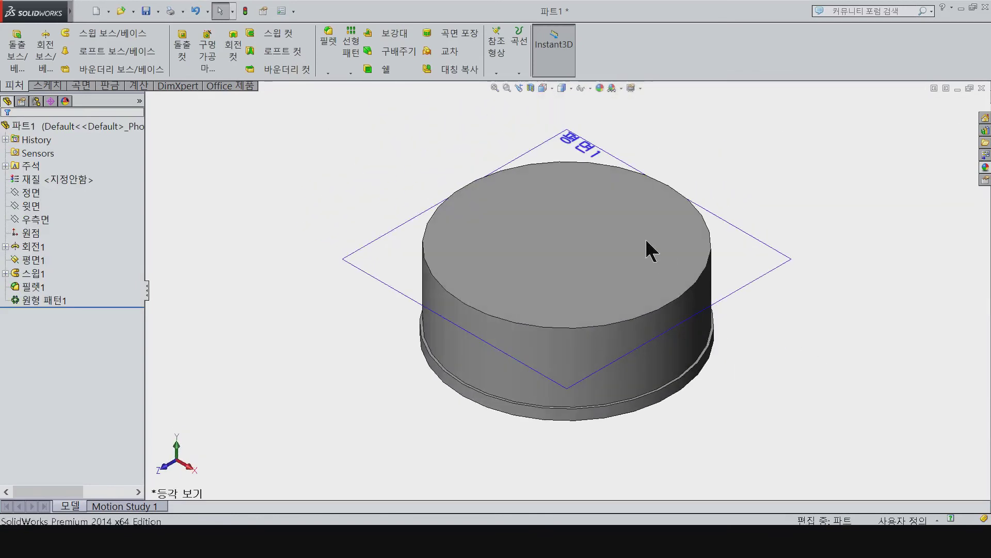
Start a sketch on the top face with a Ø34 circle centred on the origin
left_click(647, 241)
key("ctrl+8")
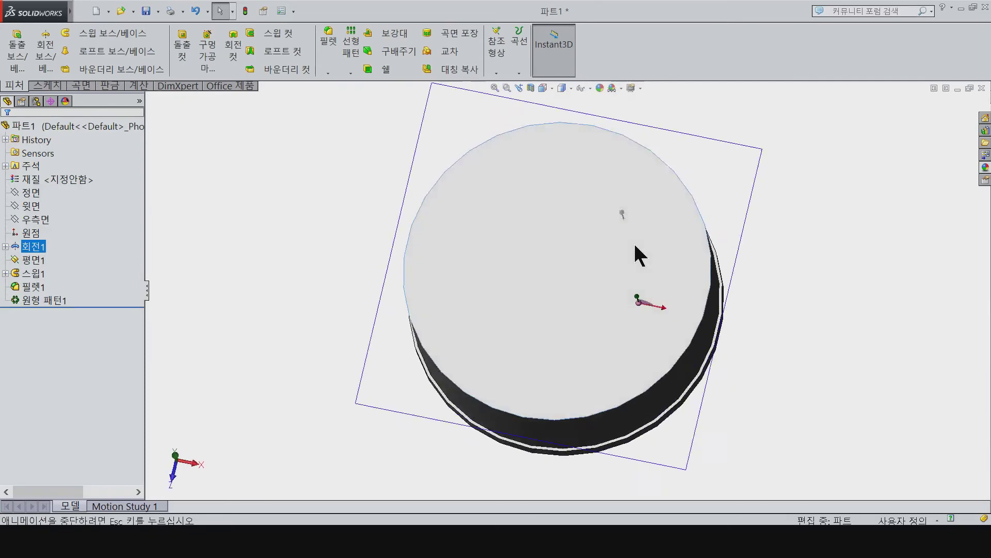
left_click(48, 86)
left_click(15, 52)
left_click(86, 32)
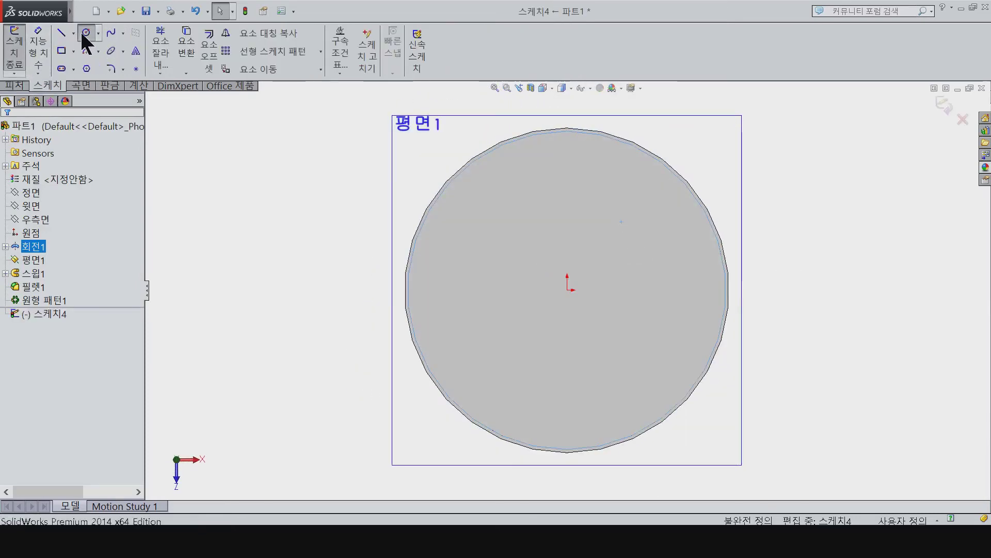
left_click(567, 290)
left_click(659, 207)
key("Escape")
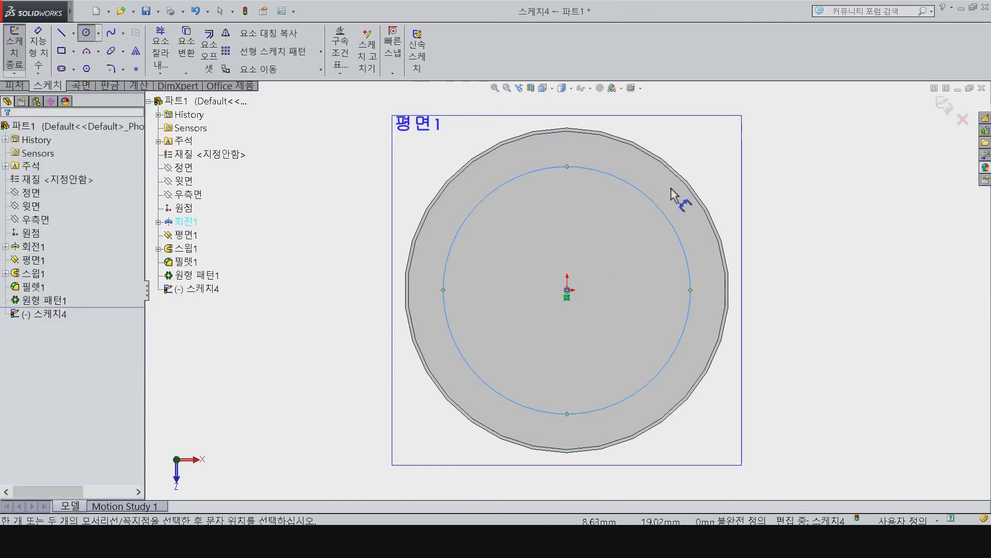
key("d")
left_click(675, 255)
left_click(860, 294)
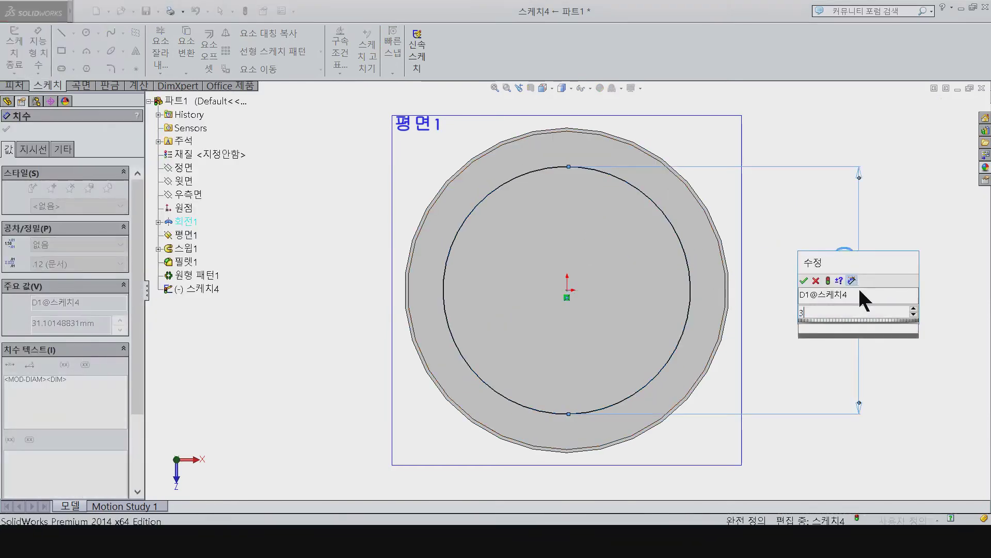
key("Return")
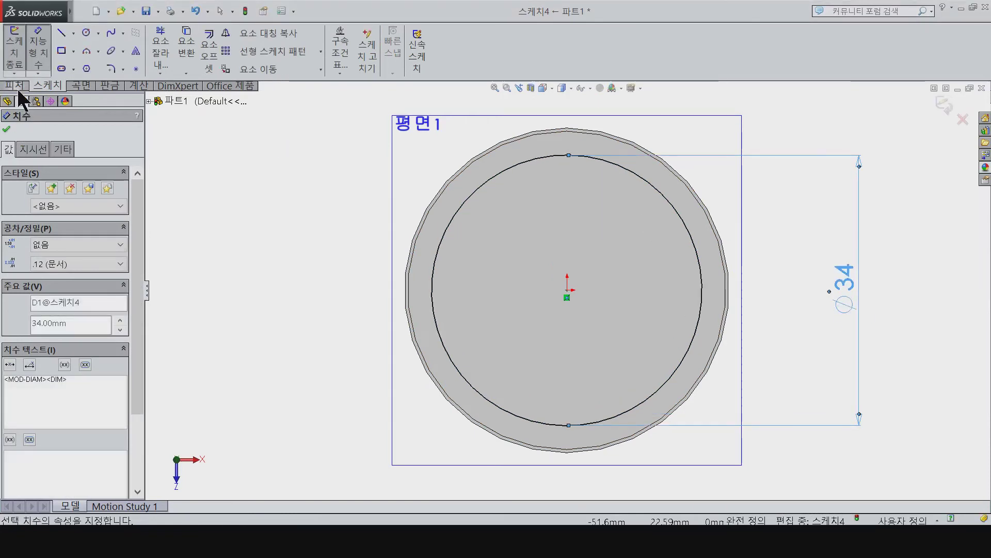
Back out of an early cut and add a concentric Ø24 circle at the origin
left_click(15, 86)
left_click(182, 49)
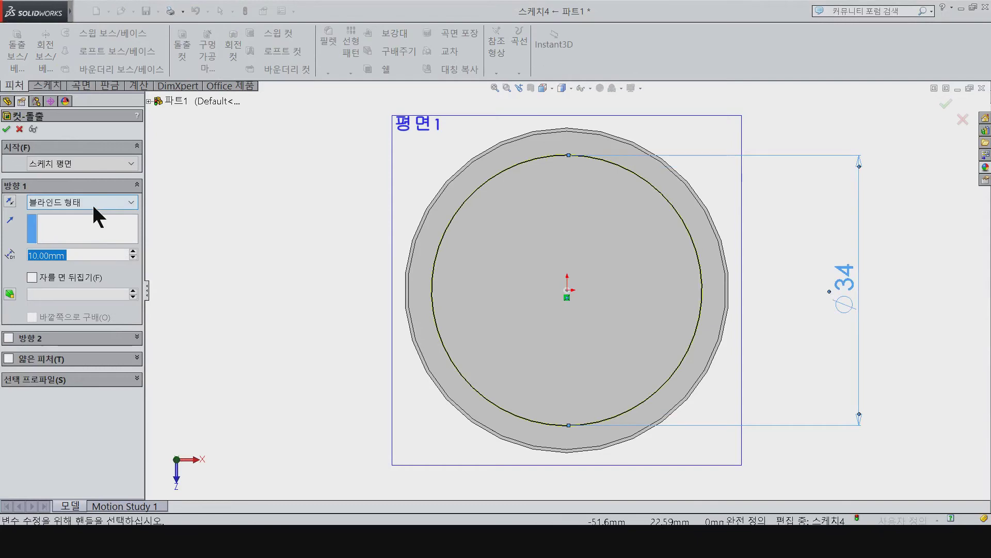
left_click(19, 129)
left_click(86, 33)
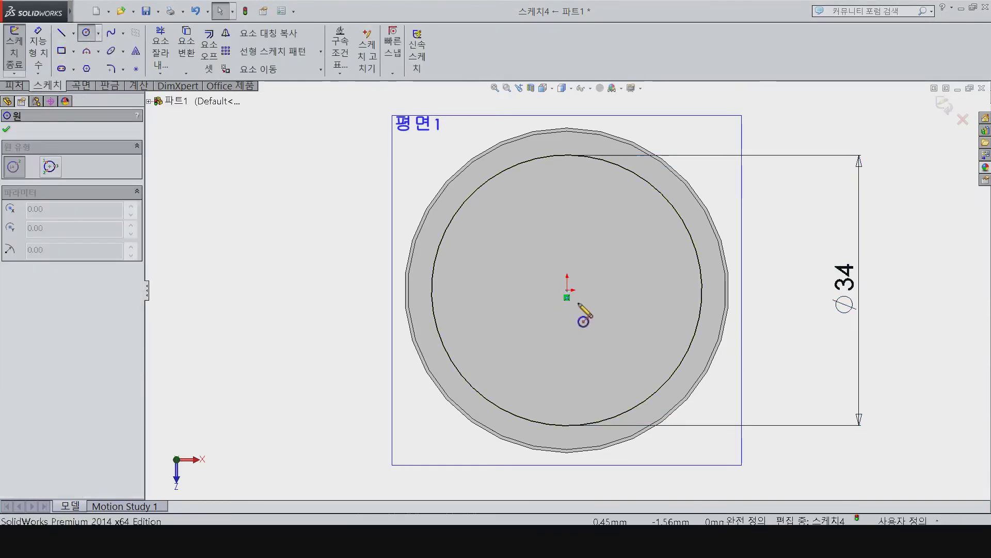
left_click(567, 290)
left_click(607, 212)
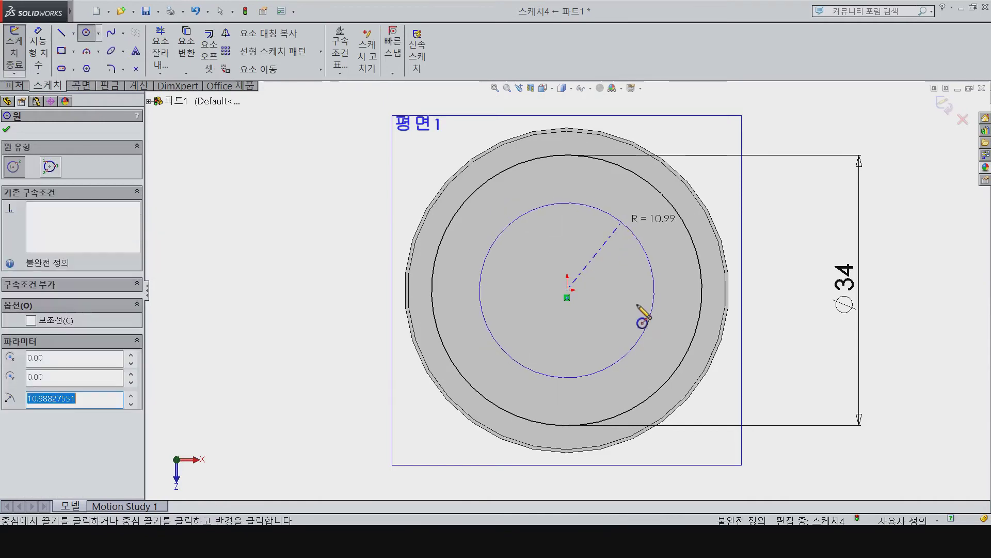
key("d")
left_click(654, 278)
left_click(810, 355)
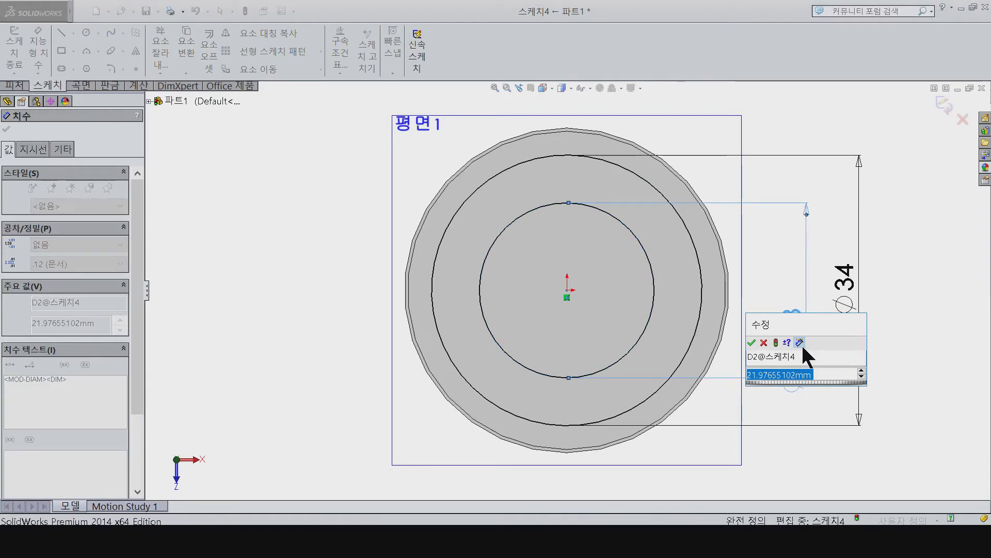
key("Escape")
type("24")
key("Return")
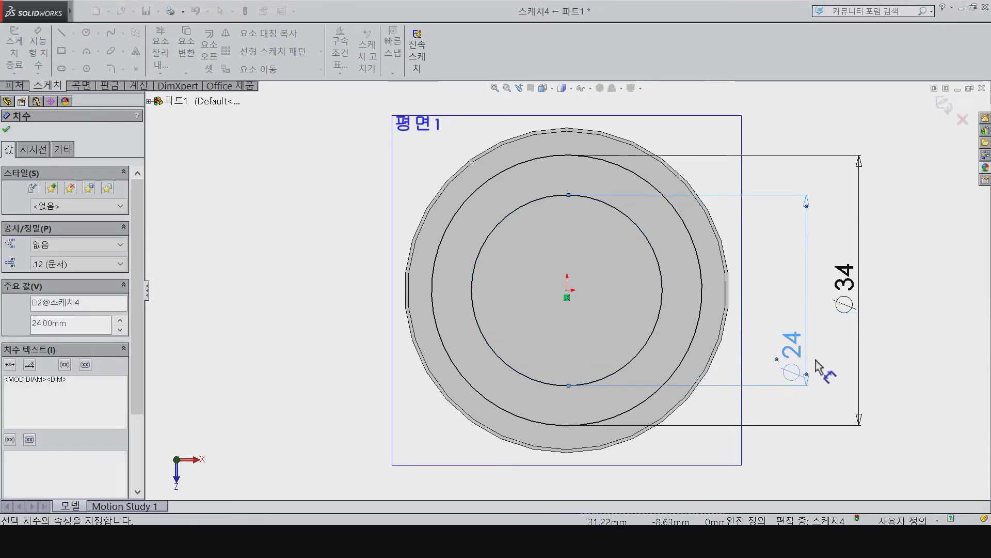
Cut the ring region between the two circles 0.4 mm deep
left_click(22, 84)
left_click(183, 49)
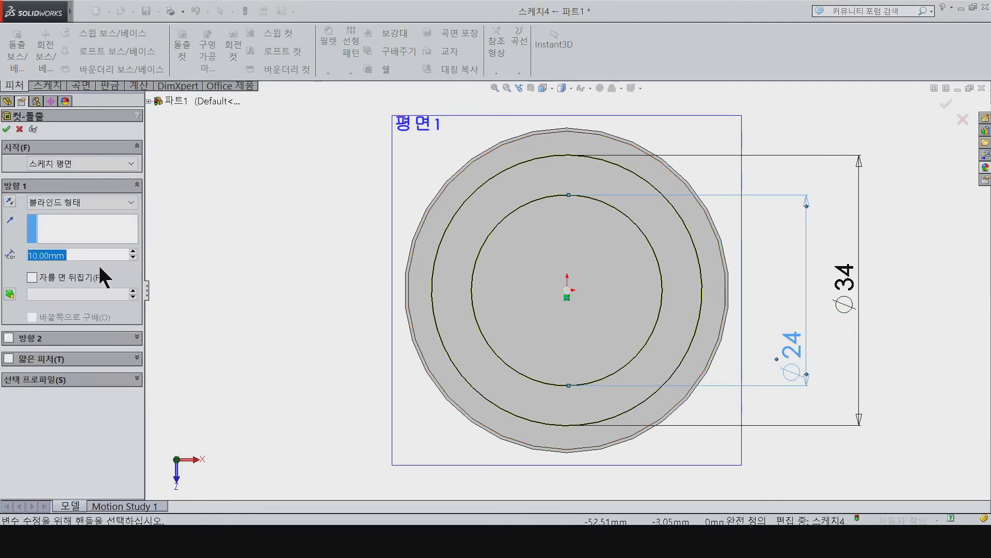
left_click(85, 382)
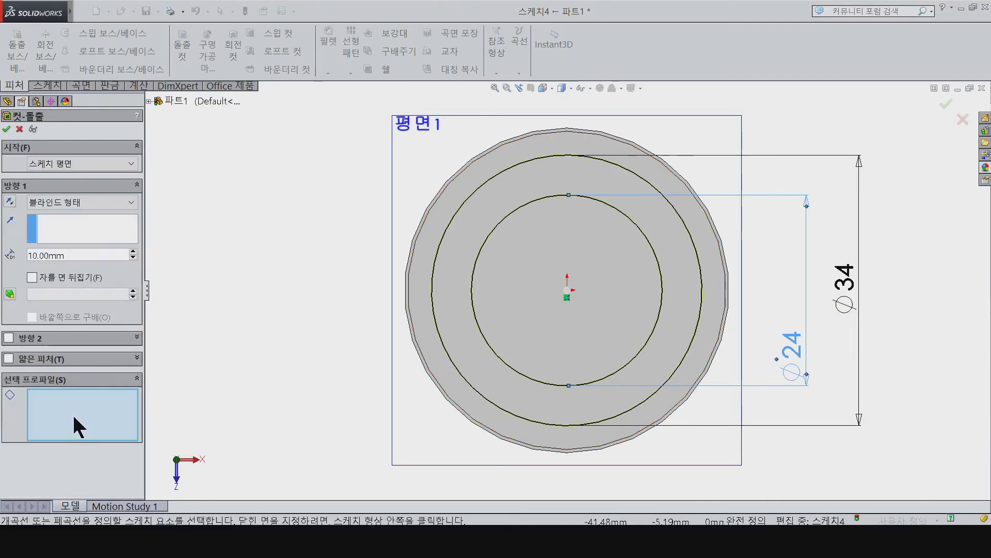
left_click(511, 205)
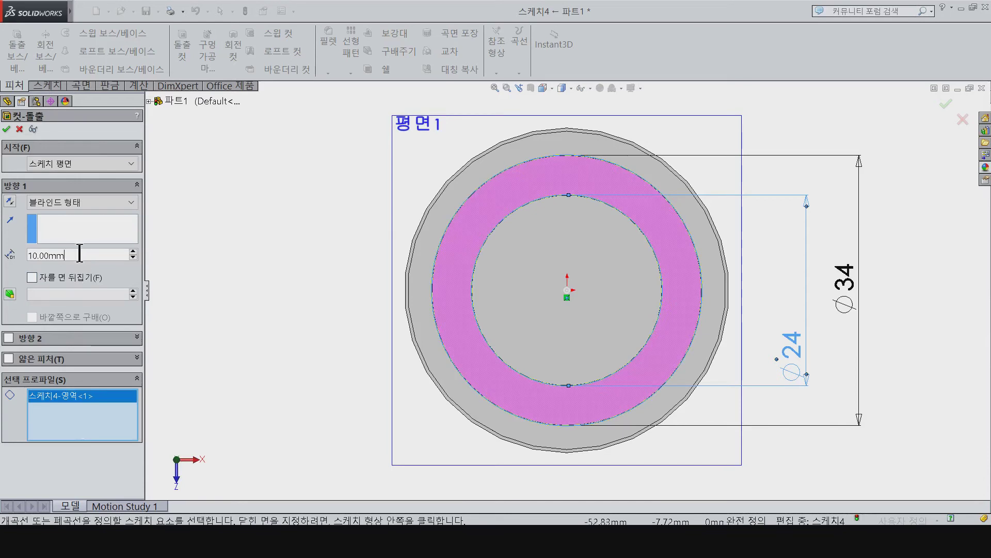
type("0.4")
key("Return")
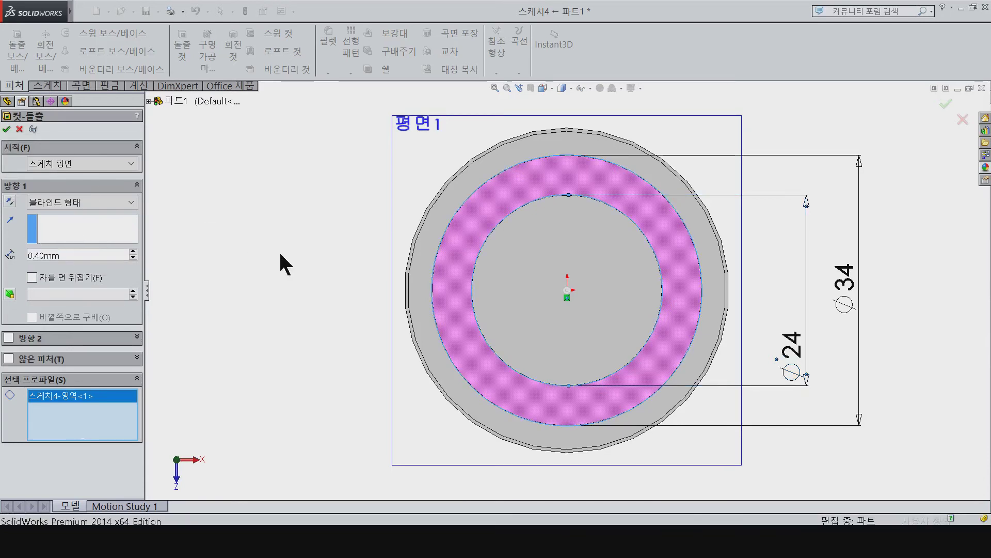
key("Return")
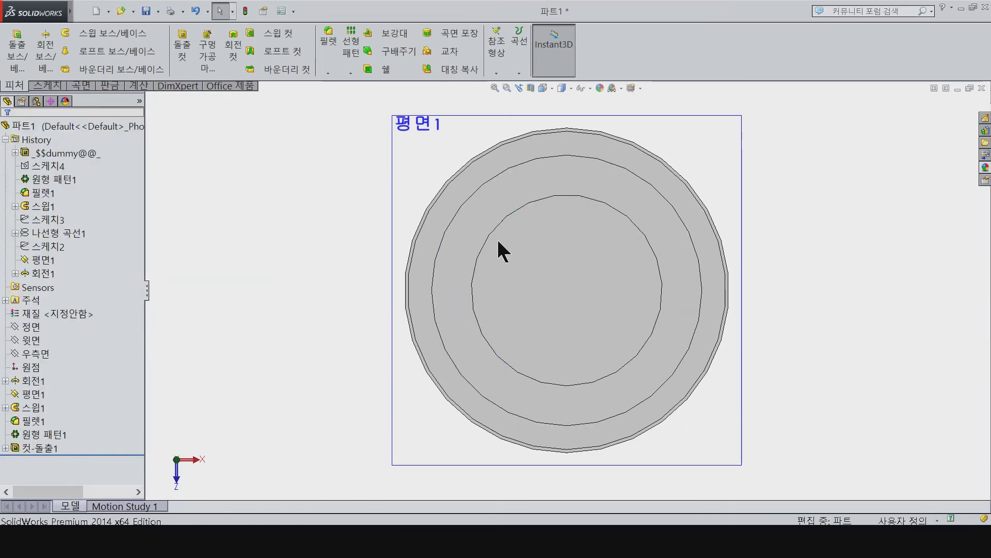
Start a new sketch on the top face with a circle near the top of the ring
left_click(503, 209)
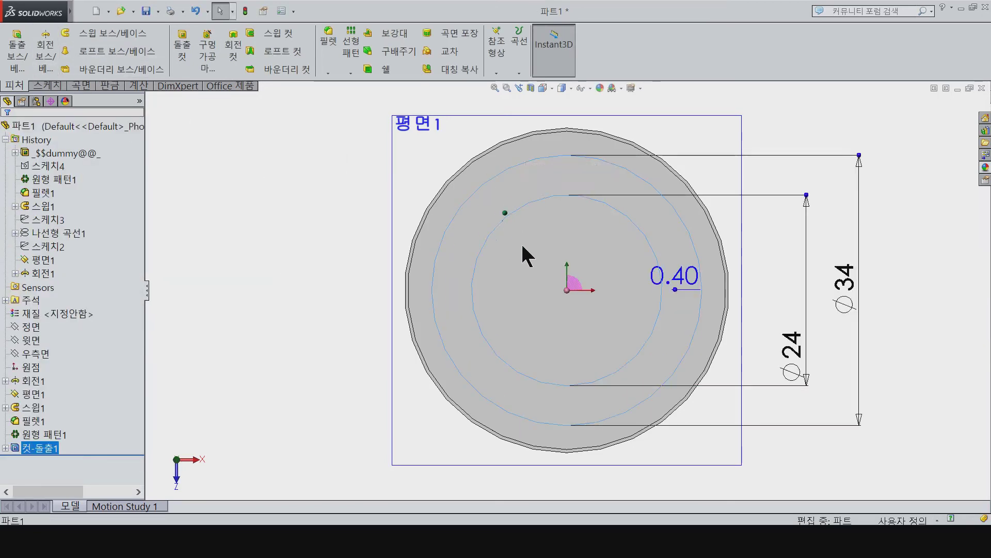
left_click(357, 240)
left_click(511, 246)
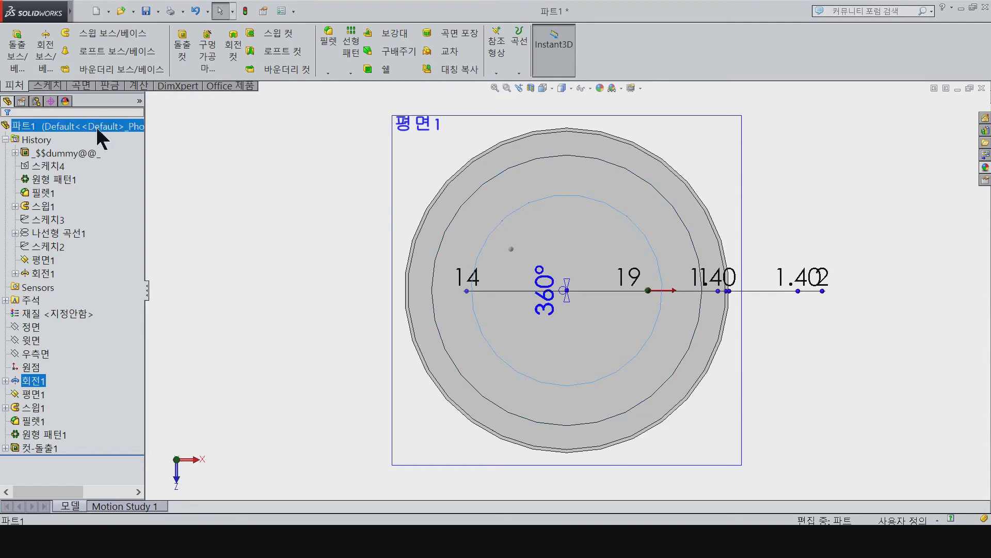
left_click(45, 85)
left_click(19, 45)
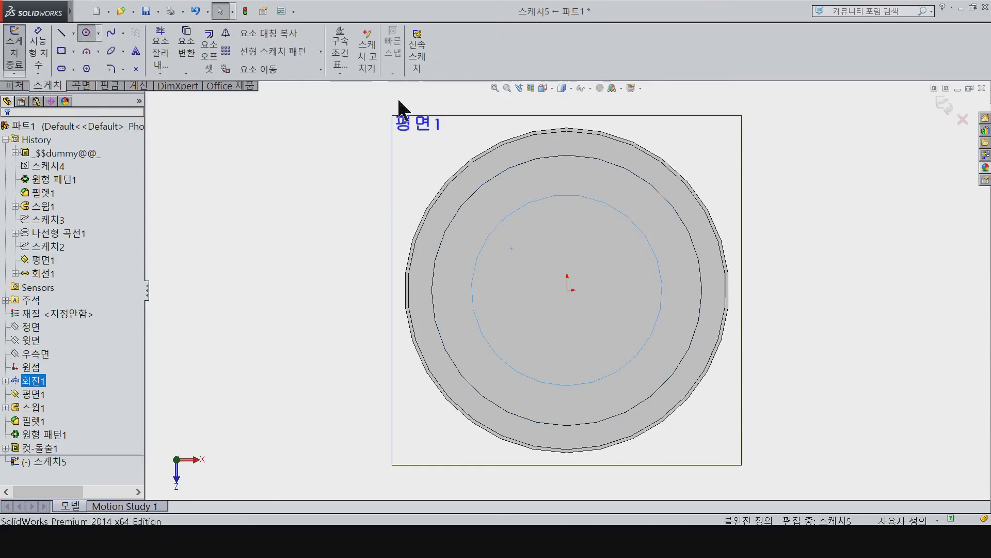
scroll(574, 204, "down", 3)
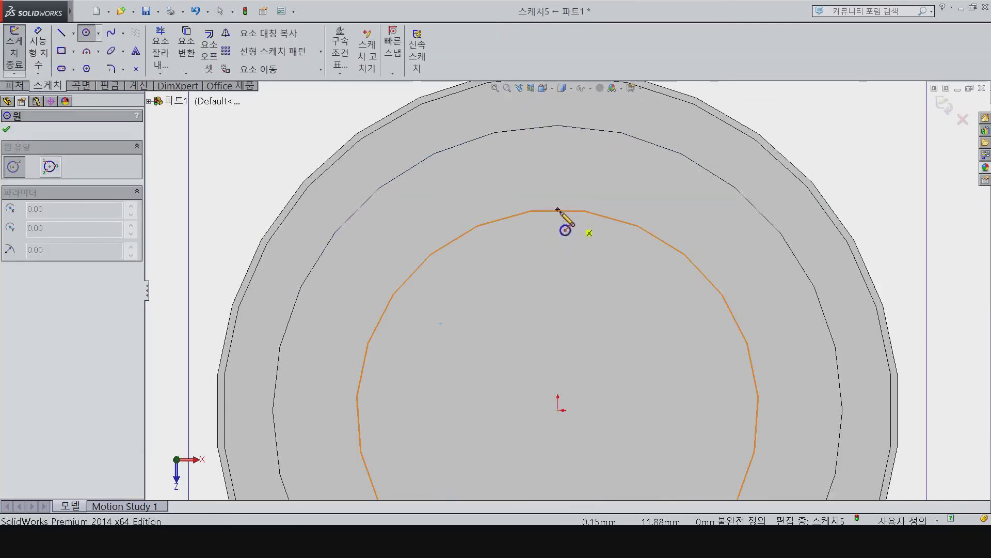
left_click(557, 241)
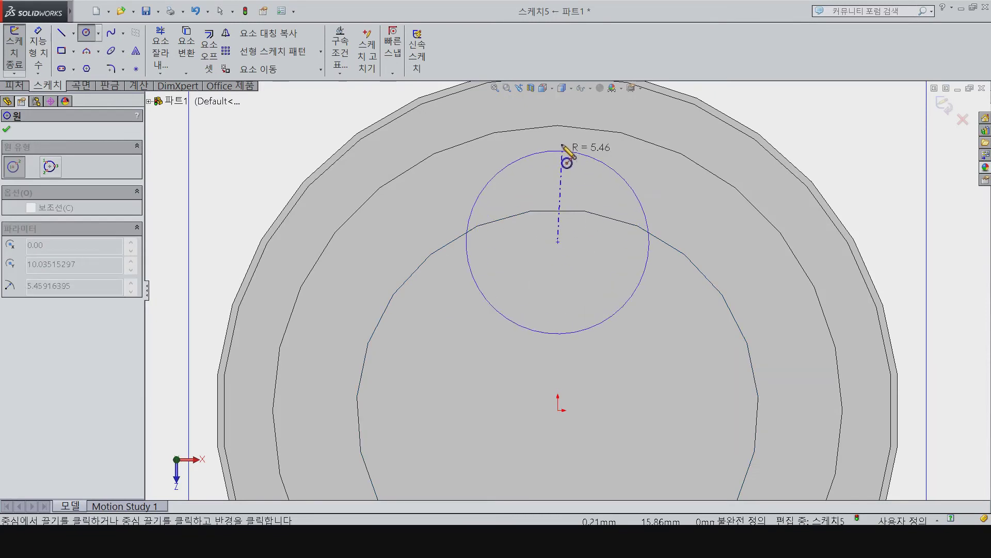
left_click(557, 126)
Dimension the new circle to Ø12
key("Escape")
right_click_drag(605, 312, 664, 210)
left_click(666, 202)
left_click(769, 278)
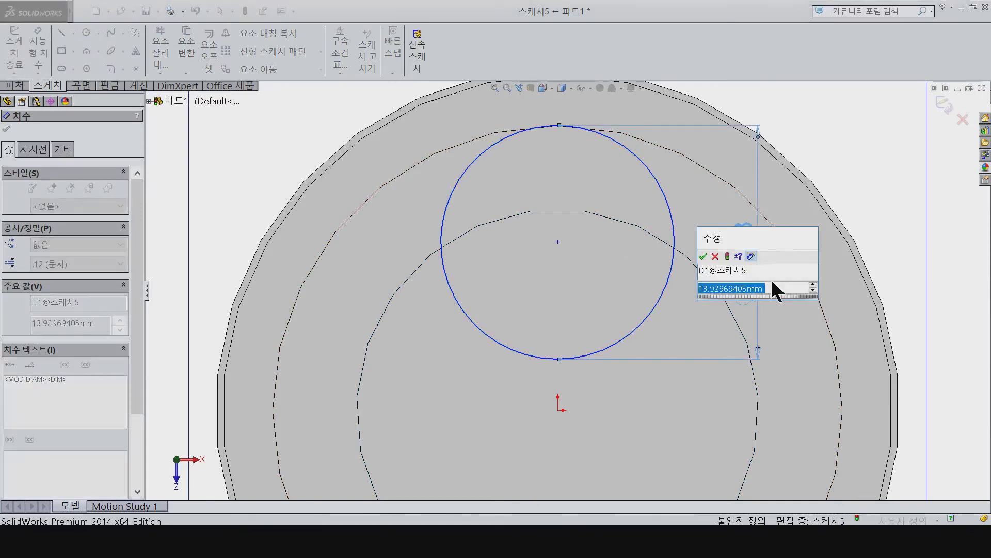
type("12")
key("Return")
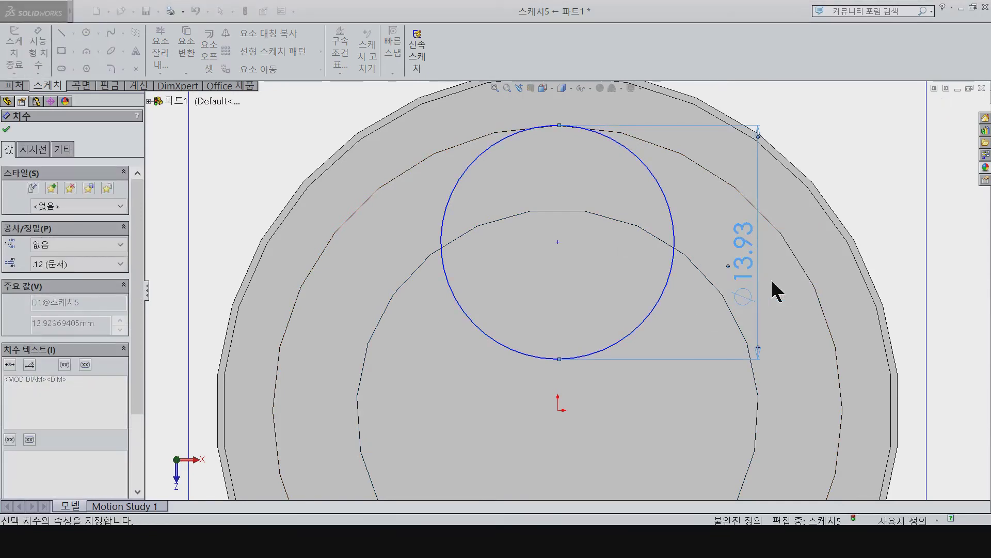
key("Escape")
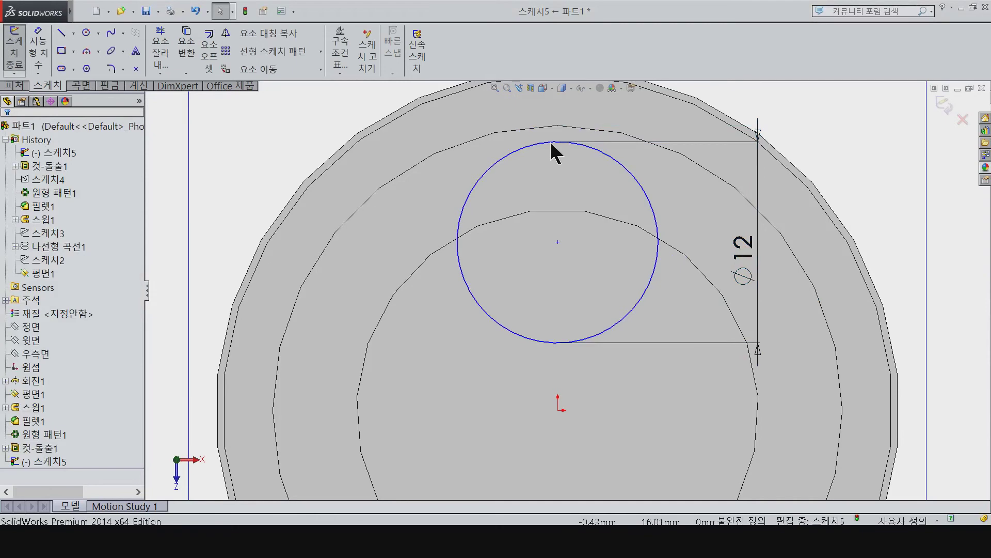
Make the Ø12 circle tangent to the ring edge
left_click(551, 144)
left_click(556, 129, "ctrl")
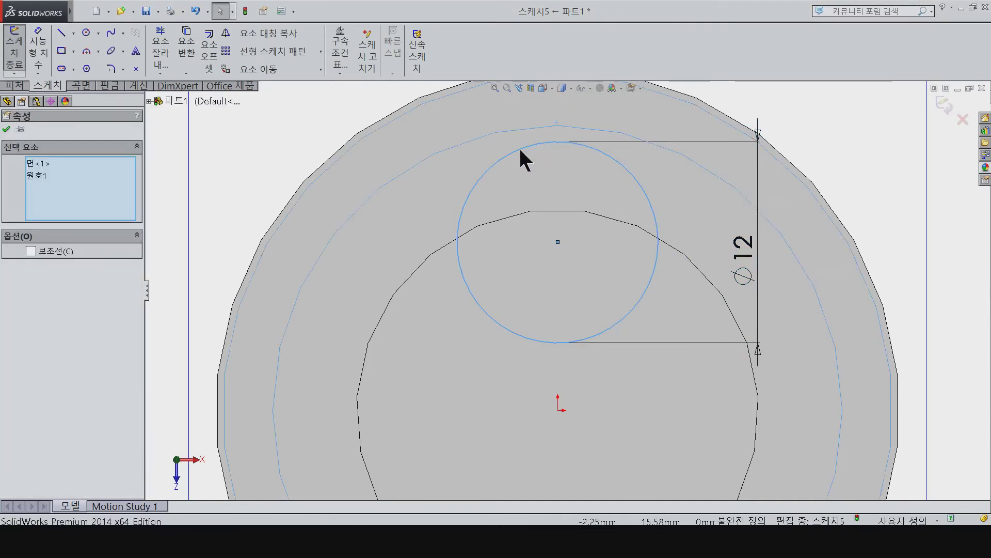
key("Escape")
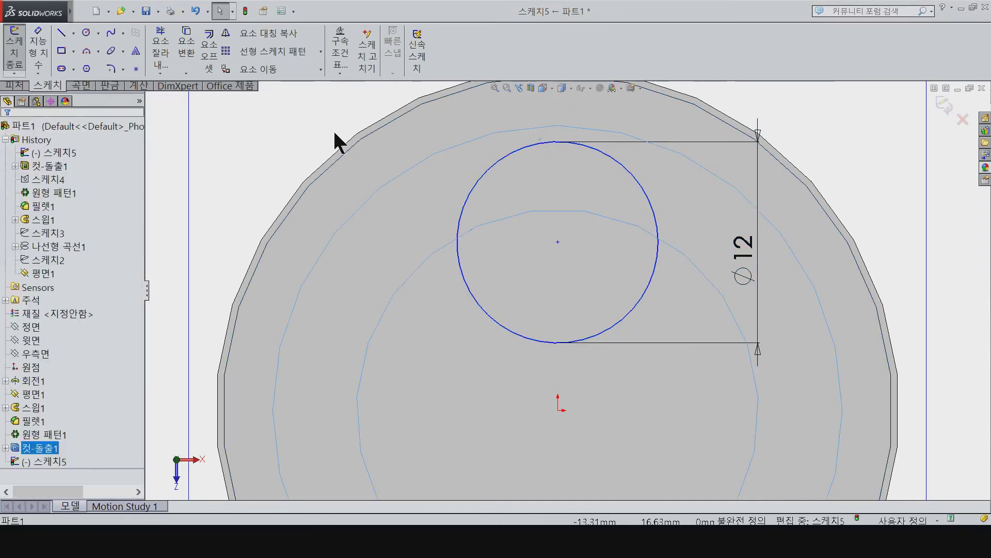
left_click(509, 132)
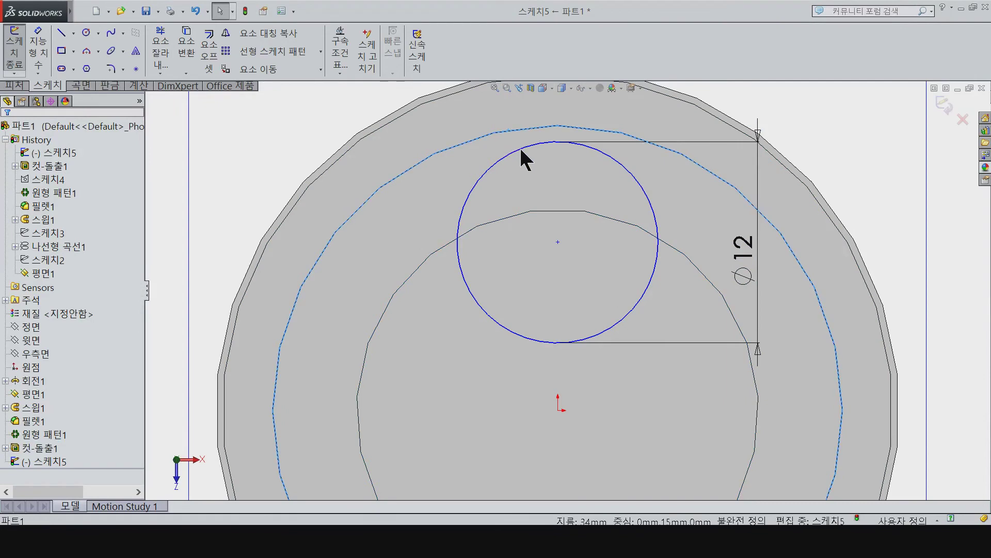
left_click(331, 215, "ctrl")
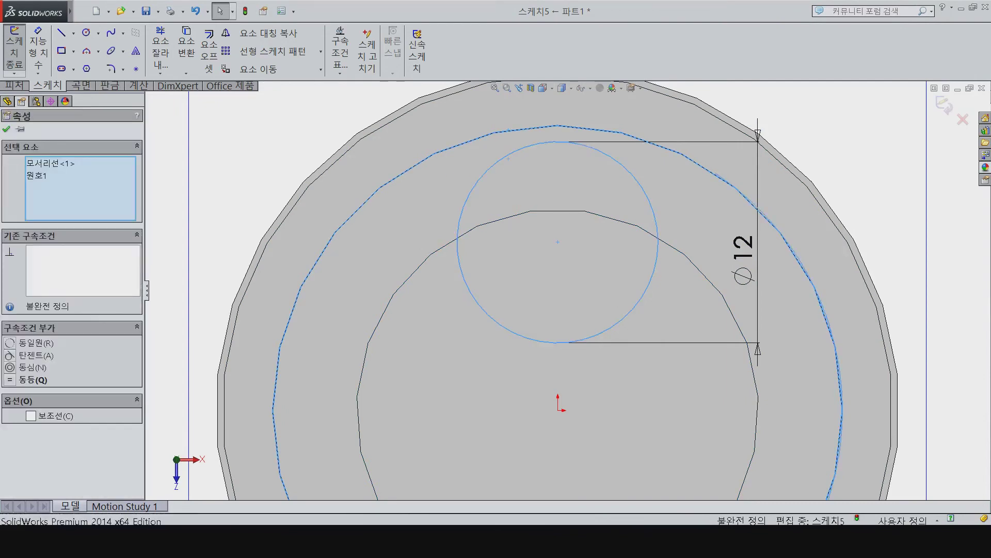
left_click(35, 353)
key("Escape")
Add a Vertical relation between the circle centre and the origin
left_click(556, 227)
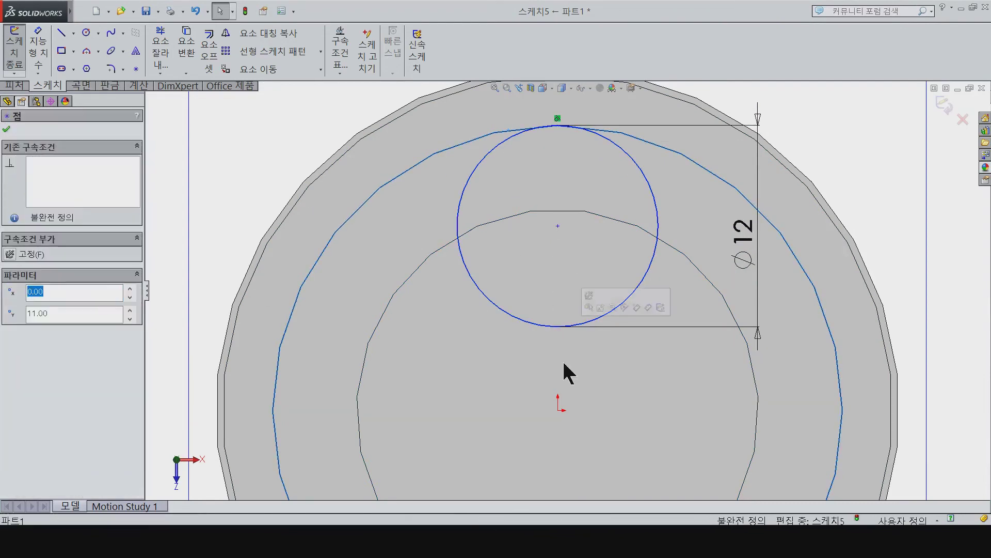
left_click(558, 409, "ctrl")
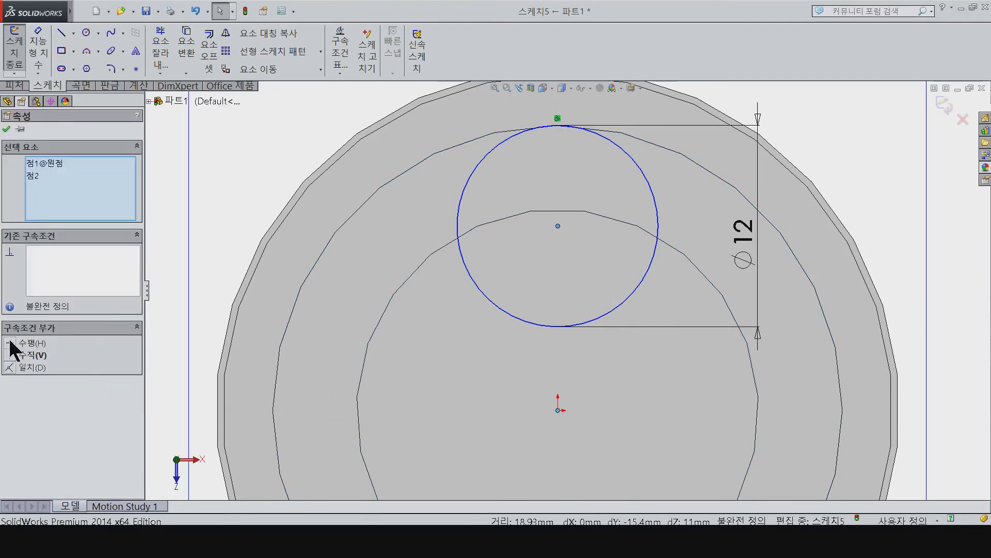
left_click(185, 128)
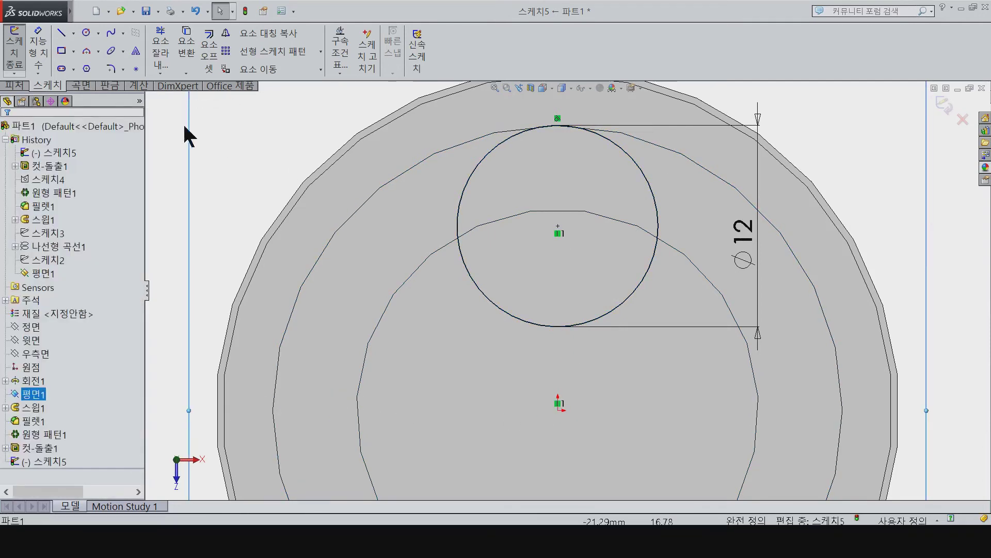
left_click(14, 85)
left_click(181, 49)
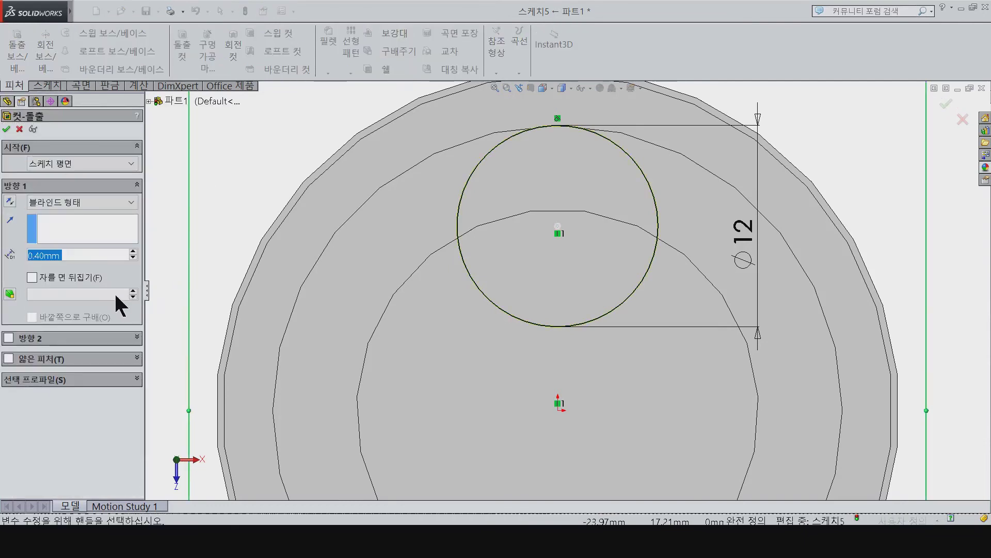
Confirm the 0.40 mm Blind cut from the Ø12 circle and start a new sketch on the face
left_click(6, 129)
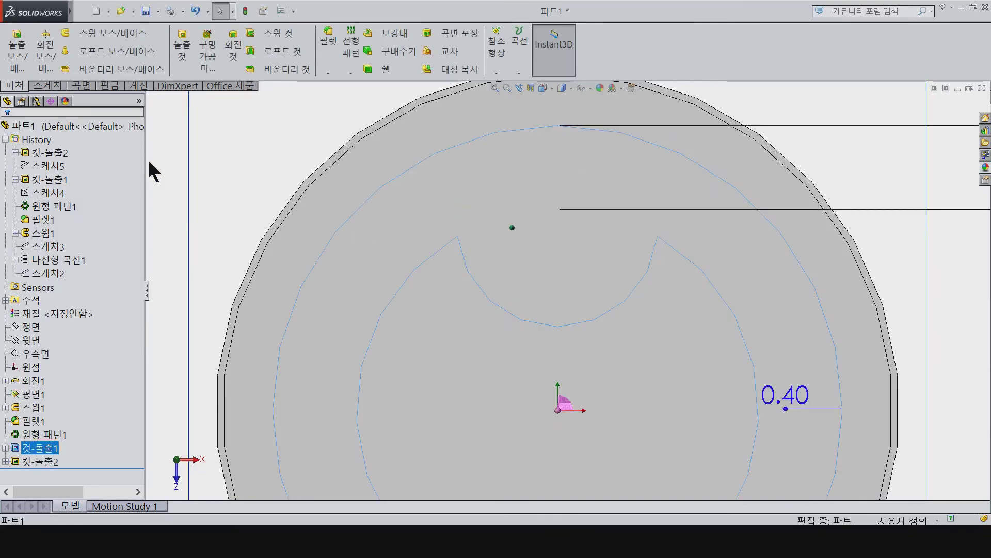
left_click(48, 86)
left_click(16, 48)
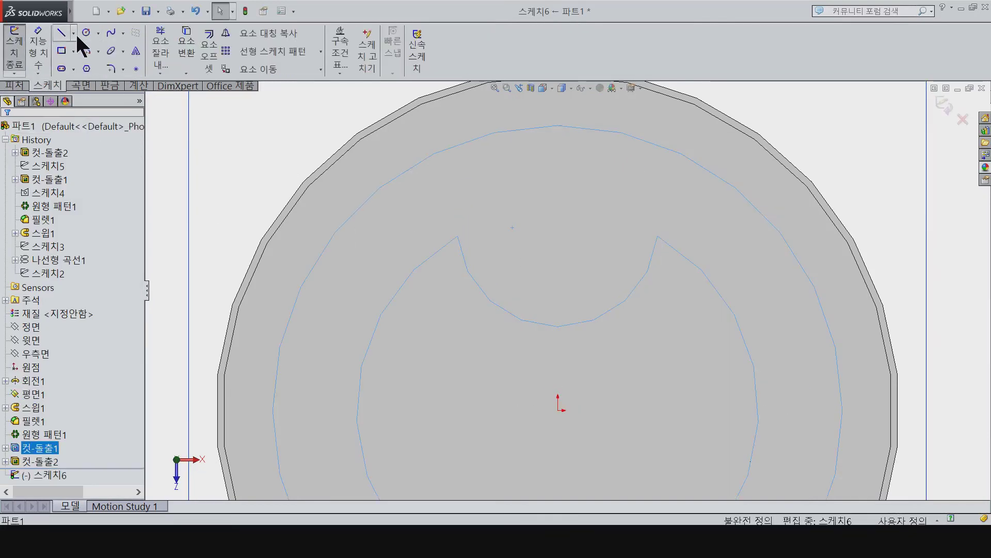
Draw a vertical construction line in the notch and a Ø8 circle at its top point
left_click(61, 32)
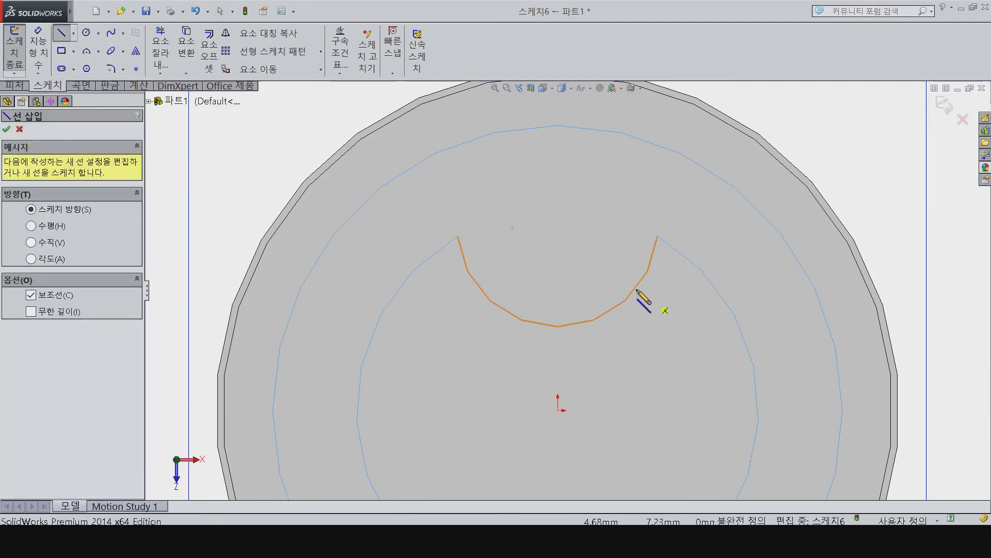
left_click(558, 225)
left_click(557, 326)
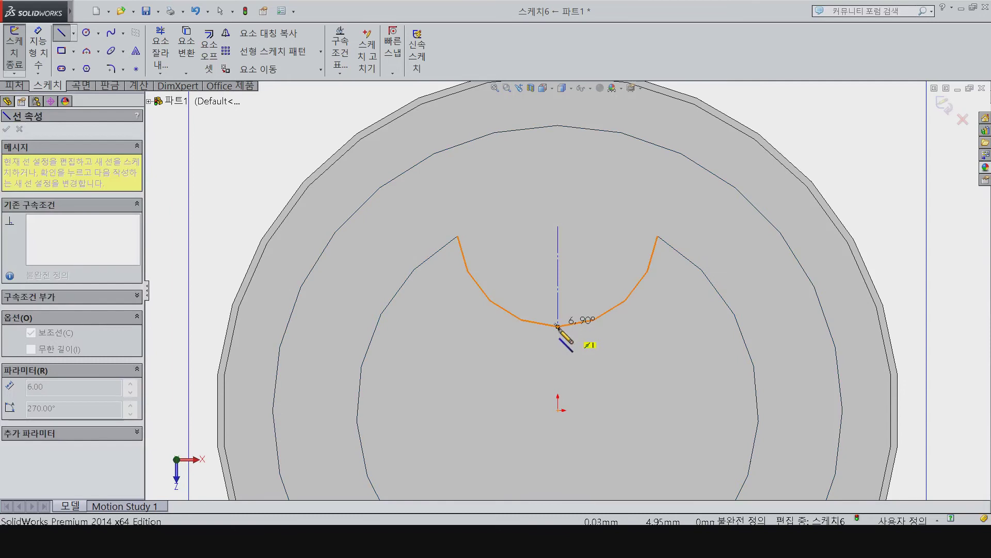
key("Escape")
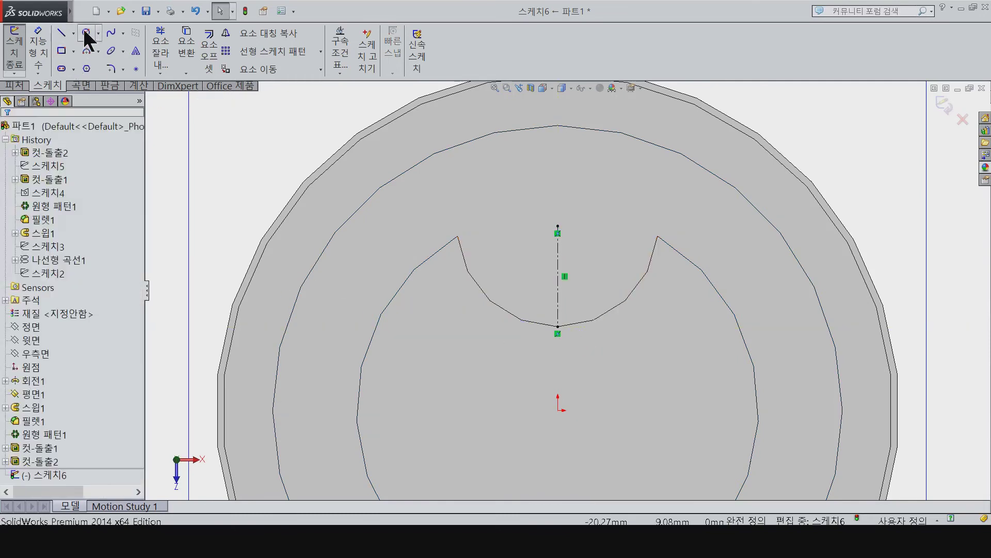
left_click(86, 32)
left_click(558, 226)
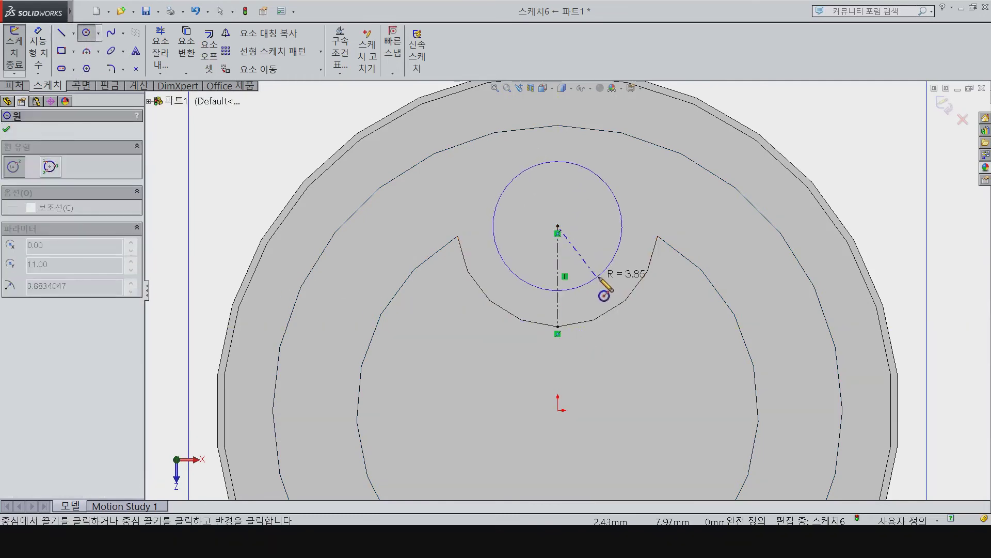
left_click(609, 253)
right_click_drag(612, 248, 627, 195)
left_click(618, 252)
left_click(728, 254)
type("8")
key("Return")
Add a centerline to the circle's left edge and a small circle spanning that left half
scroll(612, 219, "down", 3)
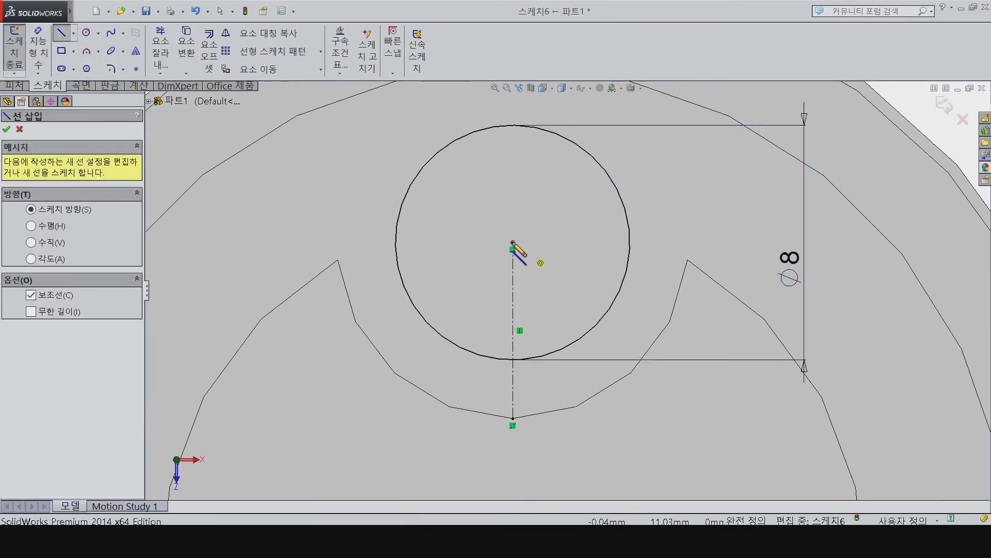
left_click(513, 243)
left_click(396, 242)
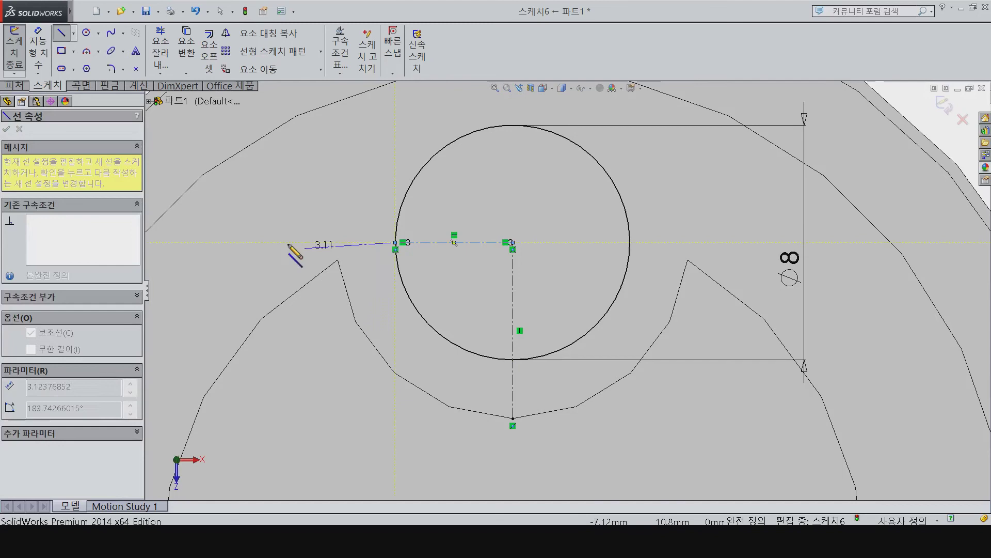
left_click(86, 32)
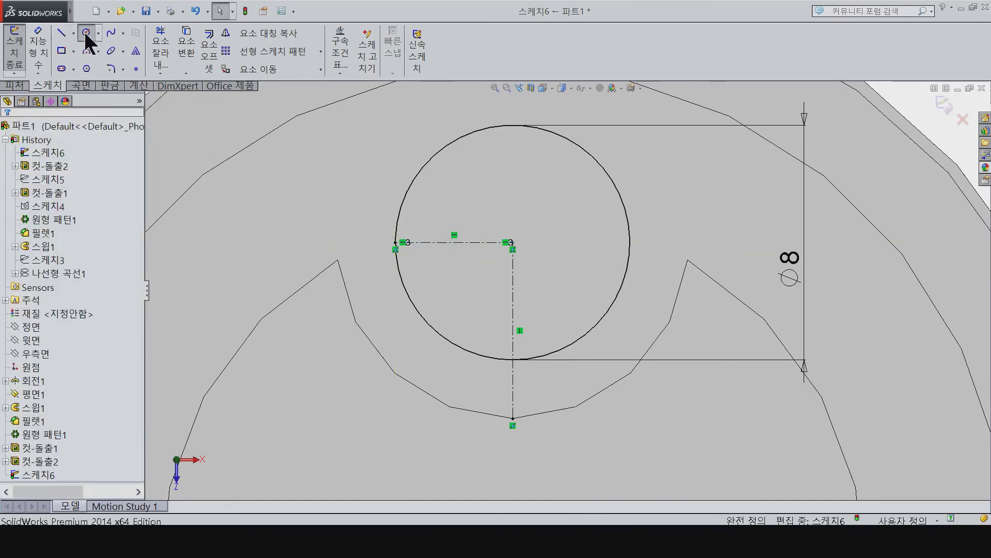
left_click(454, 242)
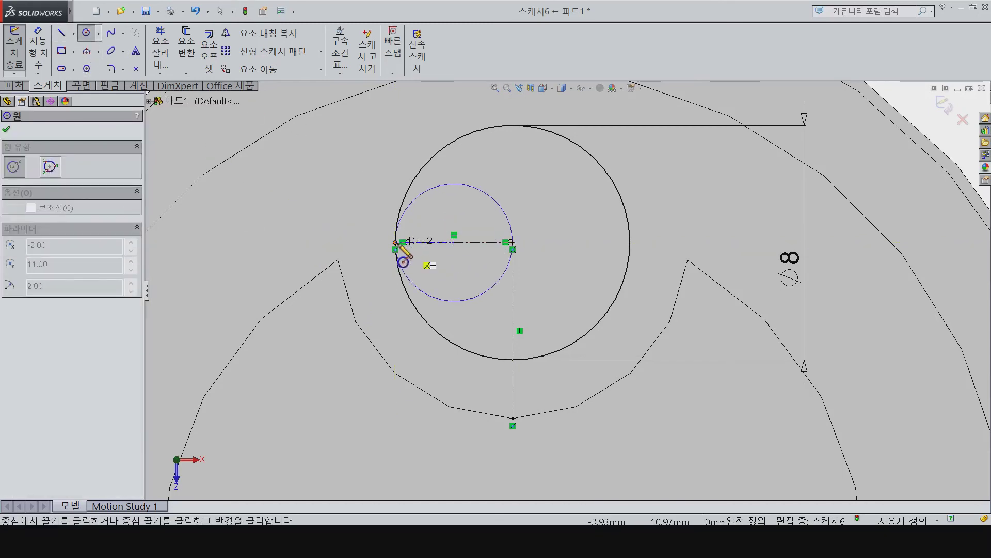
left_click(396, 242)
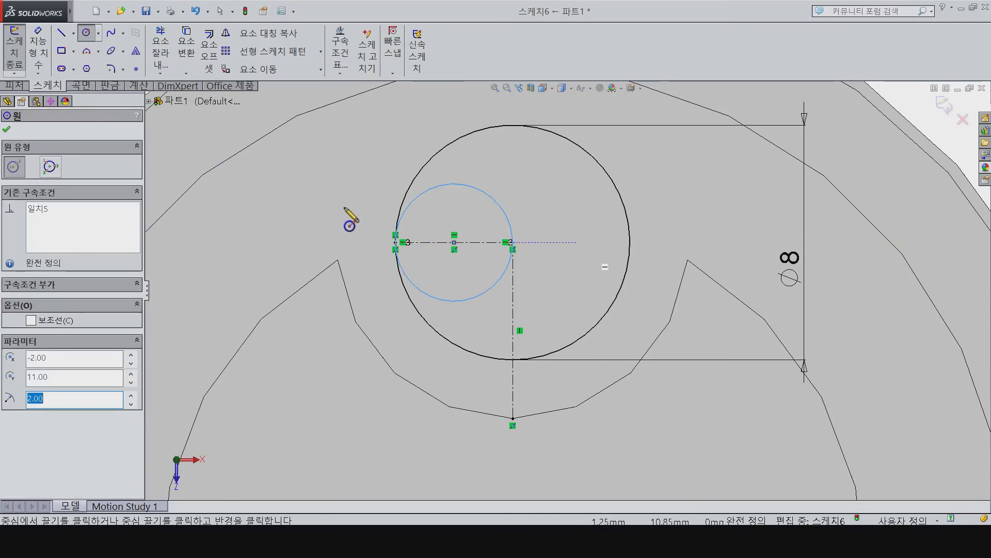
key("Escape")
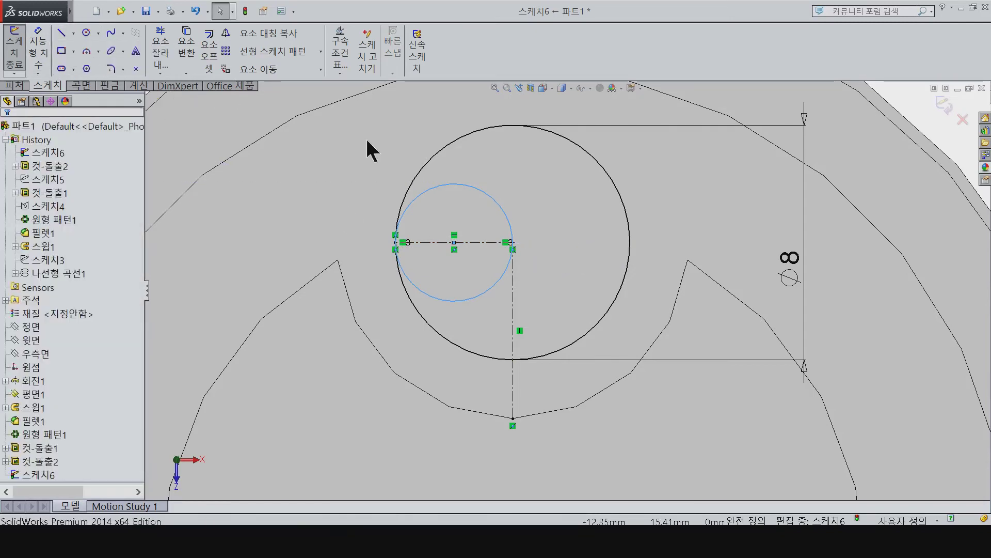
Add a centerline to the right edge and a second small circle spanning the right half
key("l")
left_click(512, 243)
left_click(630, 243)
key("Escape")
right_click_drag(624, 266, 639, 283)
left_click(571, 242)
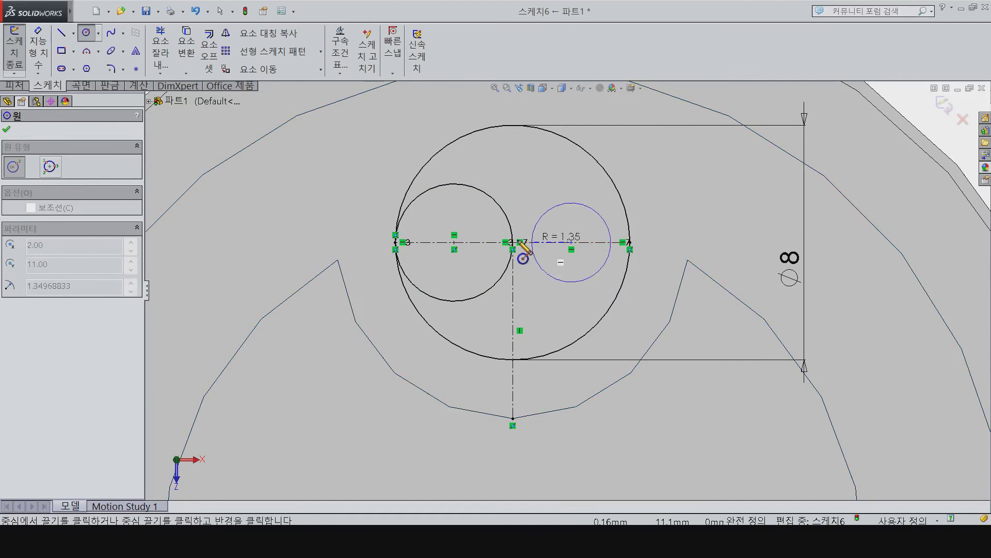
left_click(513, 243)
key("Escape")
Trim the right small circle's lower half and the big circle's lower-left arc into a swirl
left_click(161, 52)
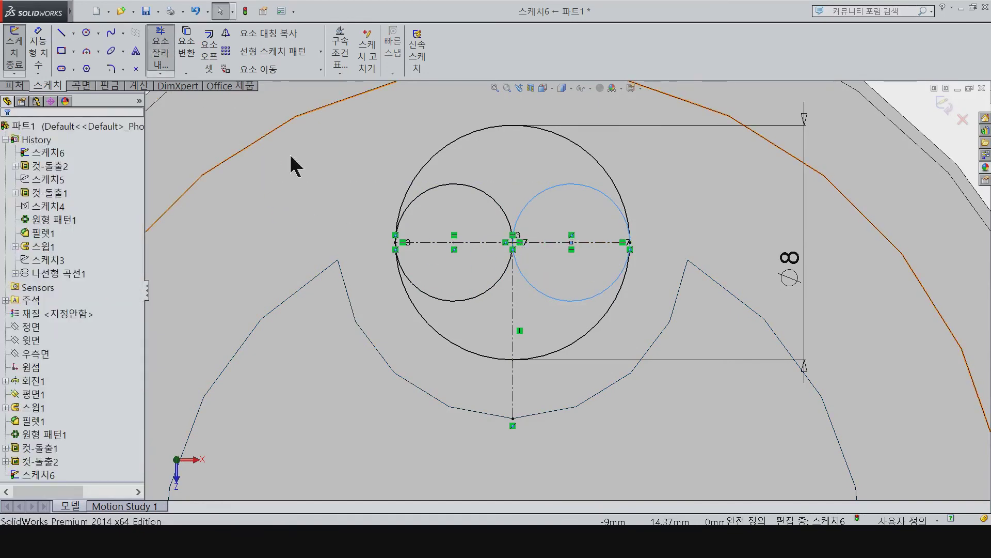
left_click_drag(550, 278, 531, 293)
left_click_drag(447, 327, 460, 345)
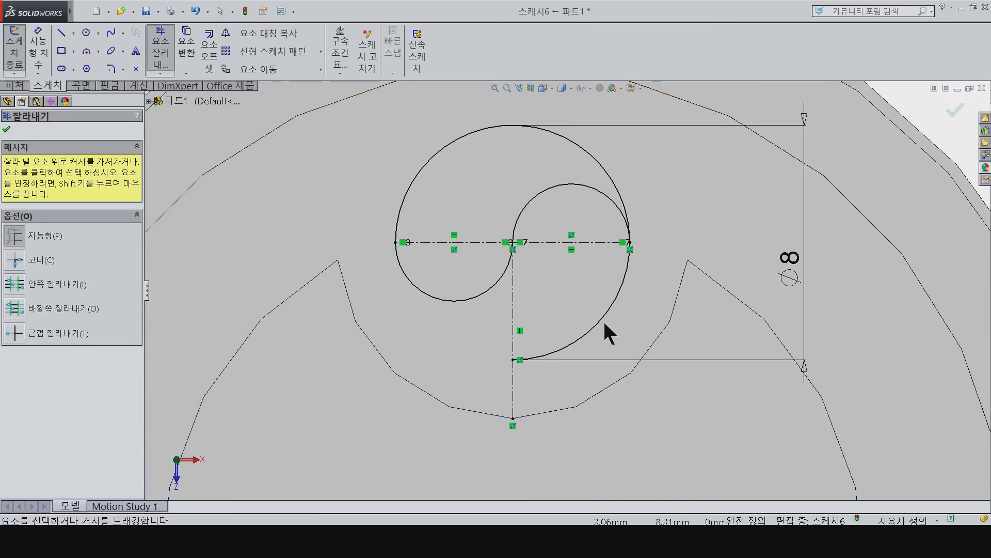
left_click(24, 84)
left_click(20, 51)
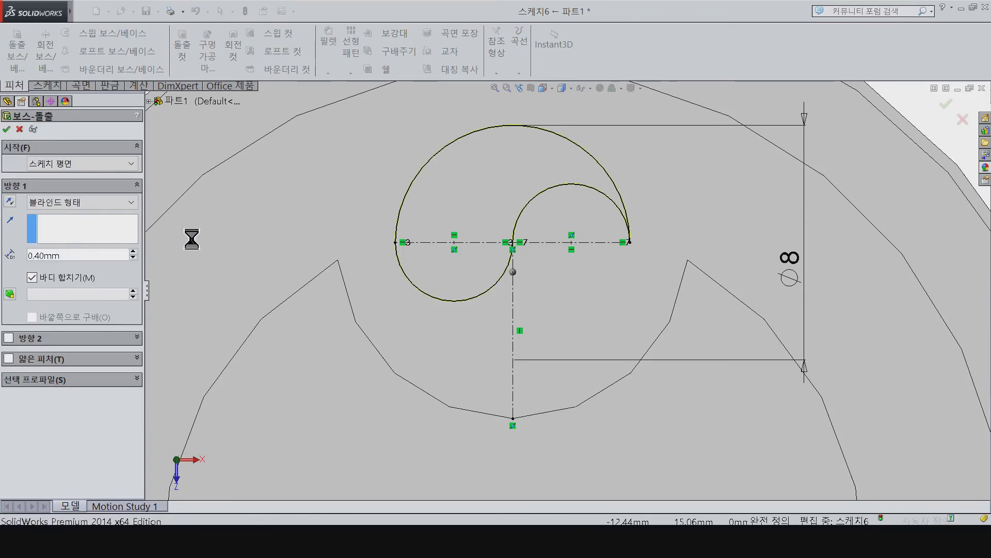
Confirm the 0.40 mm swirl boss, then show the 회전1 revolve profile and dimensions
key("Return")
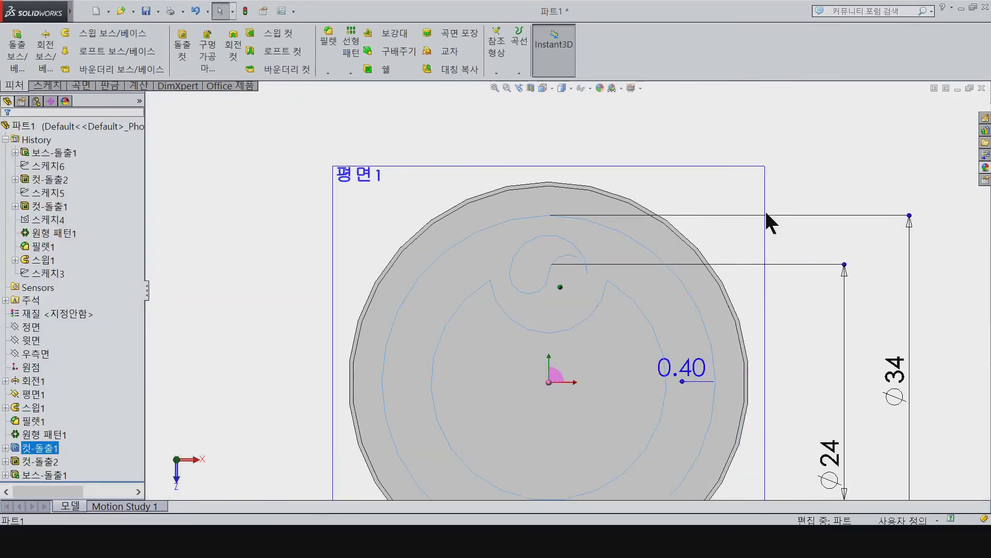
left_click(814, 144)
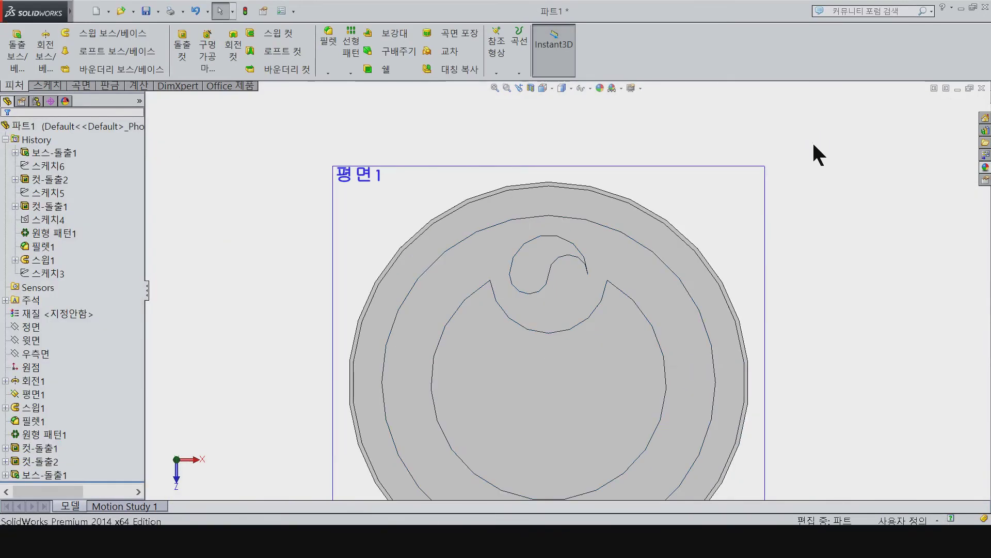
scroll(609, 325, "up", 3)
scroll(588, 344, "down", 3)
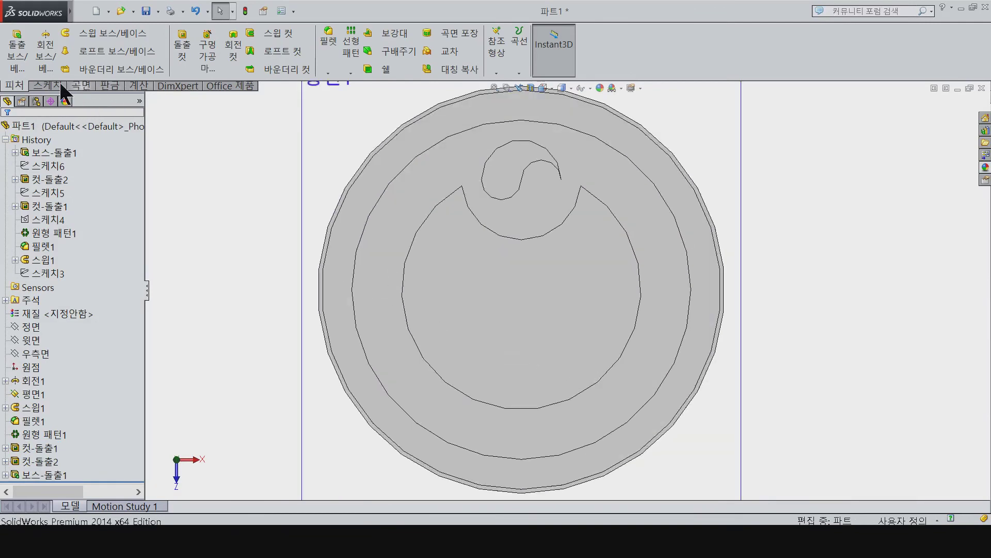
left_click(504, 269)
left_click(62, 89)
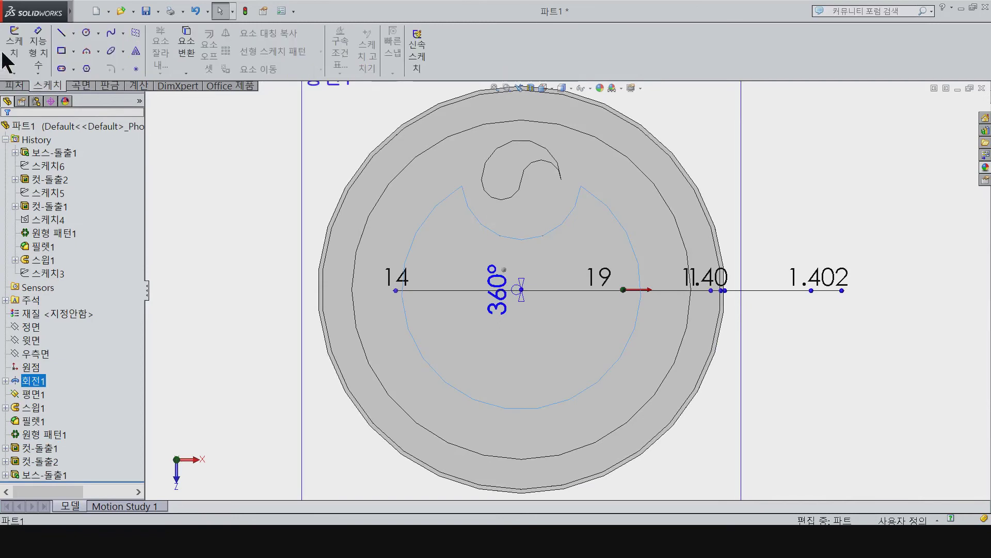
Add sketch text 서울우유 on the cap face with the document font turned off
left_click(15, 49)
left_click(136, 51)
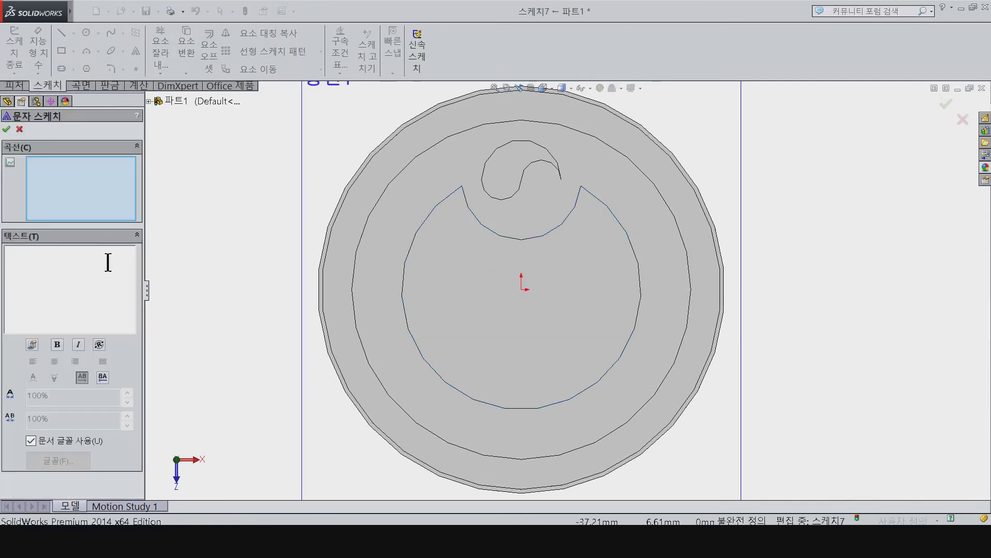
type("서")
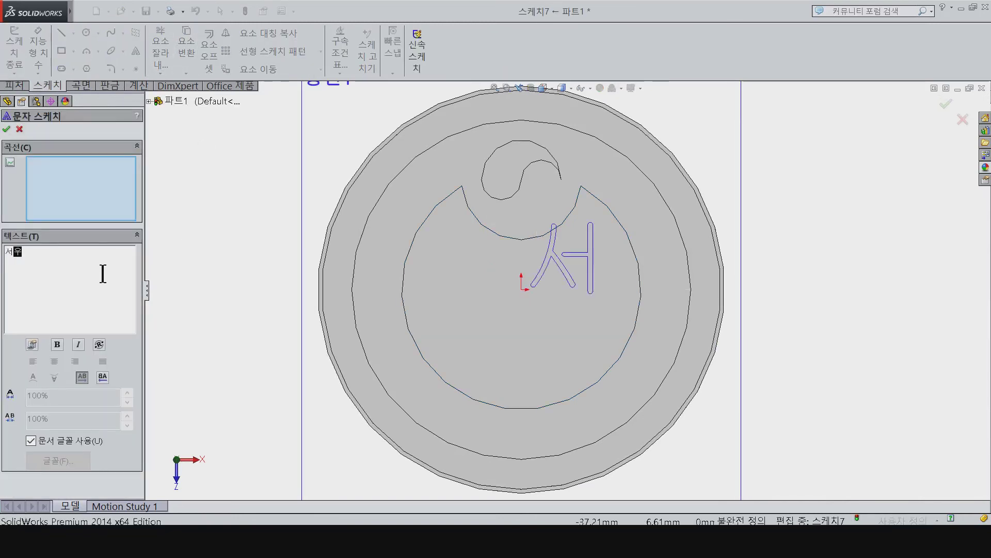
type("울우유")
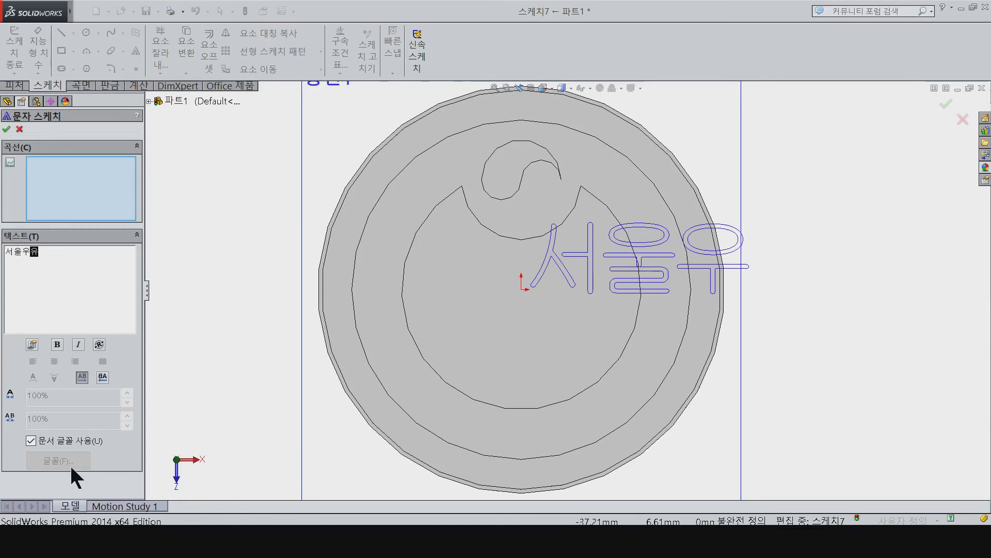
left_click(67, 441)
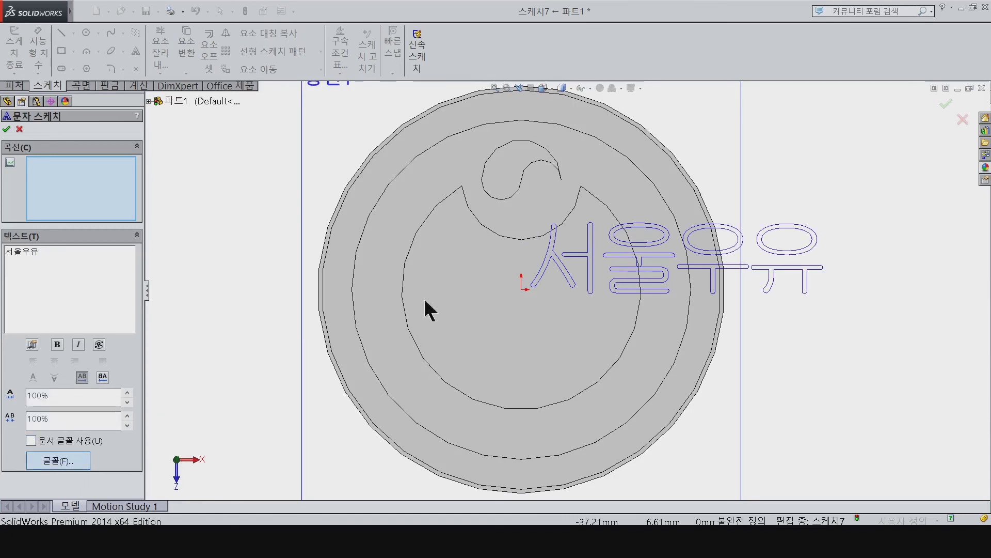
Set the 서울우유 text to 맑은 고딕 size 16 and accept the sketch
left_click(522, 234)
scroll(599, 249, "up", 1)
scroll(599, 249, "up", 1)
left_click(576, 247)
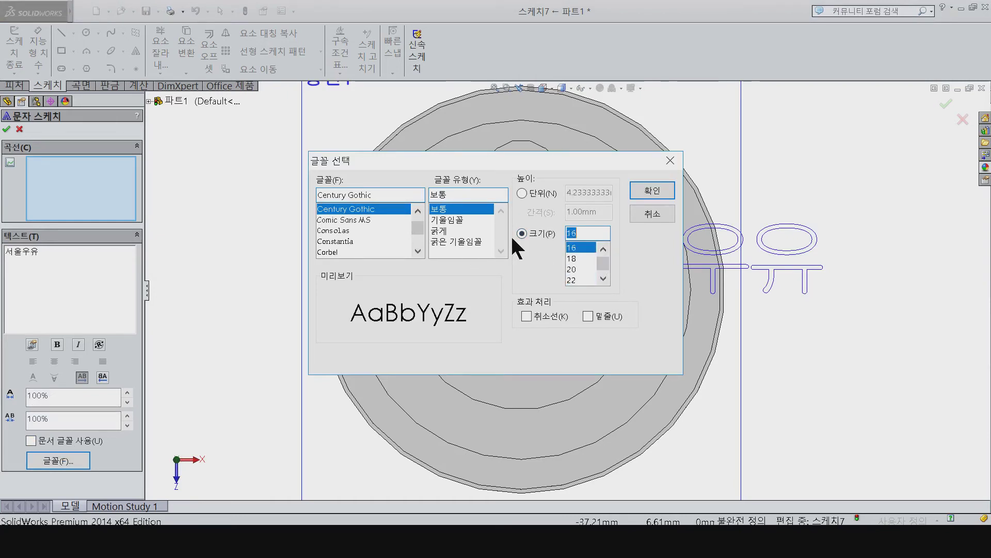
left_click_drag(418, 226, 417, 238)
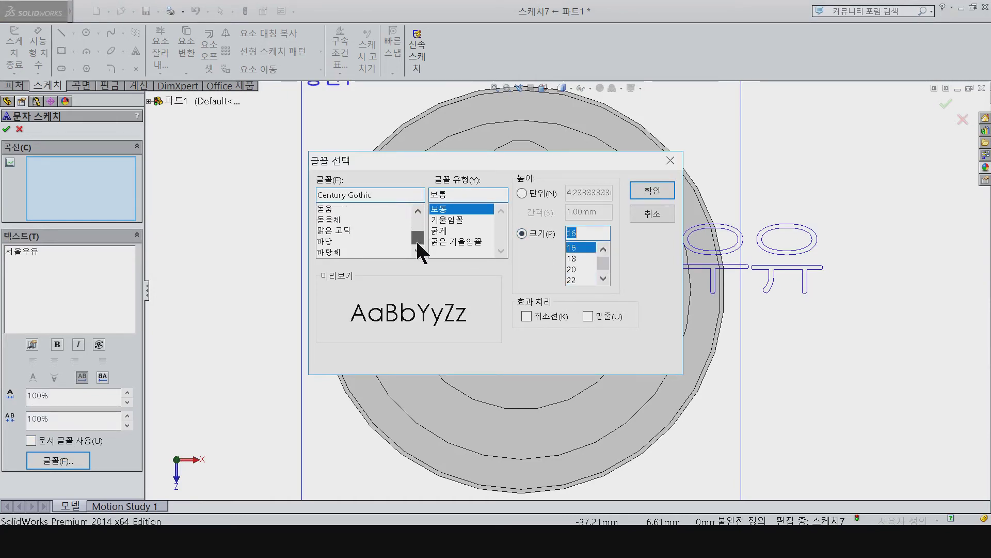
left_click(372, 232)
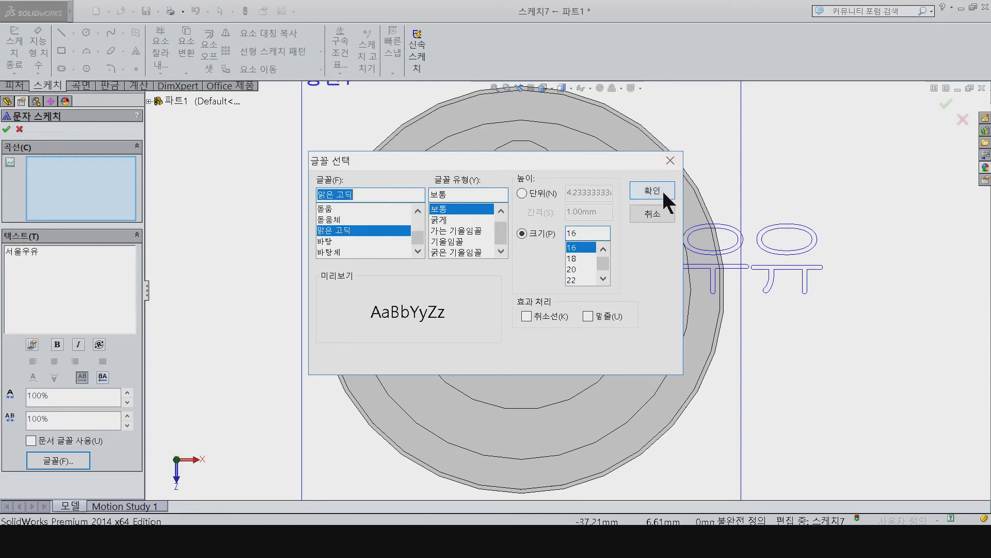
left_click(639, 189)
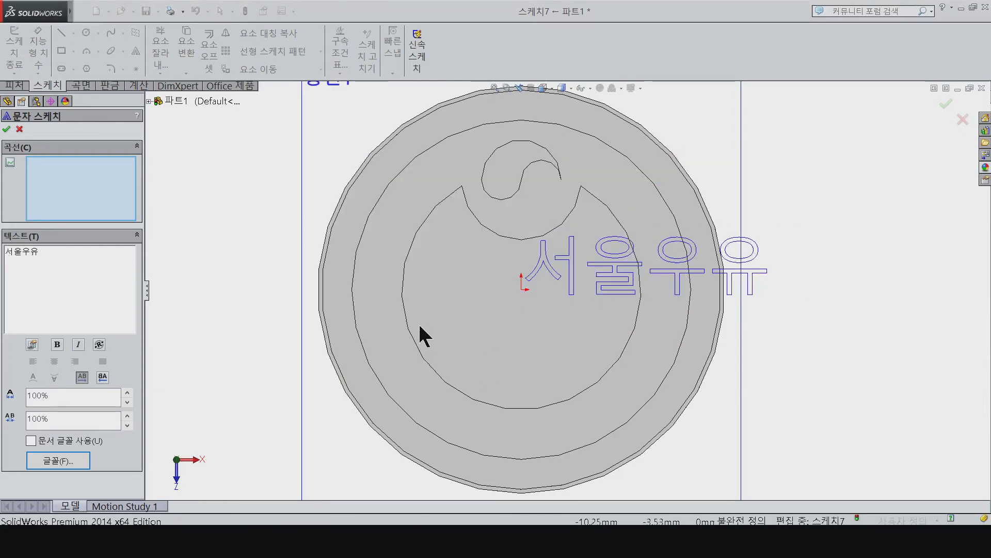
left_click(41, 462)
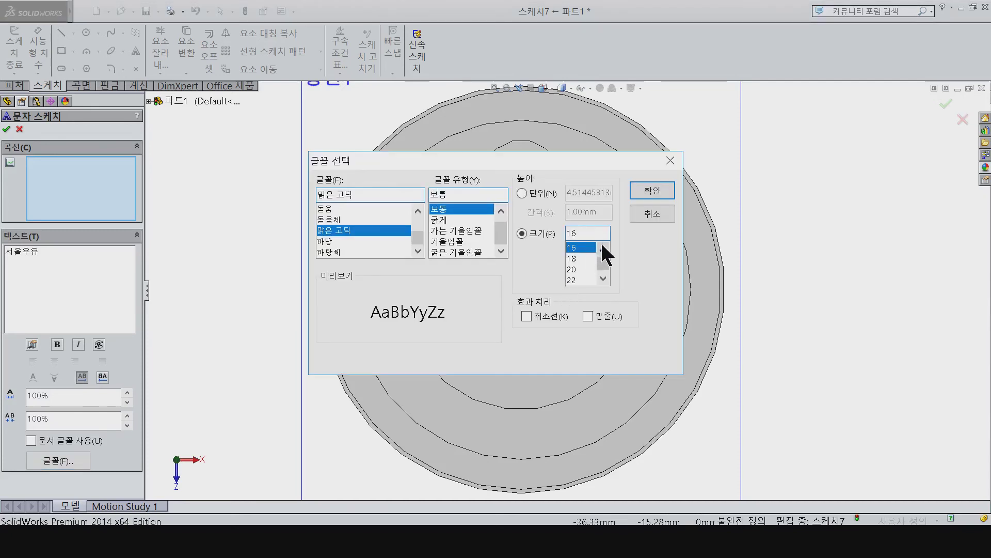
left_click(652, 190)
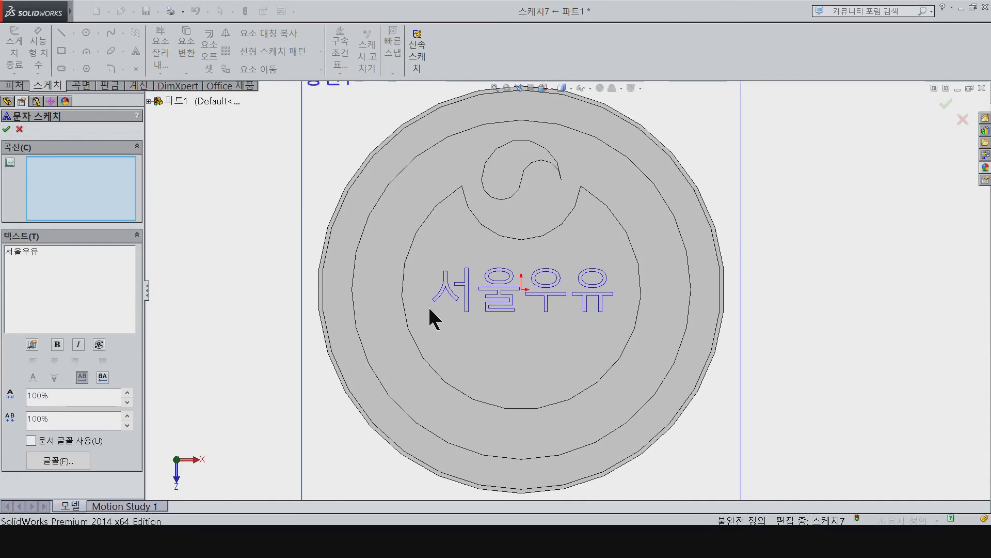
left_click(14, 128)
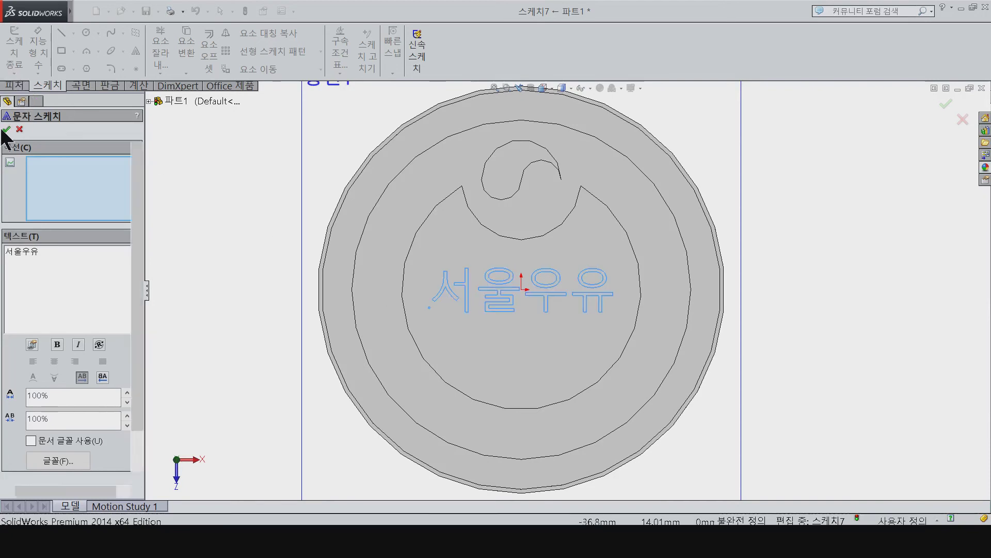
Engrave the lettering with a 0.40 mm Blind cut and orbit to view it
left_click(12, 85)
left_click(188, 46)
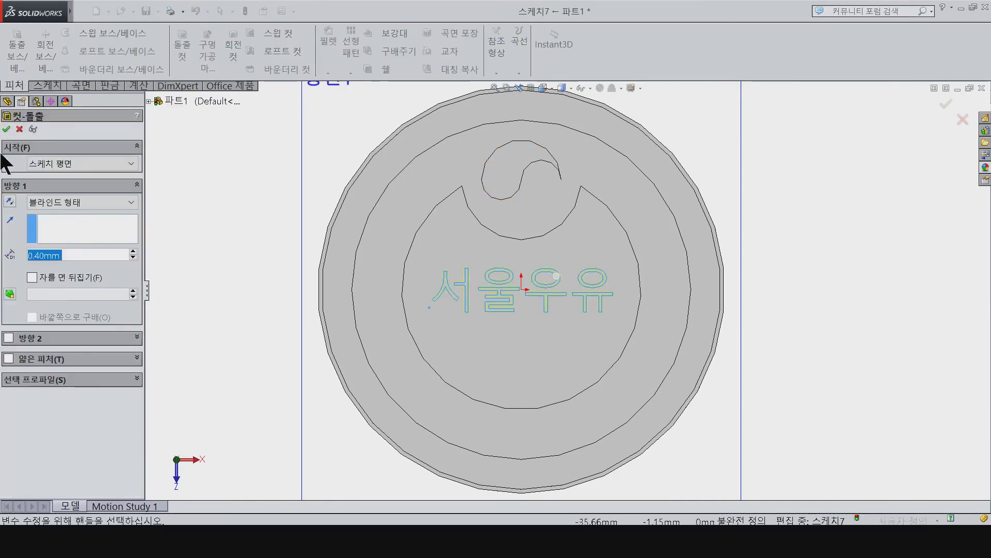
left_click(6, 129)
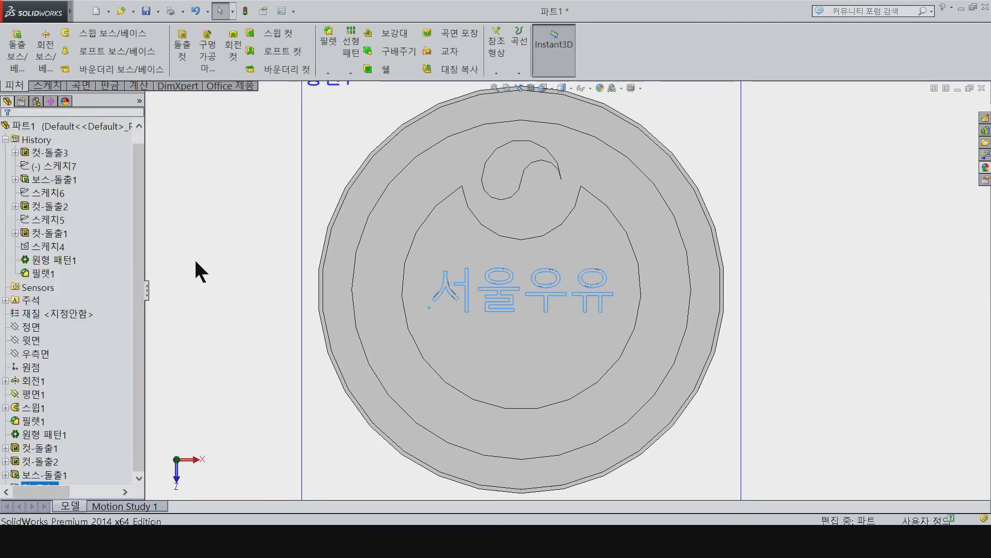
mouse_move(233, 264)
middle_mouse_down()
mouse_move(238, 137)
mouse_move(221, 215)
middle_mouse_up()
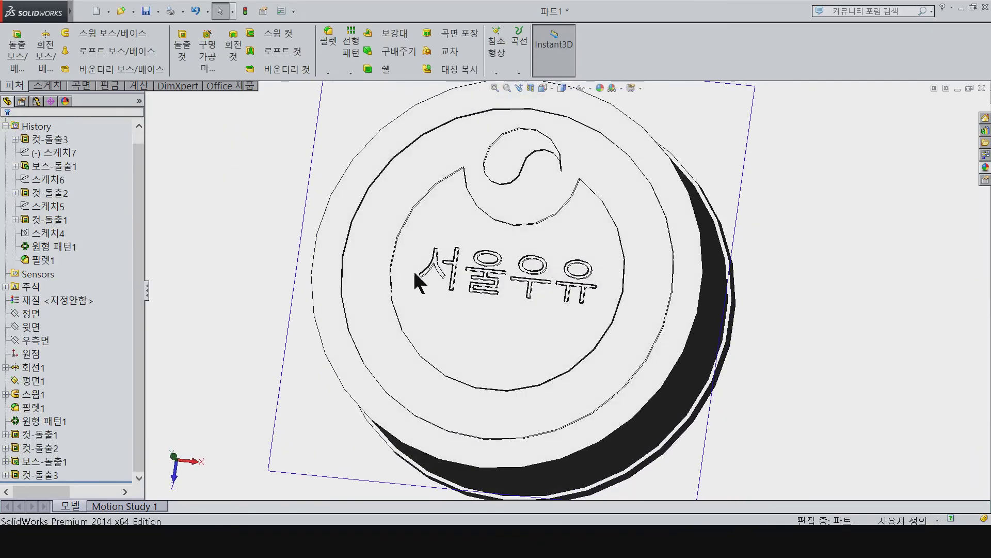
Start a new sketch on Plane1 and view it face-on
scroll(661, 310, "up", 3)
scroll(687, 291, "down", 5)
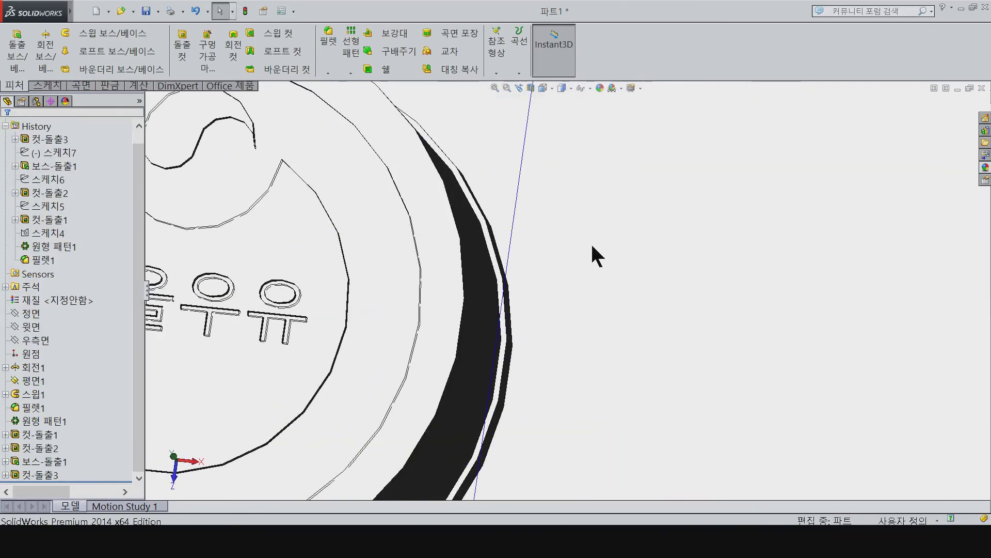
scroll(591, 246, "up", 3)
left_click(555, 186)
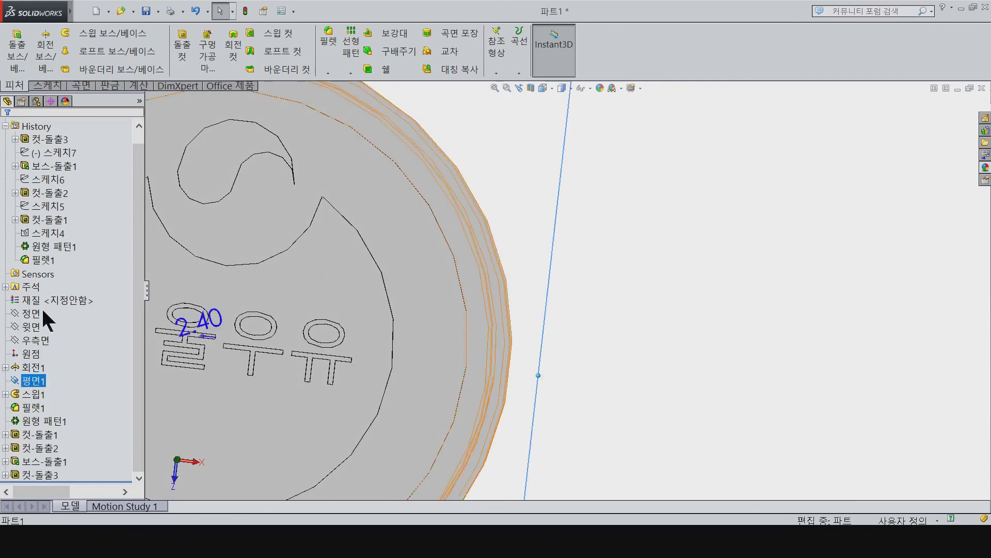
left_click(46, 85)
left_click(16, 49)
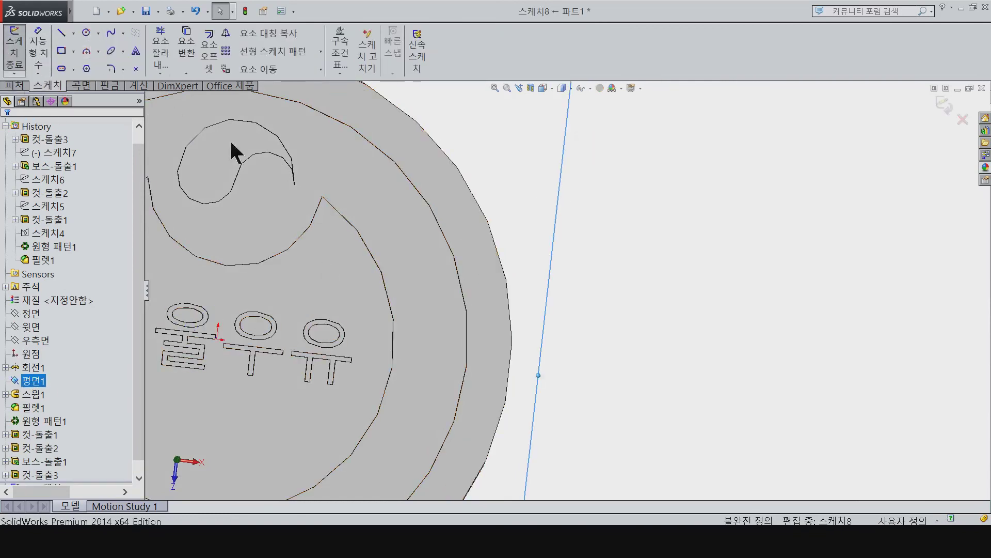
key("f")
key("ctrl+8")
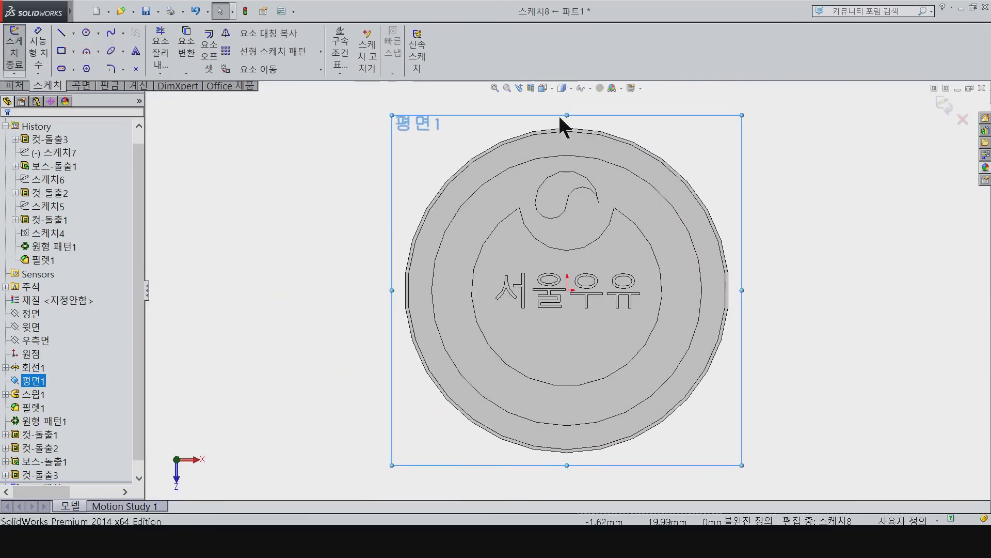
Draw a small rectangle topped by two slanted lines meeting at an apex
scroll(573, 137, "down", 3)
scroll(553, 201, "down", 2)
scroll(551, 198, "down", 1)
left_click(61, 50)
left_click(514, 314)
left_click(573, 249)
left_click(61, 33)
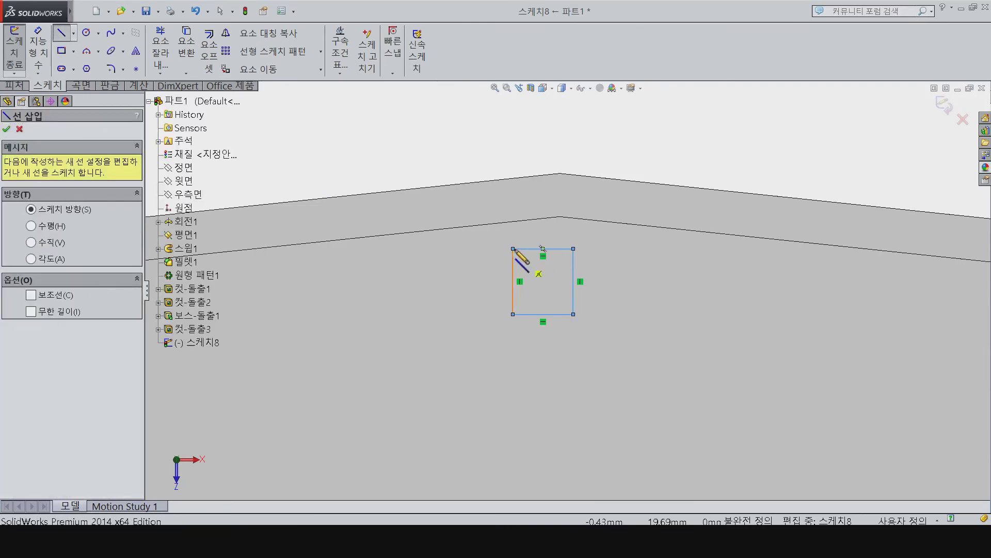
left_click_drag(512, 248, 543, 192)
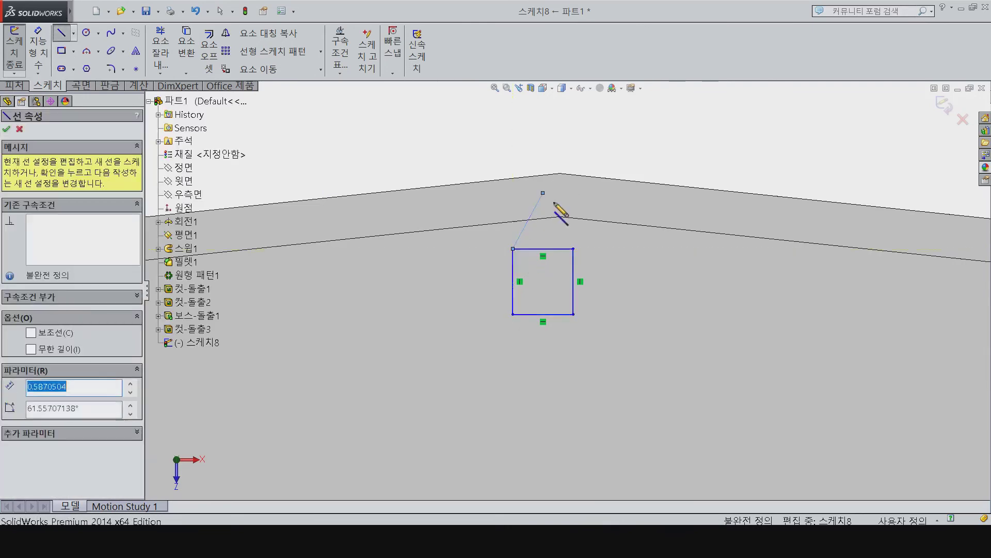
left_click(573, 248)
key("Escape")
Trim the rectangle's top edge under the point and discard a trial 0.52 dimension
left_click(168, 59)
left_click_drag(560, 239, 549, 261)
key("Escape")
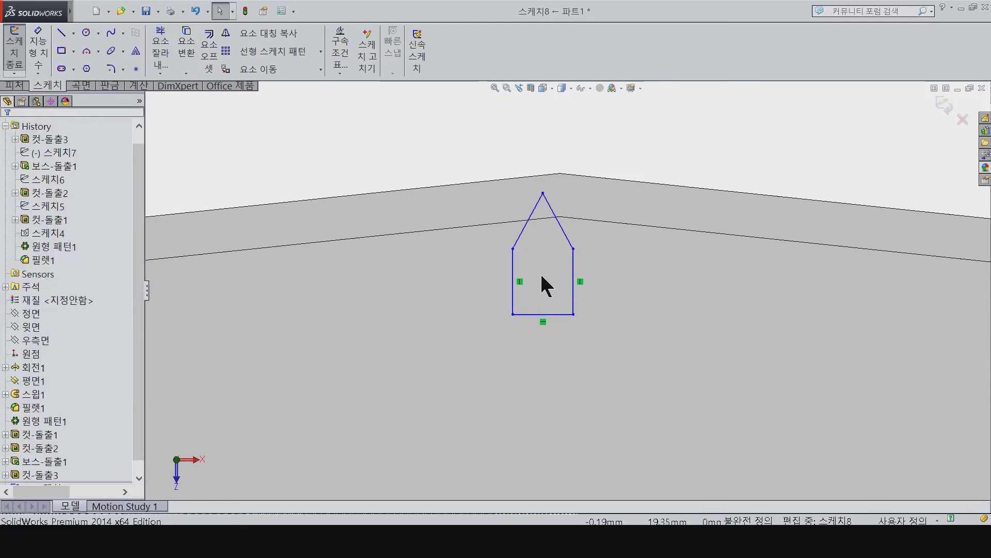
key("d")
left_click(559, 214)
left_click(617, 203)
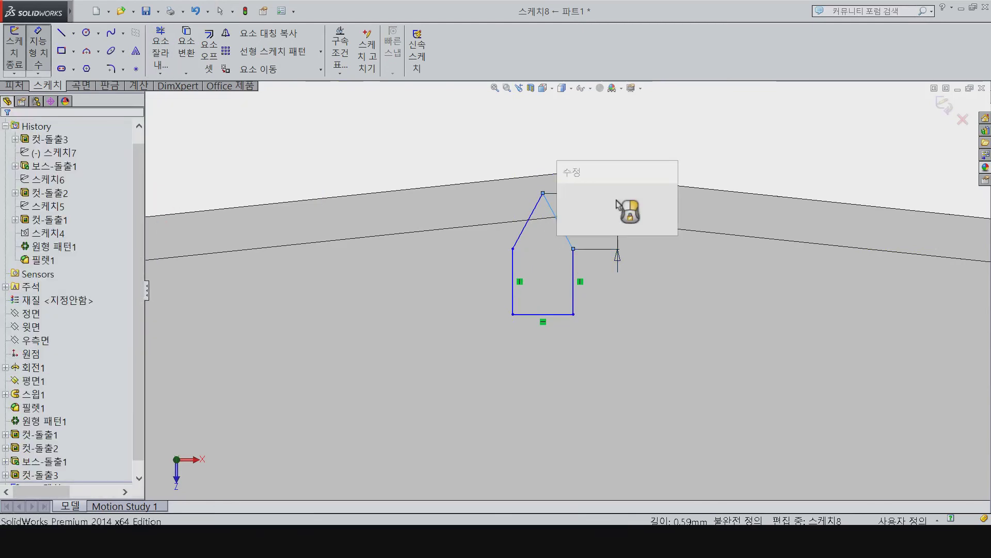
key("Return")
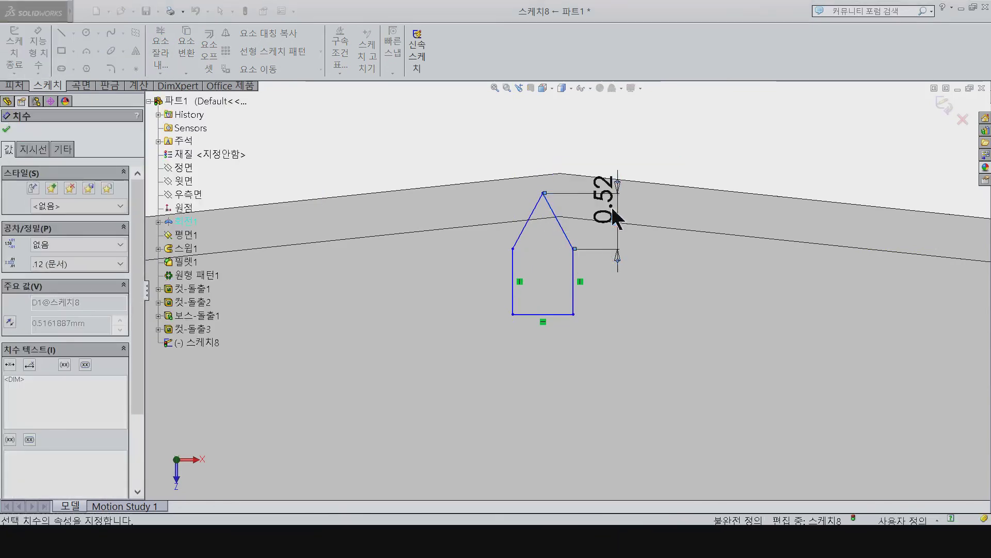
key("Escape")
left_click(612, 217)
key("Delete")
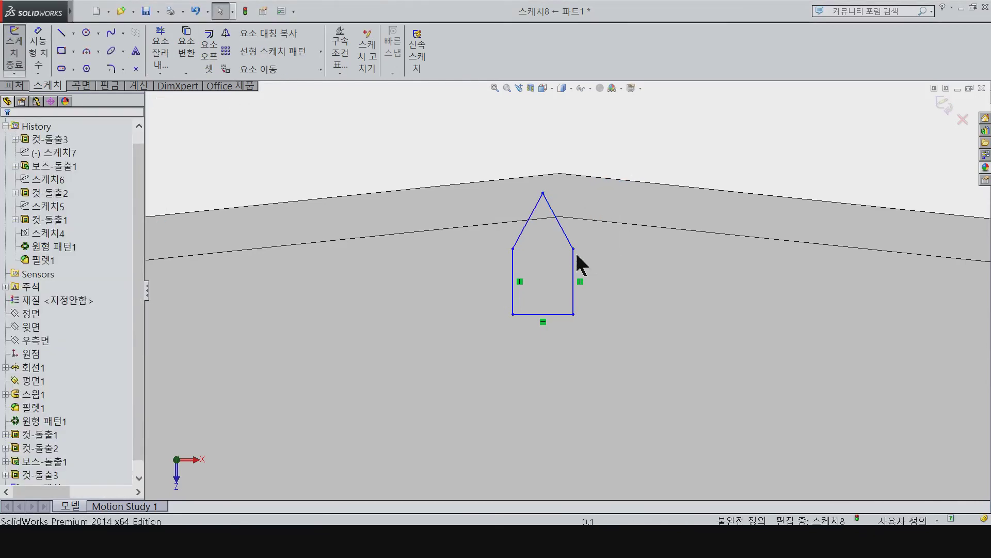
Dimension the right slanted line to a length of 0.40
key("d")
left_click(551, 209)
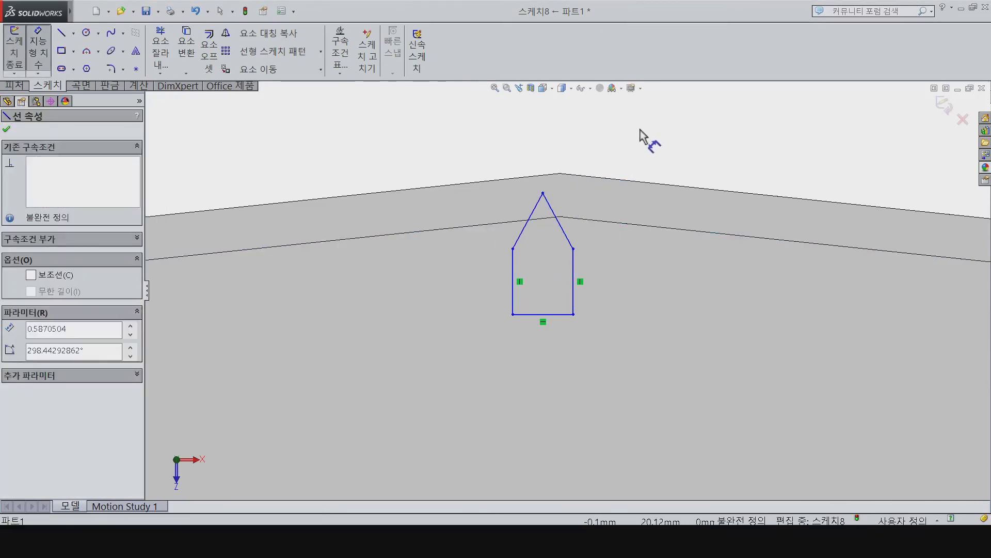
left_click(660, 124)
type("0.4")
key("Return")
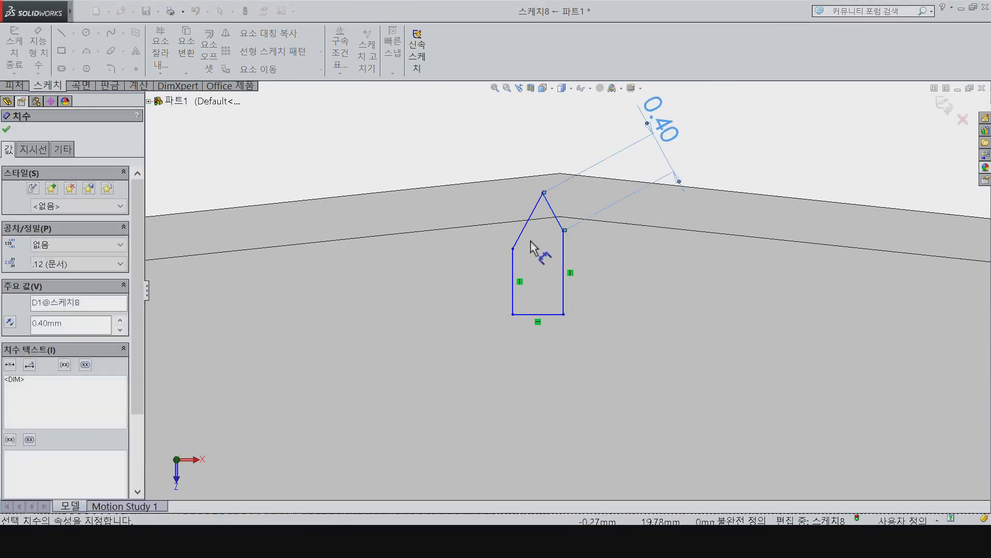
key("Escape")
Make the two slanted sides equal and dimension the angle between them to 60°
left_click(553, 212)
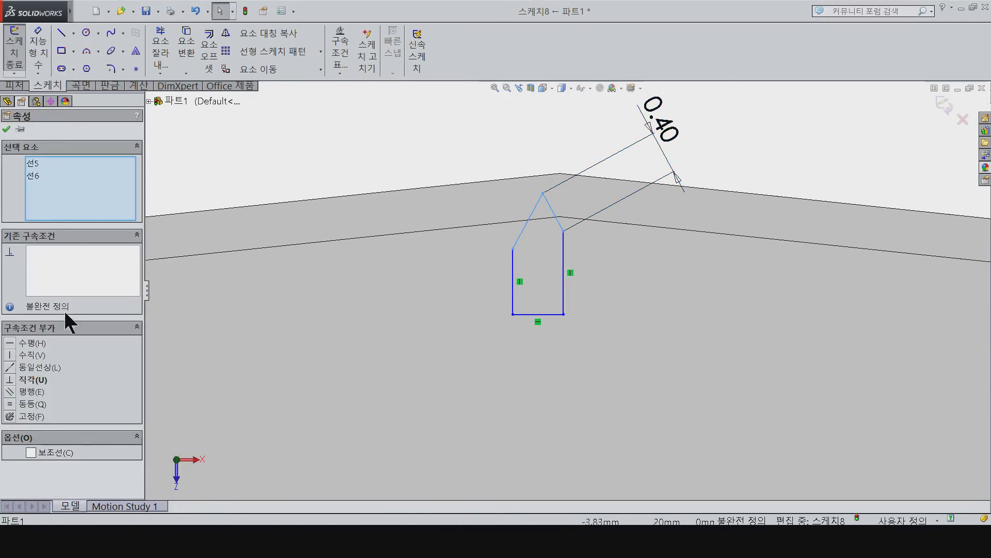
left_click(36, 404)
left_click(569, 311)
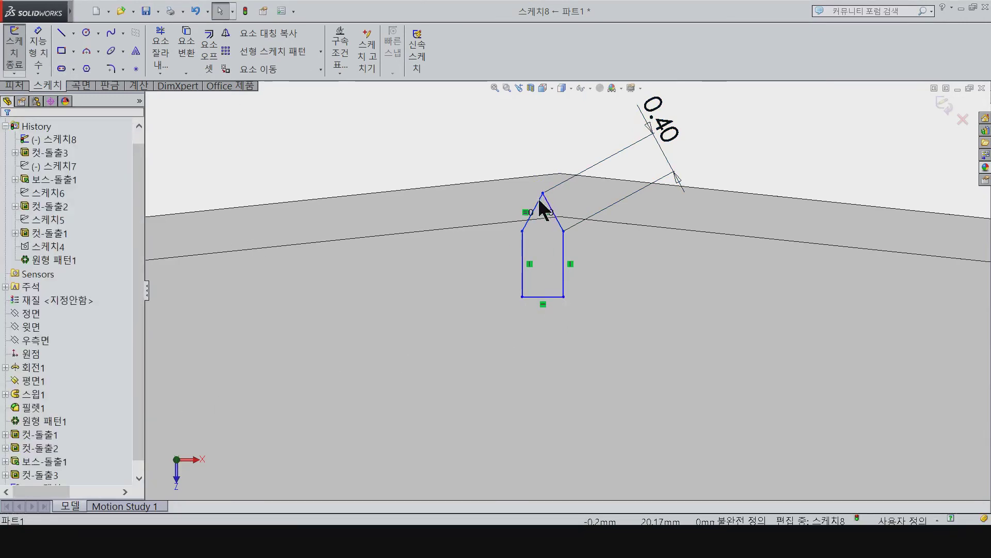
key("d")
left_click(557, 219)
left_click(537, 204)
left_click(537, 421)
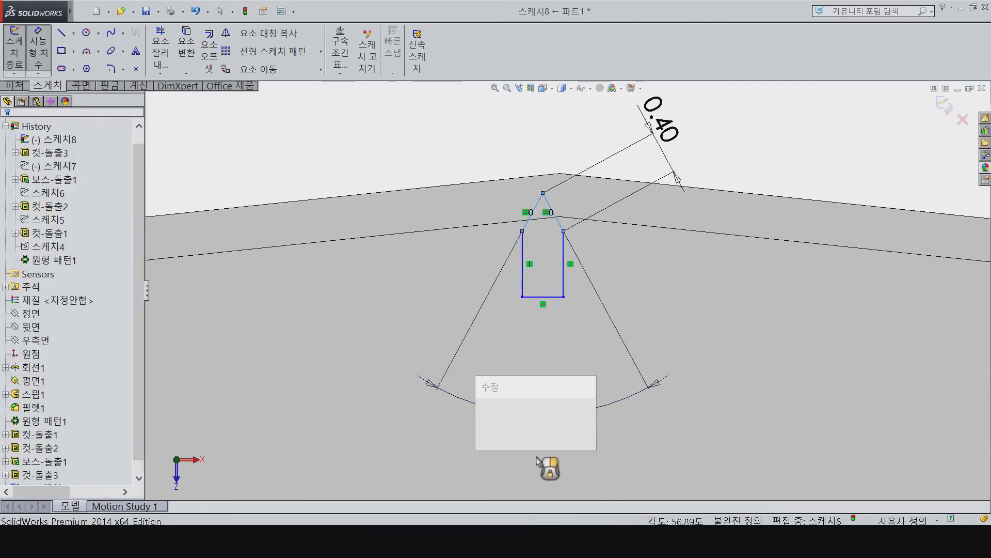
type("60")
key("Return")
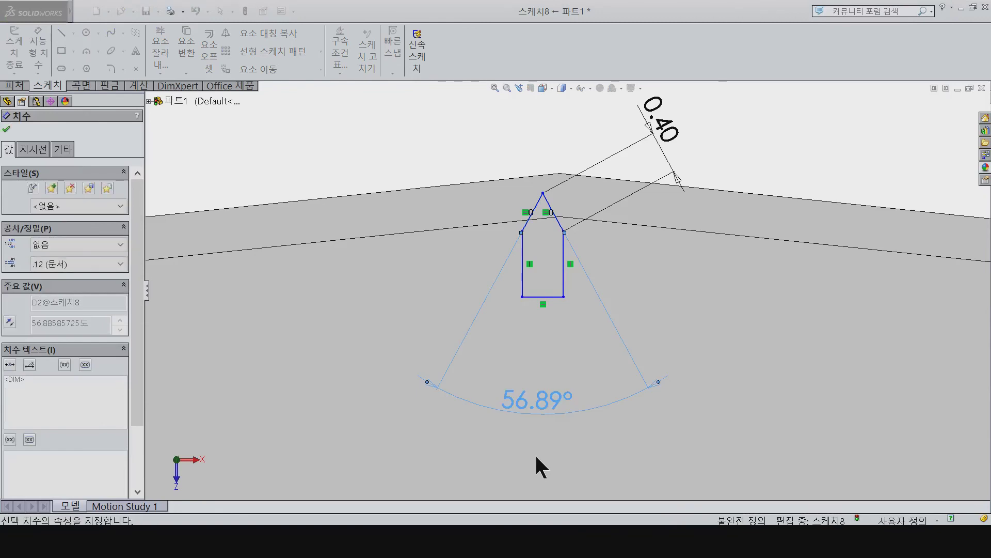
Add a Horizontal relation so the two shoulder points are level
scroll(593, 224, "down", 3)
key("Escape")
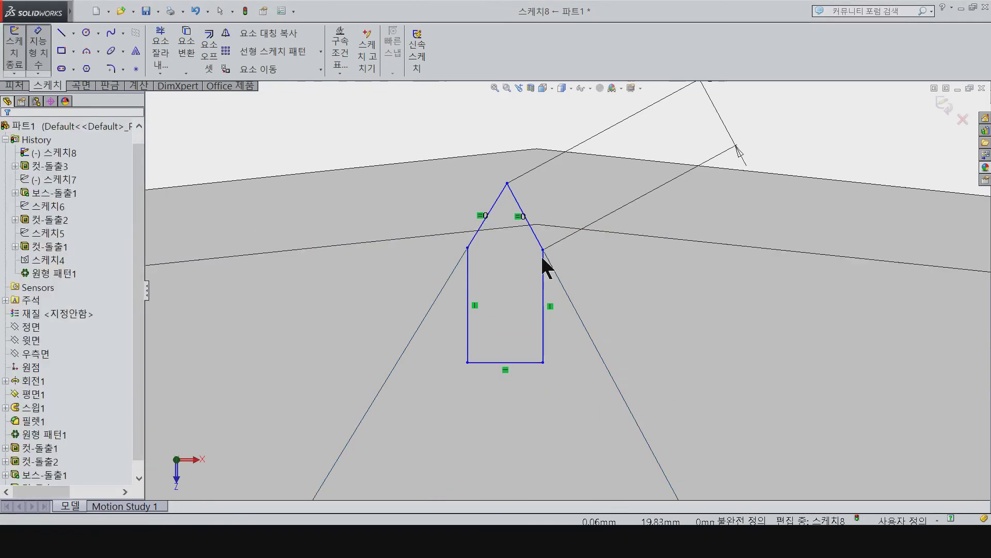
left_click(543, 250)
left_click(468, 248, "ctrl")
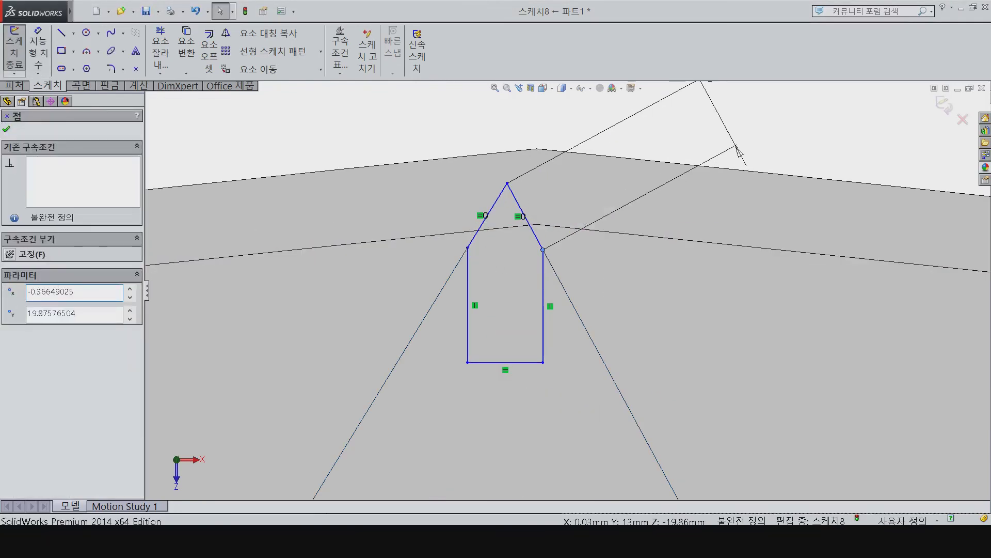
left_click(36, 343)
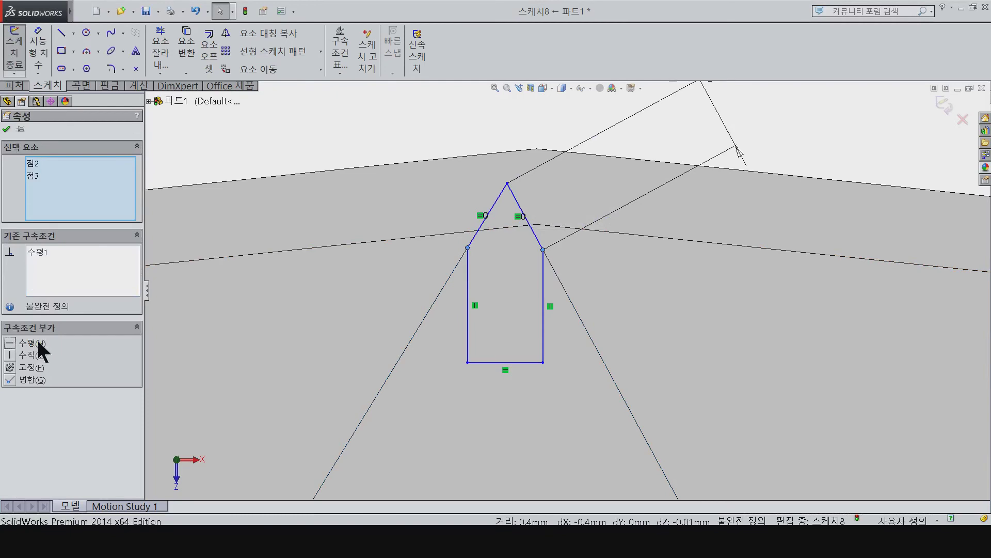
key("Escape")
left_click(506, 186)
scroll(537, 310, "up", 2)
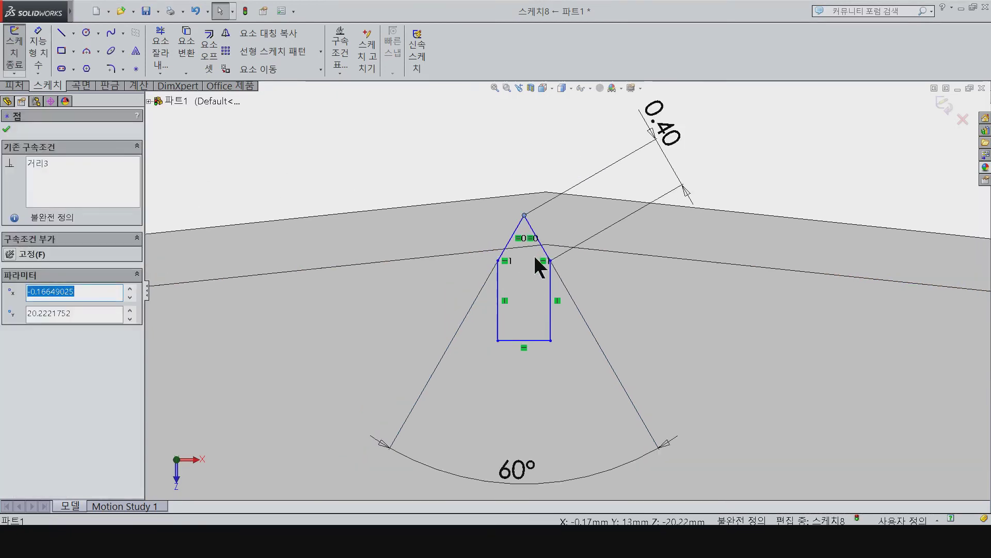
Align the apex vertically above the origin with a Vertical relation
scroll(532, 222, "down", 4)
key("Escape")
left_click(522, 180)
scroll(558, 290, "up", 3)
scroll(568, 300, "up", 1)
scroll(587, 330, "up", 4)
scroll(622, 419, "up", 2)
scroll(604, 418, "up", 1)
scroll(572, 354, "down", 4)
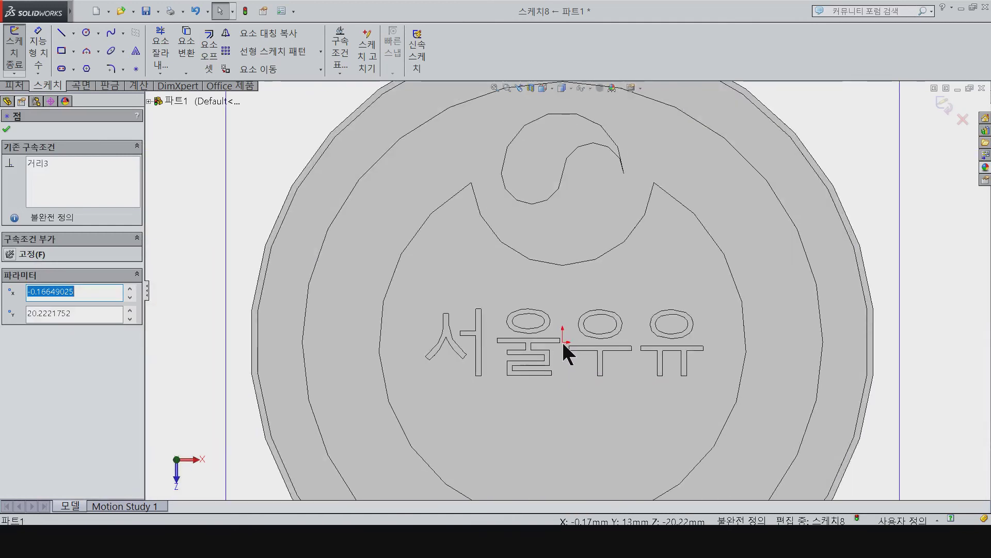
left_click(562, 341, "ctrl")
left_click(20, 355)
scroll(723, 222, "up", 3)
scroll(542, 206, "down", 3)
scroll(552, 170, "down", 2)
scroll(557, 176, "down", 2)
key("Escape")
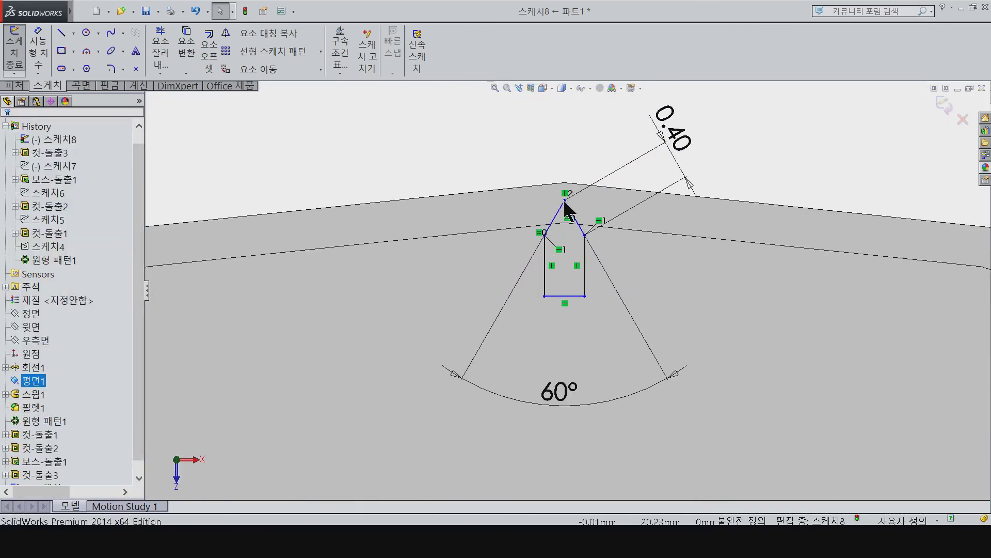
Make the apex coincident with the top model edge
left_click(564, 201, "ctrl")
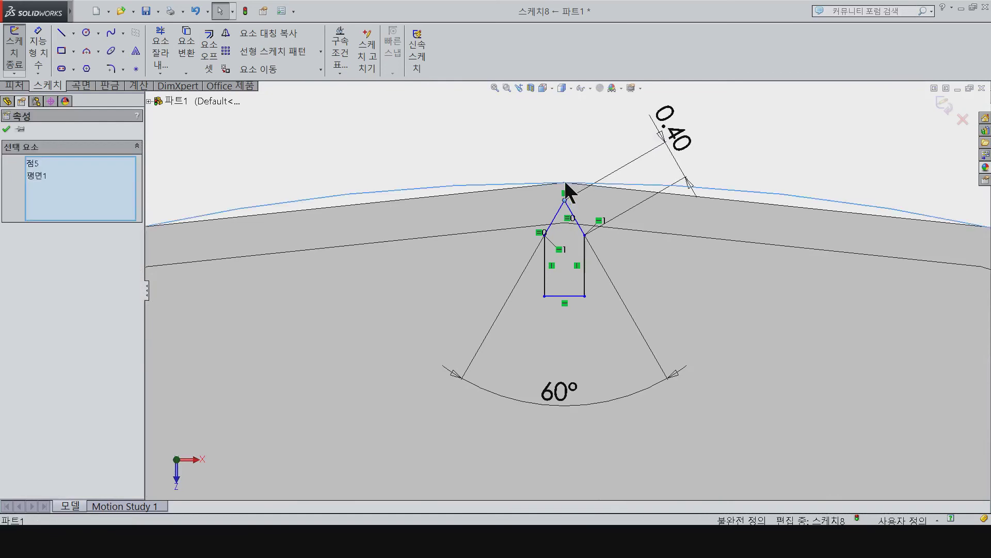
left_click(562, 185, "ctrl")
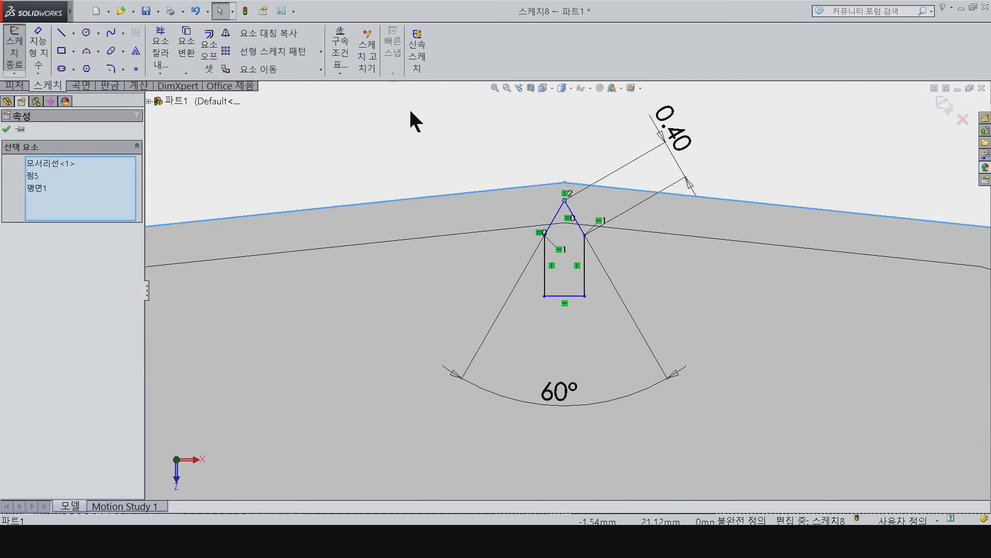
left_click(203, 161)
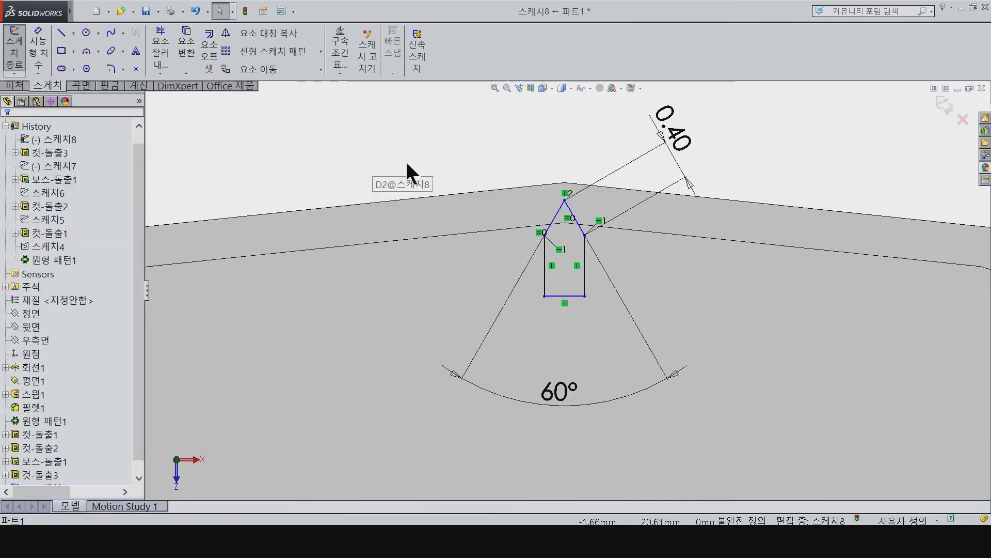
left_click(475, 180)
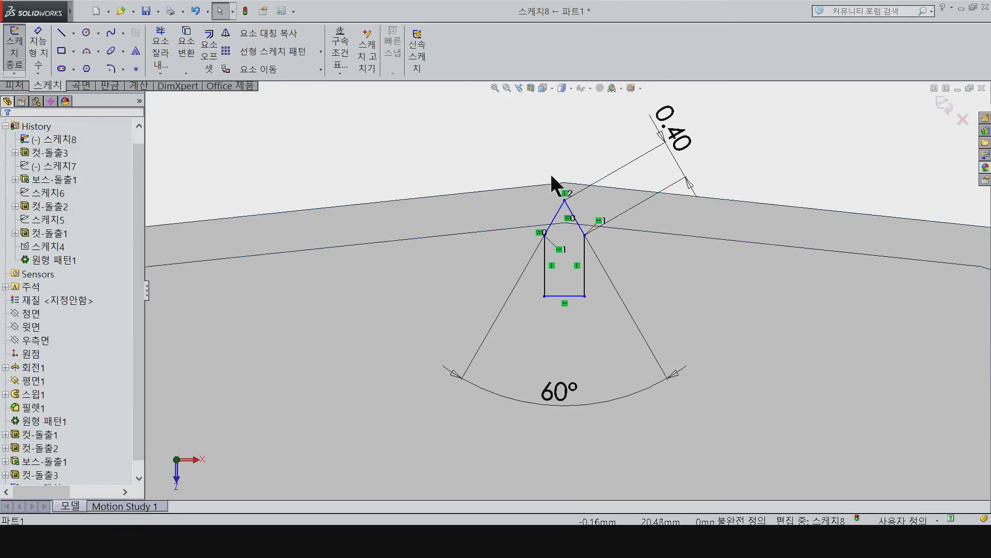
left_click(560, 182)
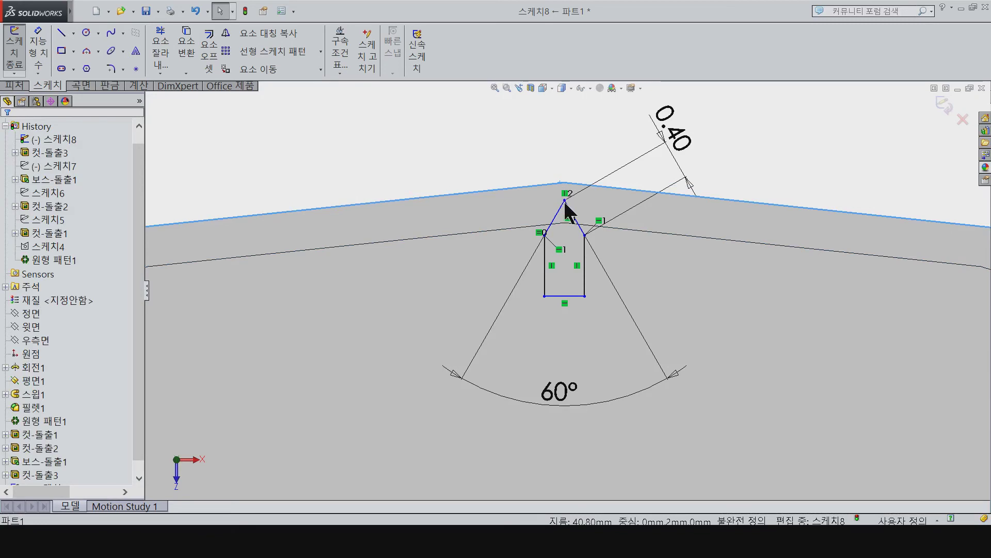
left_click(565, 202, "ctrl")
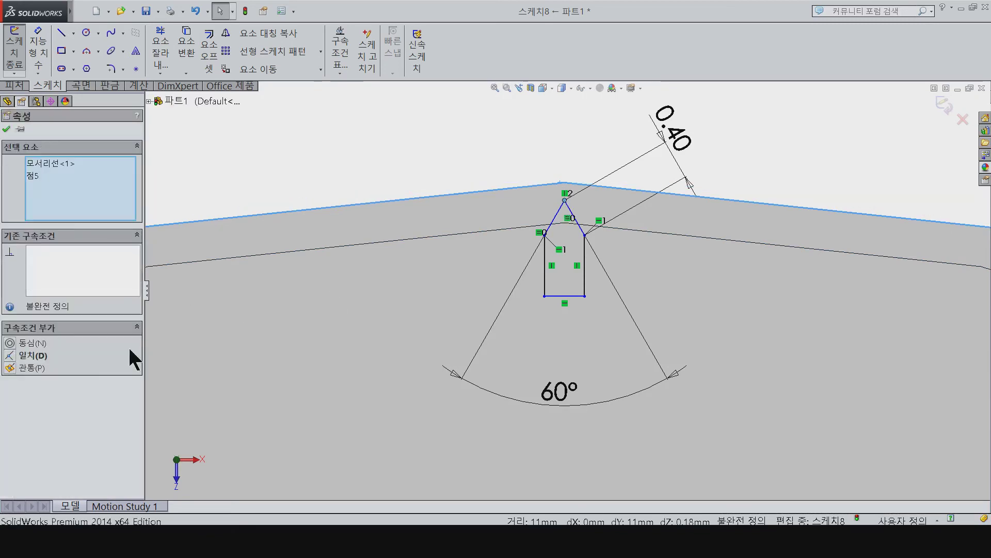
left_click(39, 355)
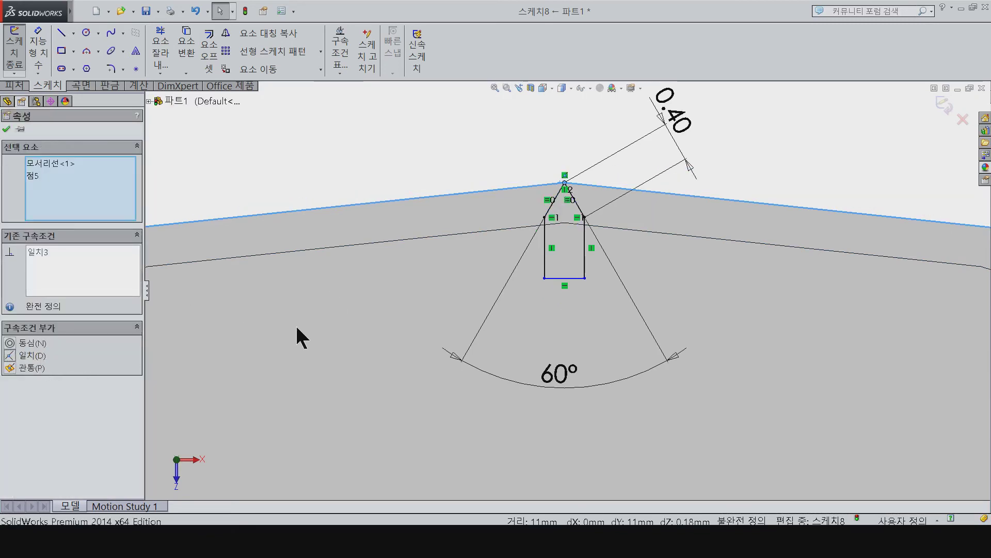
left_click(392, 274)
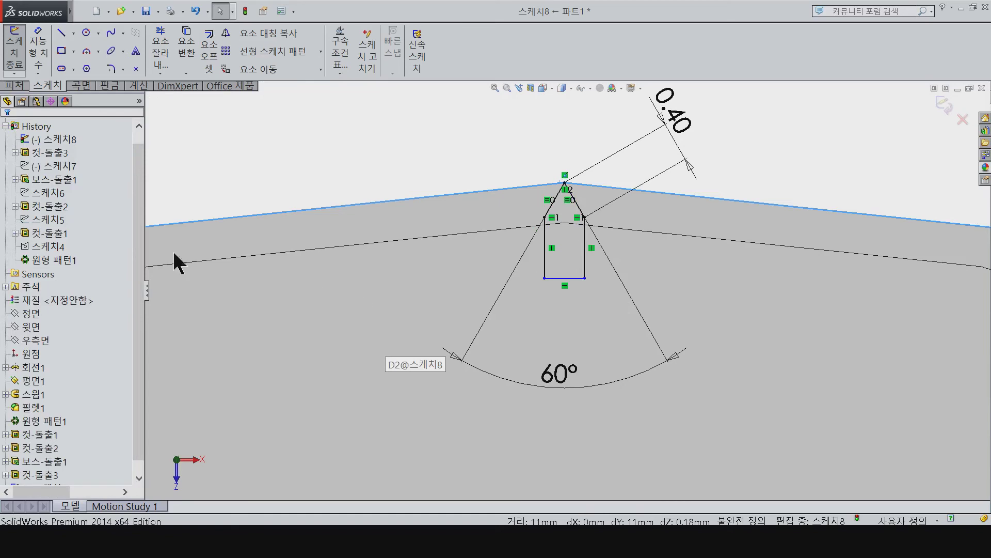
left_click(15, 86)
Dimension the right vertical side to 0.40, fully defining the sketch
key("d")
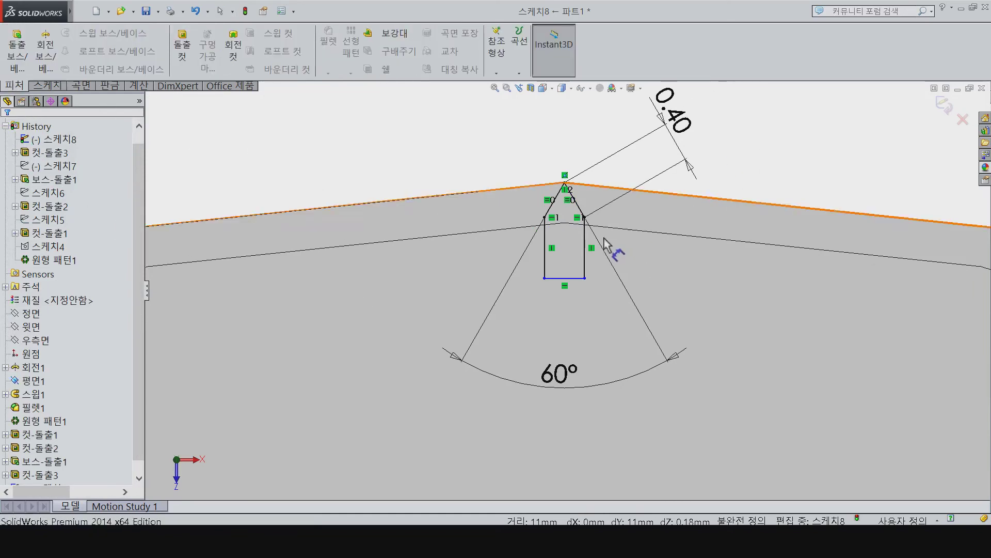
left_click(585, 254)
left_click(659, 258)
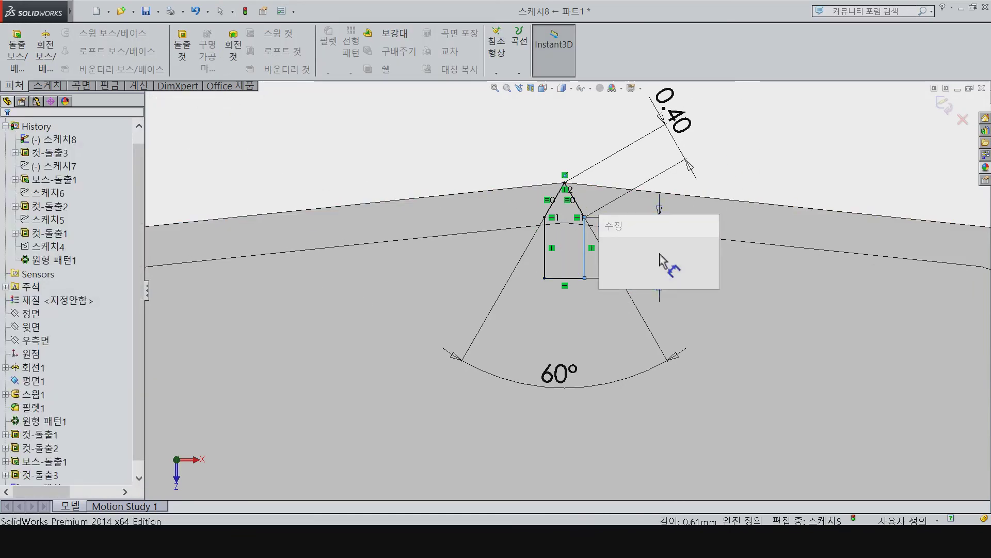
type("0.4")
key("Return")
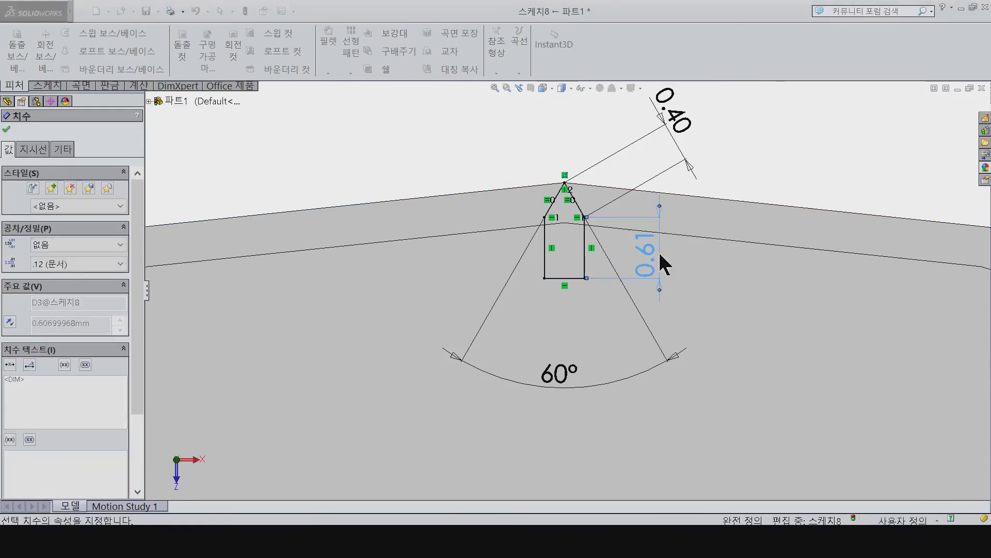
scroll(105, 127, "down", 1)
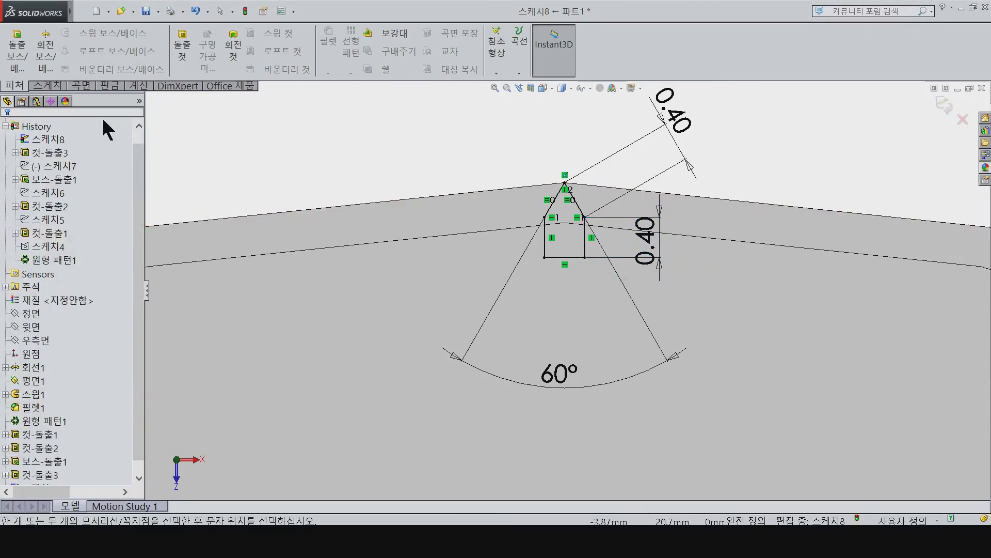
left_click(42, 86)
left_click(20, 84)
Extrude the pointed 스케치8 profile Up To Surface to the selected face of the cap
left_click(18, 61)
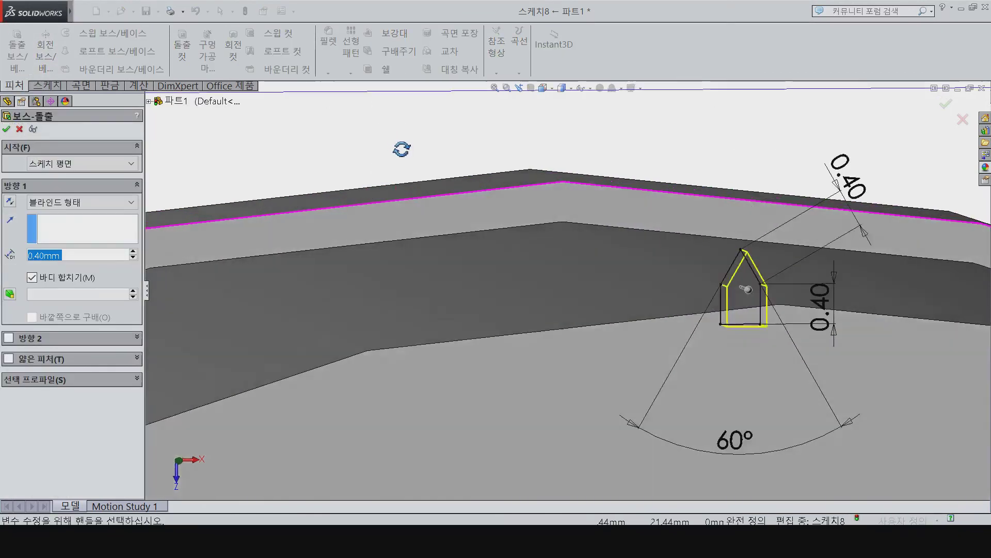
middle_click_drag(389, 138, 499, 207)
left_click(121, 203)
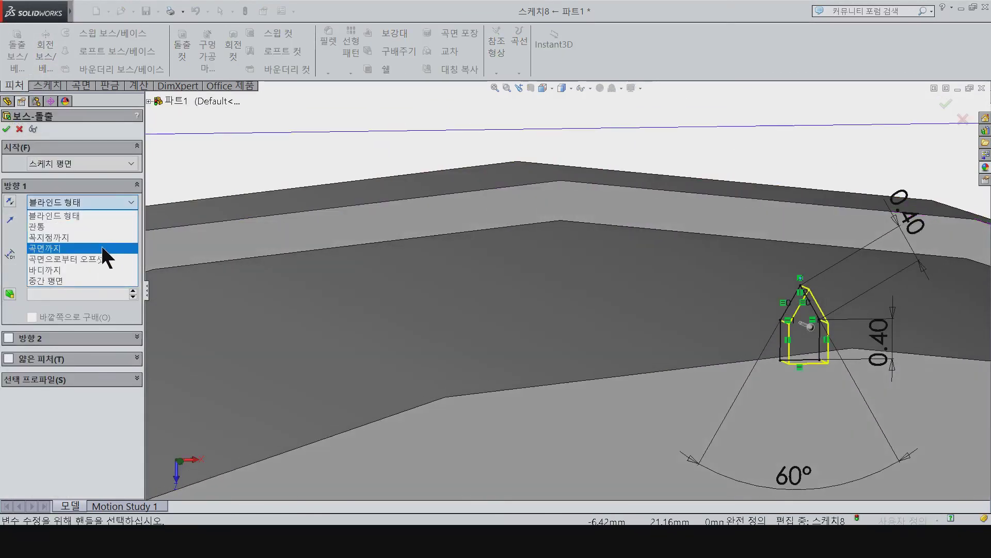
left_click(96, 269)
left_click(119, 200)
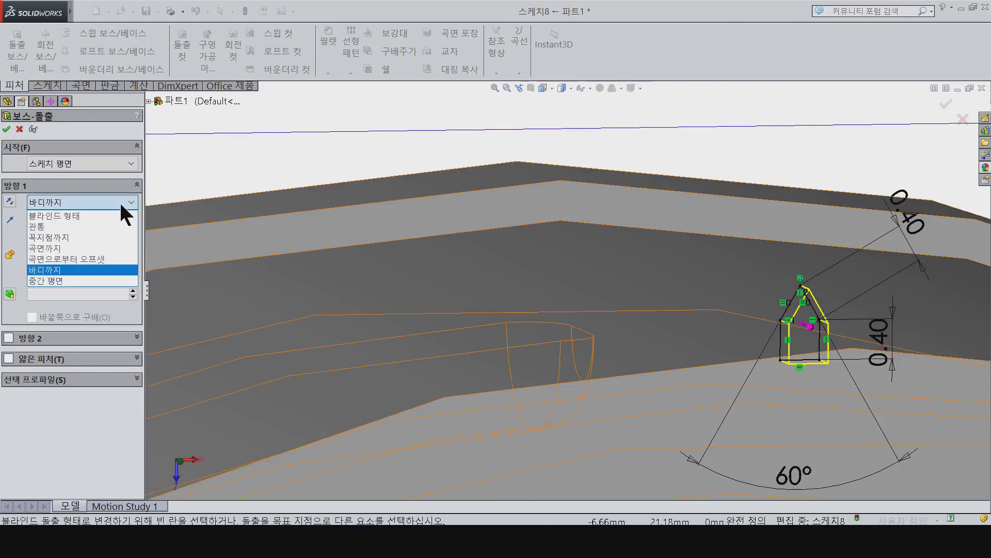
left_click(109, 241)
left_click(440, 223)
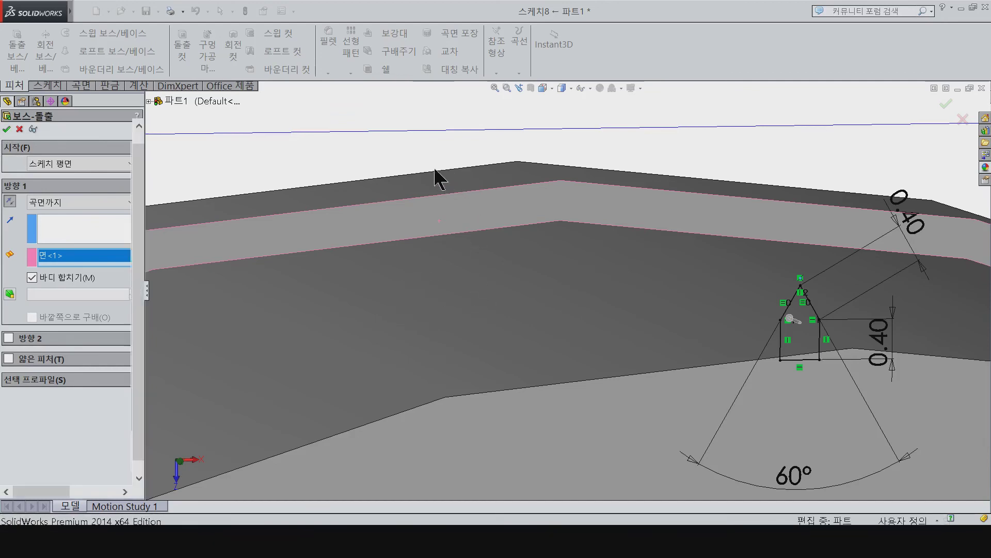
left_click(410, 153)
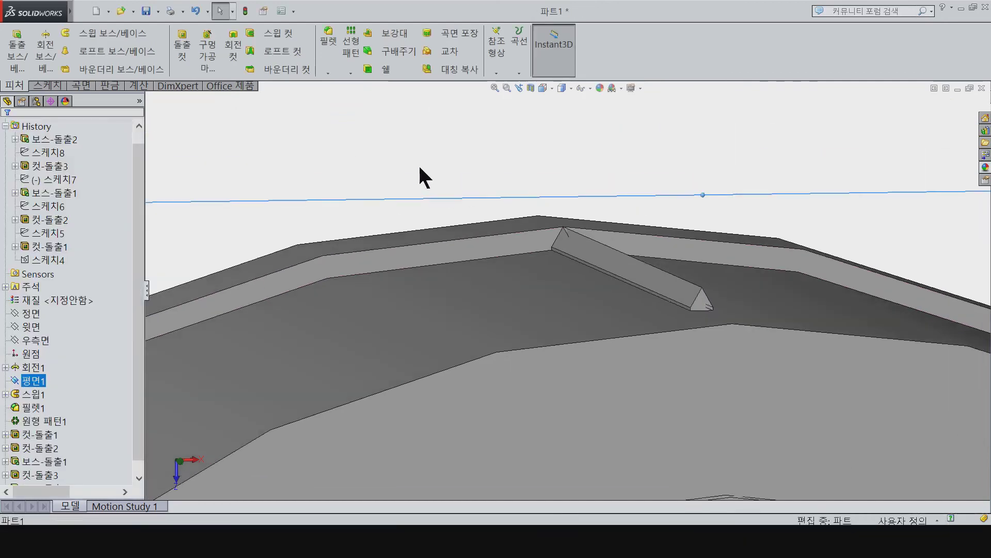
key("ctrl+7")
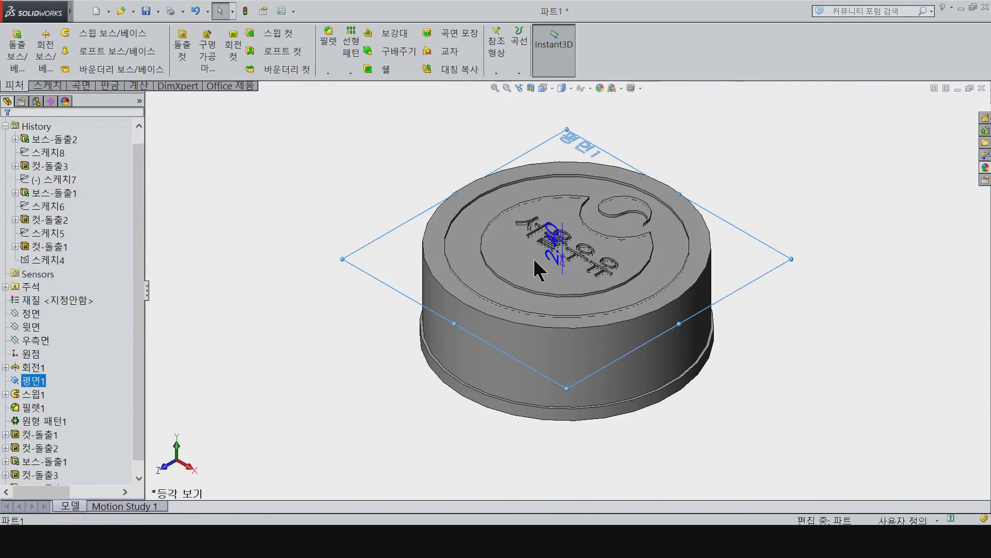
key("ctrl+1")
key("ctrl+5")
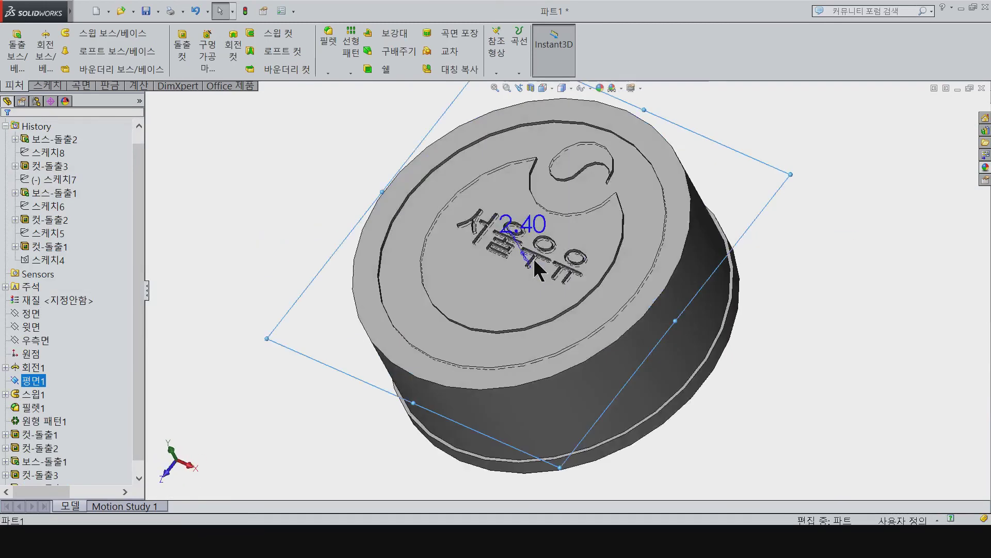
Circular-pattern the 보스-돌출2 ridge around the outer rim edge with 200 instances over 360°
scroll(596, 135, "down", 5)
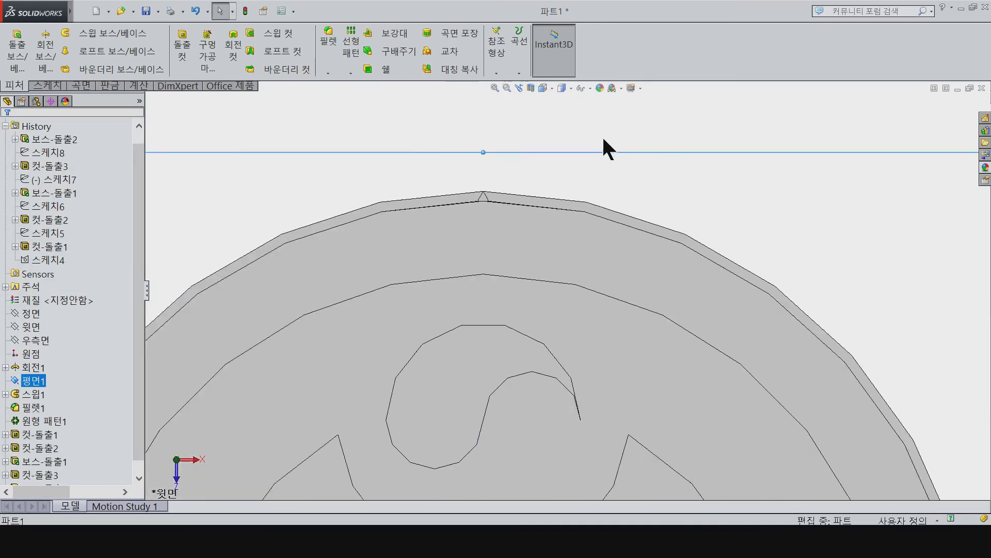
left_click(352, 73)
left_click(367, 97)
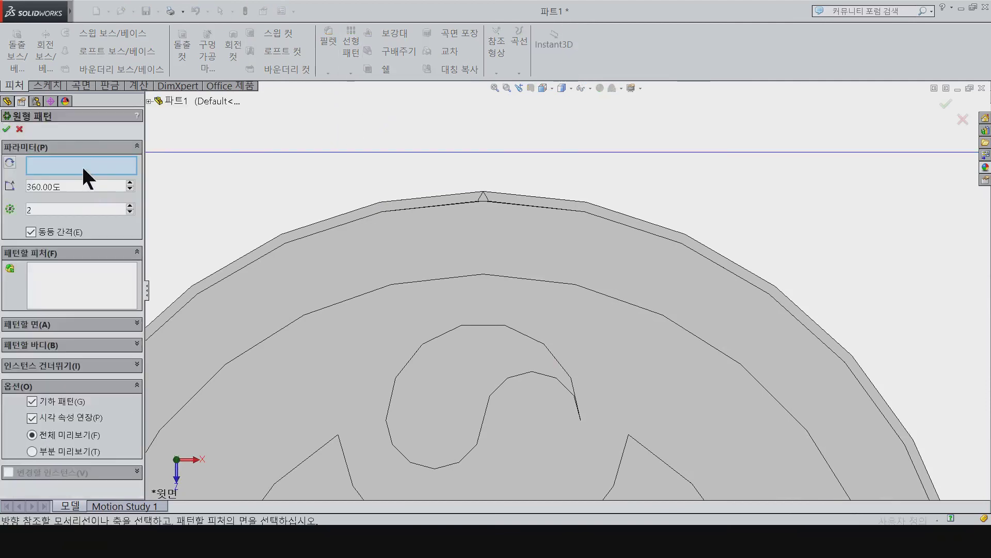
scroll(445, 201, "down", 2)
scroll(450, 190, "down", 2)
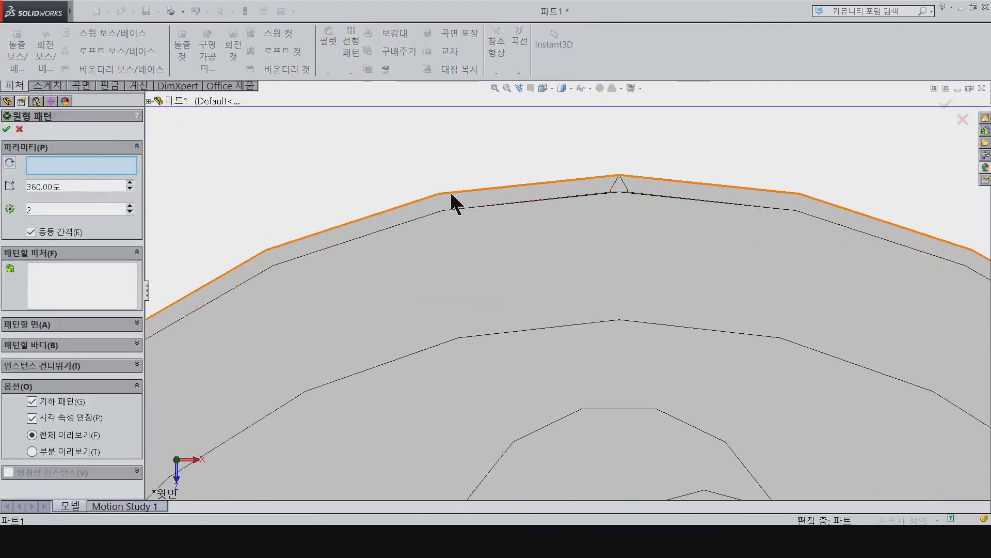
left_click(451, 194)
left_click(70, 285)
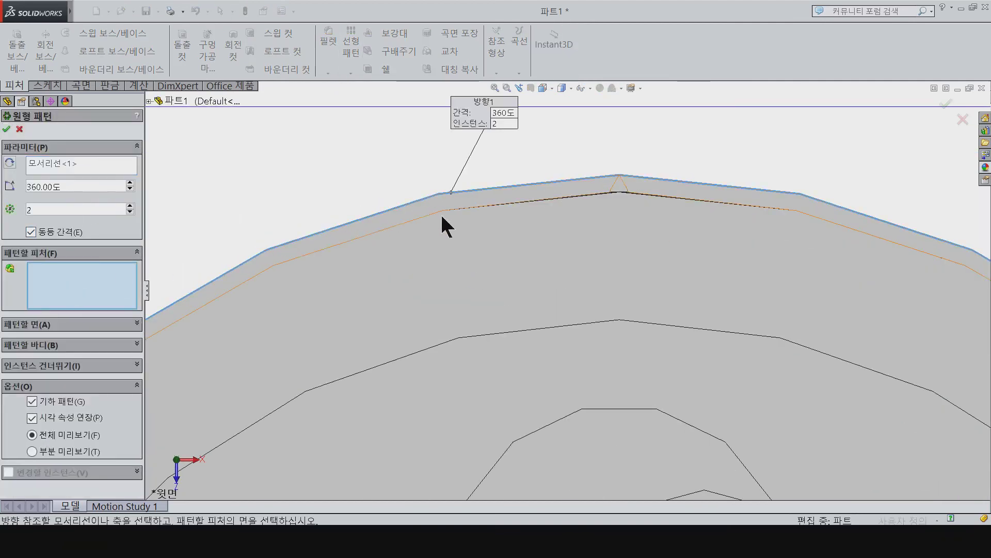
left_click(621, 186)
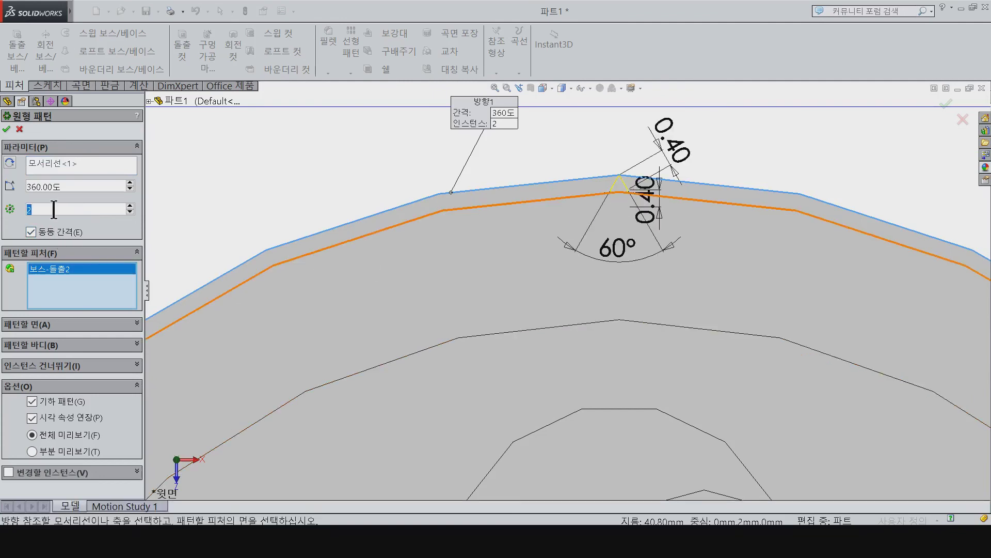
type("00")
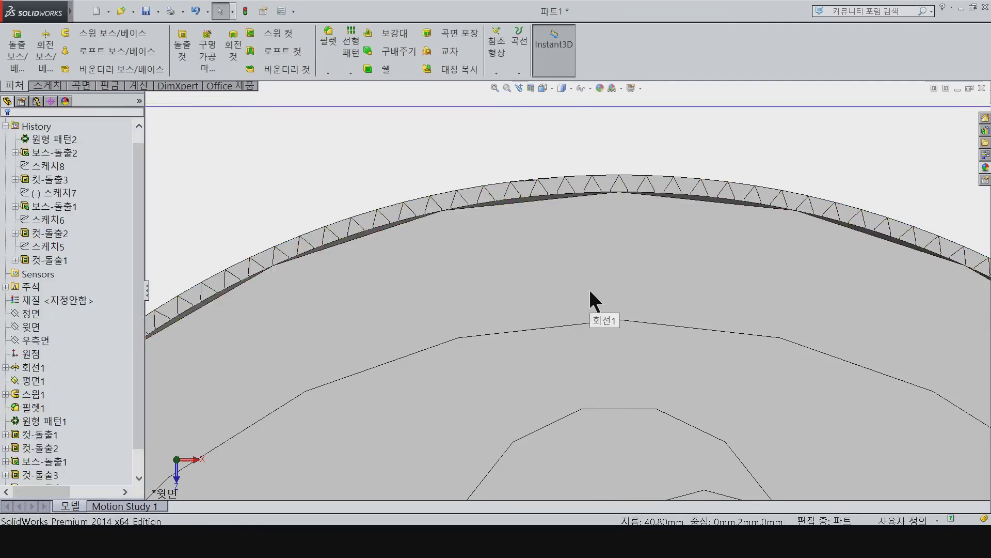
key("ctrl+7")
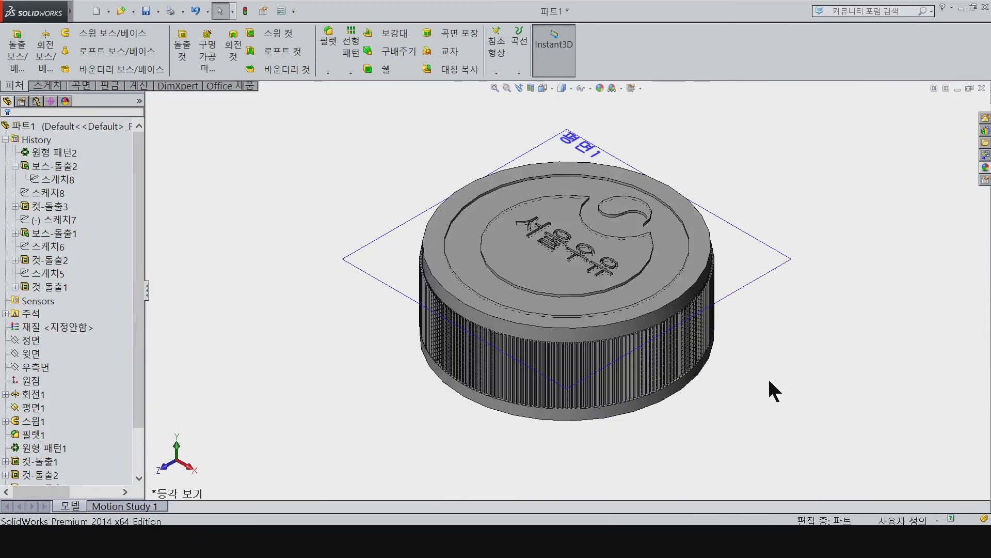
Hide 평면1, save the cap as '02_Milkt Bottle Cap', and close the part
left_click(45, 407)
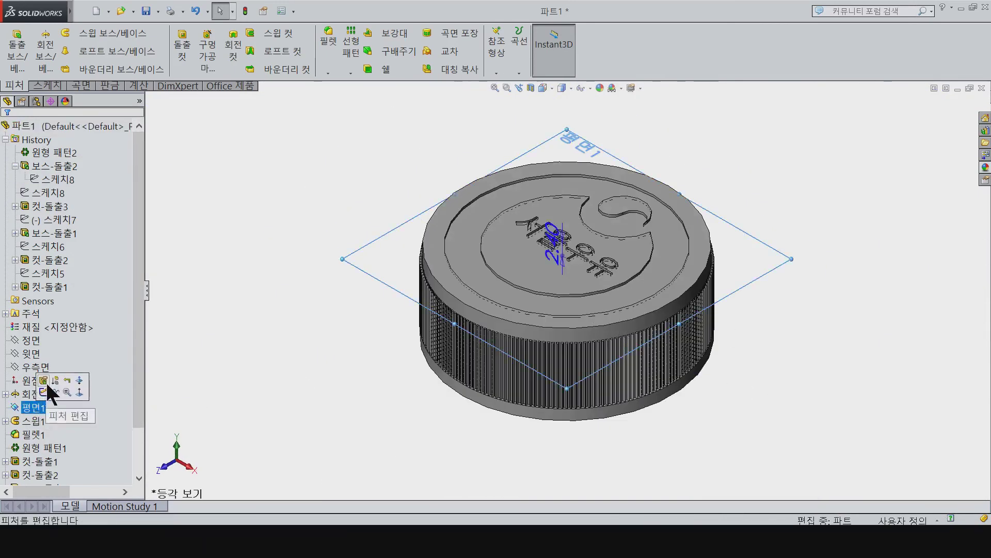
left_click(57, 389)
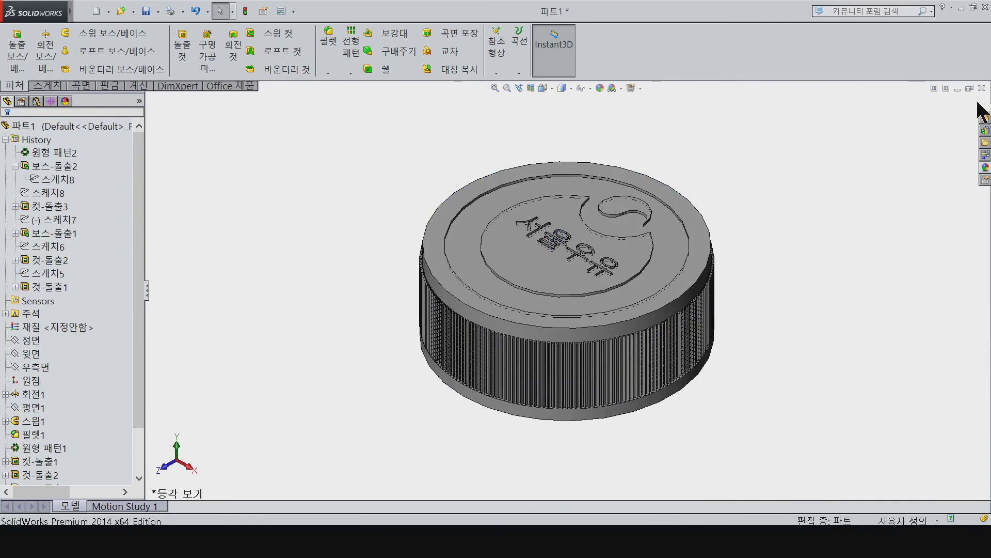
left_click(501, 253)
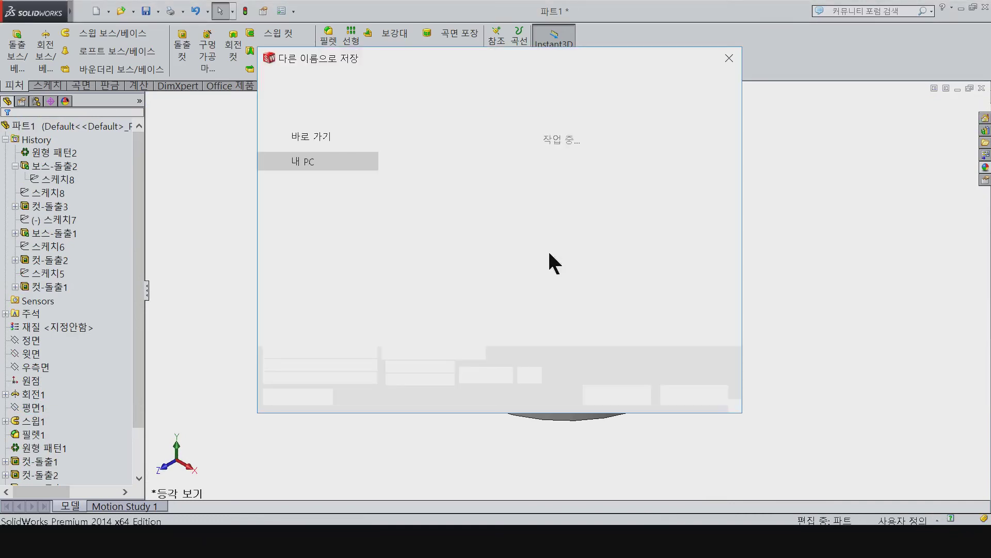
type("02_Milkt Bottle Cap")
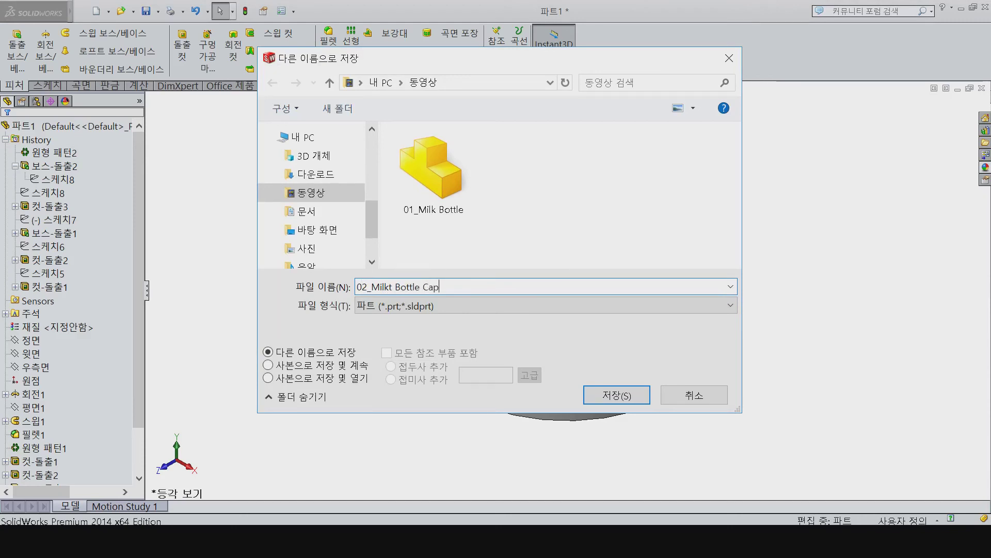
key("Return")
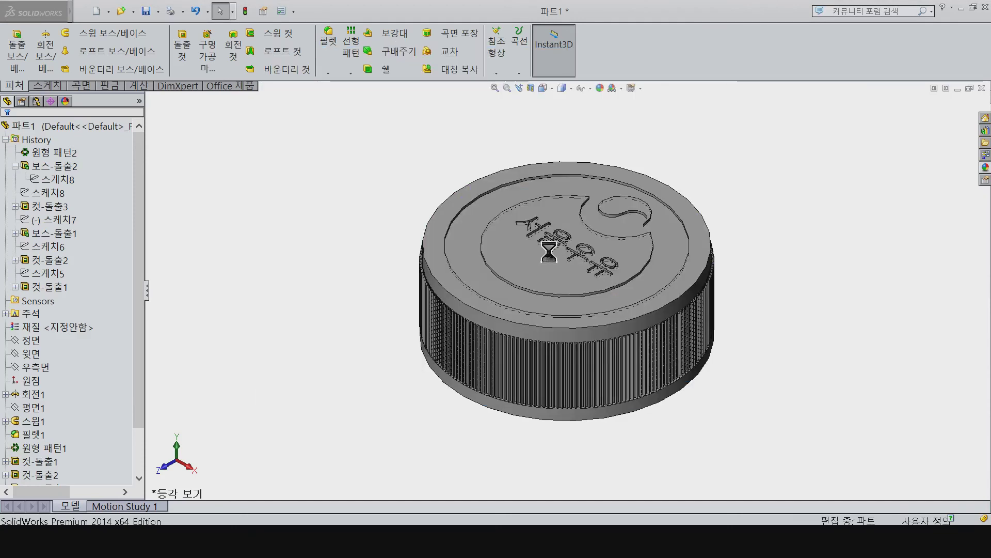
key("ctrl+w")
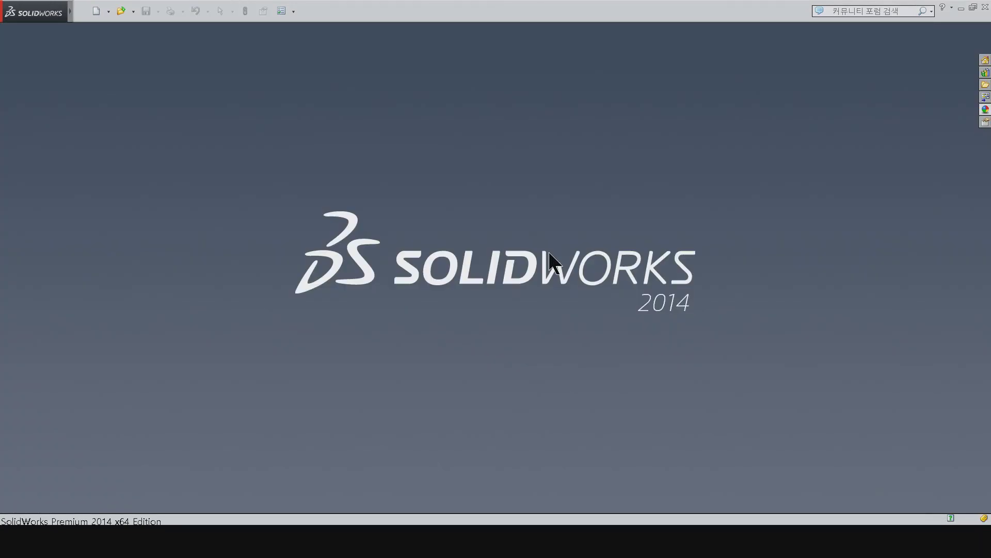
Create a new assembly, insert 01_Milk Bottle, and set it to Float
left_click(96, 11)
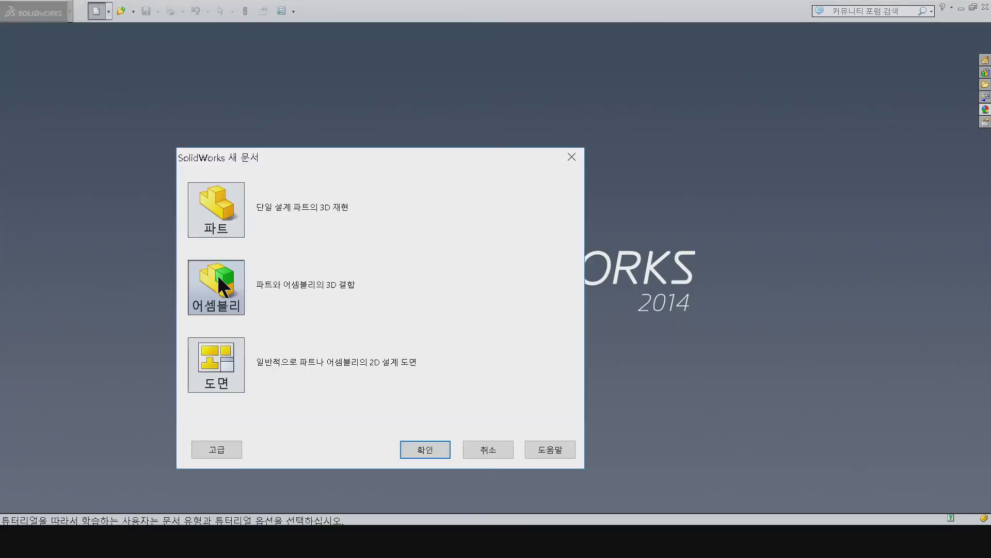
double_click(227, 305)
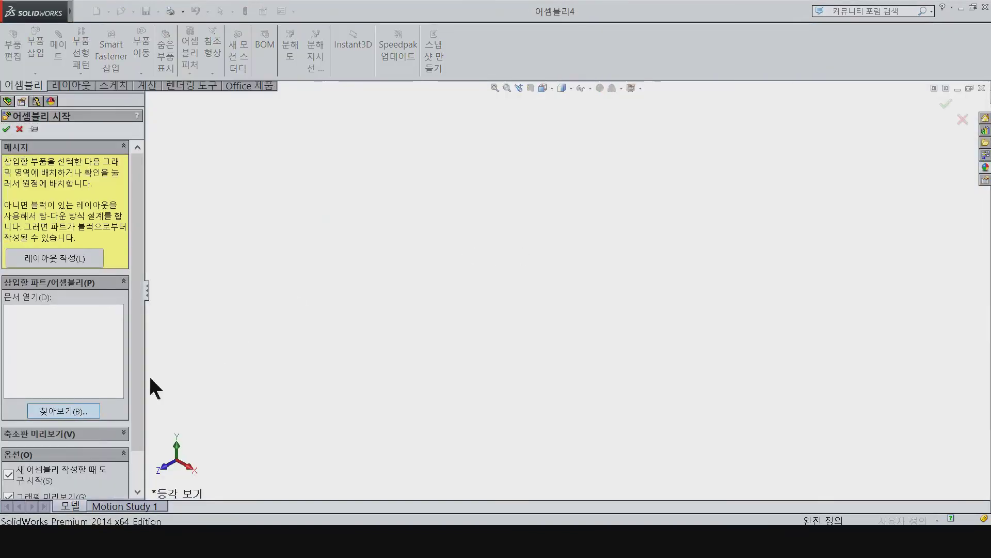
left_click(82, 409)
double_click(441, 172)
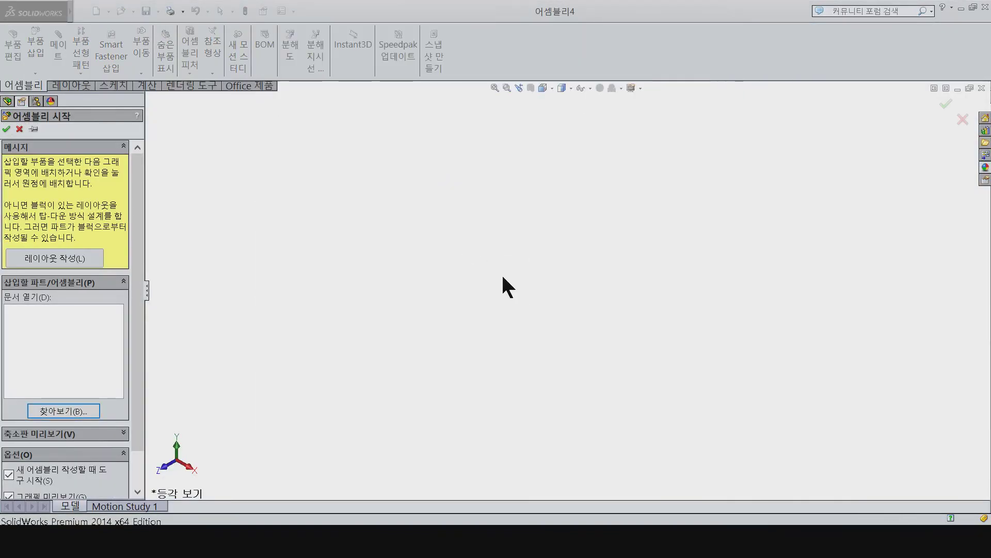
left_click(475, 299)
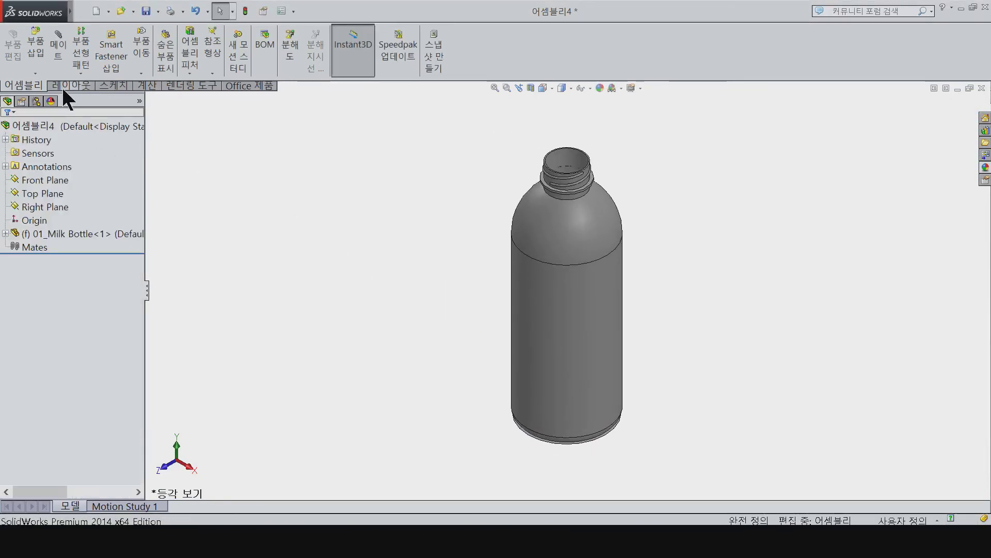
right_click(586, 325)
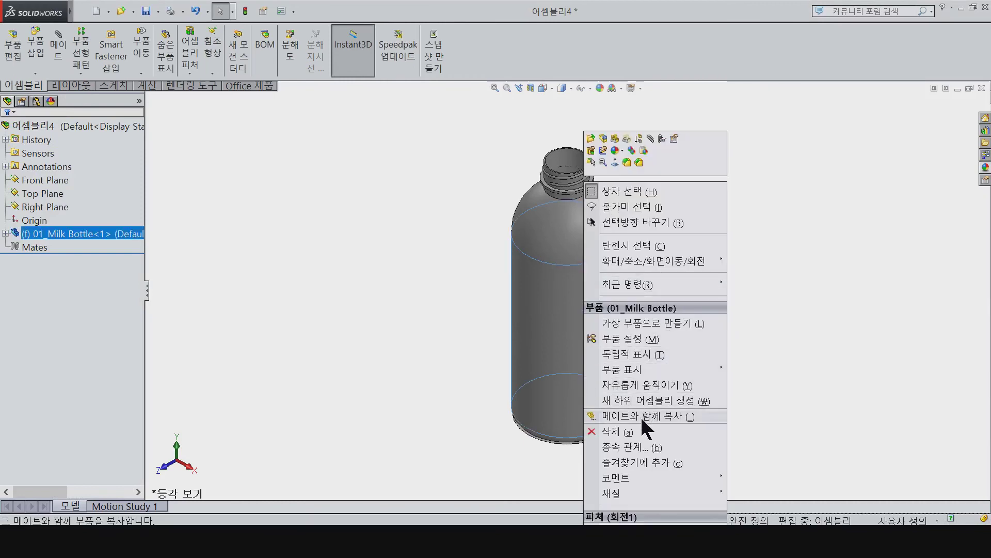
left_click(645, 385)
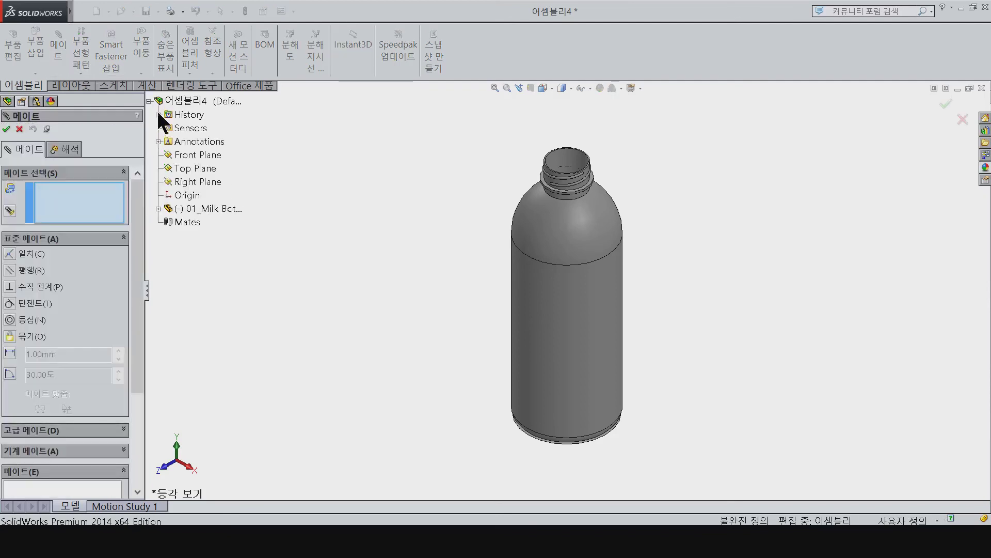
Mate the assembly's Top Plane coincident with the bottle's bottom face
left_click(198, 170)
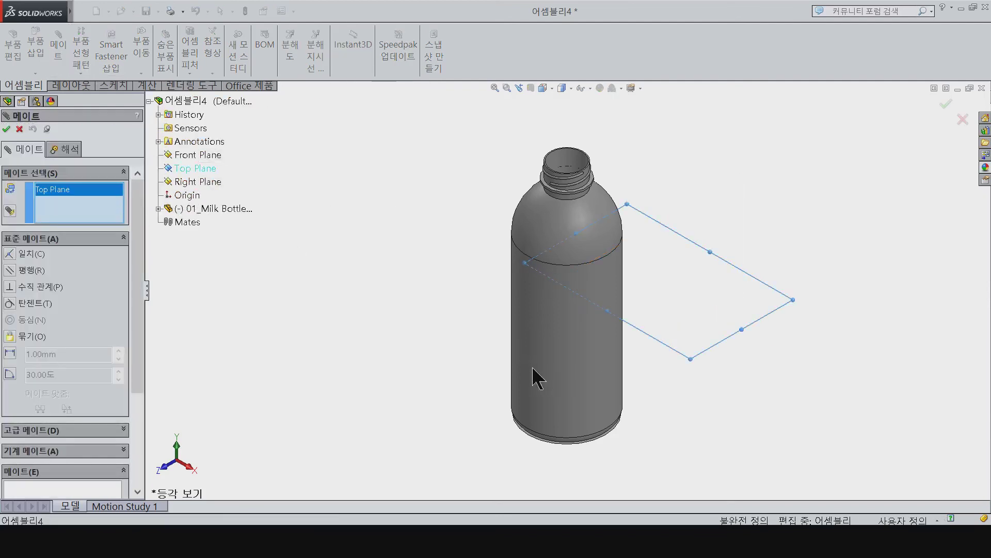
middle_click_drag(537, 380, 531, 129)
scroll(597, 244, "down", 3)
scroll(537, 258, "down", 3)
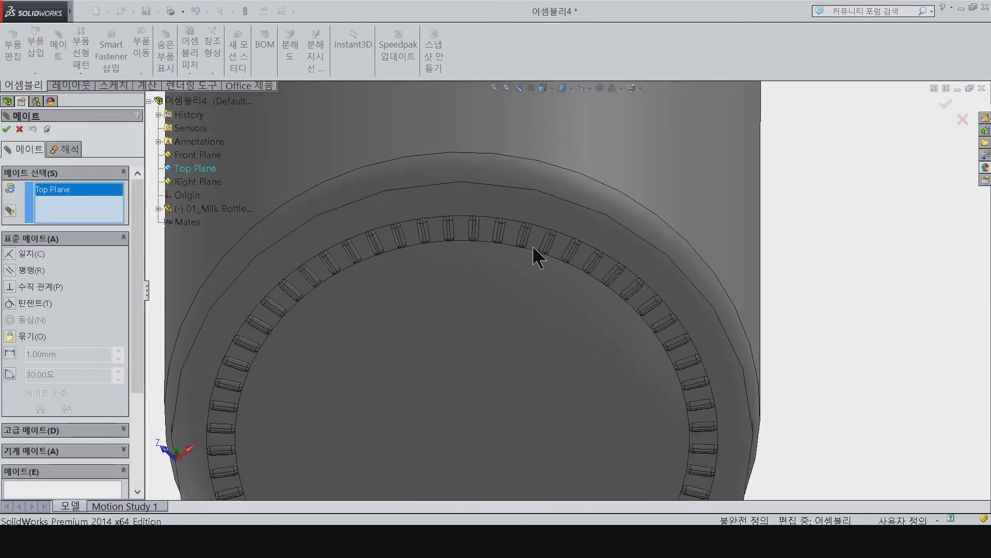
scroll(538, 236, "down", 3)
scroll(531, 270, "down", 2)
left_click(491, 339)
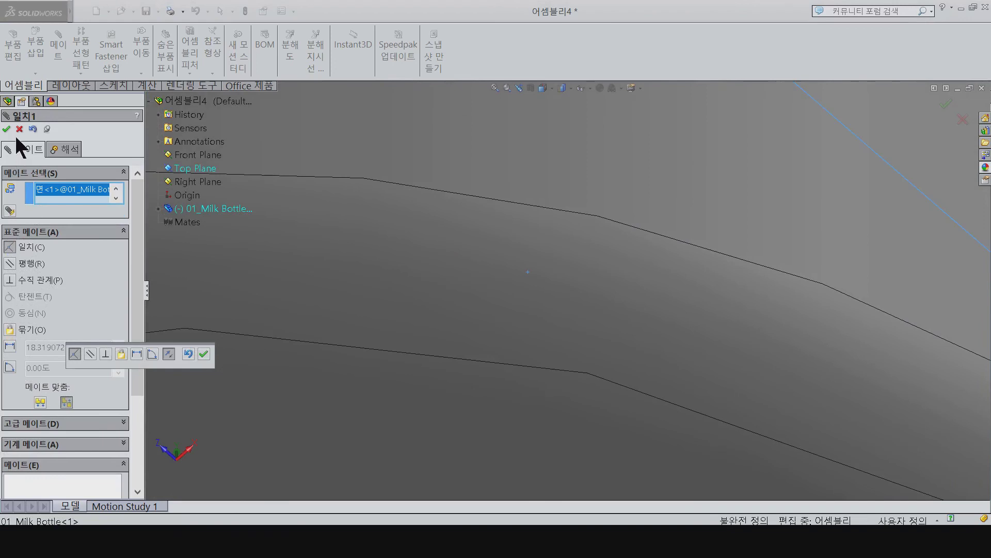
left_click(6, 130)
scroll(540, 376, "up", 3)
scroll(540, 372, "up", 3)
scroll(537, 335, "up", 2)
middle_click_drag(523, 250, 497, 343)
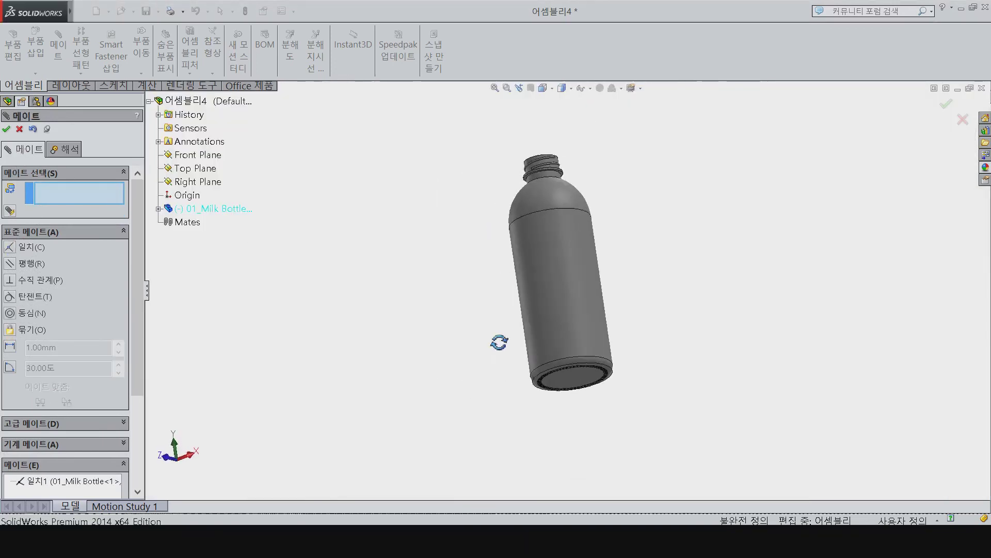
left_click(9, 132)
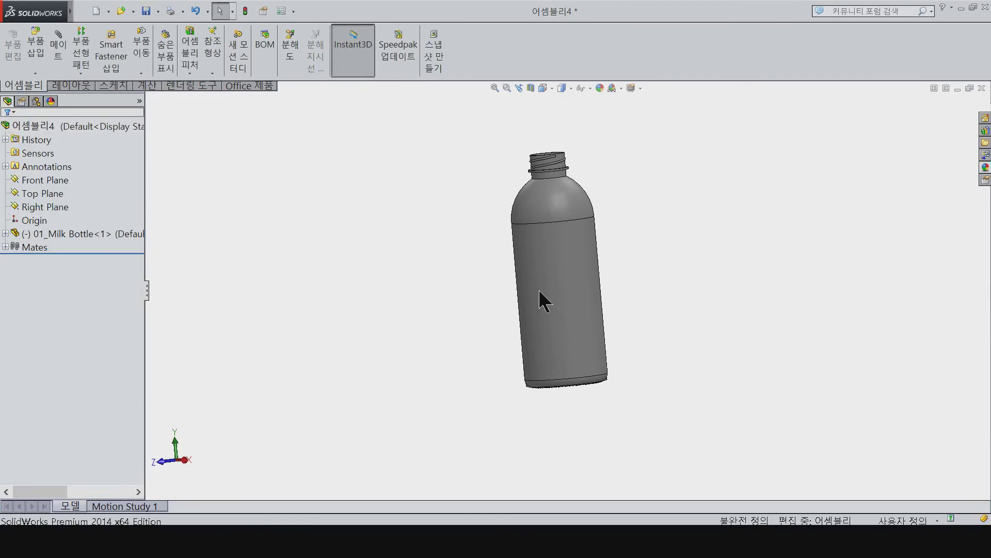
key("ctrl+7")
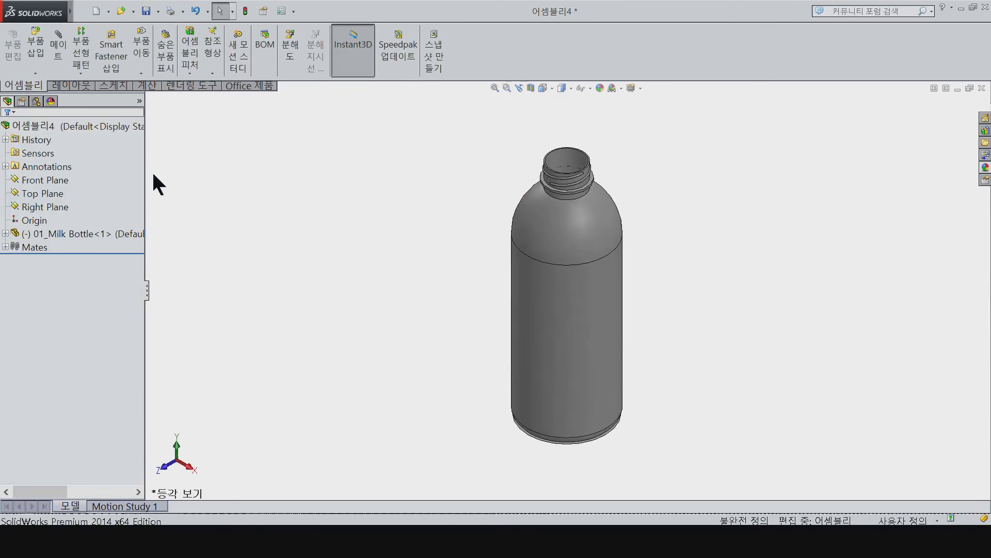
Edit 01_Milk Bottle in context, first saving the assembly as 'Milk Bottle'
left_click(603, 353)
left_click(13, 47)
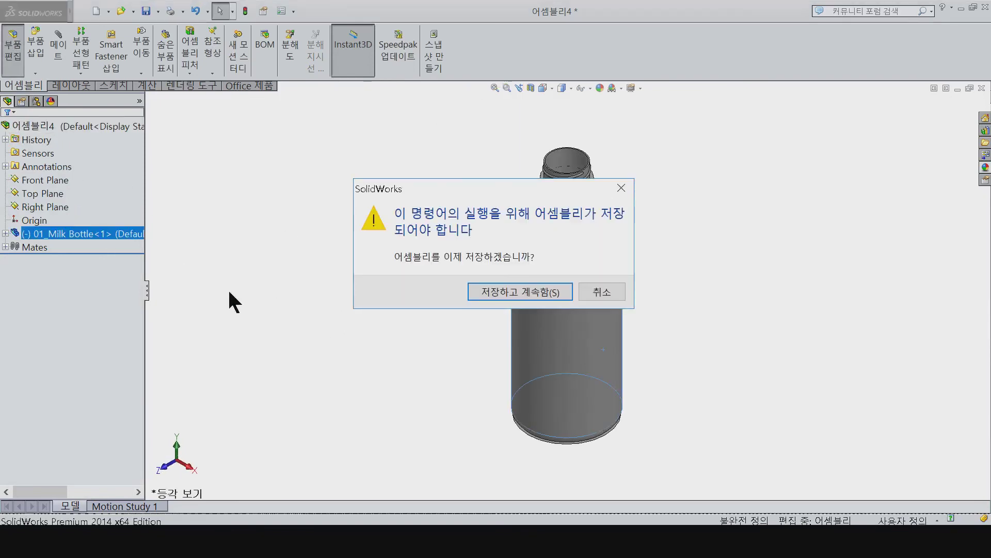
left_click(504, 293)
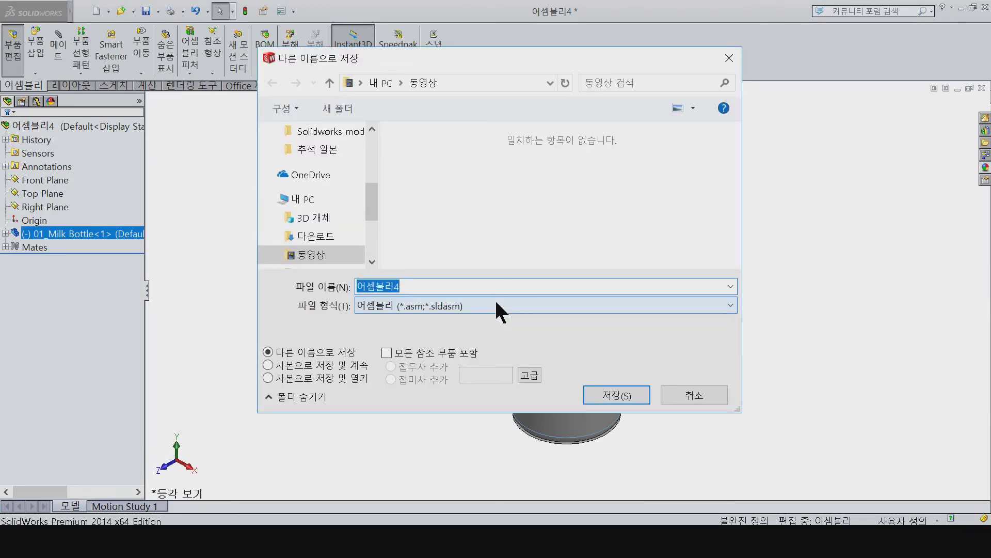
type("Milk Bott")
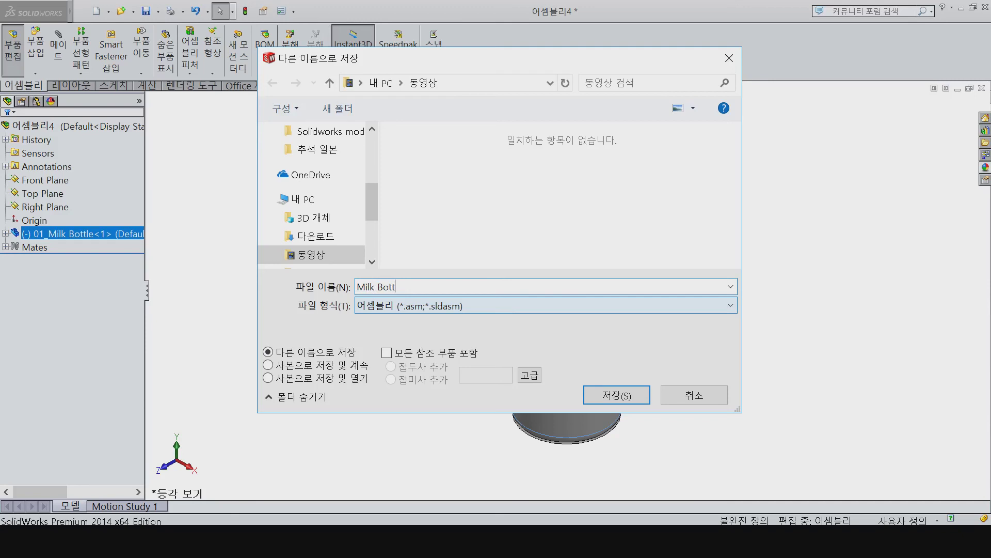
type("le")
key("Return")
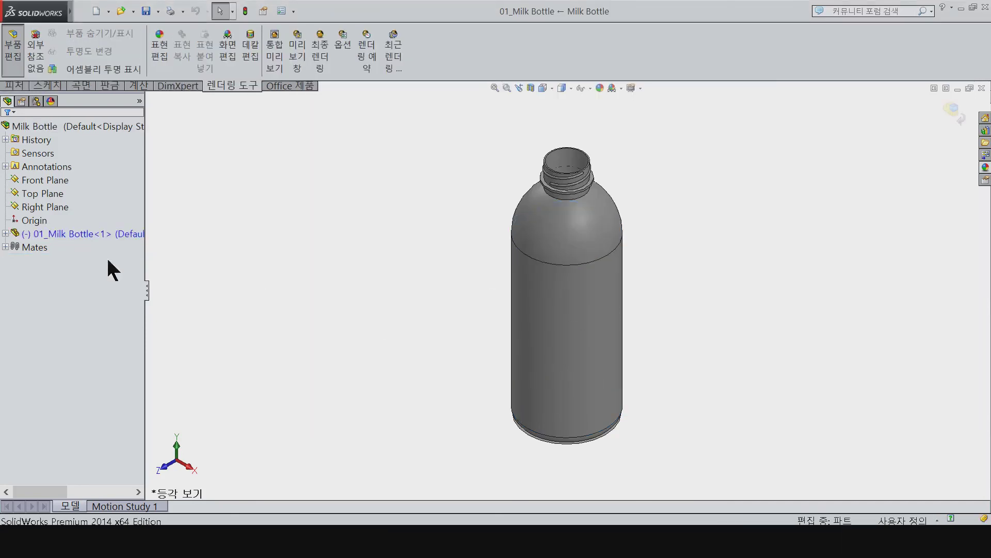
left_click(5, 234)
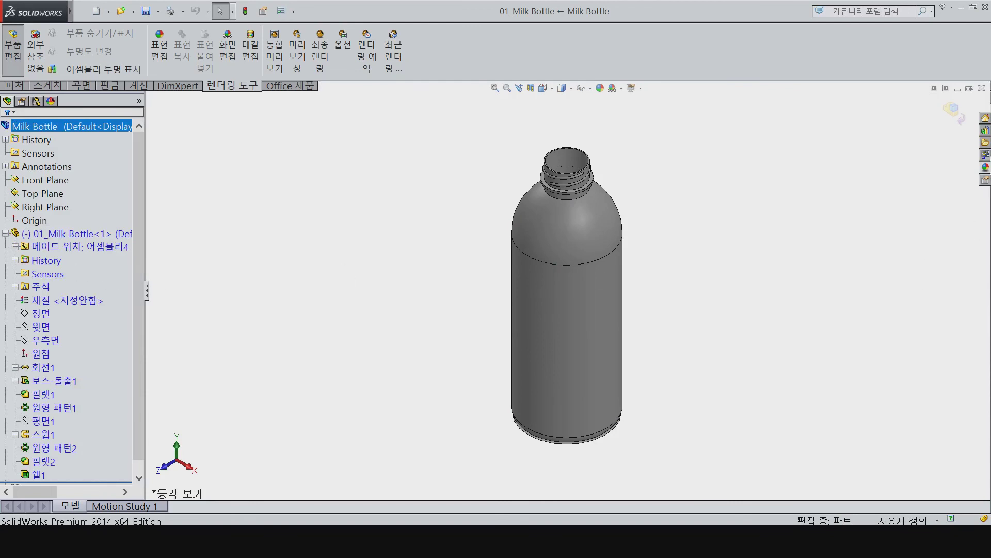
Try a sample decal on the bottle, then dismiss the warning and cancel it
left_click(986, 168)
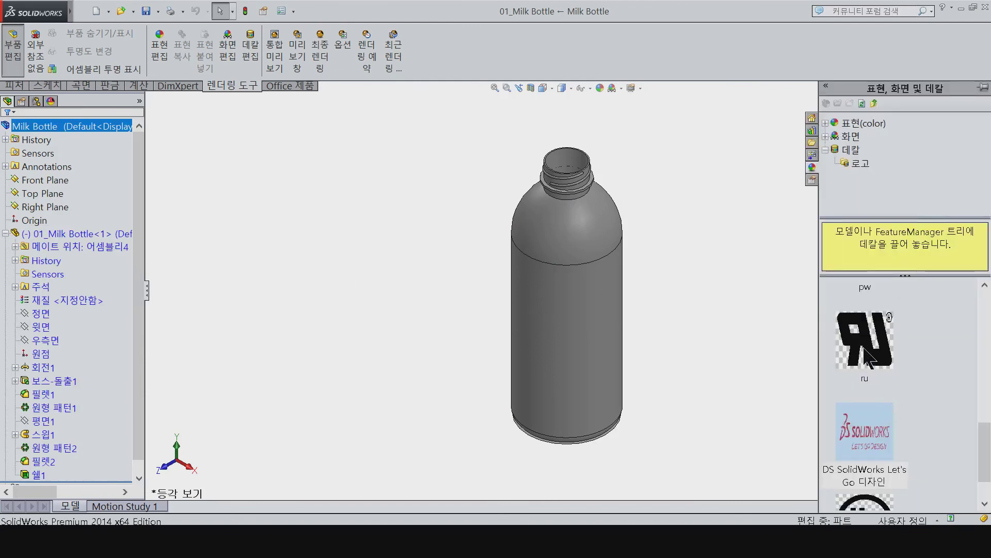
left_click(826, 149)
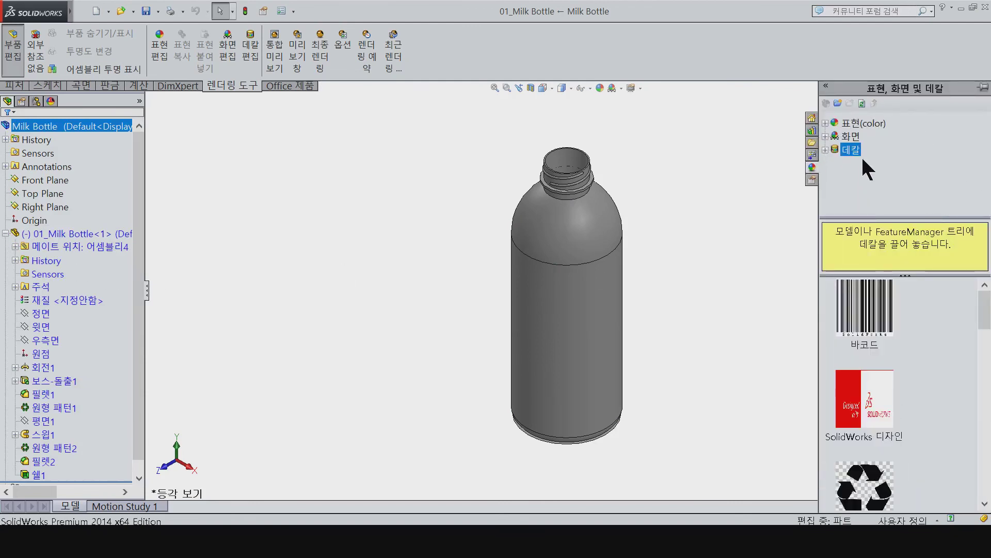
left_click(865, 324)
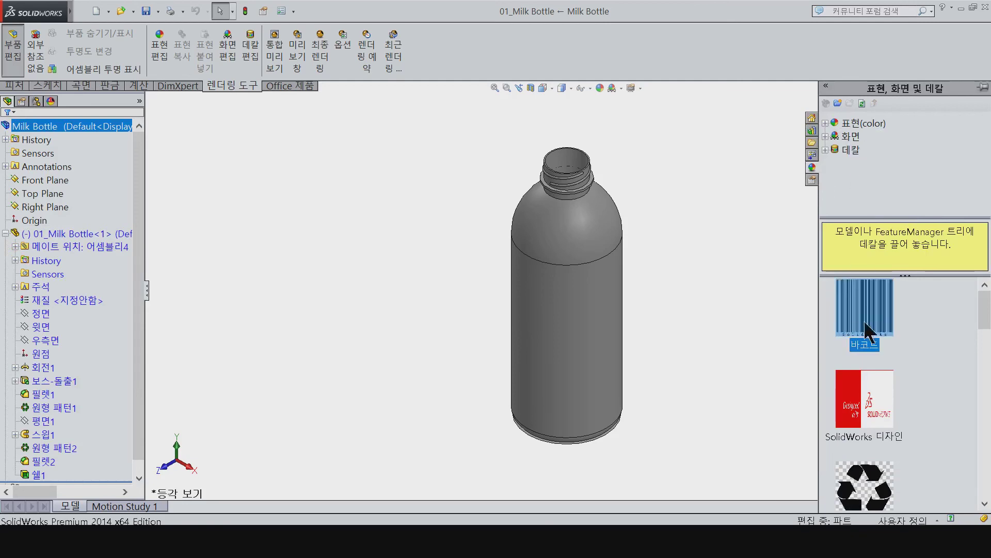
left_click_drag(880, 414, 573, 357)
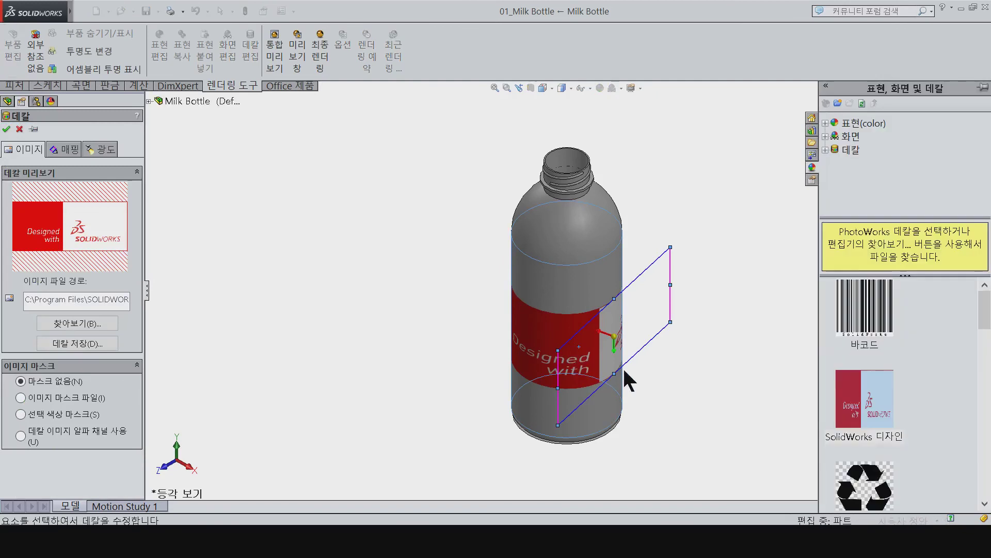
left_click(607, 370)
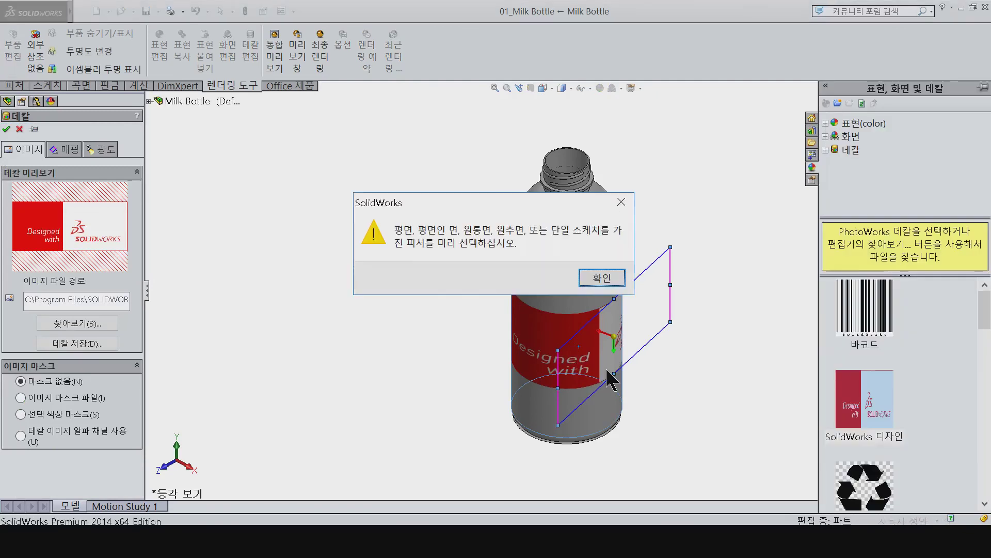
left_click(591, 275)
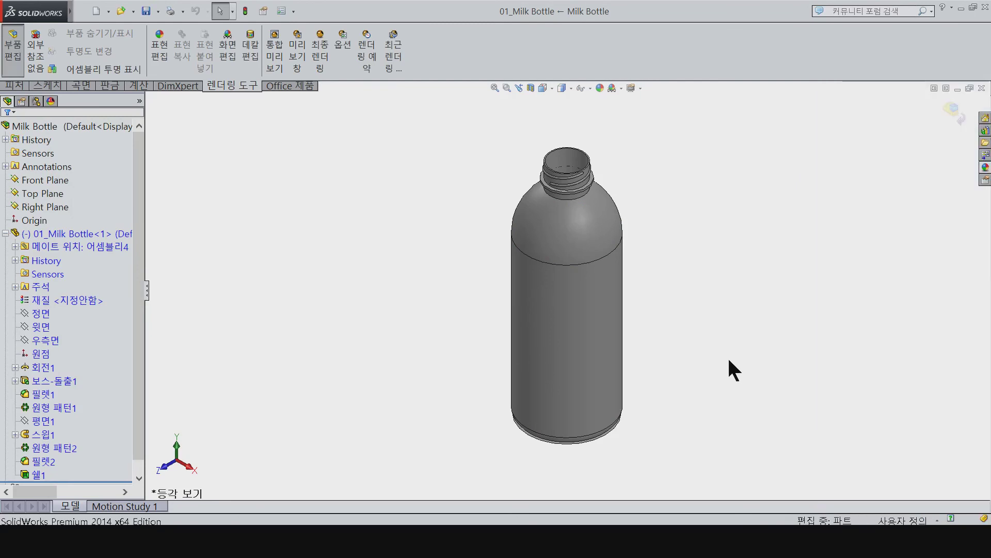
Put a decal on the bottle body using the Seoul Milk logo image with a transparent background
key("ctrl+1")
left_click(985, 167)
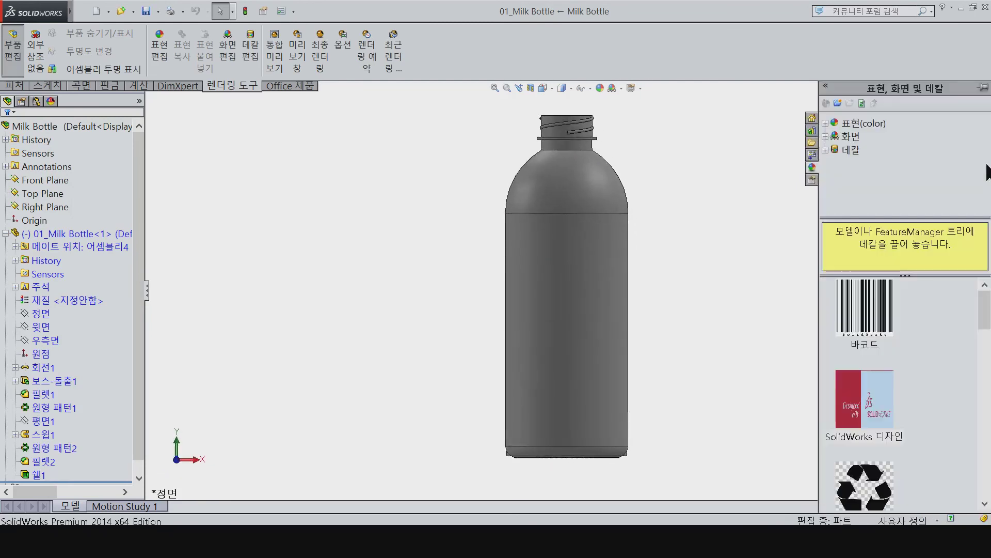
left_click_drag(873, 397, 567, 341)
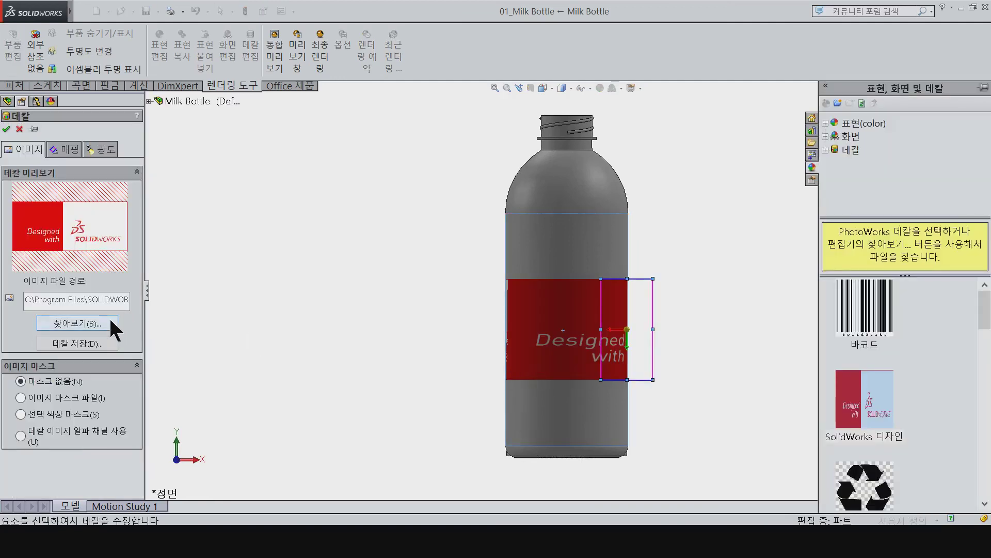
left_click(81, 321)
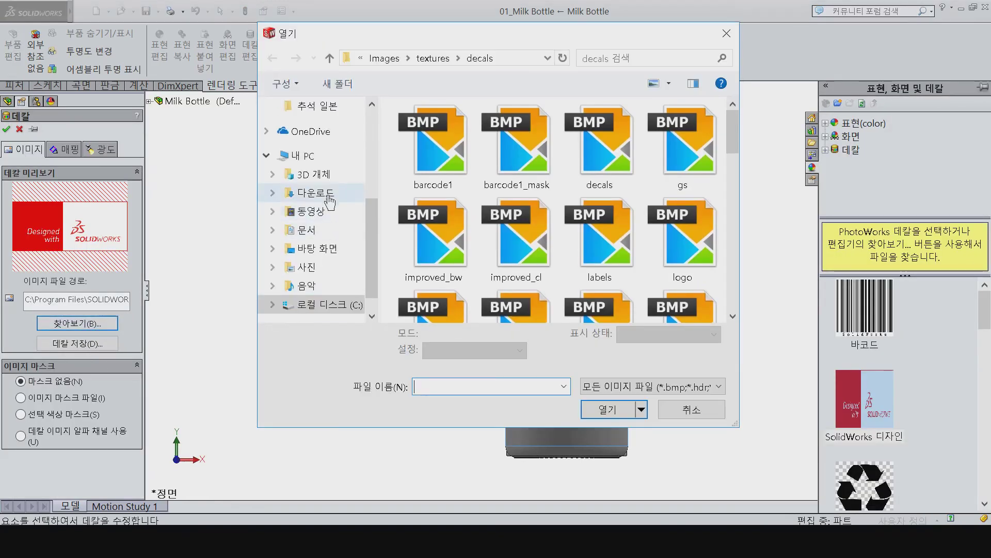
left_click(323, 267)
double_click(661, 169)
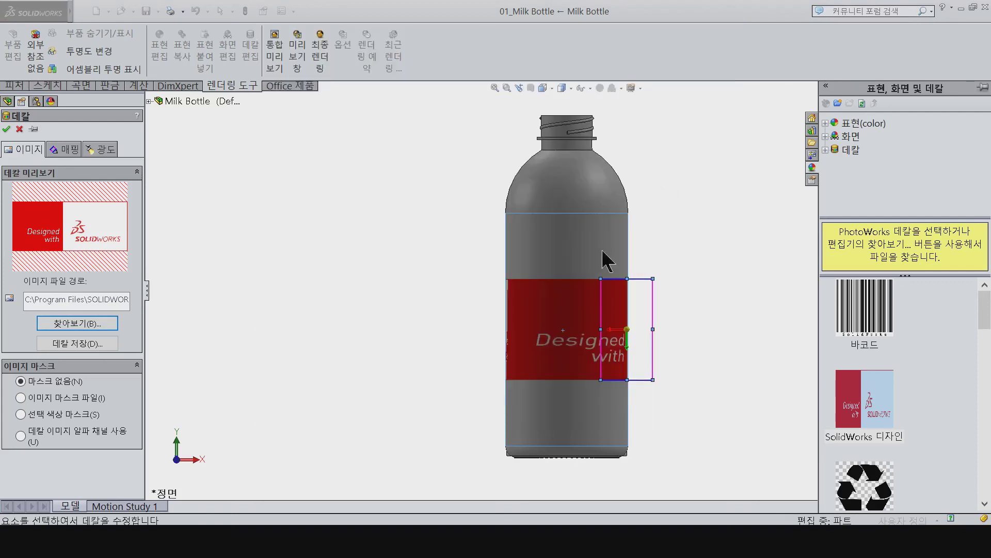
left_click(21, 433)
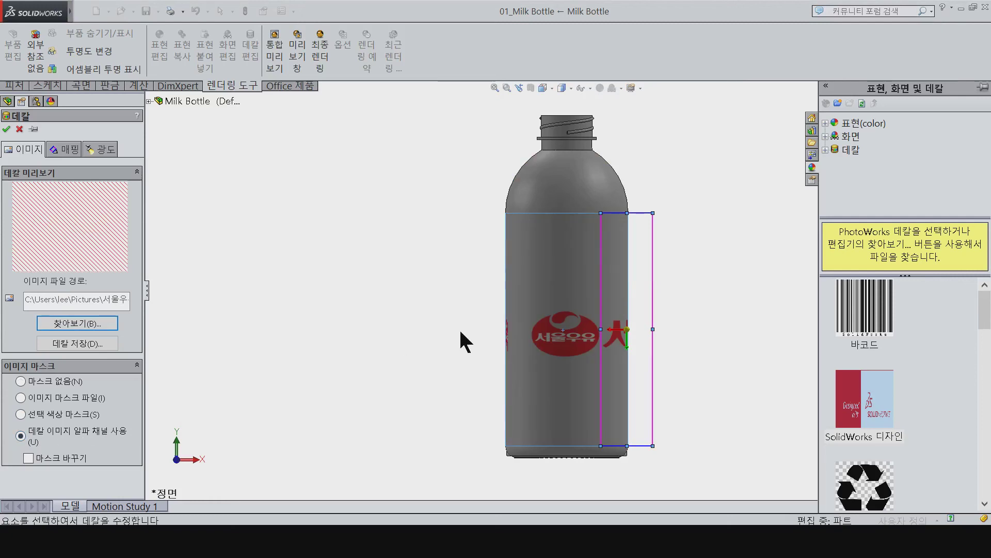
Shrink the logo decal to fit, move it higher on the bottle's front, and confirm
scroll(602, 292, "down", 2)
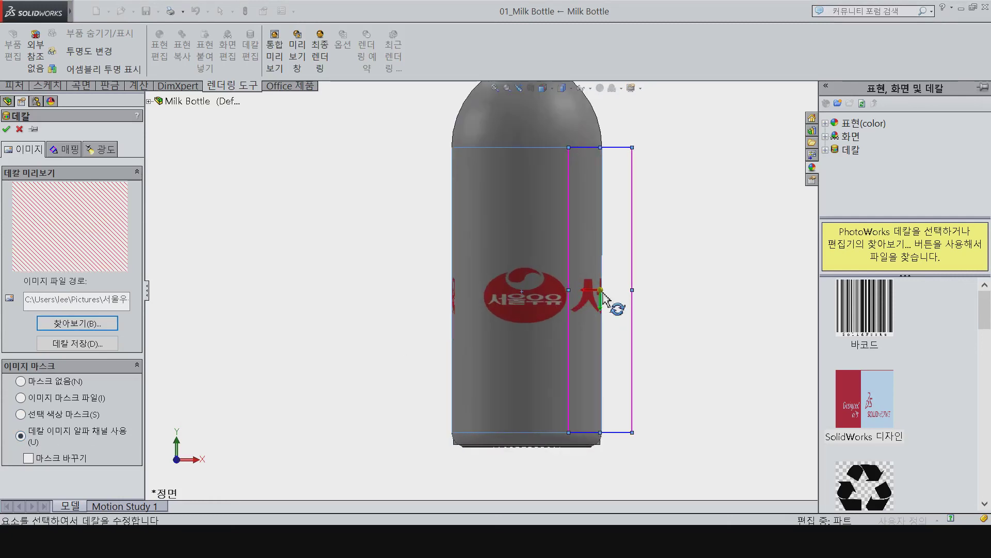
mouse_move(659, 284)
middle_mouse_down()
mouse_move(614, 286)
mouse_move(642, 297)
middle_mouse_up()
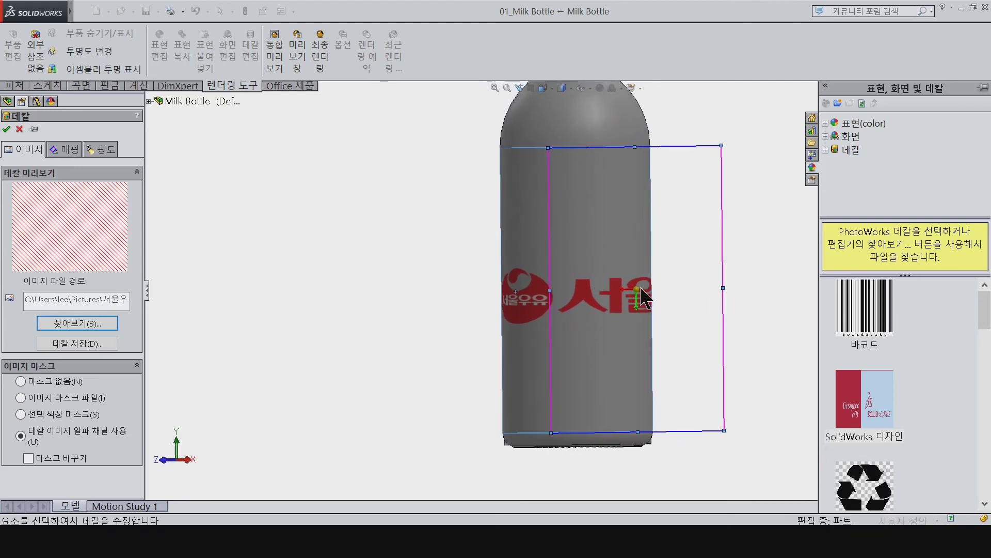
middle_click_drag(450, 318, 379, 303)
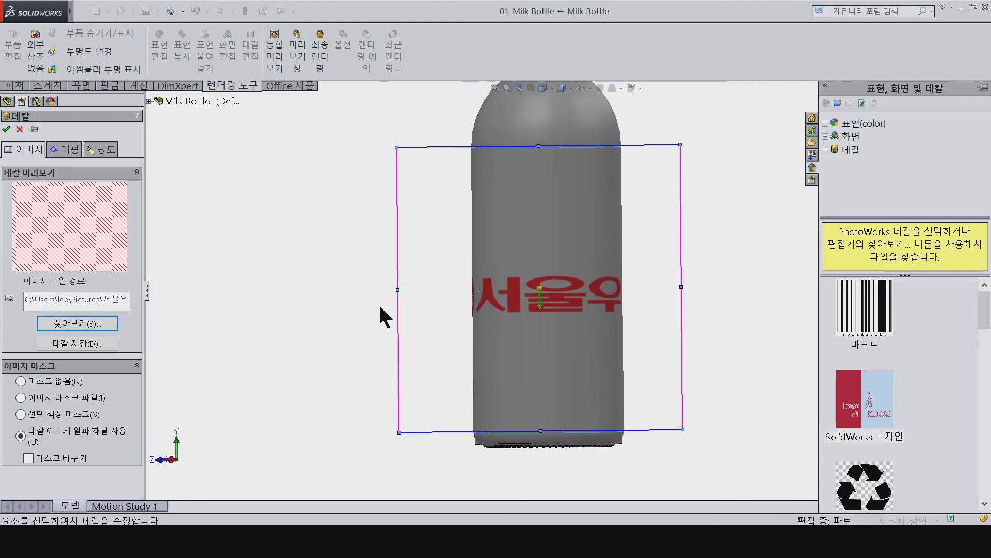
left_click_drag(680, 285, 682, 288)
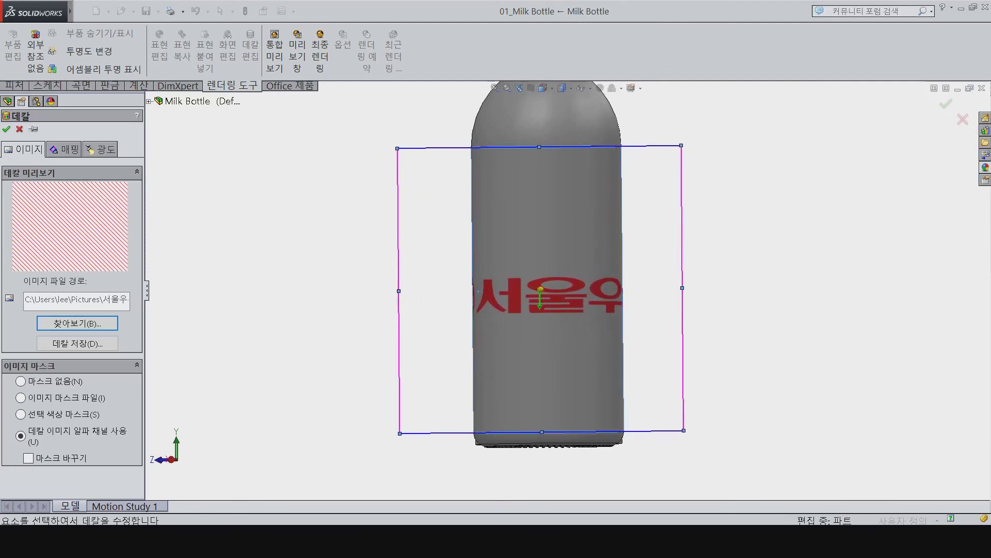
left_click_drag(682, 147, 609, 221)
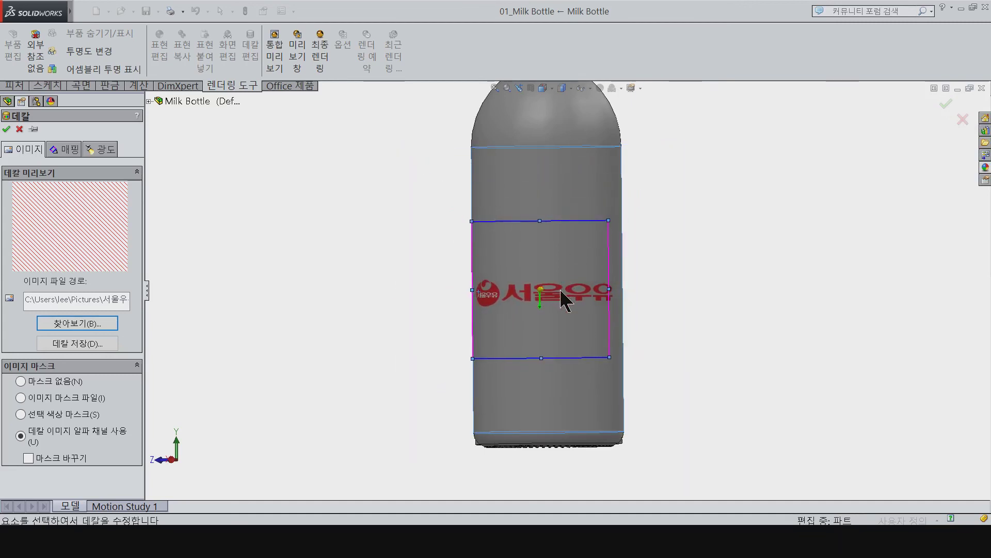
key("ctrl+1")
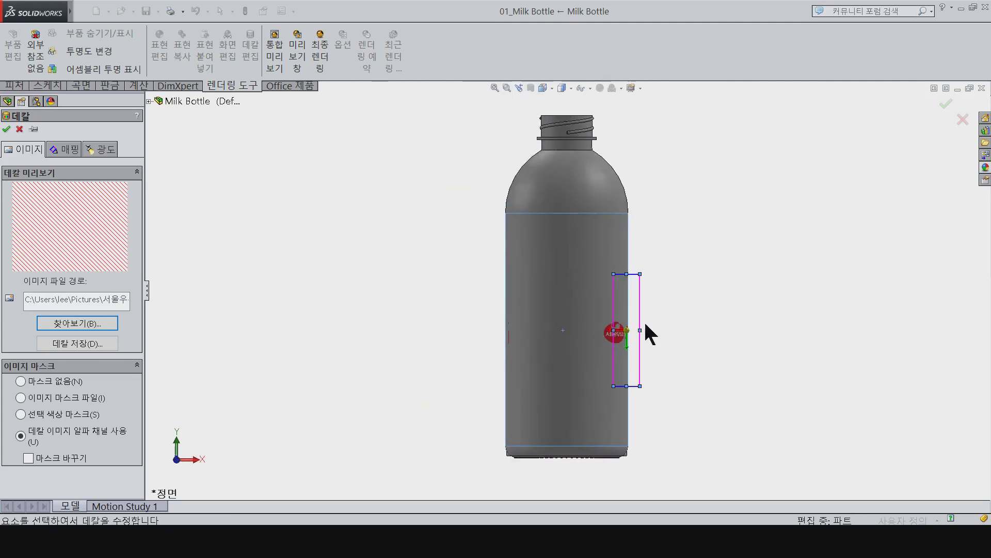
mouse_move(639, 316)
left_mouse_down()
mouse_move(638, 298)
mouse_move(571, 284)
left_mouse_up()
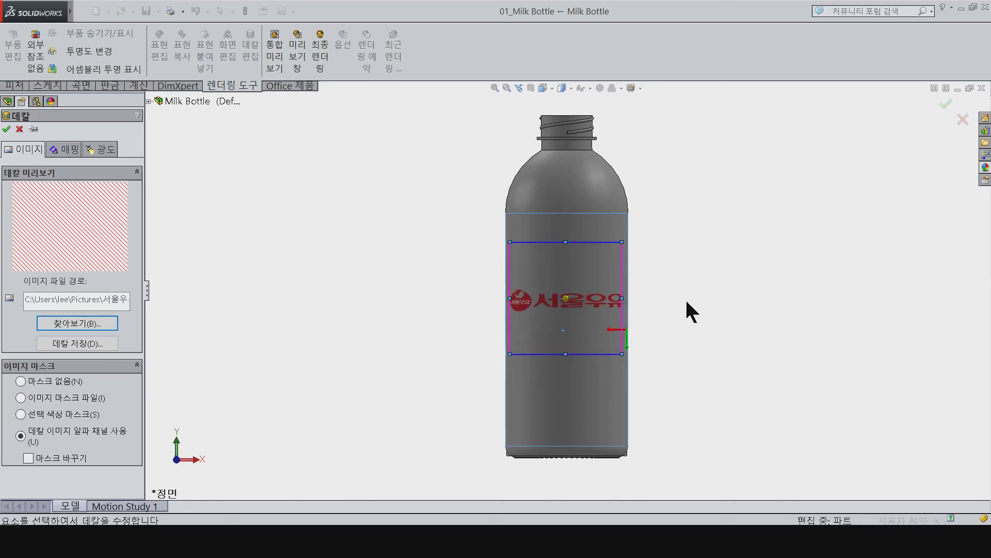
left_click(7, 129)
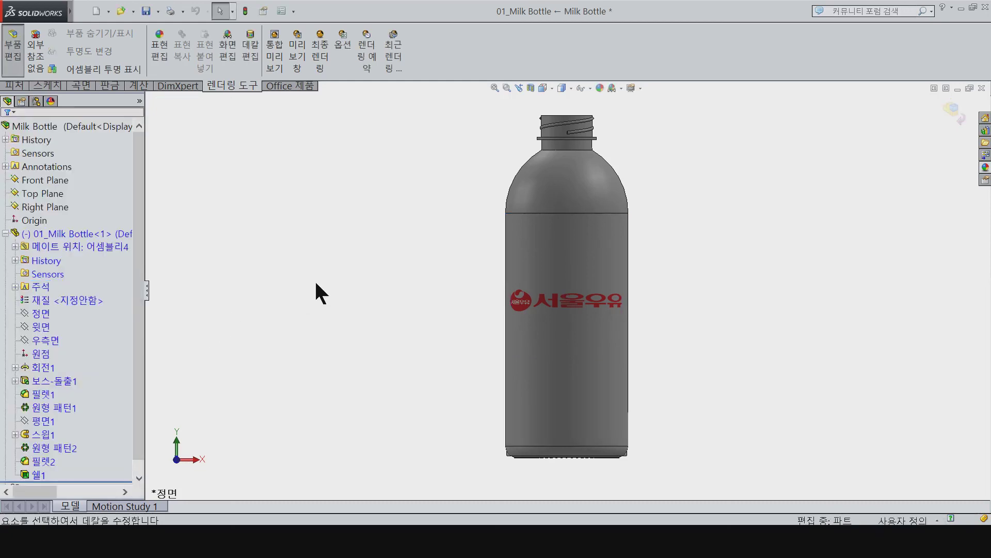
Leave bottle editing and apply frosted translucent plastic to the whole bottle
left_click(8, 72)
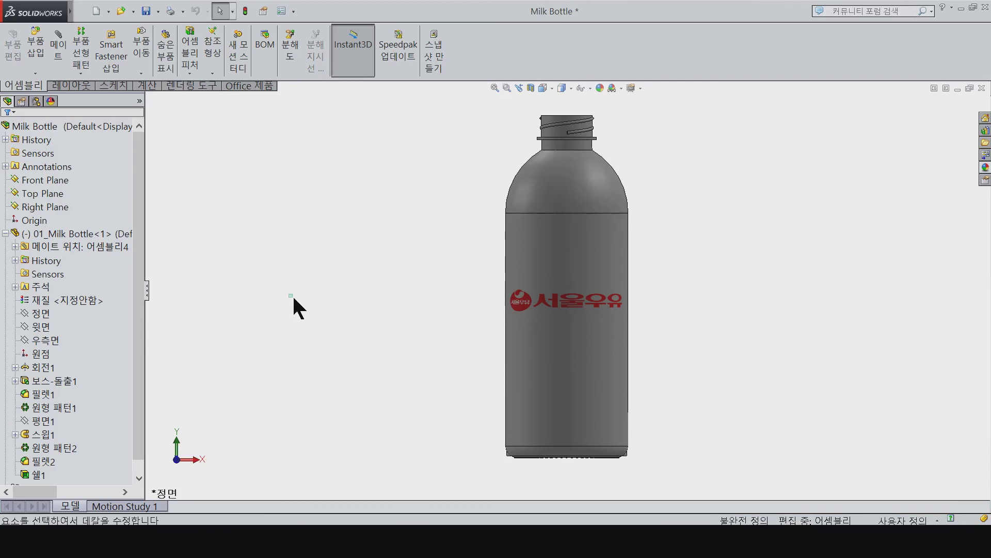
left_click(5, 234)
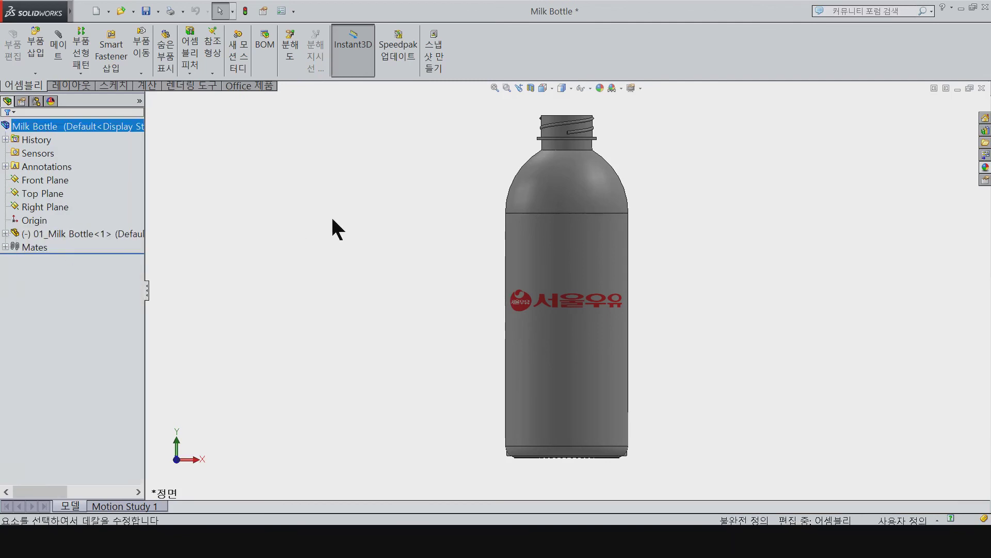
left_click(985, 168)
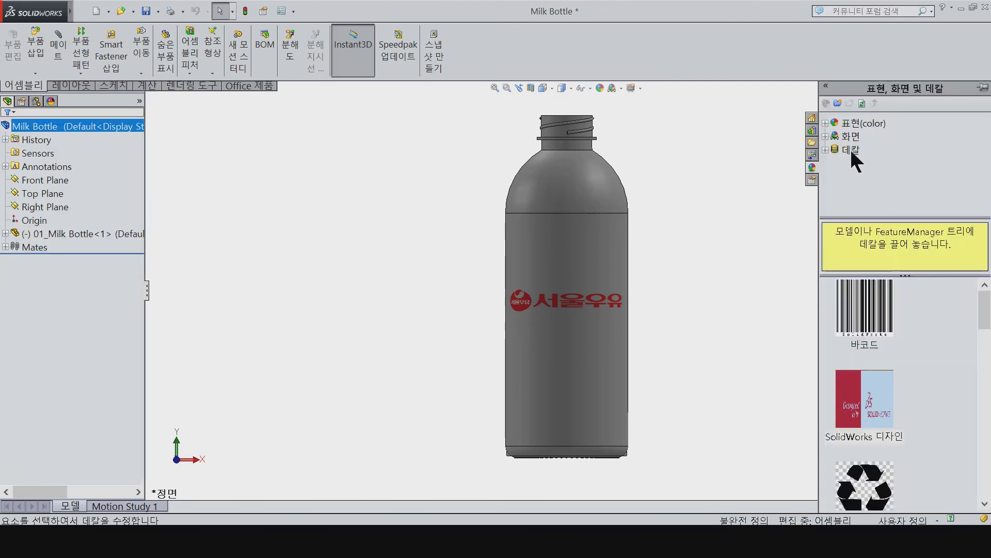
left_click(825, 123)
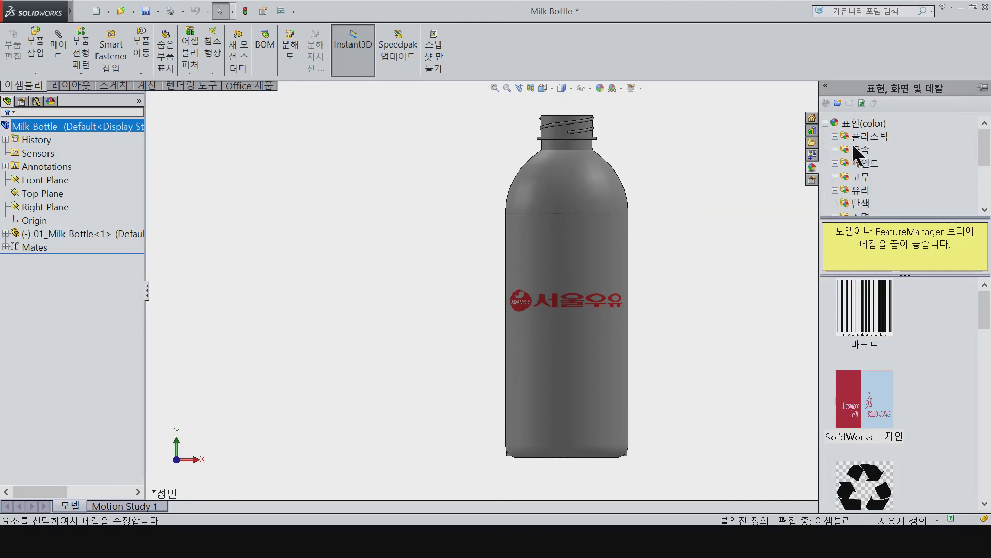
left_click(835, 136)
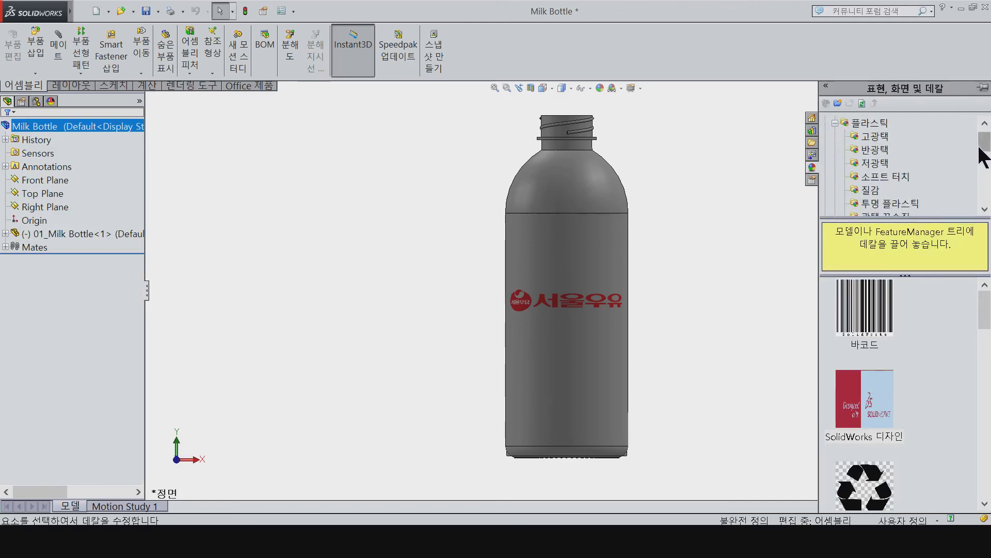
left_click(878, 326)
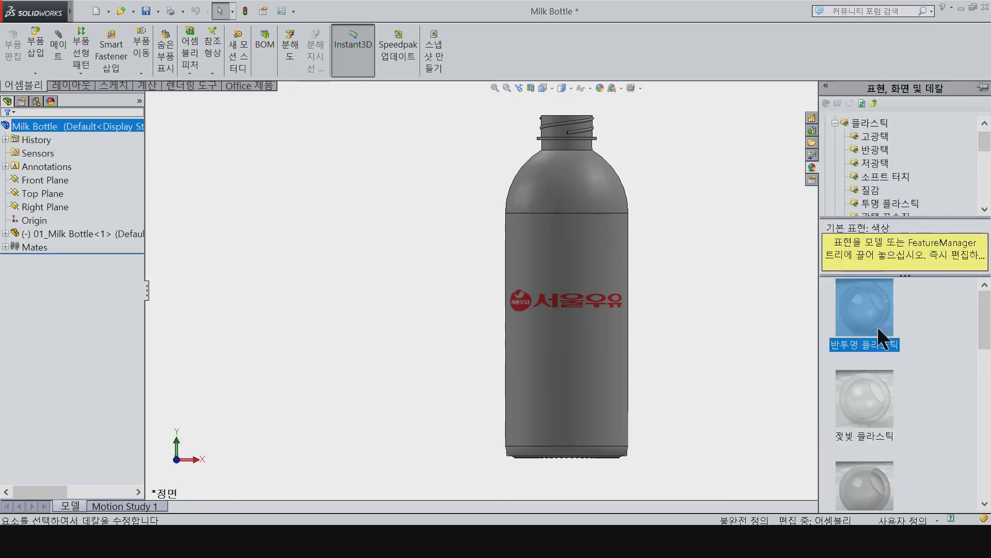
left_click_drag(875, 408, 600, 253)
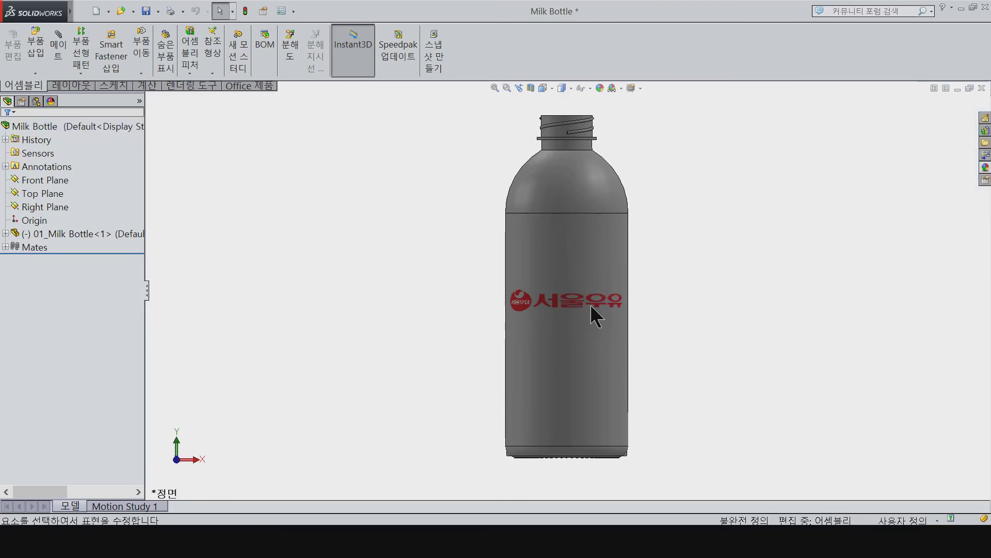
left_click(983, 167)
left_click_drag(847, 409, 563, 363)
left_click(595, 362)
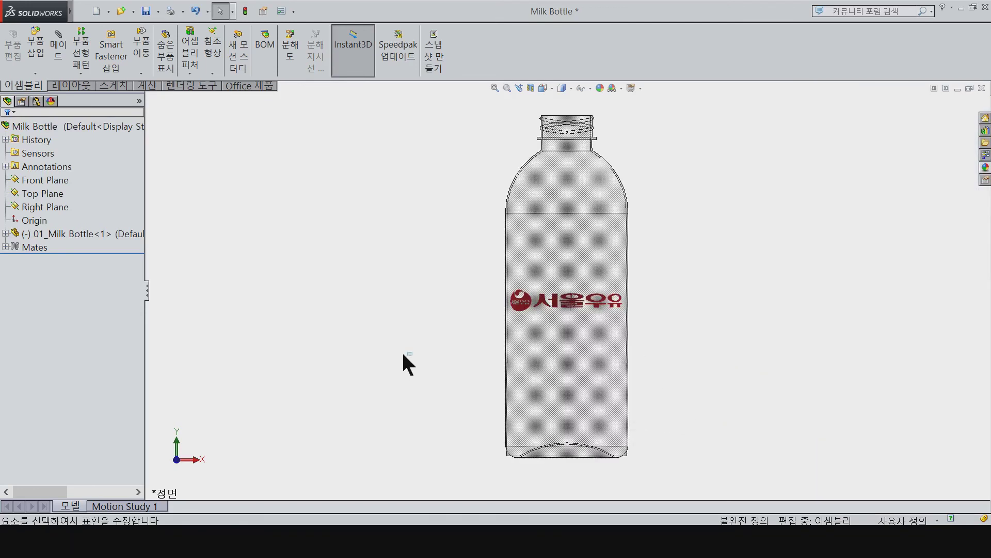
Insert the bottle cap part and place it beside the bottle
left_click(32, 56)
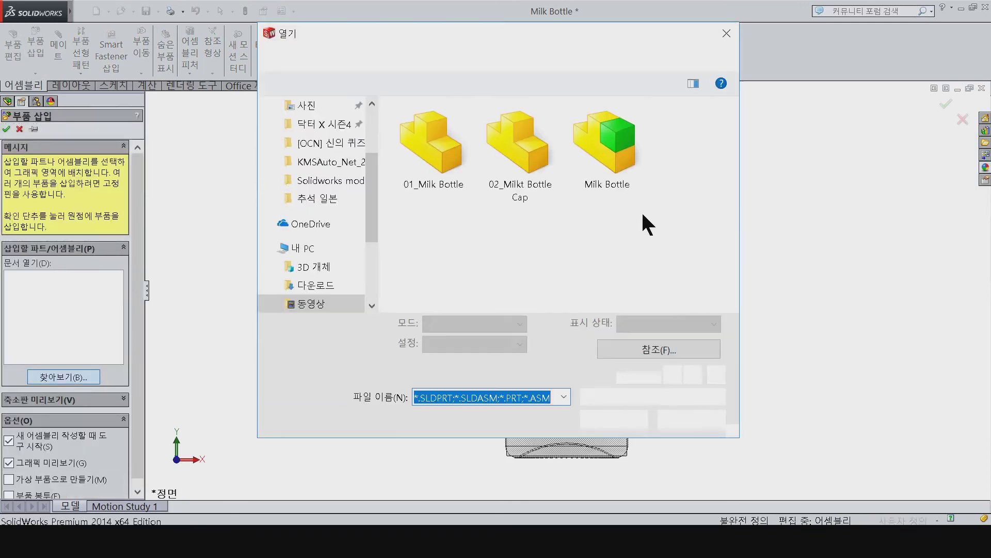
double_click(525, 169)
left_click(434, 175)
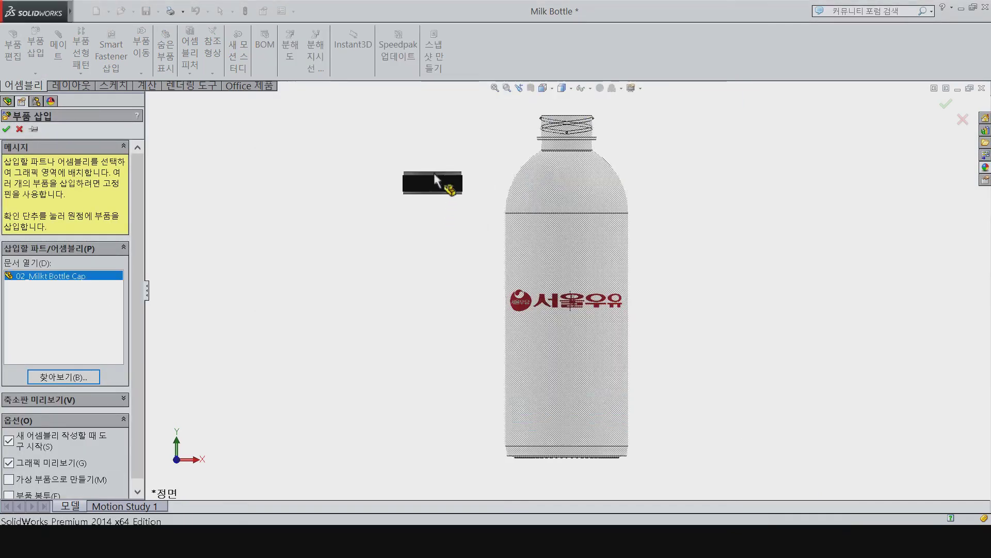
middle_click_drag(491, 150, 463, 183)
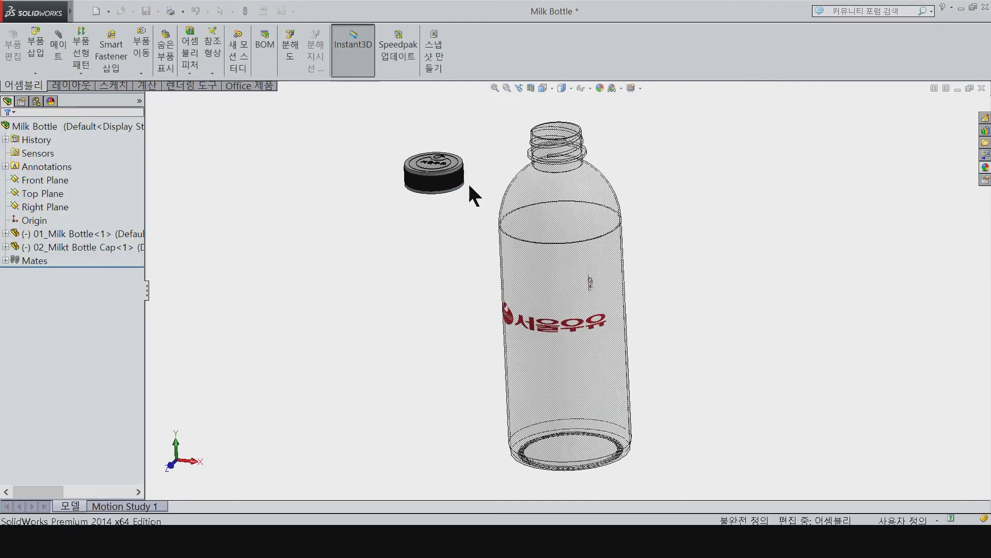
scroll(469, 181, "down", 3)
scroll(562, 138, "down", 5)
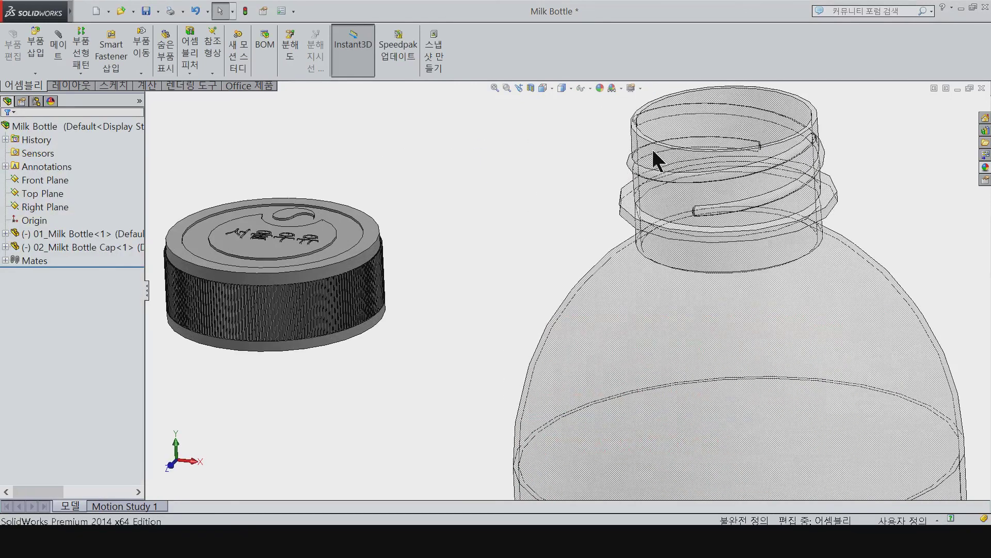
Mate the cap concentric with the bottle neck, lock its rotation, and move it up onto the neck
left_click(650, 147)
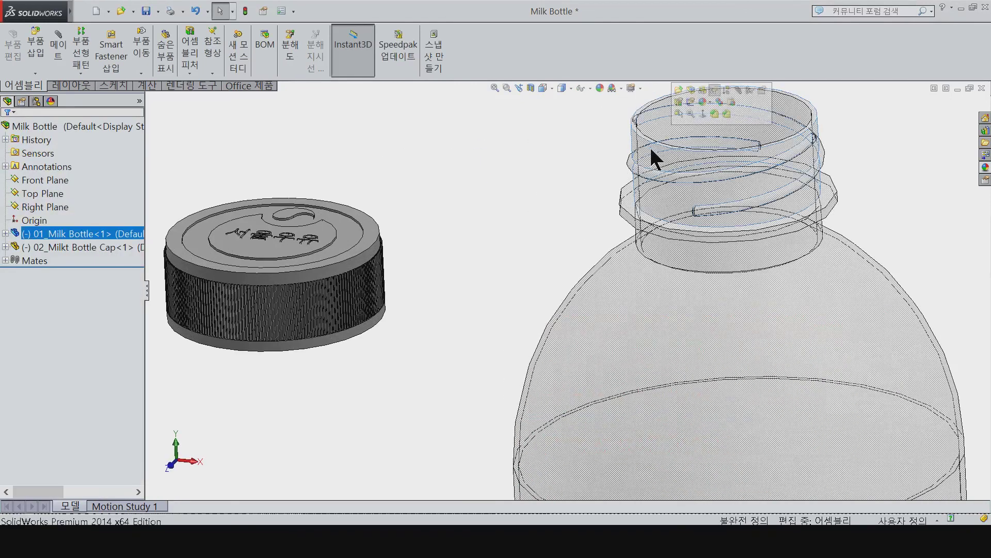
left_click(321, 281)
left_click(58, 47)
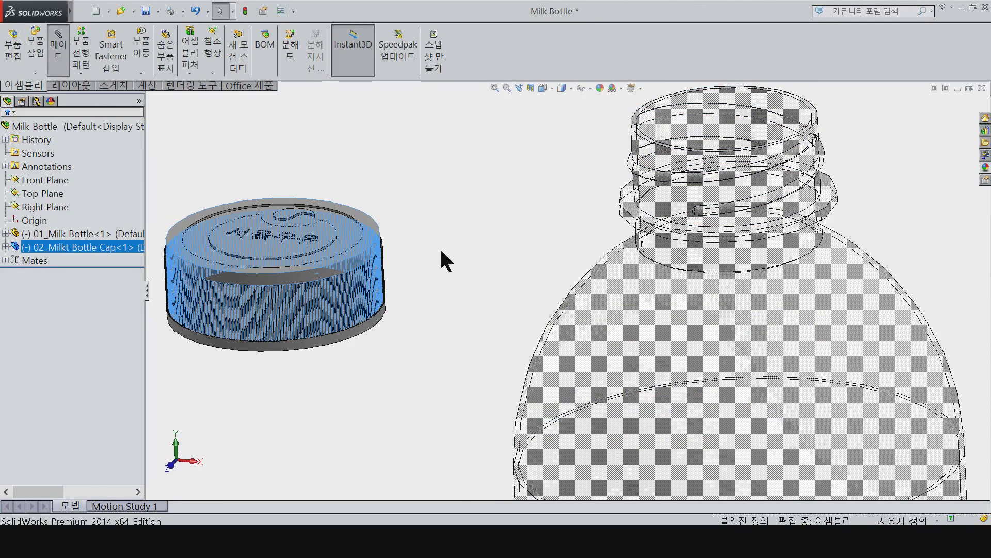
left_click(651, 153)
left_click(56, 329)
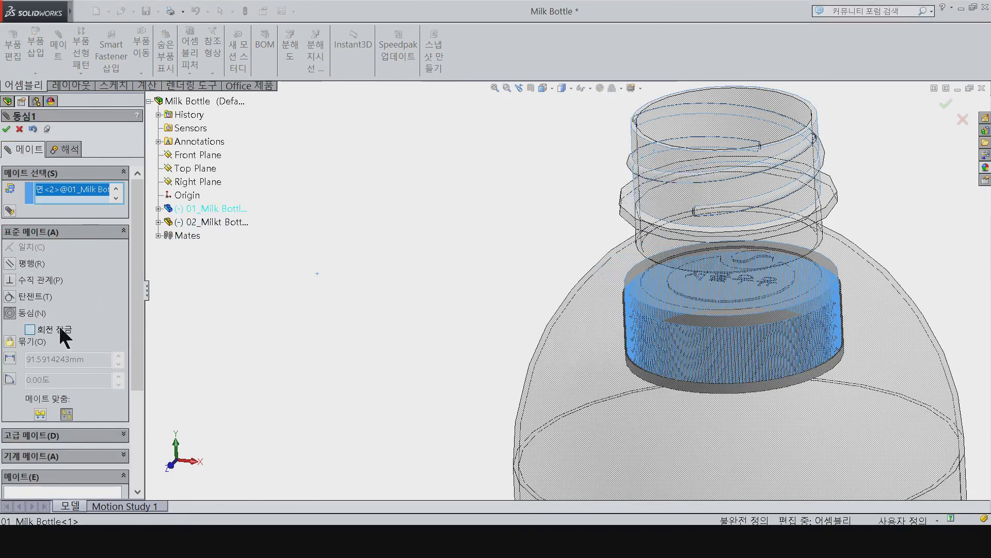
left_click(7, 129)
scroll(516, 248, "up", 3)
scroll(555, 271, "up", 3)
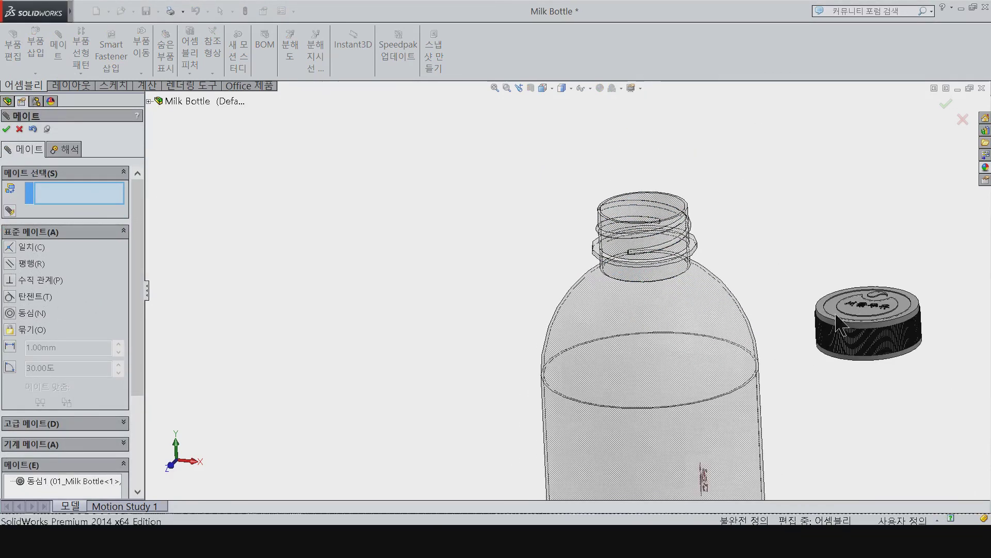
left_click_drag(826, 313, 641, 170)
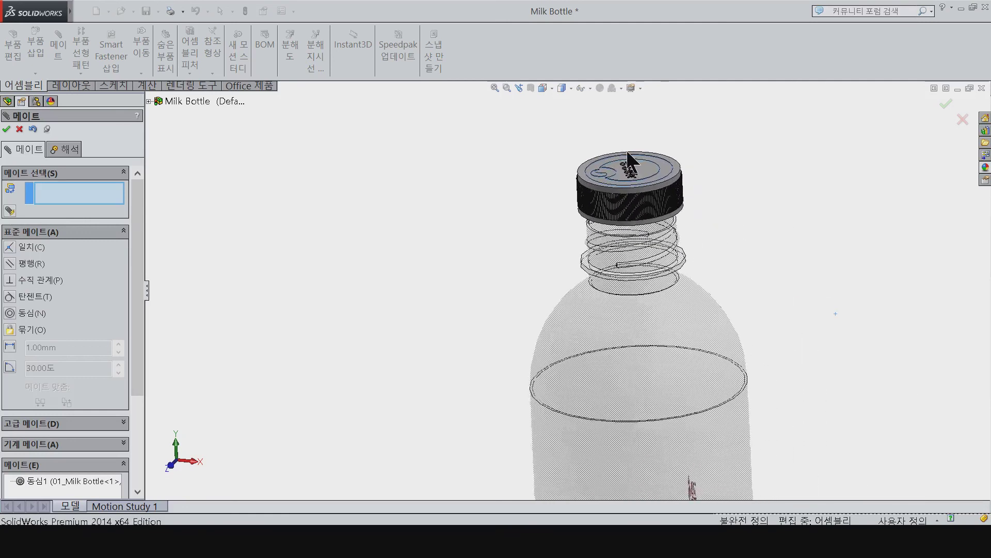
Fix the bottle, make the cap face coincident with the neck rim, and return to isometric view
right_click(666, 320)
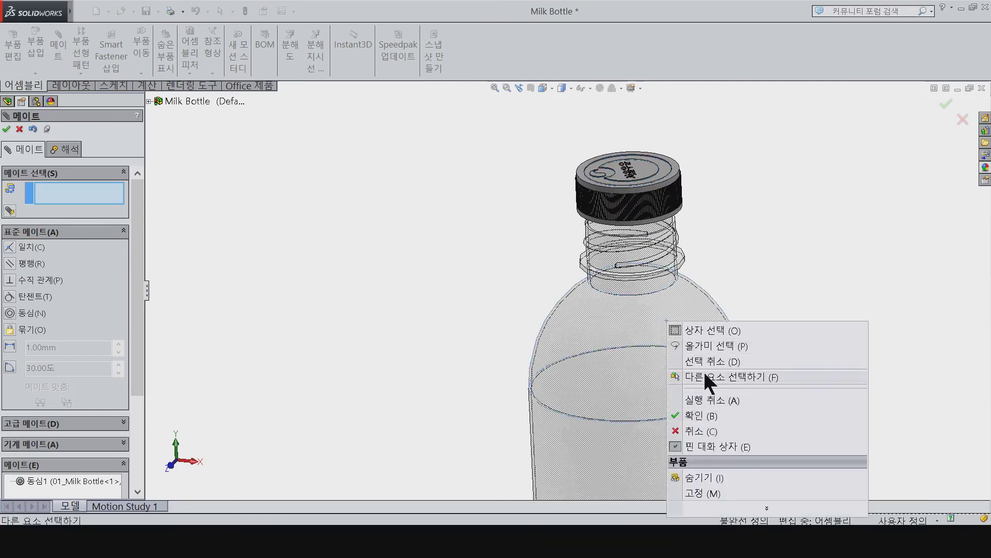
left_click(707, 493)
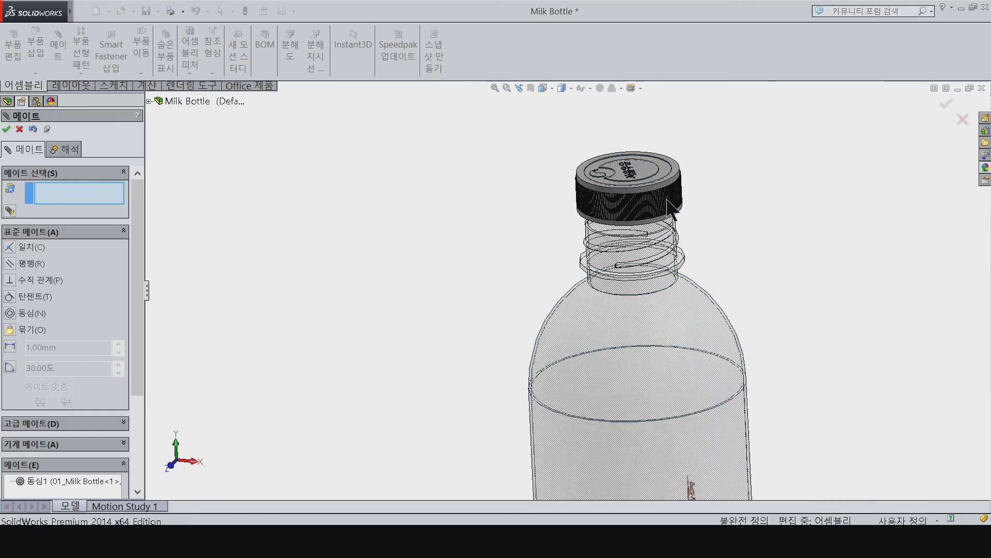
scroll(680, 212, "down", 3)
scroll(641, 241, "down", 3)
scroll(631, 243, "down", 2)
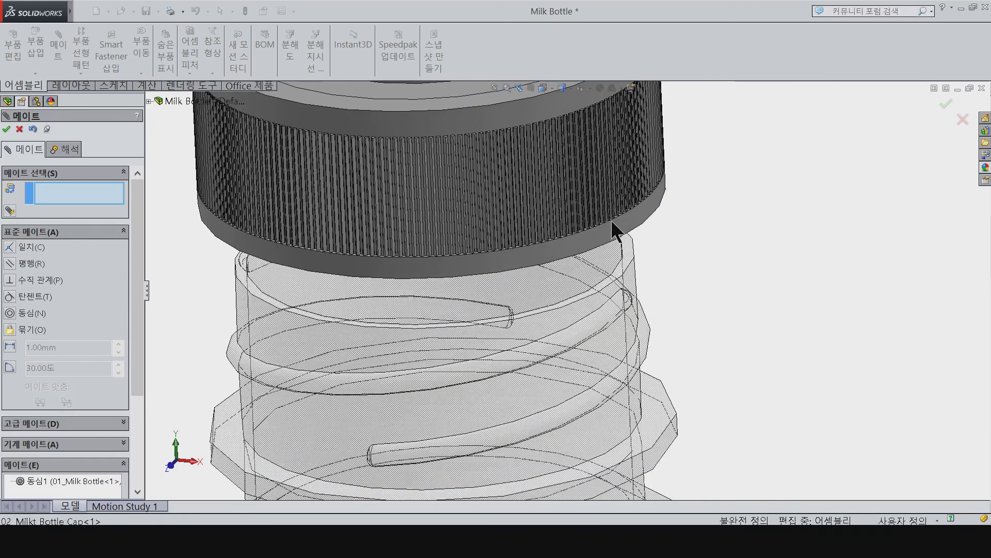
scroll(631, 248, "down", 2)
left_click(630, 247)
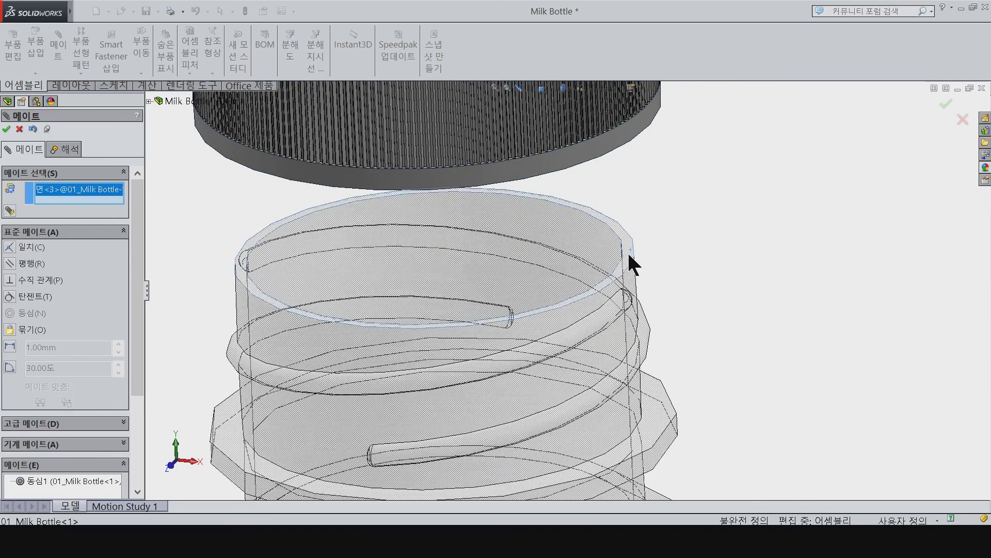
scroll(692, 268, "up", 3)
mouse_move(686, 249)
middle_mouse_down()
mouse_move(686, 142)
mouse_move(723, 75)
mouse_move(505, 146)
middle_mouse_up()
left_click(486, 111)
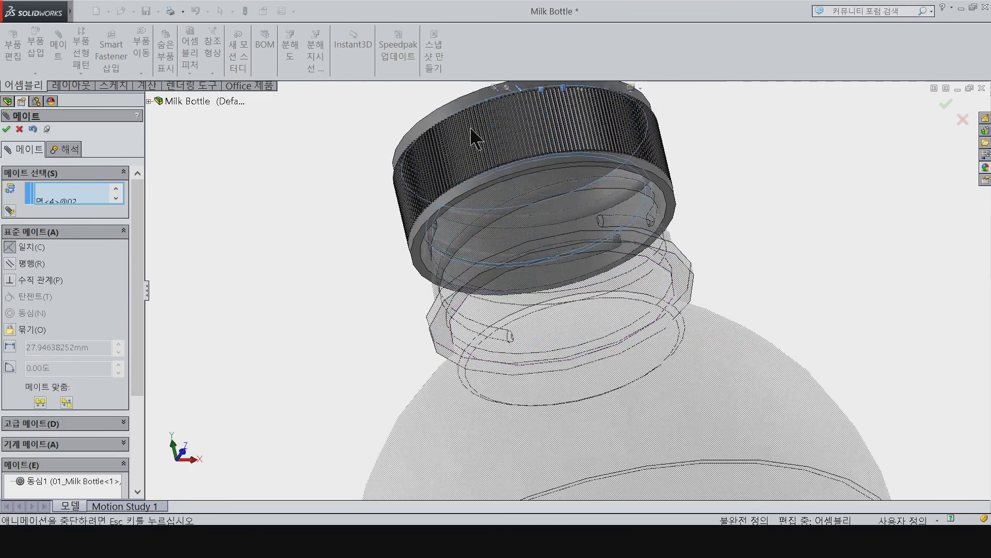
left_click(6, 129)
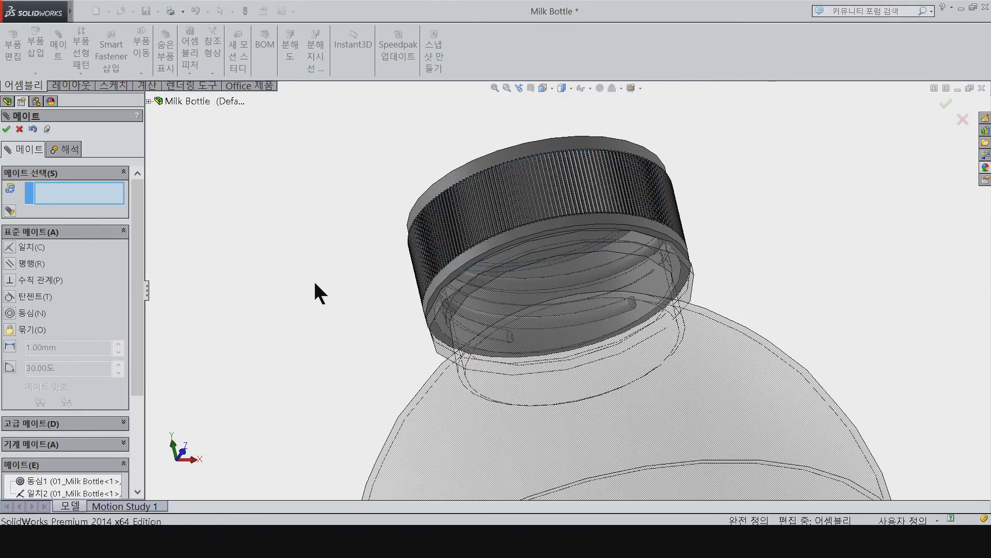
key("ctrl+7")
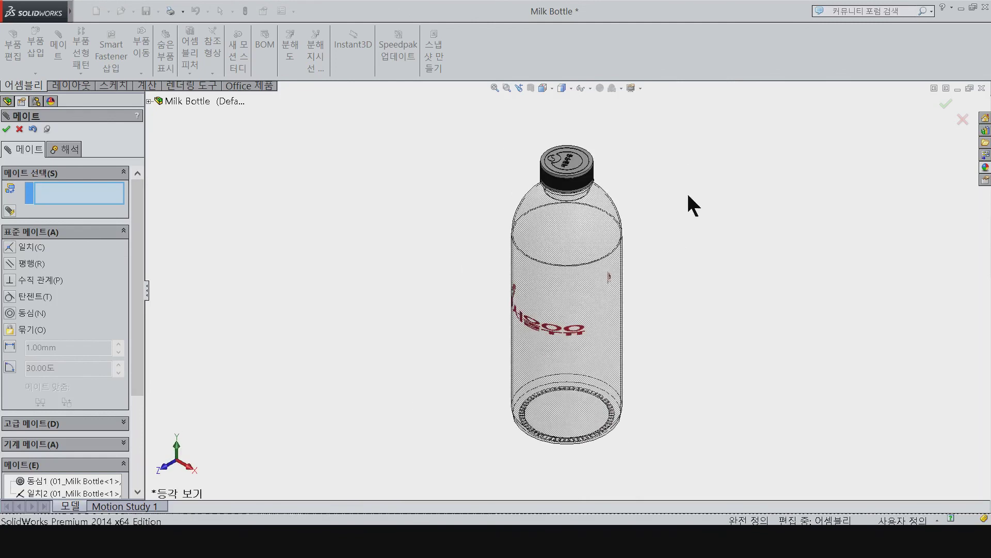
Apply white low-gloss plastic to the whole cap part
left_click(986, 167)
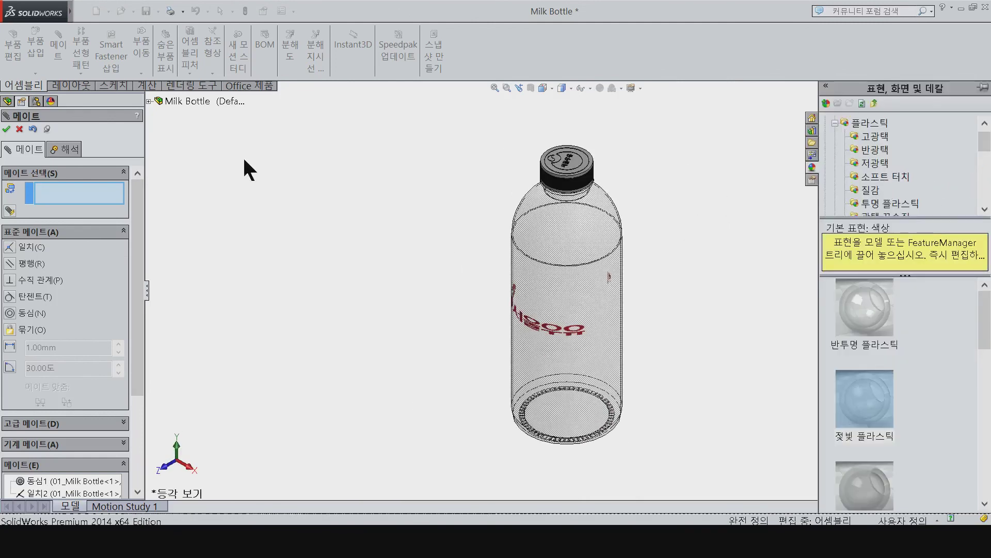
left_click(20, 129)
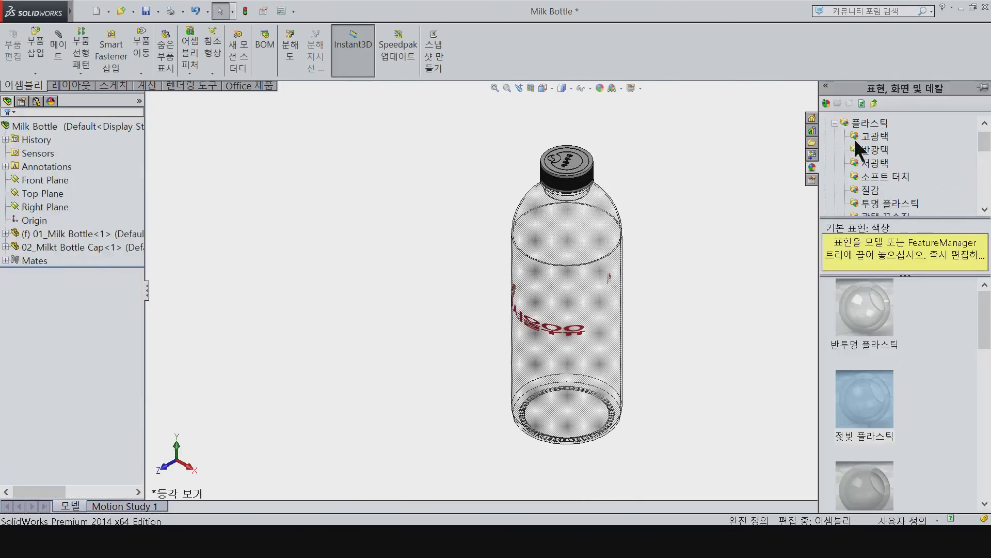
left_click(881, 139)
left_click(876, 161)
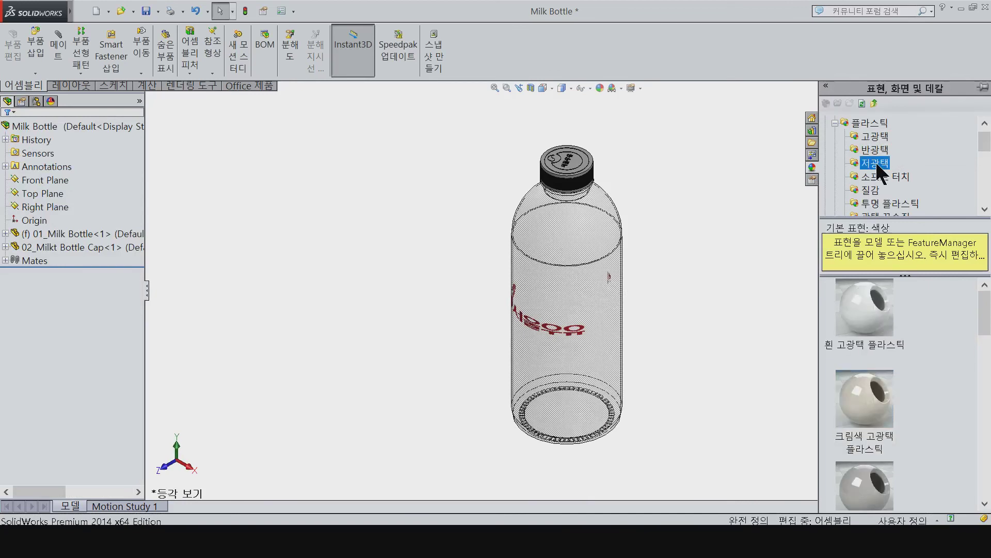
left_click_drag(881, 322, 583, 167)
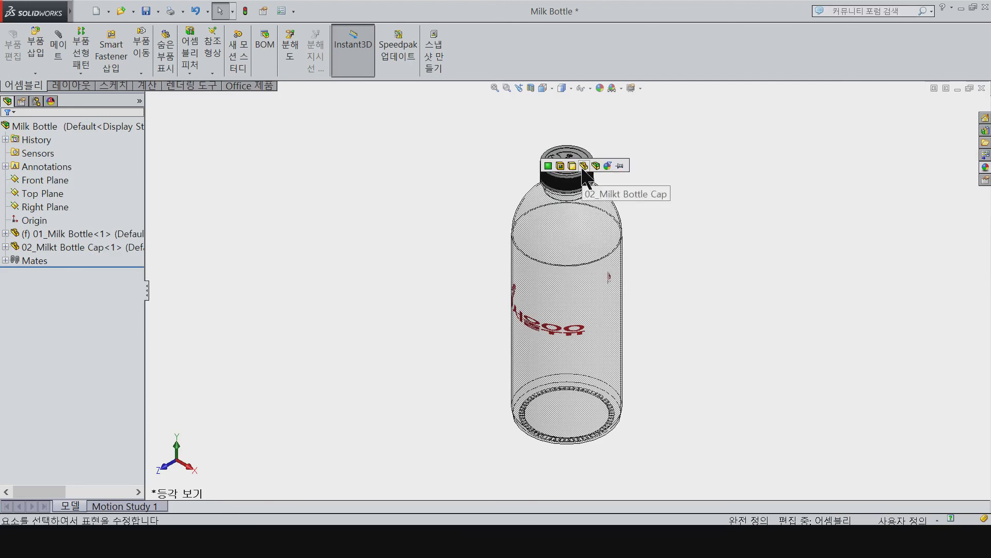
left_click(583, 165)
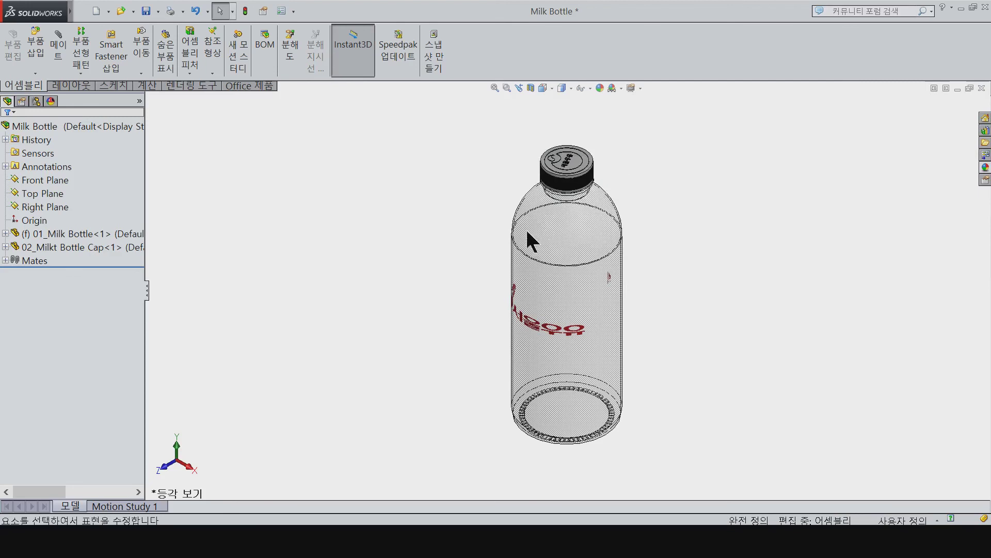
Recolour the cap's low-gloss plastic to bright red, then close the assembly with Save All
left_click(50, 100)
left_click(65, 175)
right_click(33, 172)
left_click(79, 203)
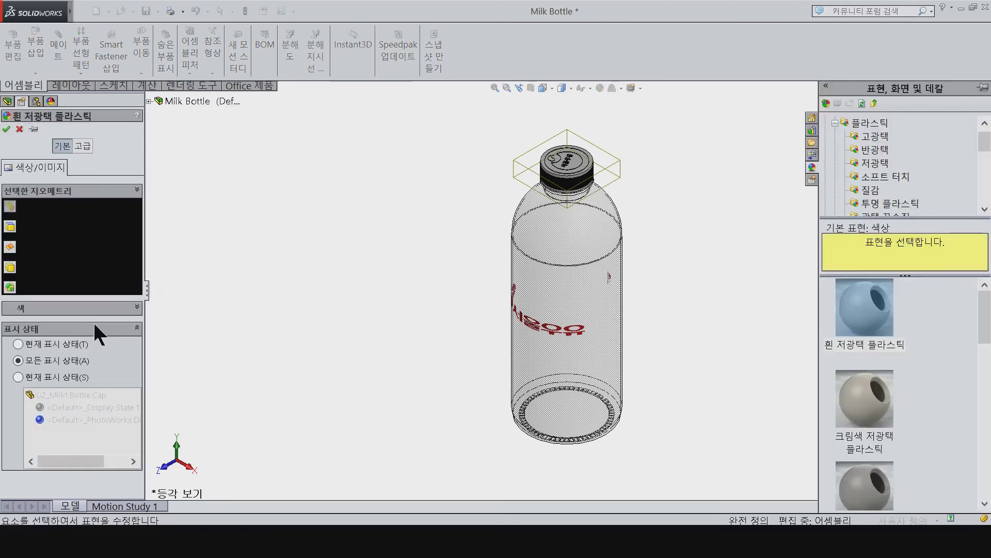
left_click(27, 308)
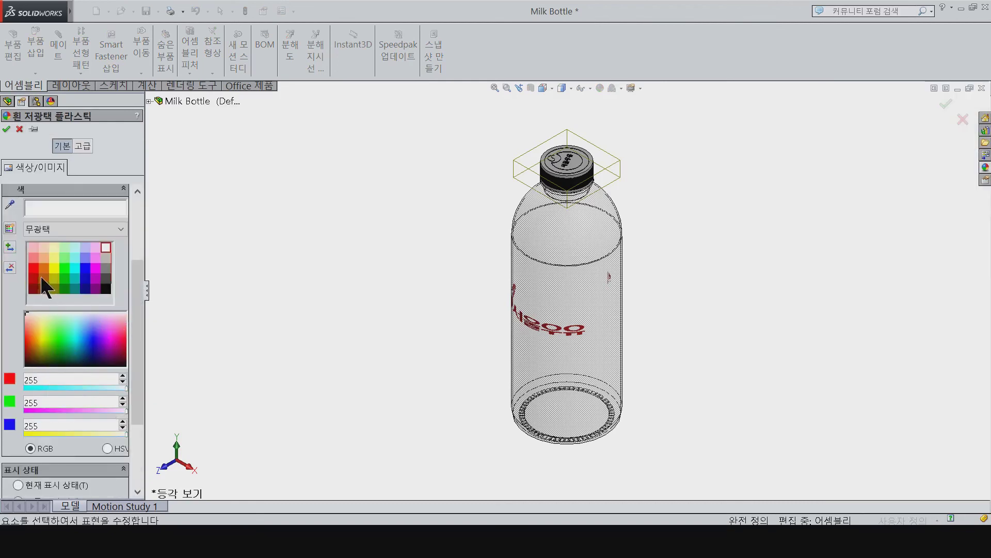
left_click(33, 279)
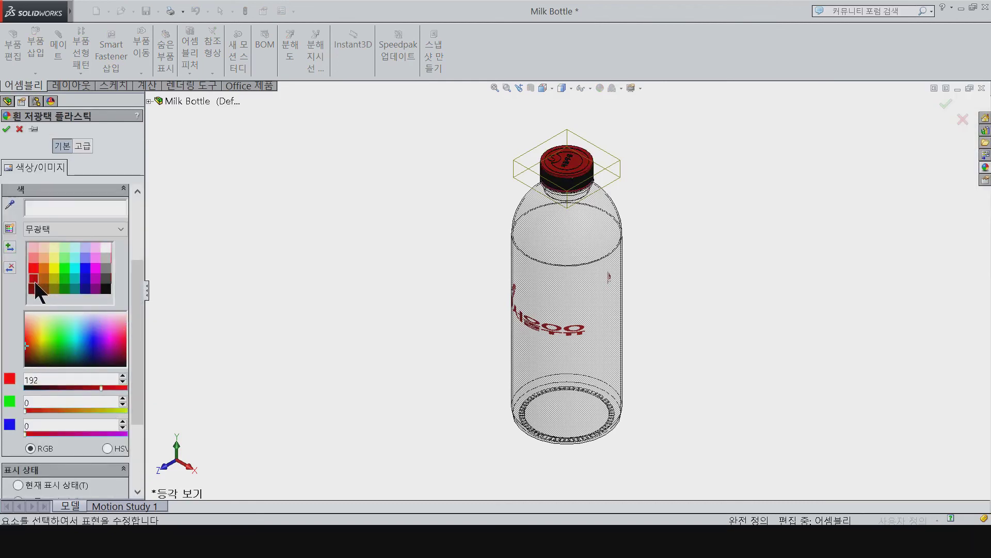
left_click(36, 272)
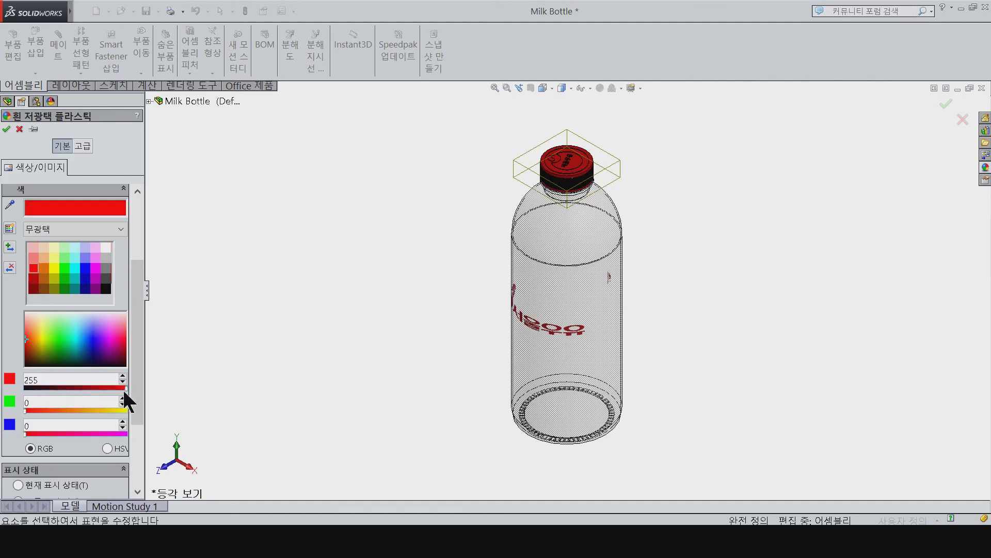
left_click_drag(126, 388, 115, 387)
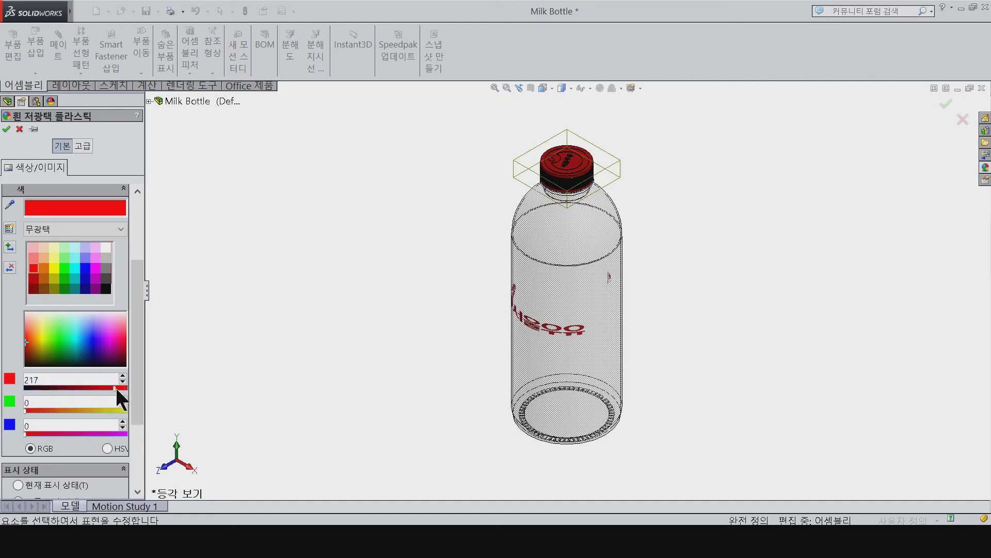
left_click(6, 129)
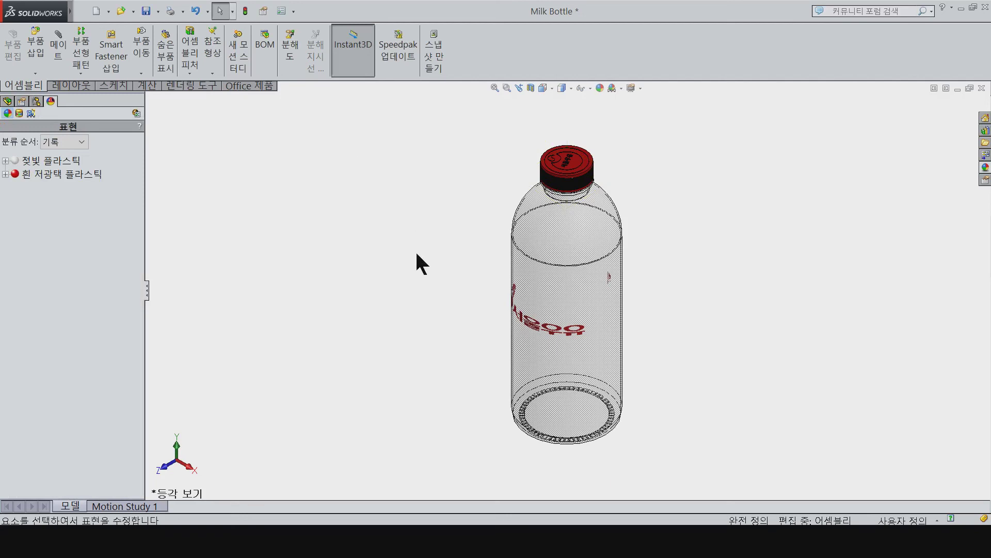
left_click(981, 89)
left_click(234, 271)
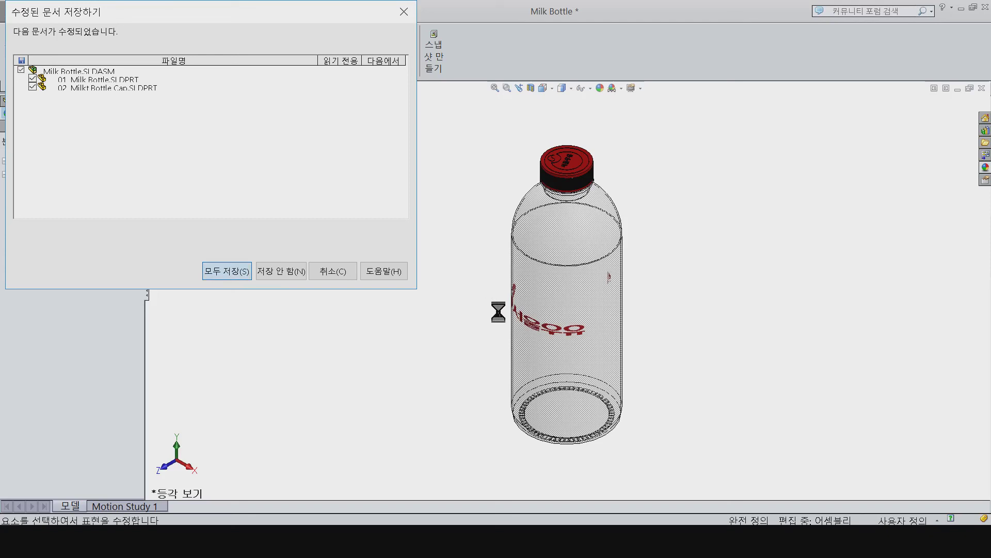